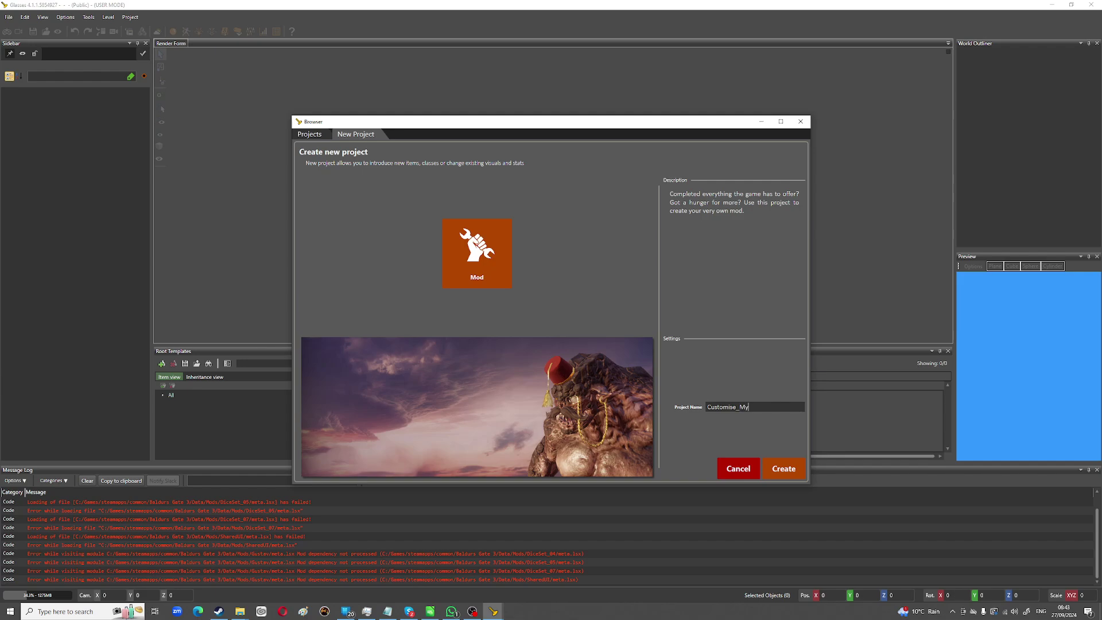
Step: Create the mod project with the name Customise_My_Class and load the Basic_Level_A level
type("_Class")
left_click(783, 470)
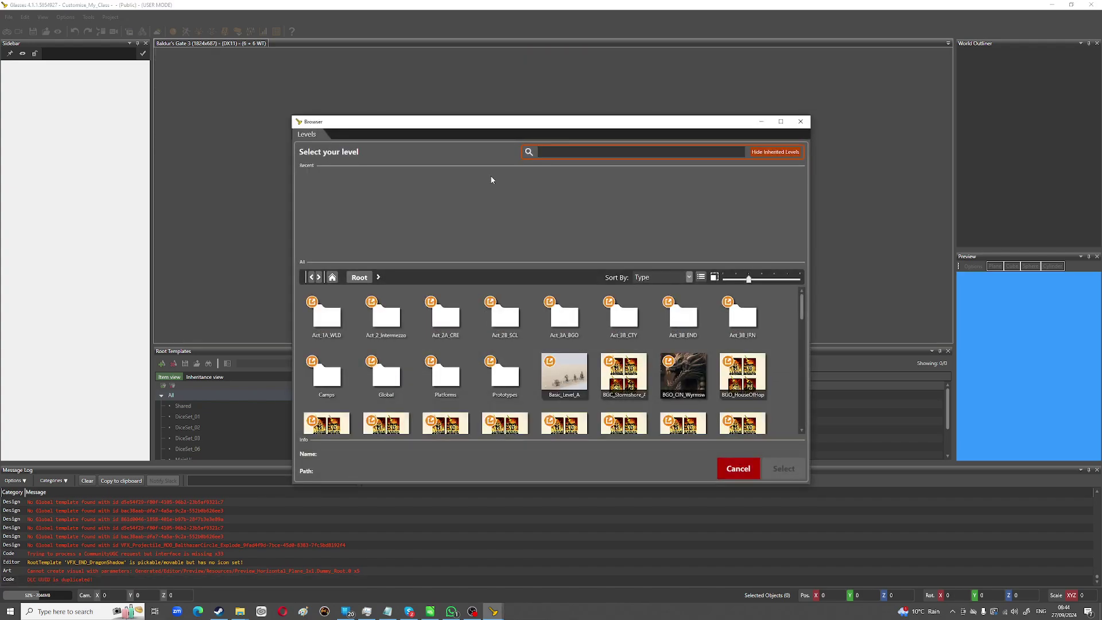
left_click(565, 375)
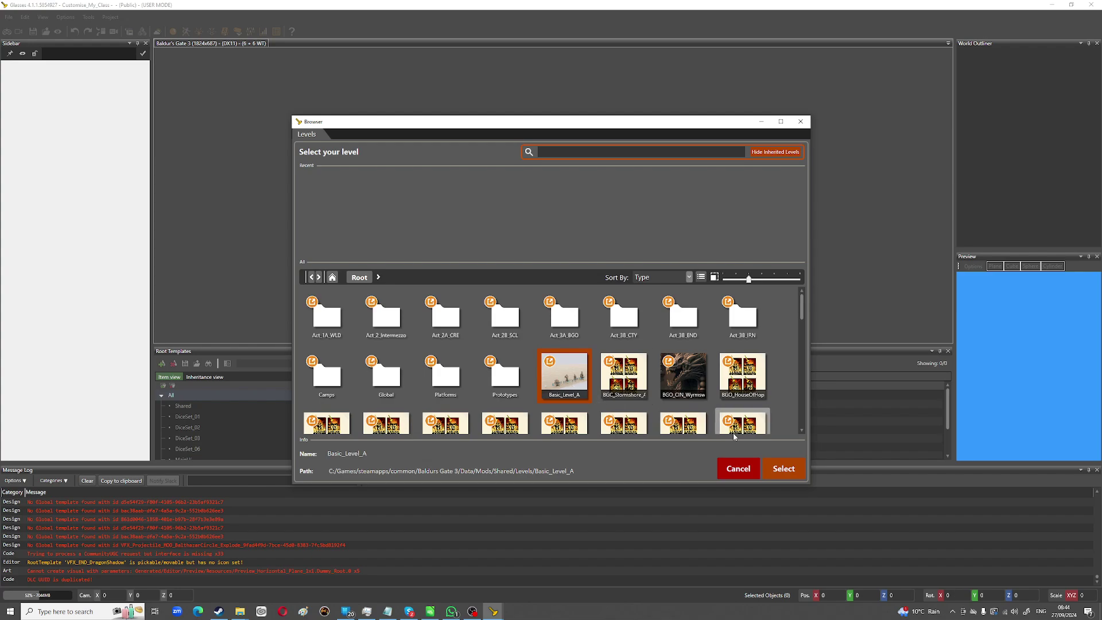
left_click(785, 468)
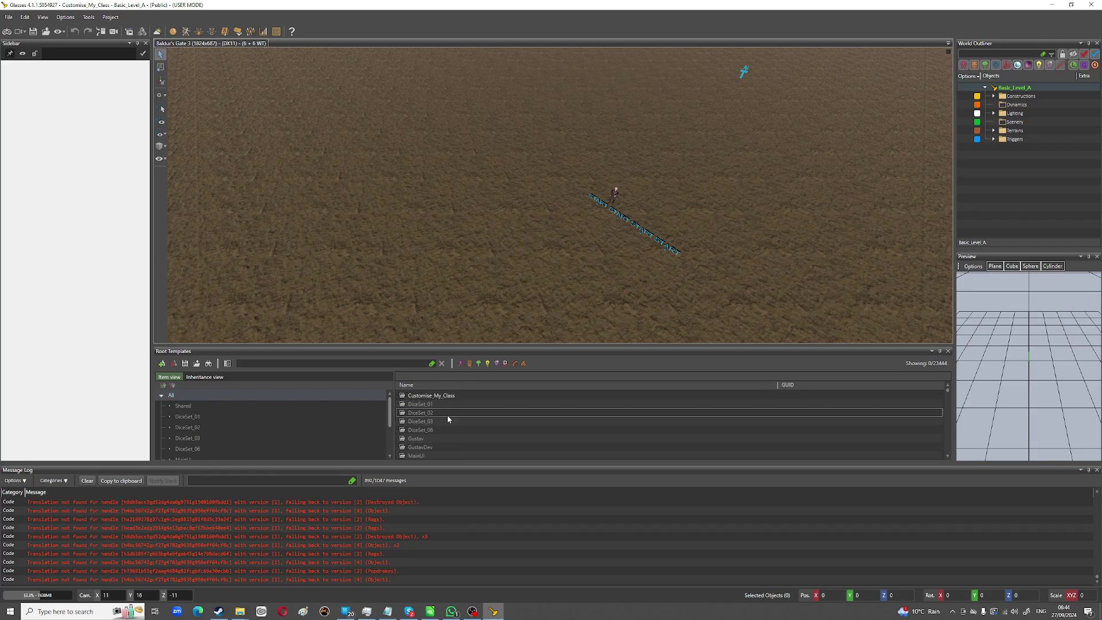
Step: Open the Shared project's ClassDescriptions table in the UUID Object Editor and look through its class rows
left_click(277, 32)
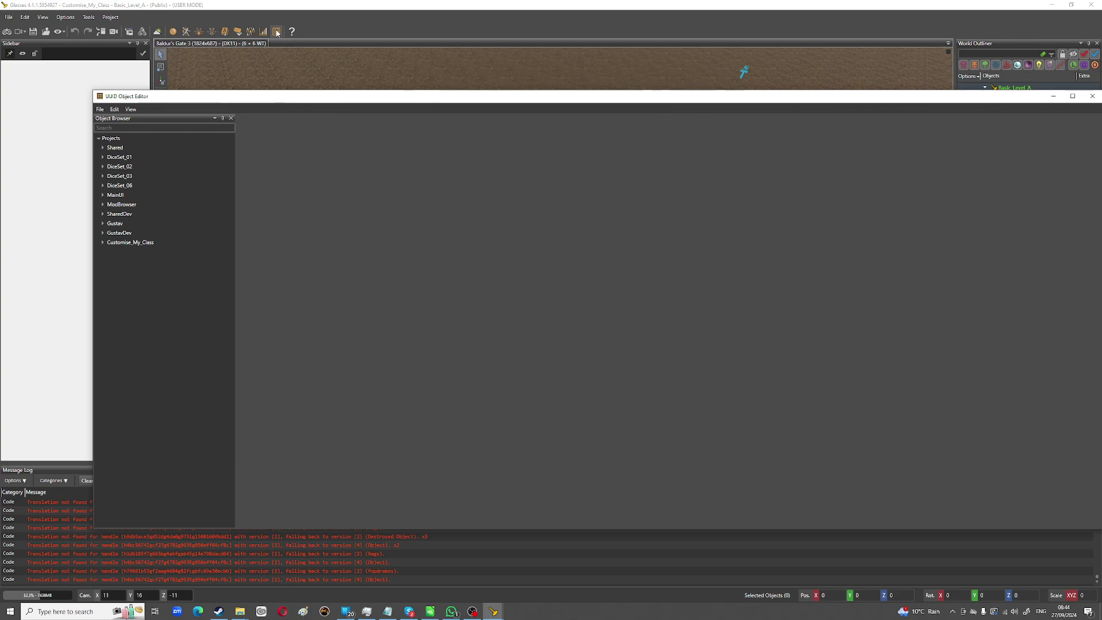
left_click(104, 148)
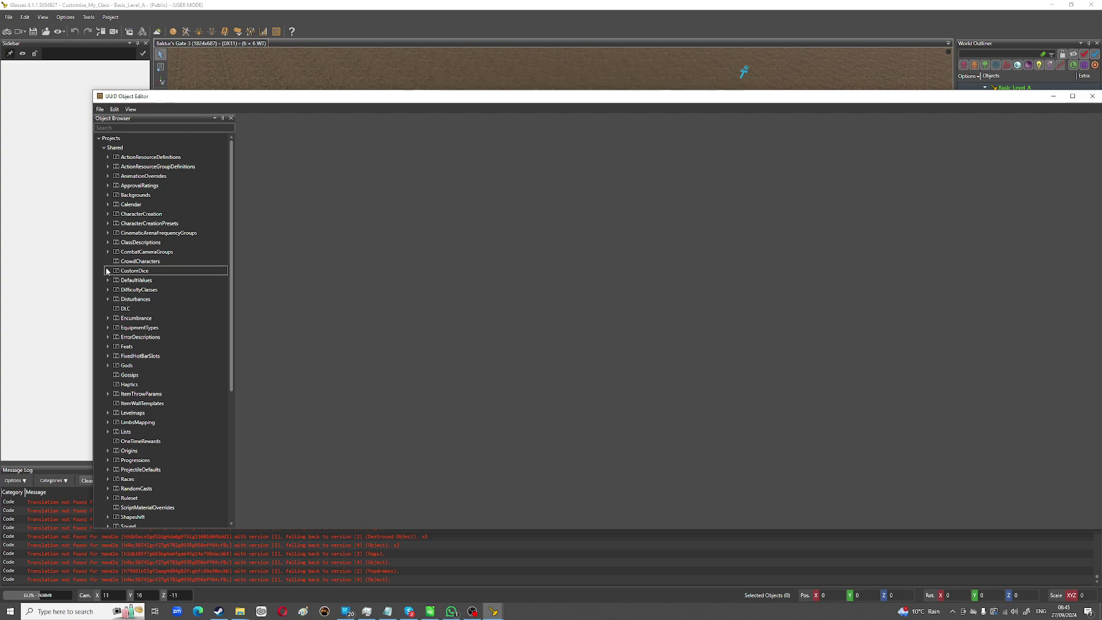
left_click(108, 243)
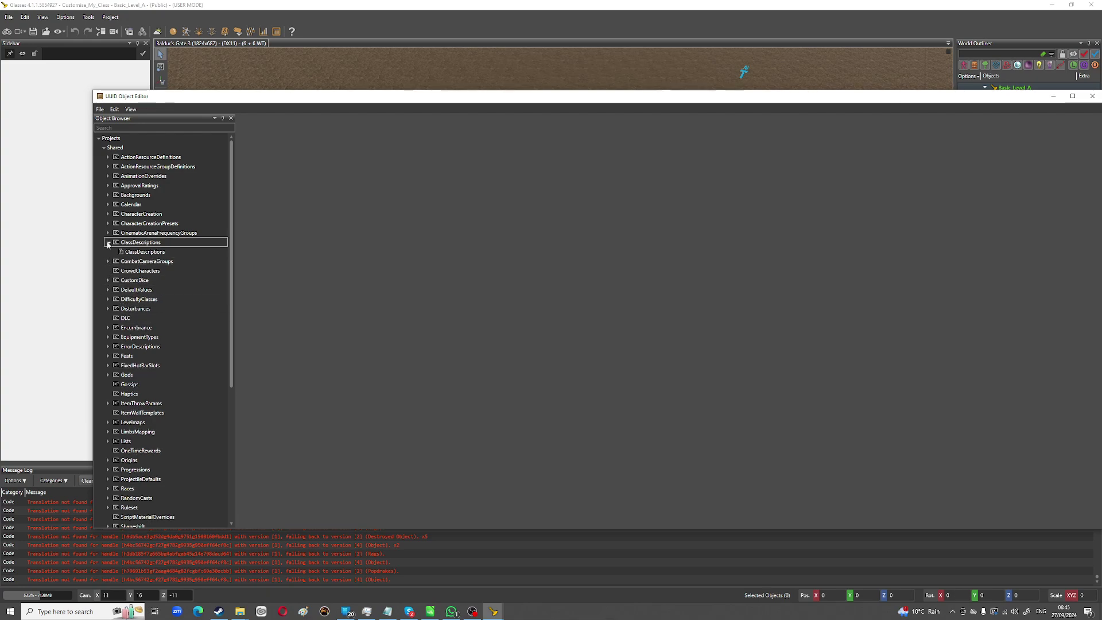
double_click(133, 255)
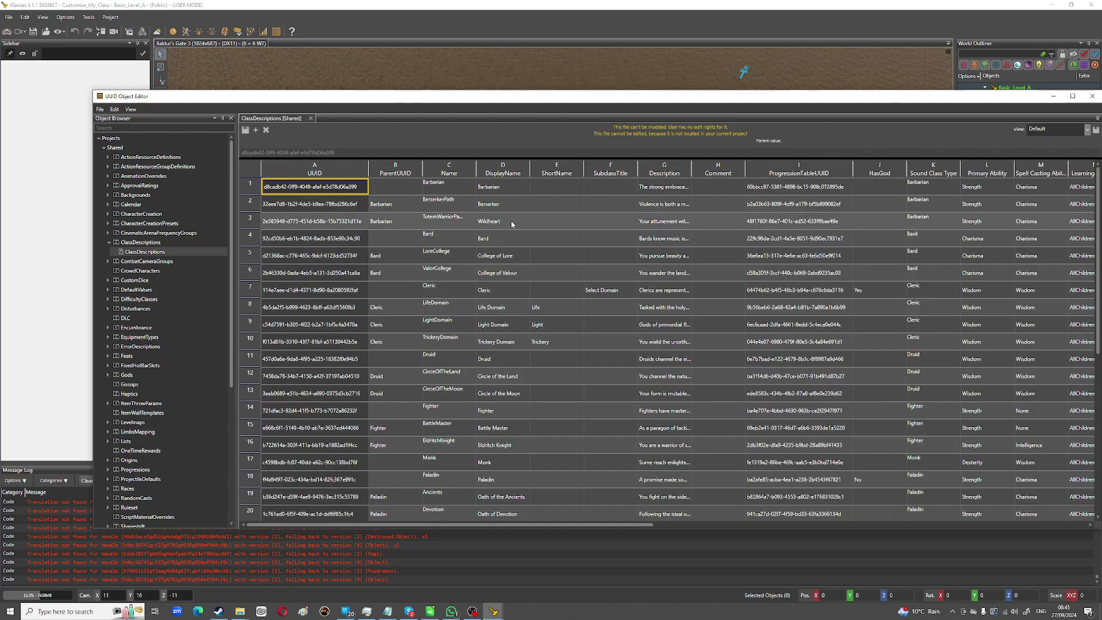
scroll(557, 261, "down", 6)
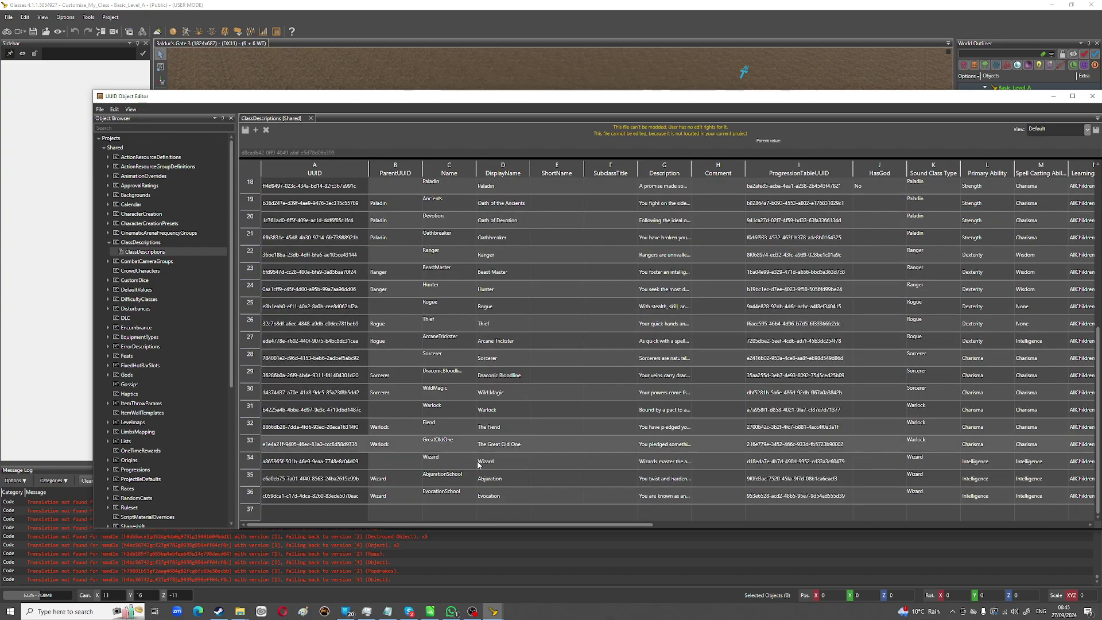
scroll(459, 459, "up", 6)
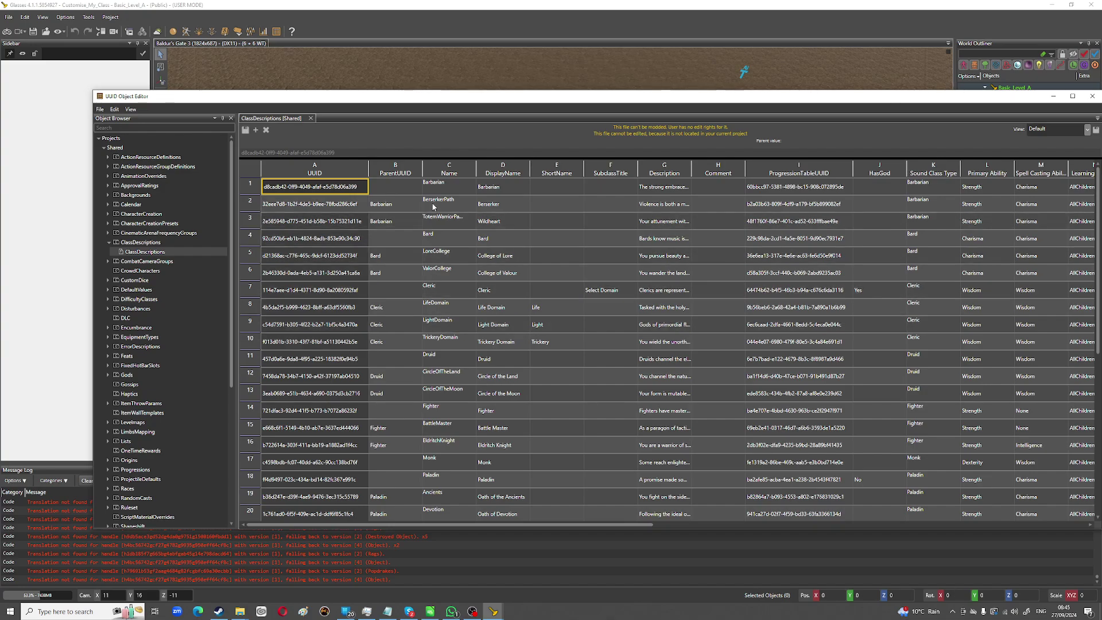
left_click(274, 205)
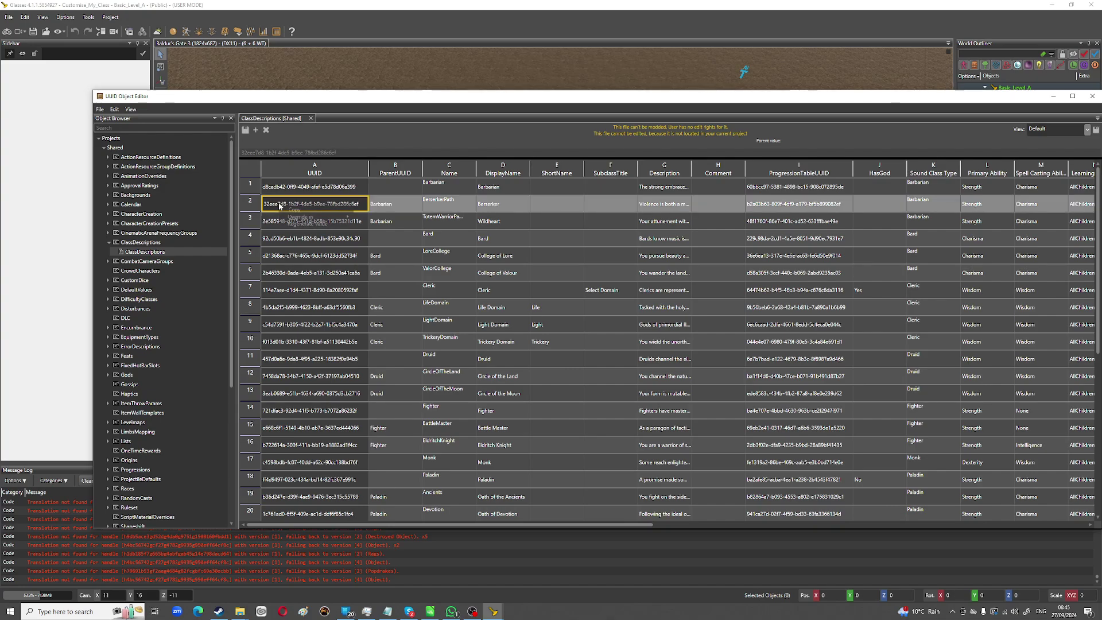
right_click(274, 205)
mouse_move(325, 220)
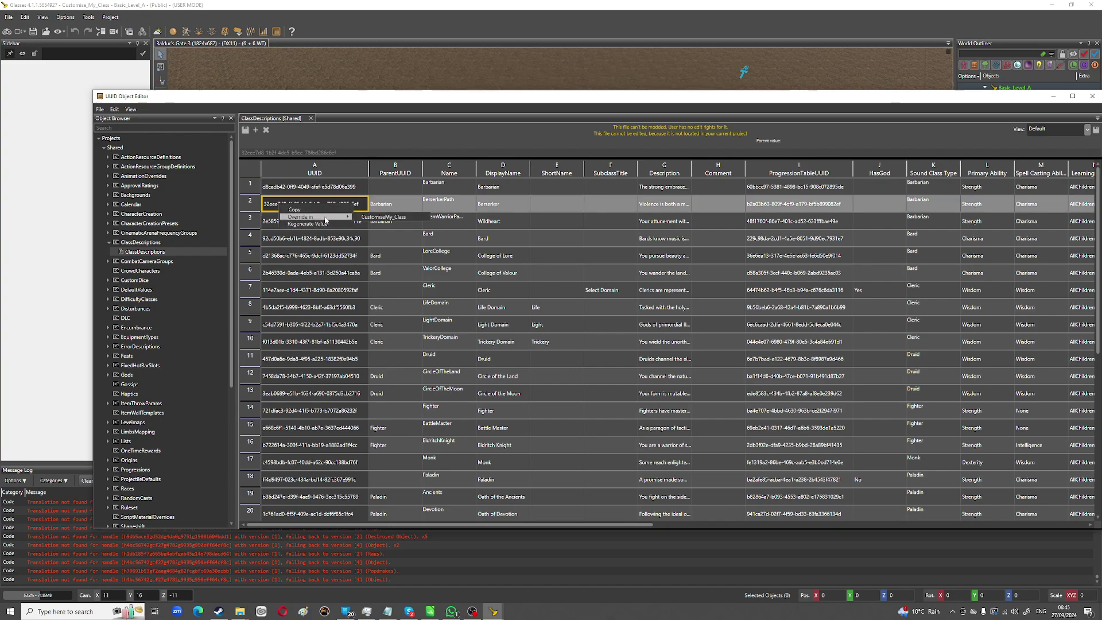
left_click(412, 138)
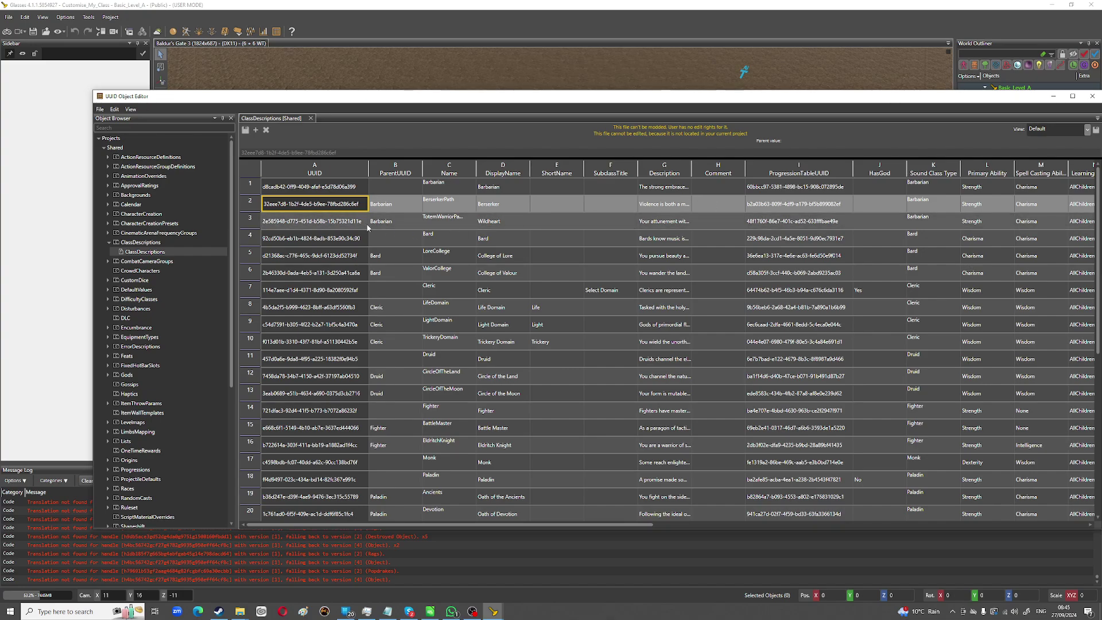
Step: Override the base Barbarian class row from the Shared ClassDescriptions table in the Customise_My_Class project
left_click(607, 190)
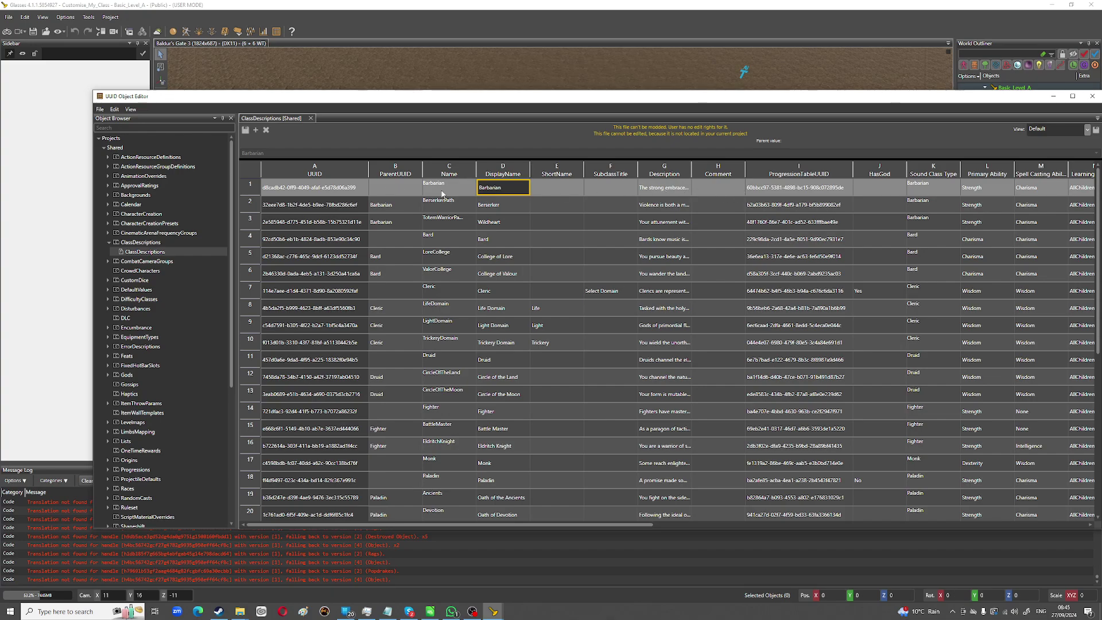
left_click(249, 190)
right_click(249, 189)
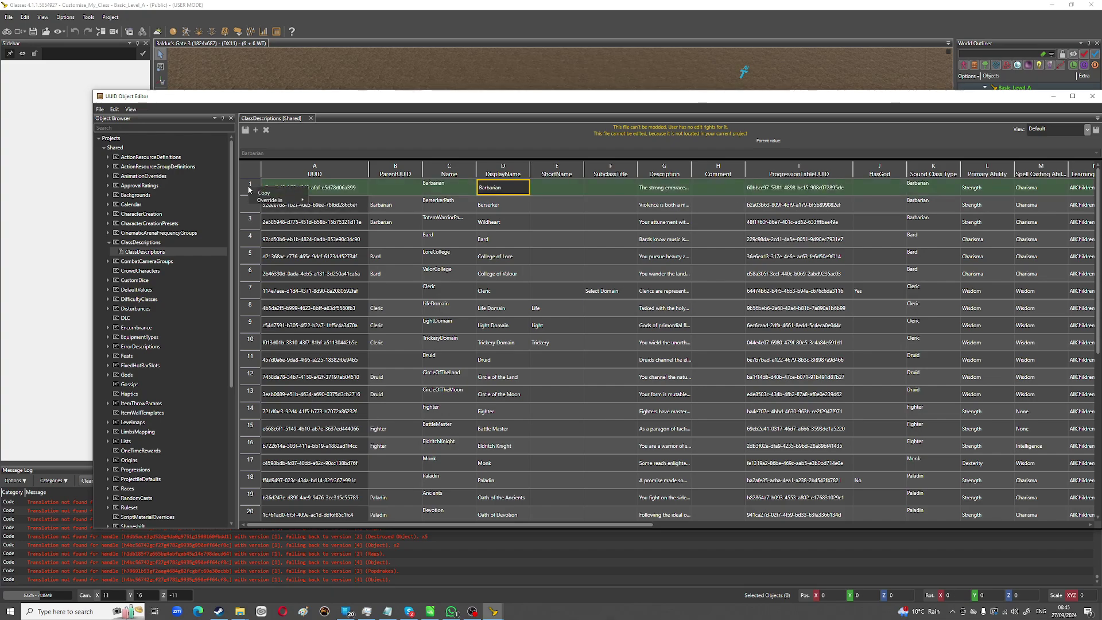
mouse_move(280, 201)
left_click(339, 201)
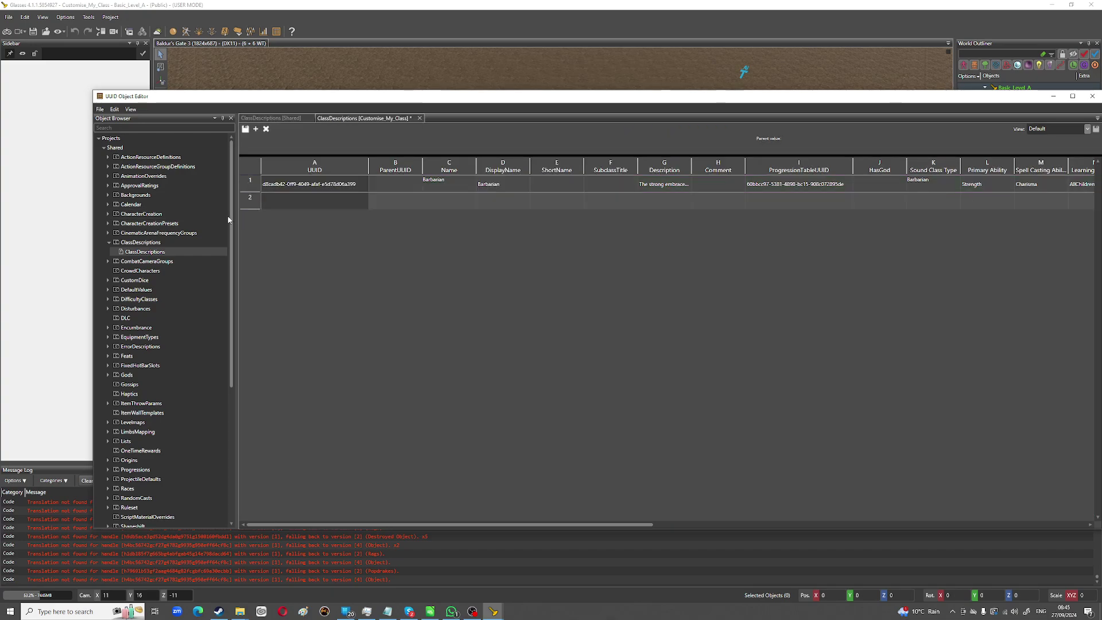
Step: Replace the overridden Barbarian class's description with "My peasant barbarian"
left_click_drag(232, 220, 245, 422)
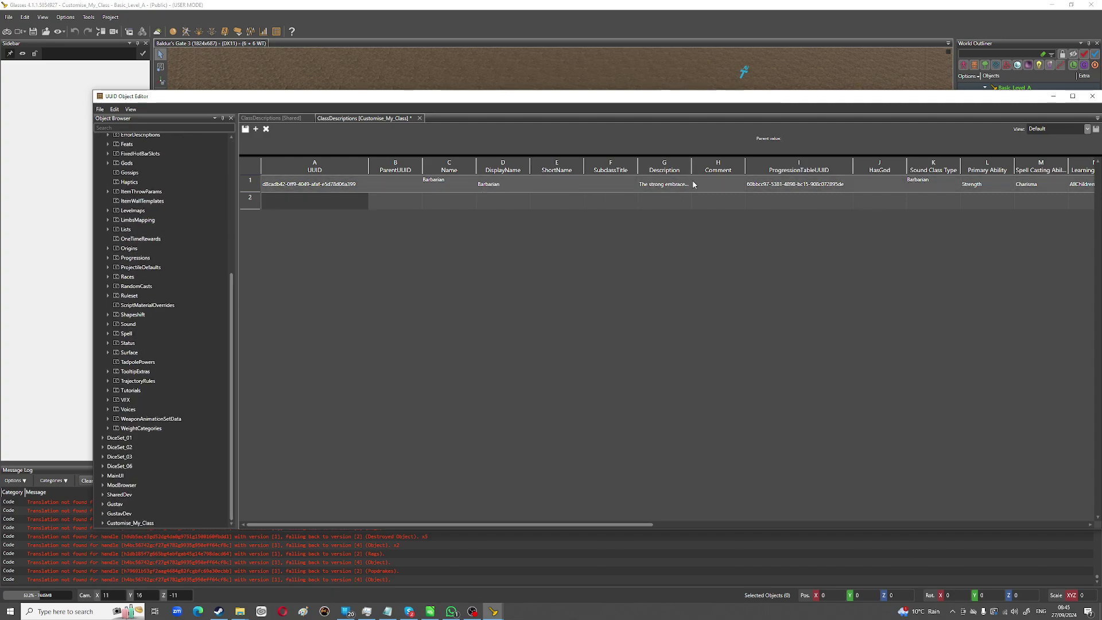
left_click(674, 185)
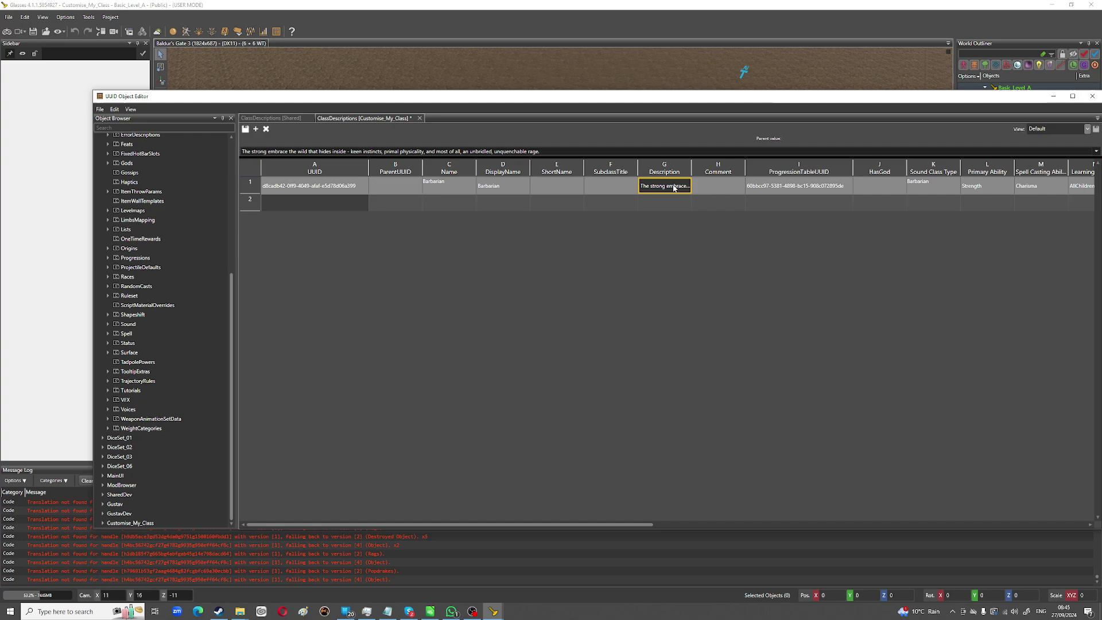
triple_click(549, 151)
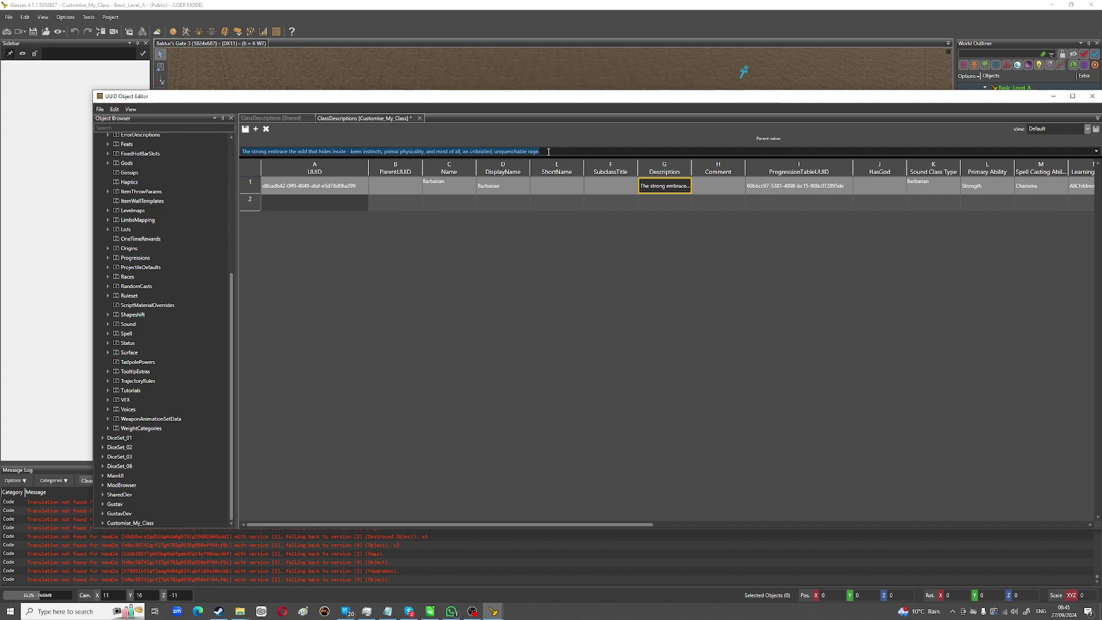
type("My peasant")
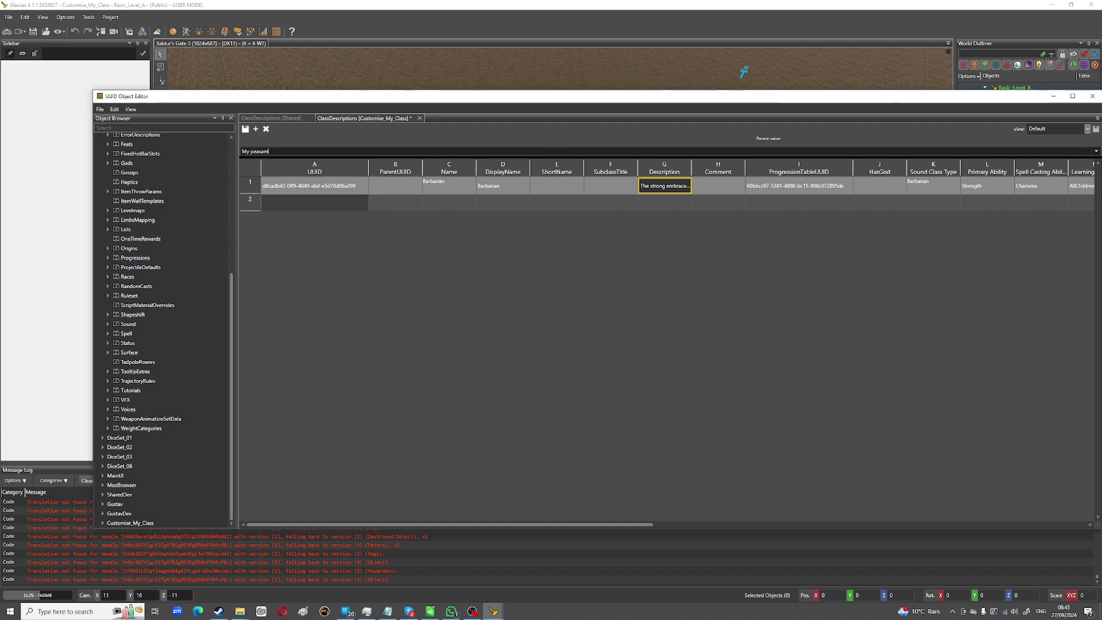
type(" barbarian")
Step: Set the Barbarian class's BaseHp to 1
left_click_drag(546, 525, 968, 525)
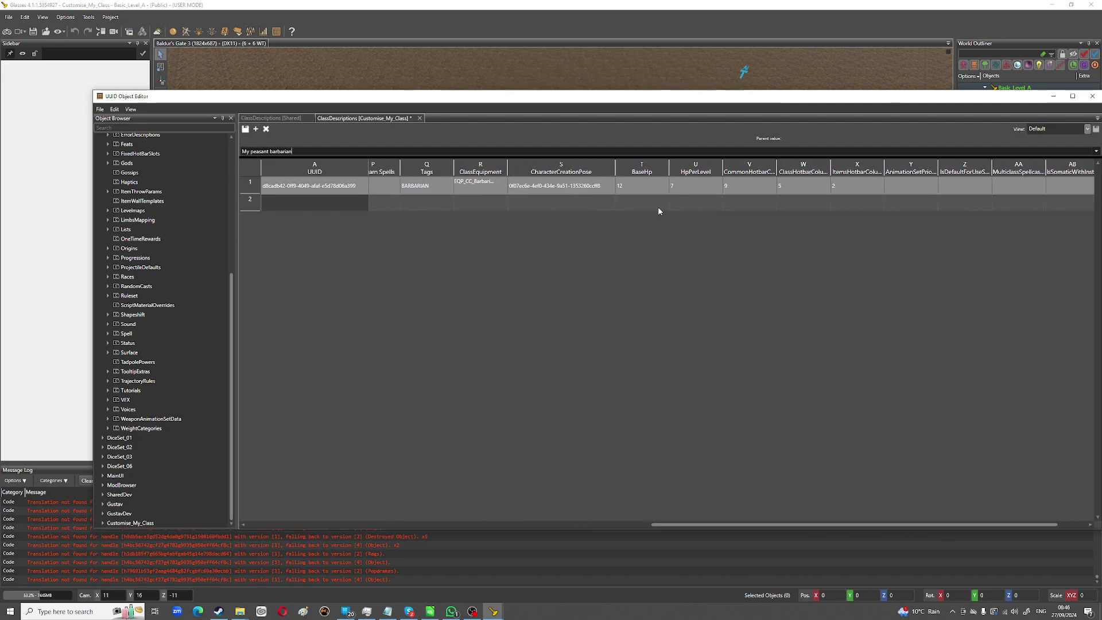
left_click(635, 188)
scroll(672, 525, "left", 3)
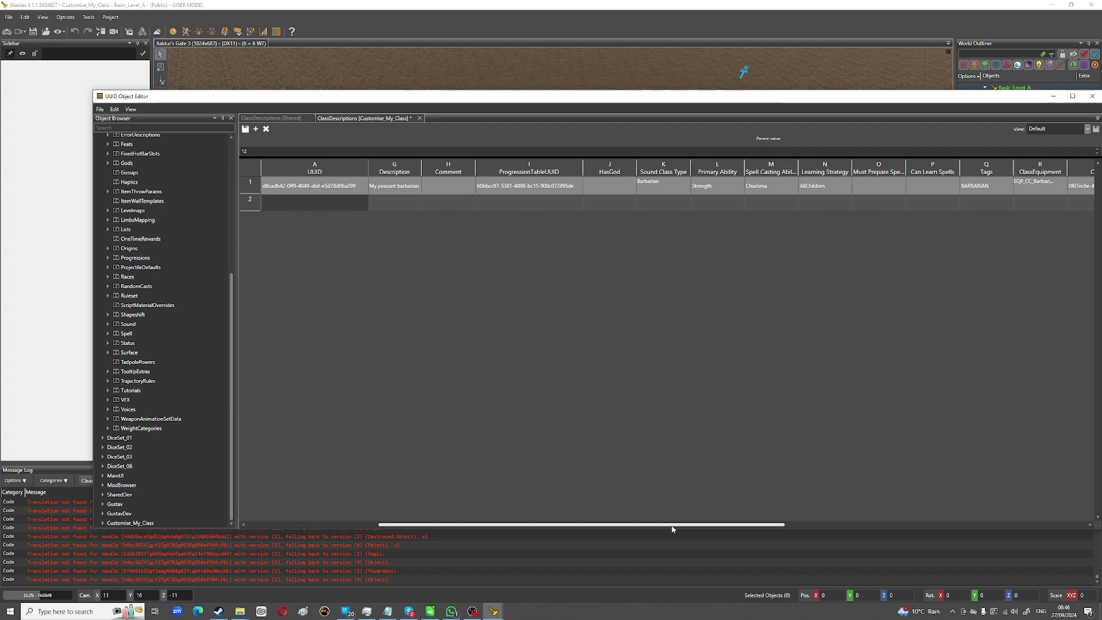
scroll(673, 528, "right", 3)
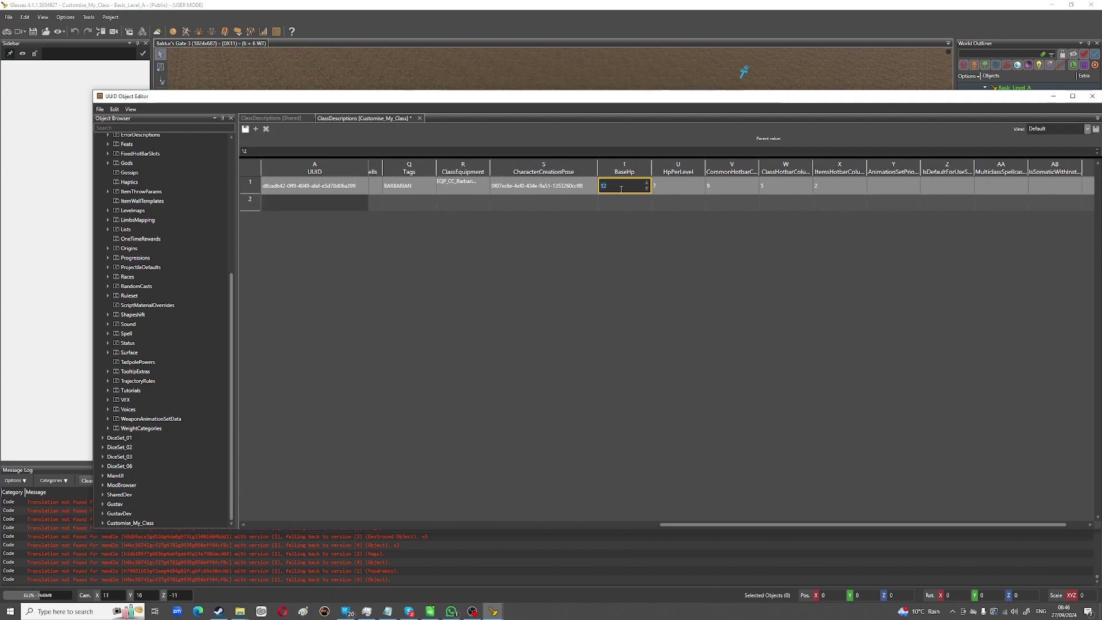
left_click(621, 188)
key("BackSpace")
Step: Set the Barbarian class's HpPerLevel to 0 and save the project's ClassDescriptions table
left_click(681, 187)
type("1")
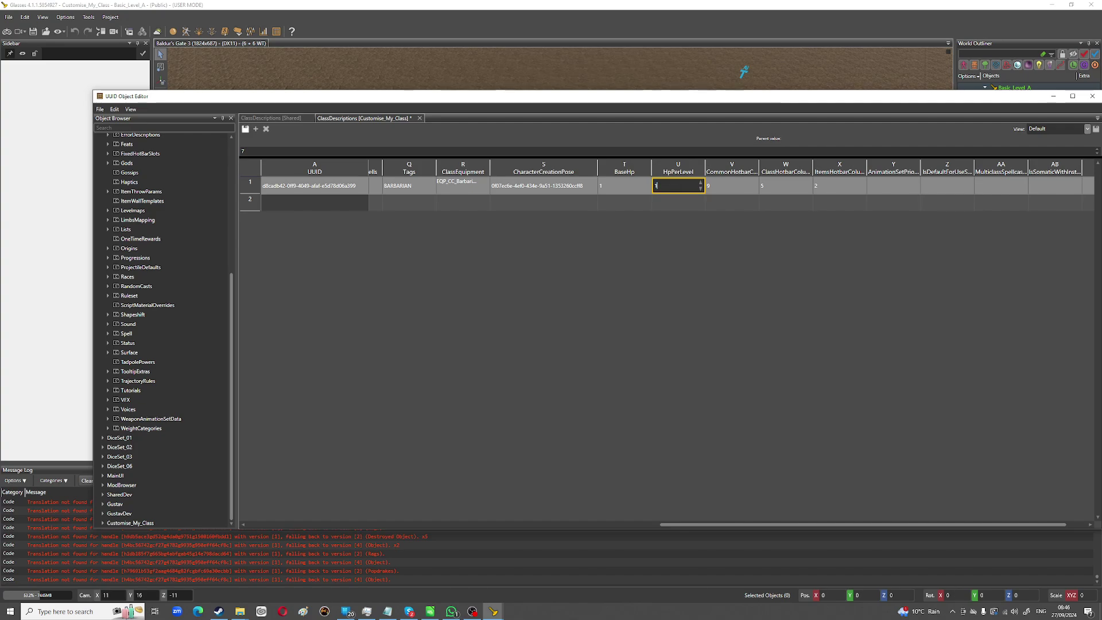
double_click(661, 187)
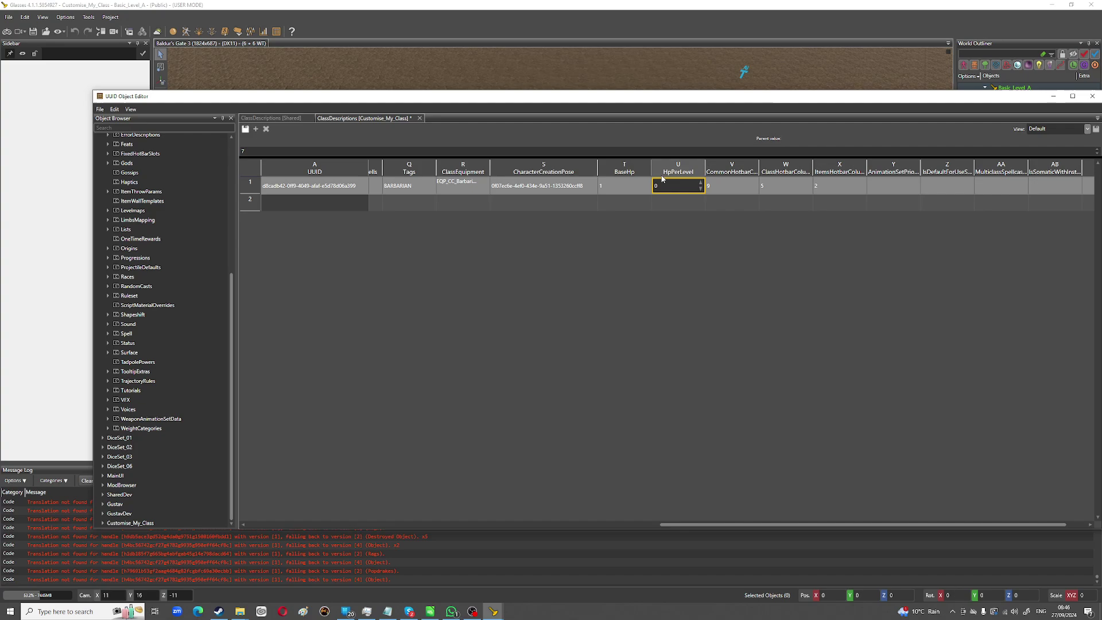
type("0")
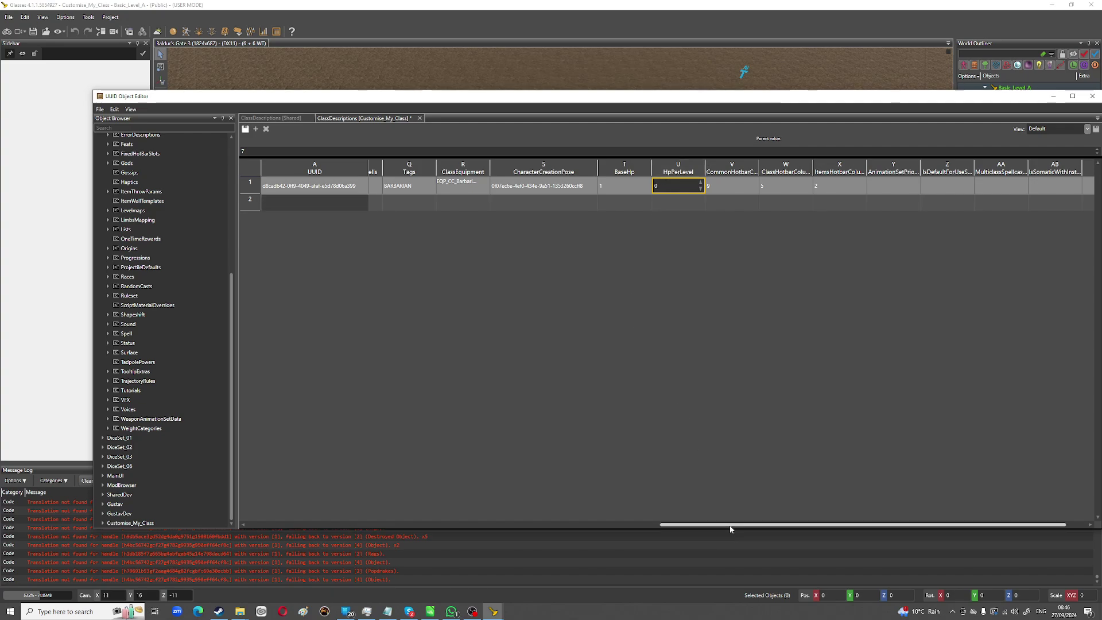
left_click_drag(731, 529, 281, 503)
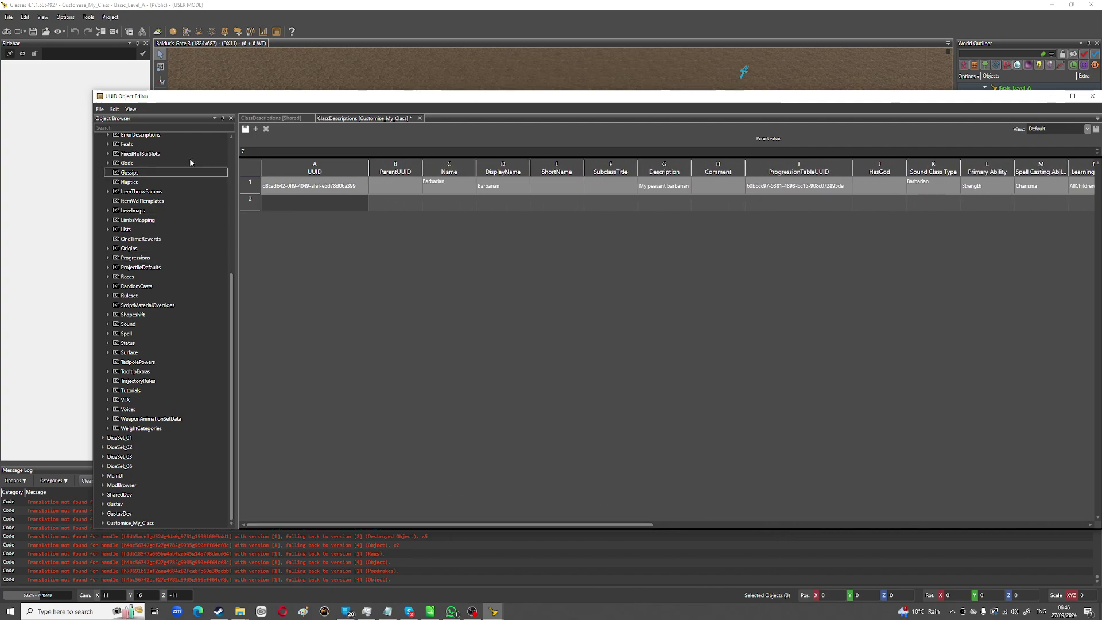
left_click(245, 130)
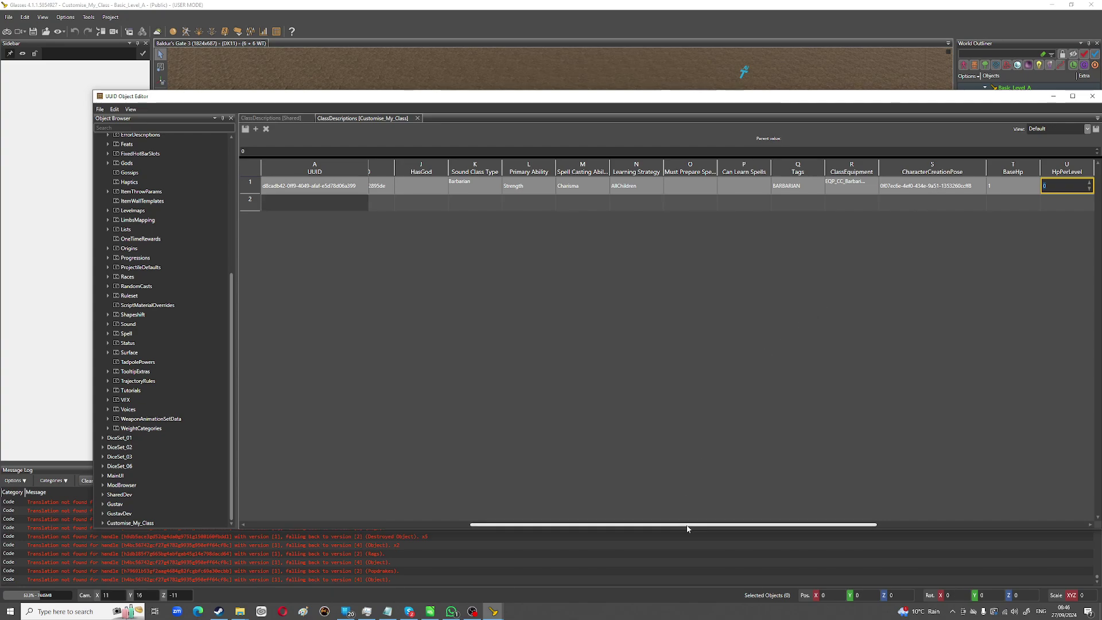
Step: Set Can Learn Spells to Yes for the overridden Barbarian class
left_click_drag(688, 529, 632, 524)
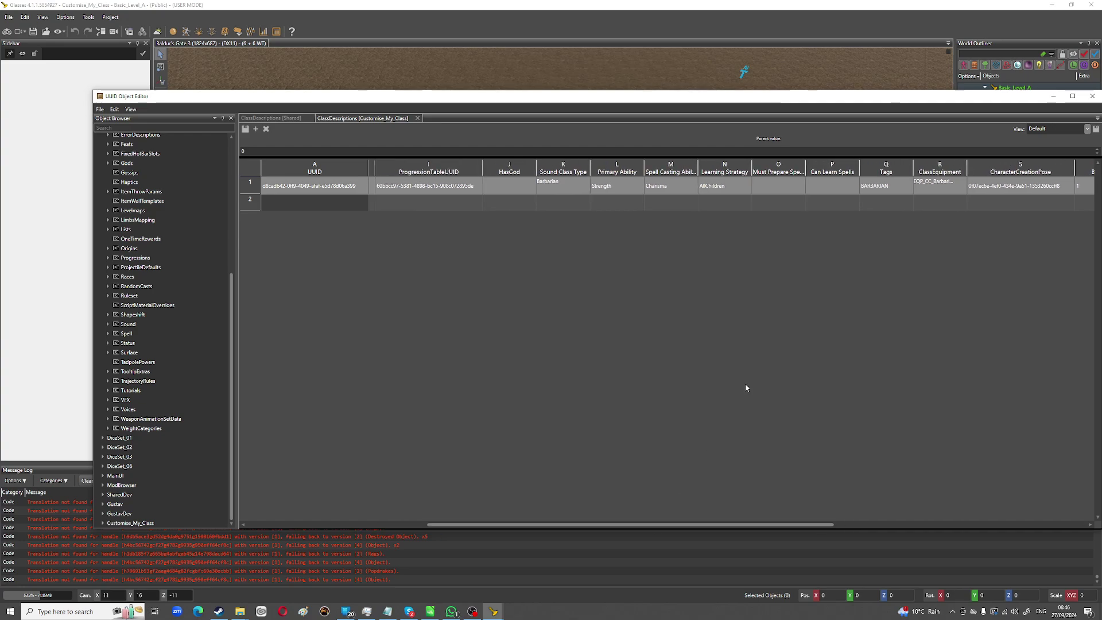
left_click(827, 190)
left_click(854, 186)
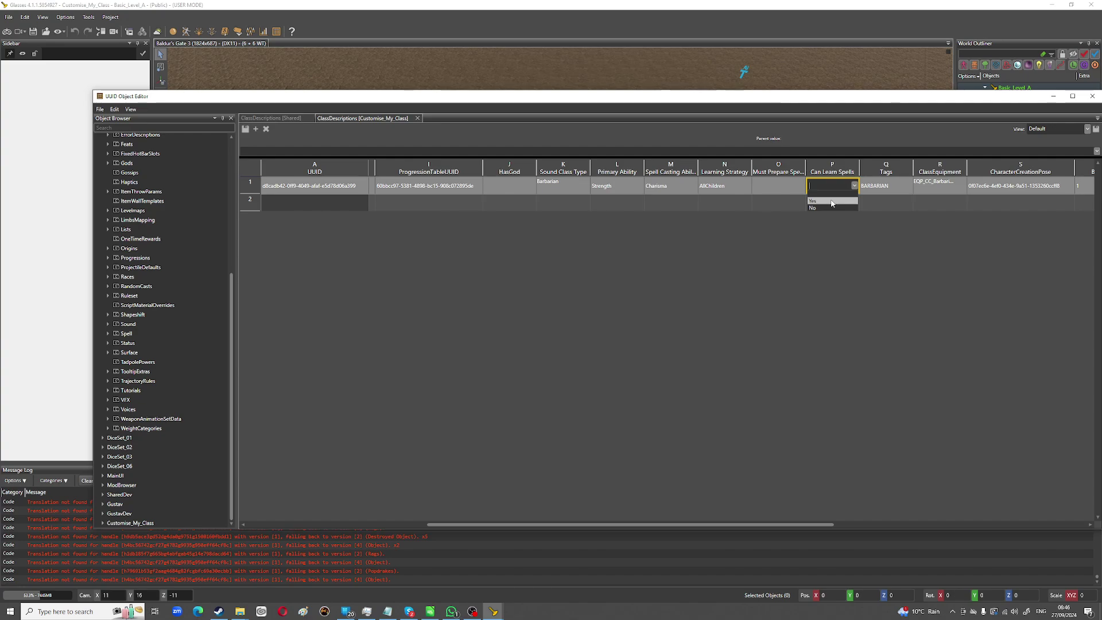
left_click(832, 201)
Step: Assign "Wizard spell scroll list" as the Barbarian class's SpellList and save the ClassDescriptions table
left_click_drag(701, 525, 1083, 524)
left_click(1055, 188)
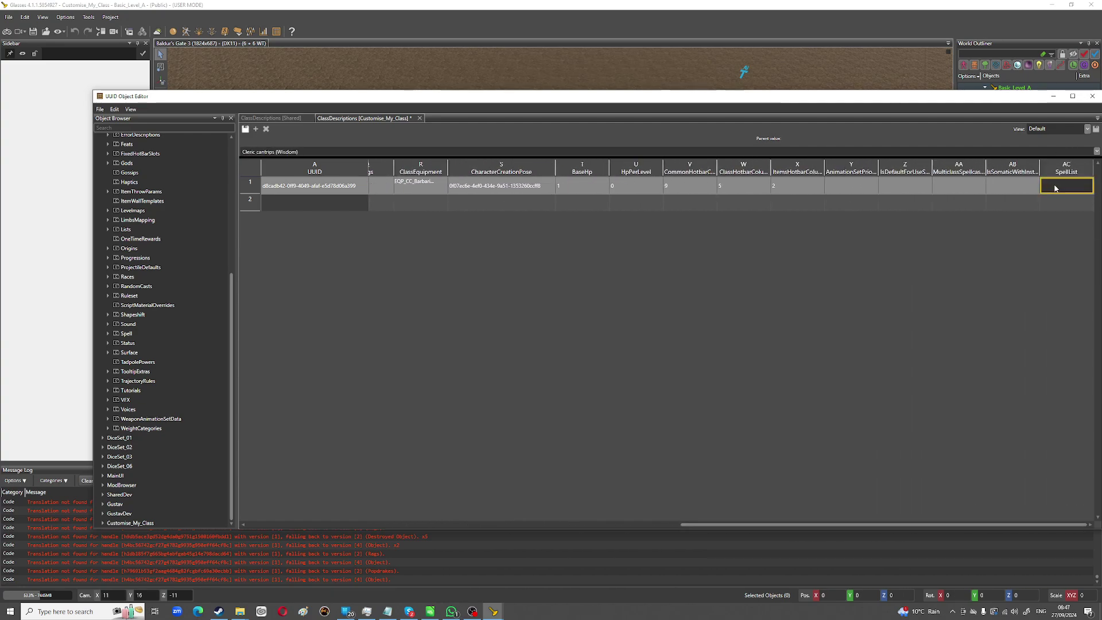
left_click(1088, 186)
scroll(1039, 344, "down", 15)
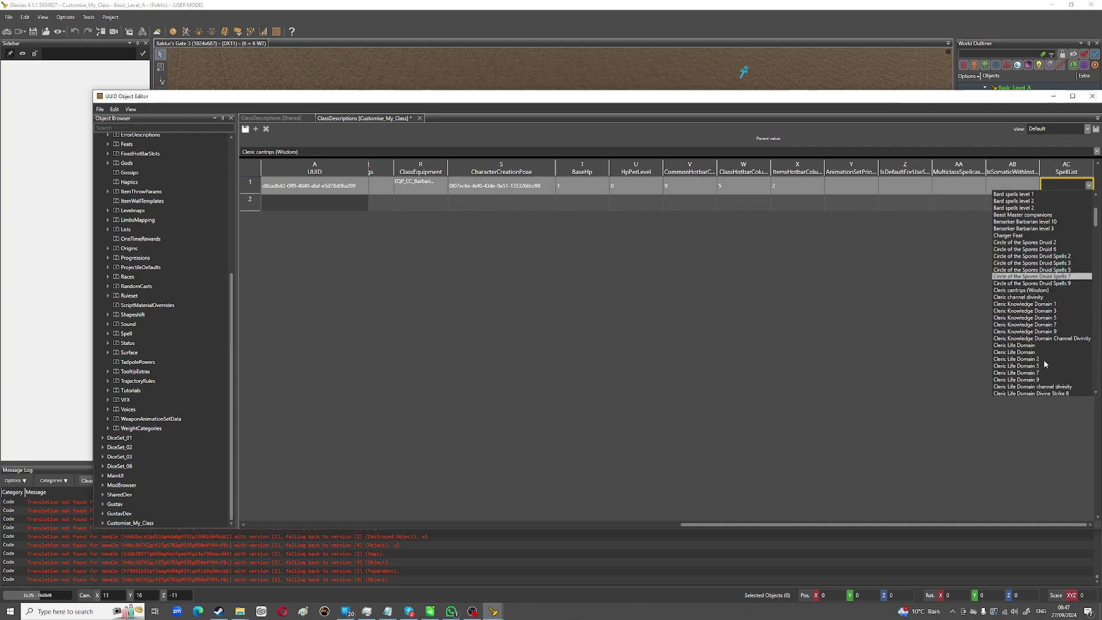
scroll(1026, 379, "down", 15)
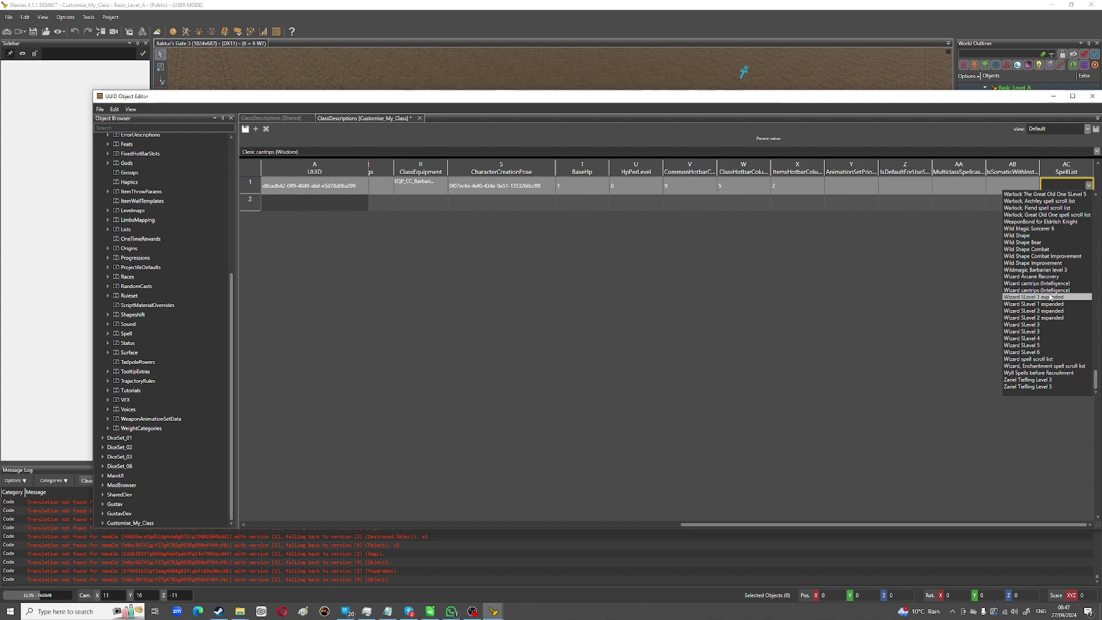
left_click(1054, 359)
left_click(700, 210)
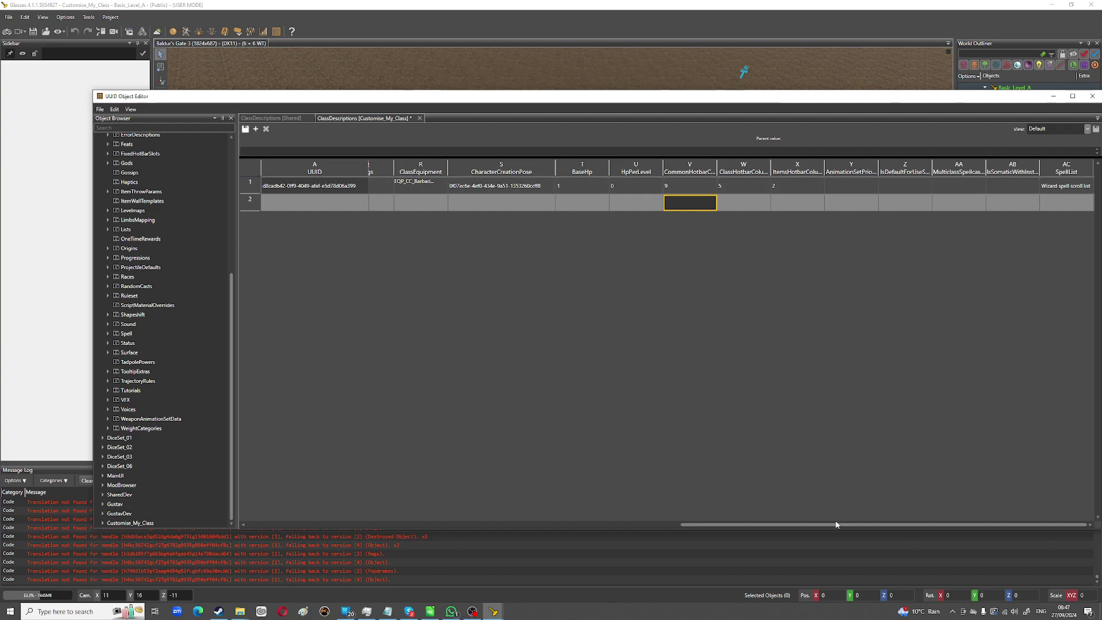
left_click_drag(837, 525, 270, 504)
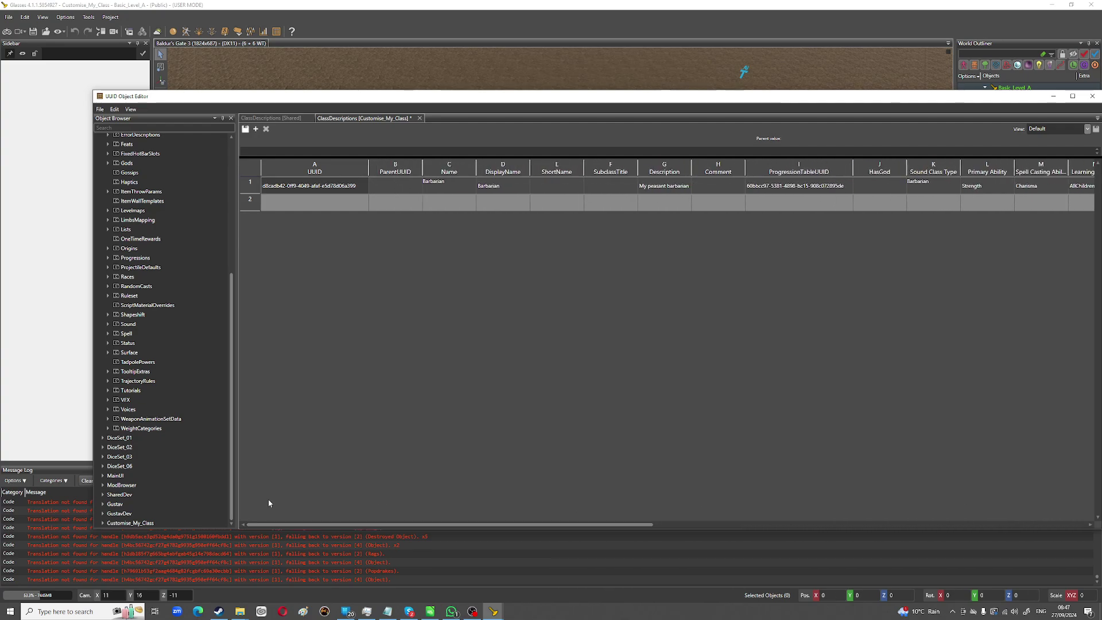
left_click(248, 130)
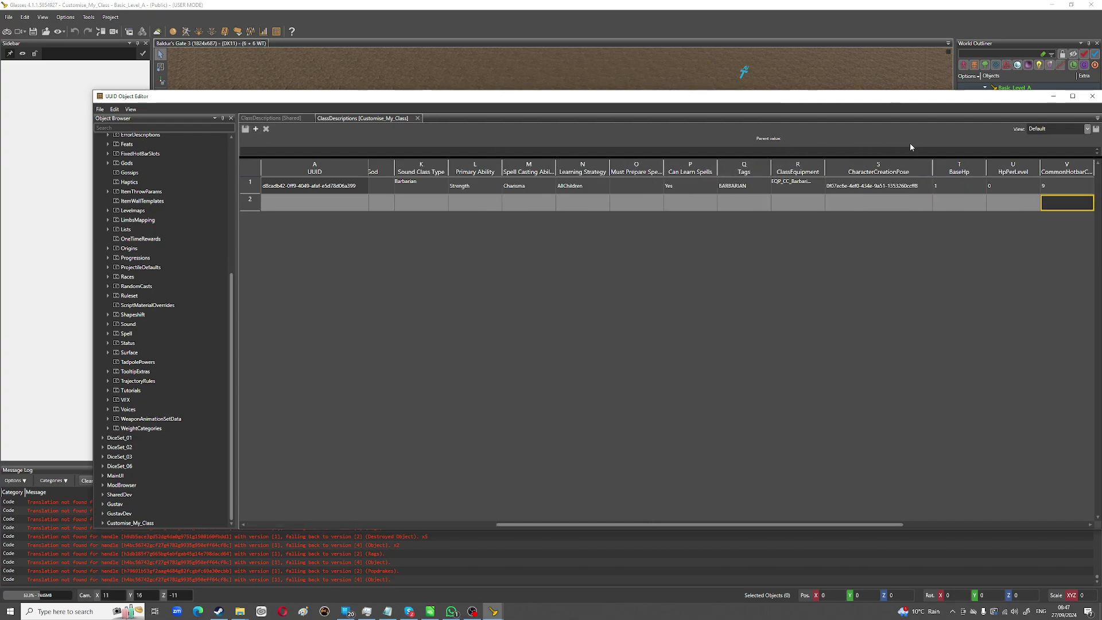
Step: Close the UUID Object Editor, start game mode in the level and run the console command ccStartRespec
left_click(1093, 96)
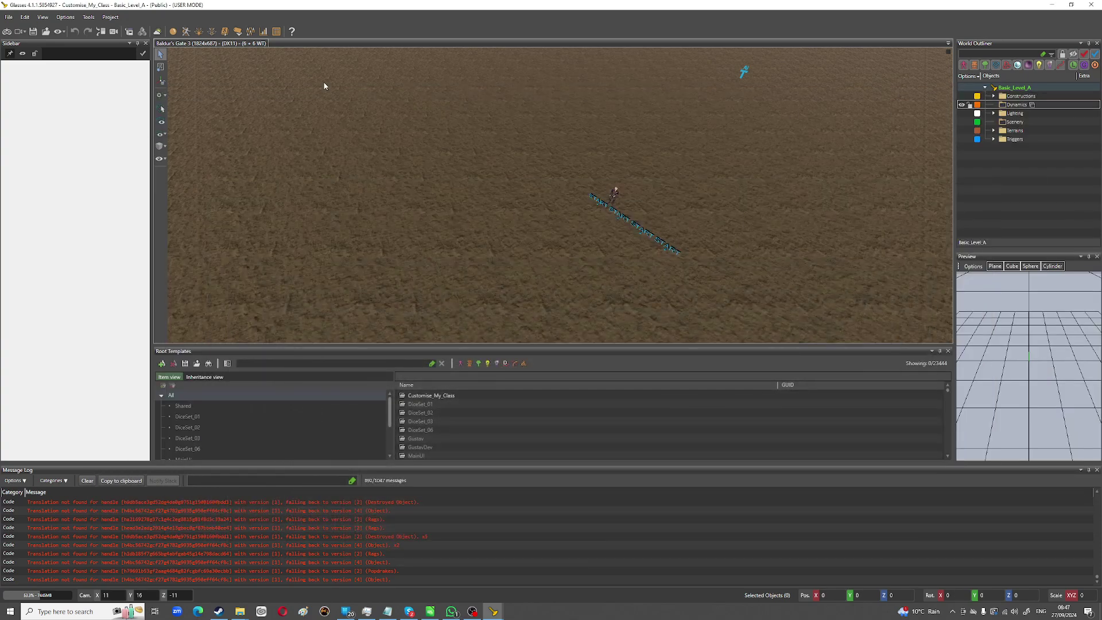
left_click(7, 32)
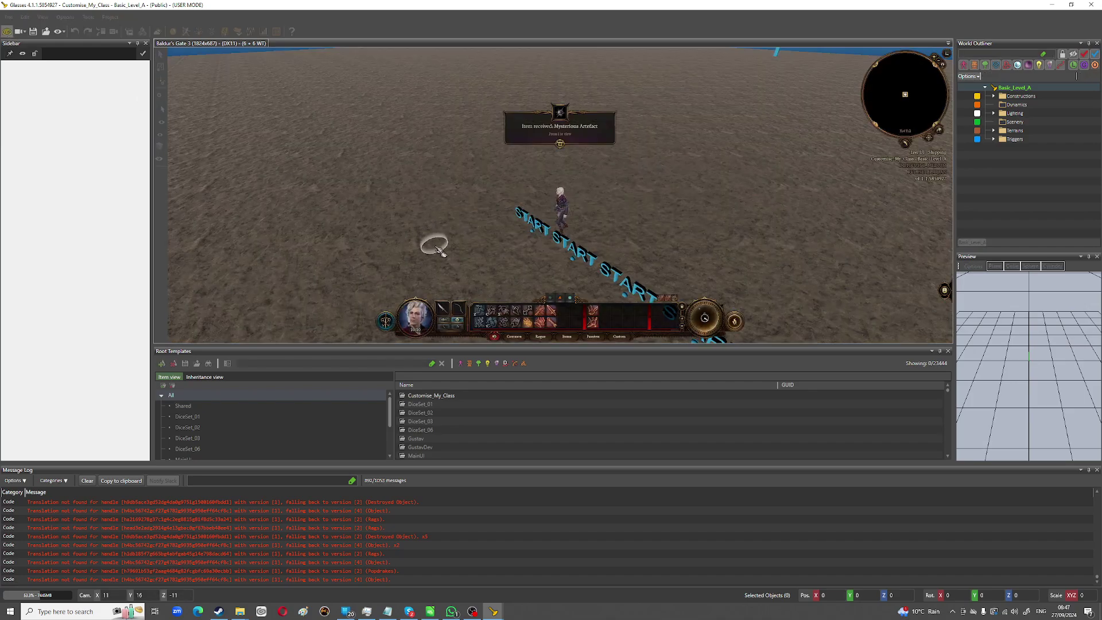
key("z")
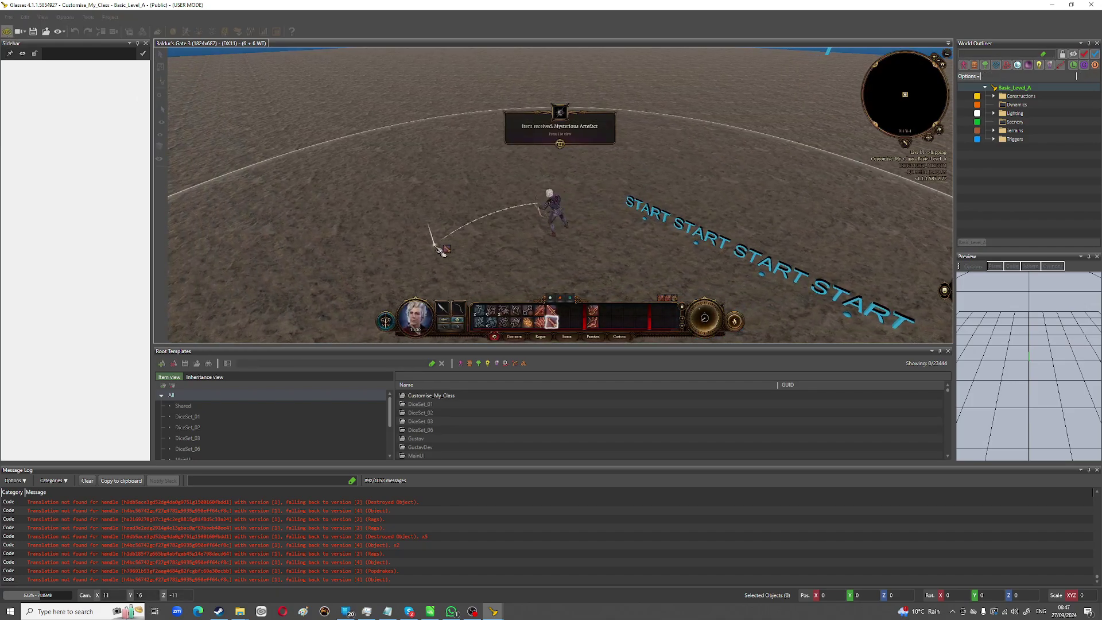
key("grave")
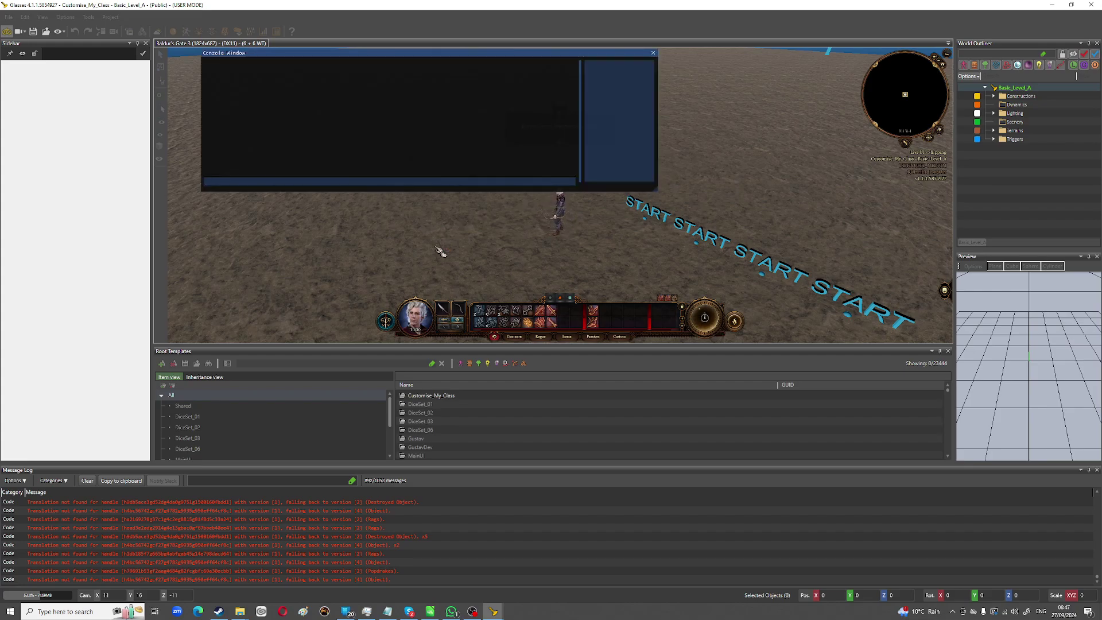
type("cc")
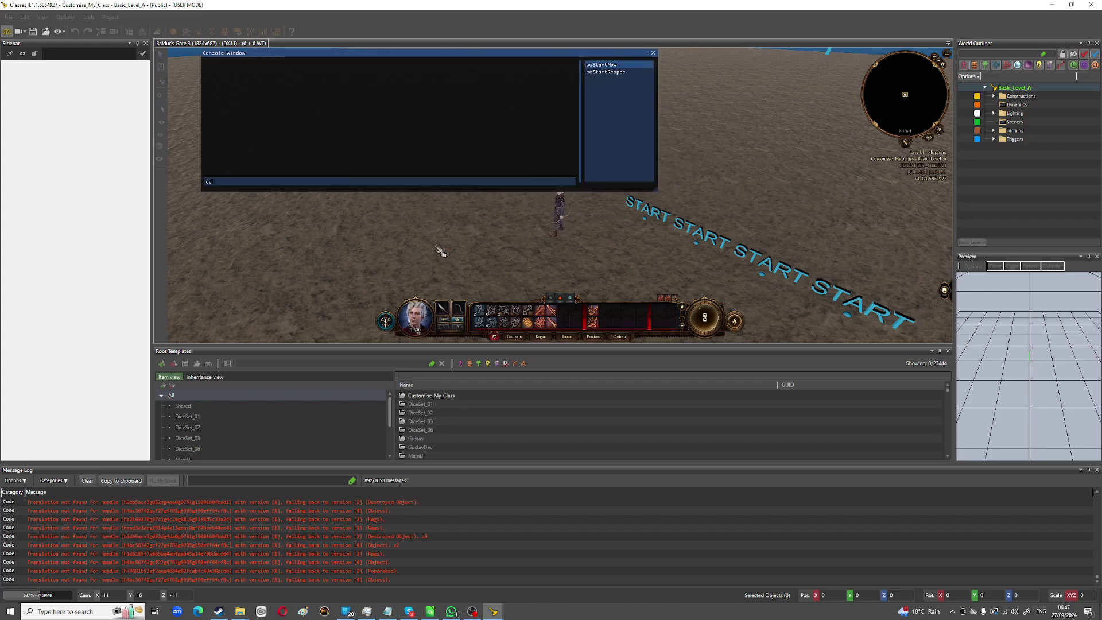
left_click(612, 73)
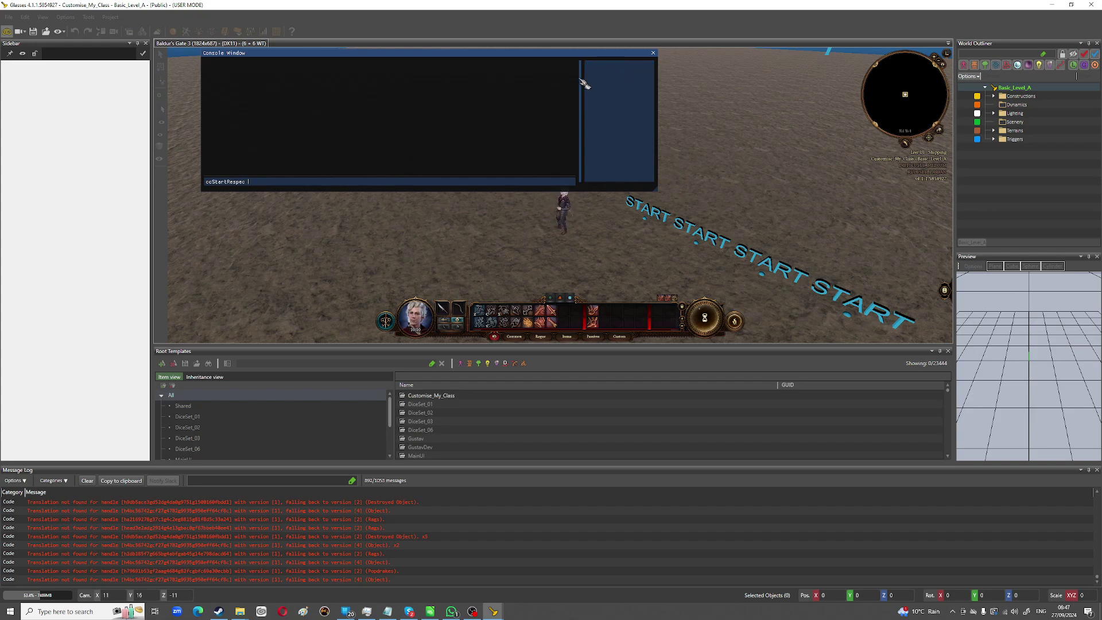
key("Return")
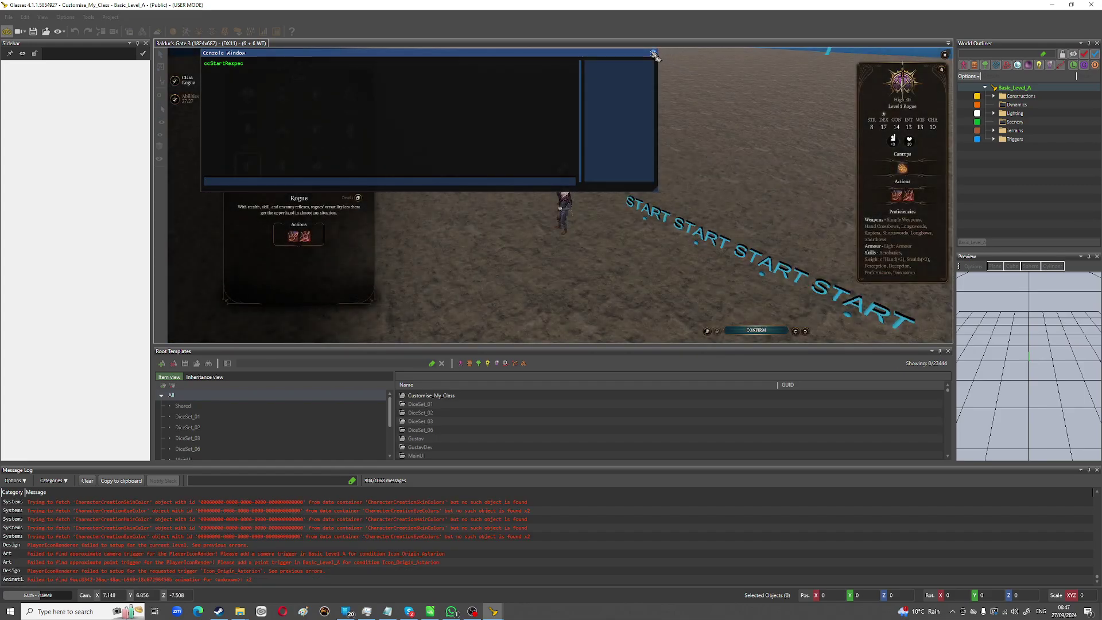
left_click(653, 54)
Step: Respec the character as a Barbarian, checking the class description, ability points, skills and the resulting character sheet
left_click(247, 95)
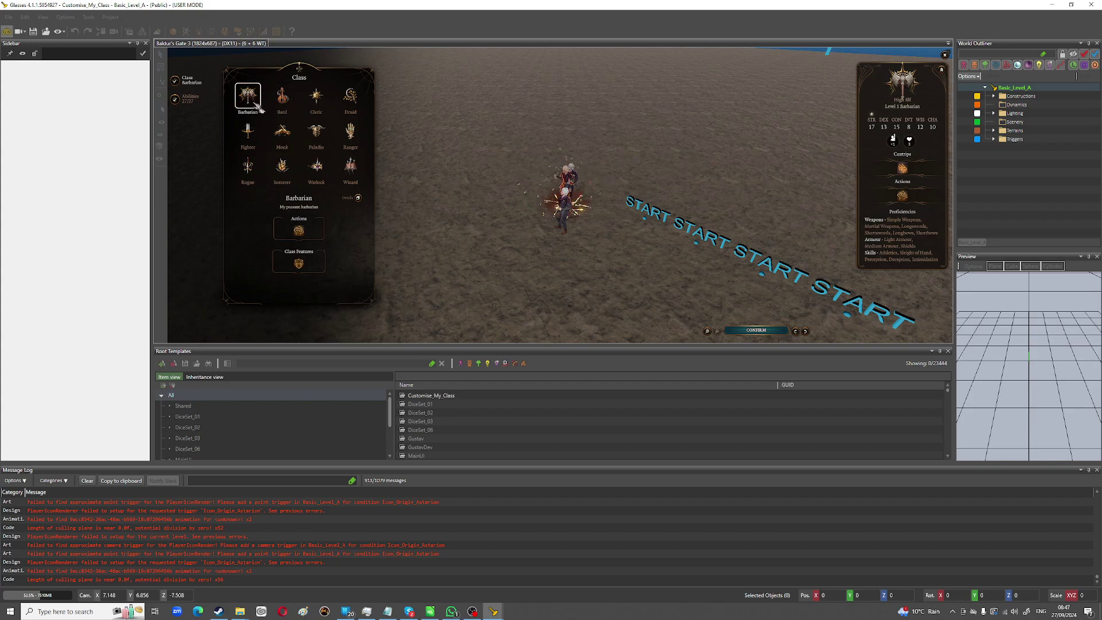
left_click(189, 106)
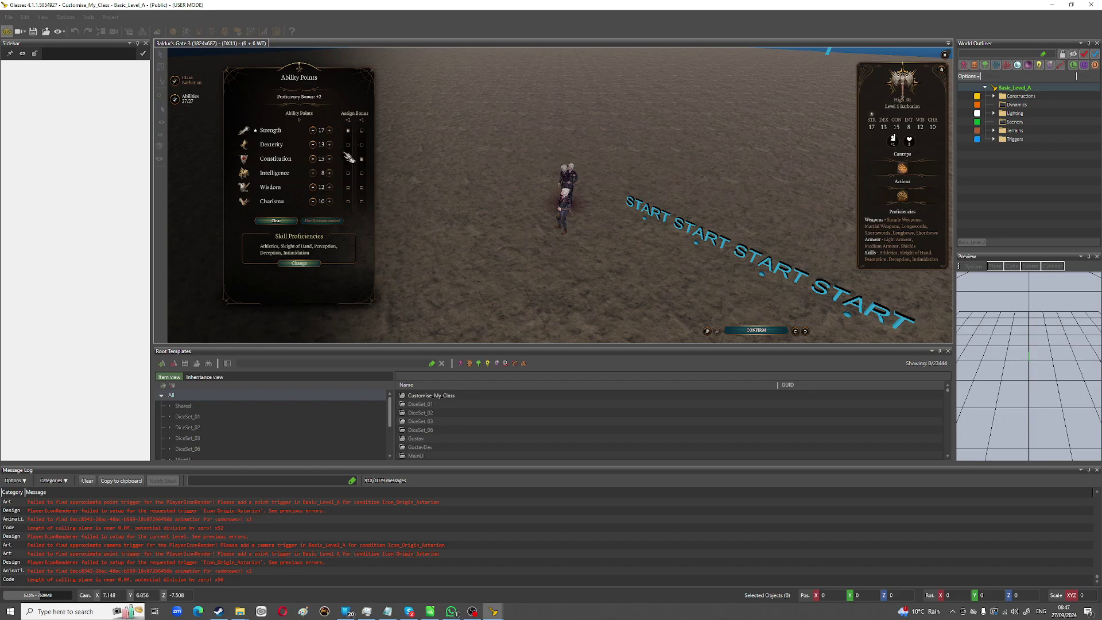
left_click(302, 266)
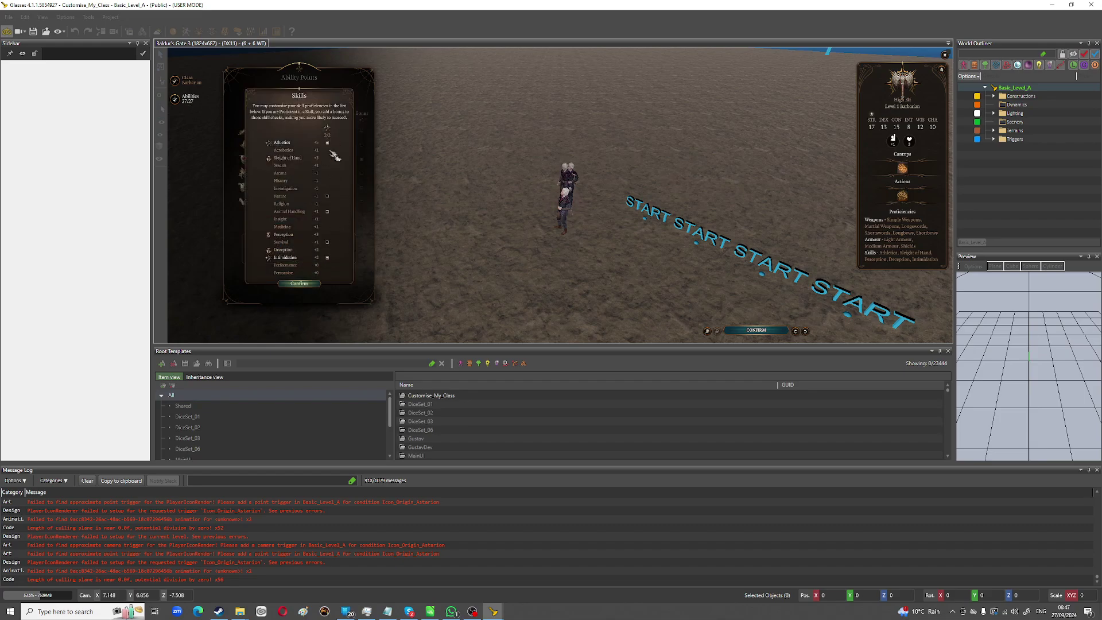
left_click(298, 284)
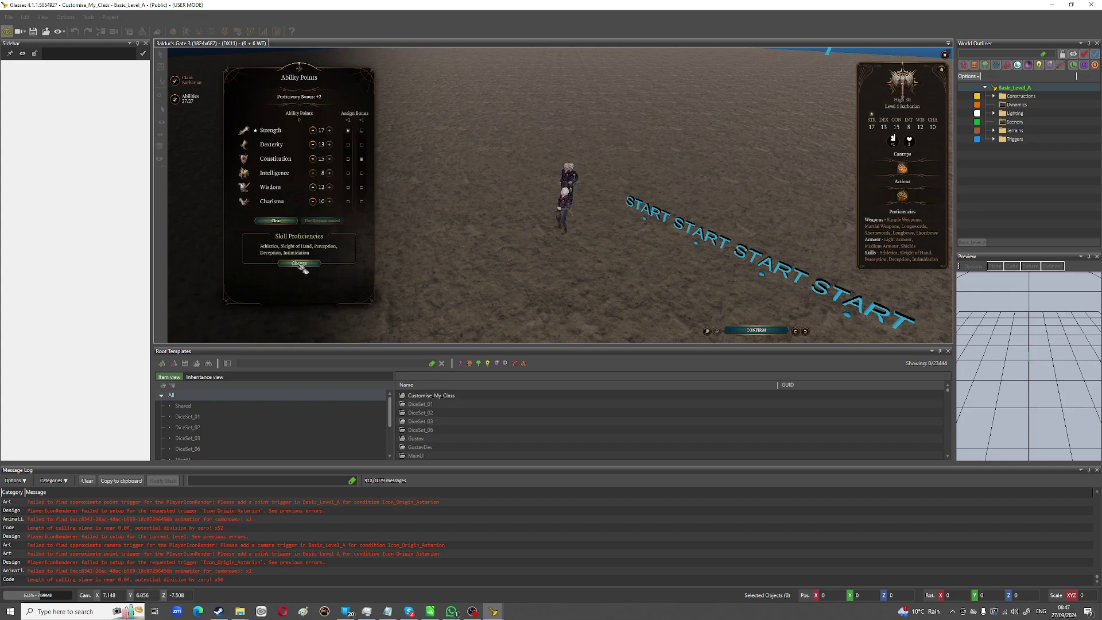
left_click(187, 81)
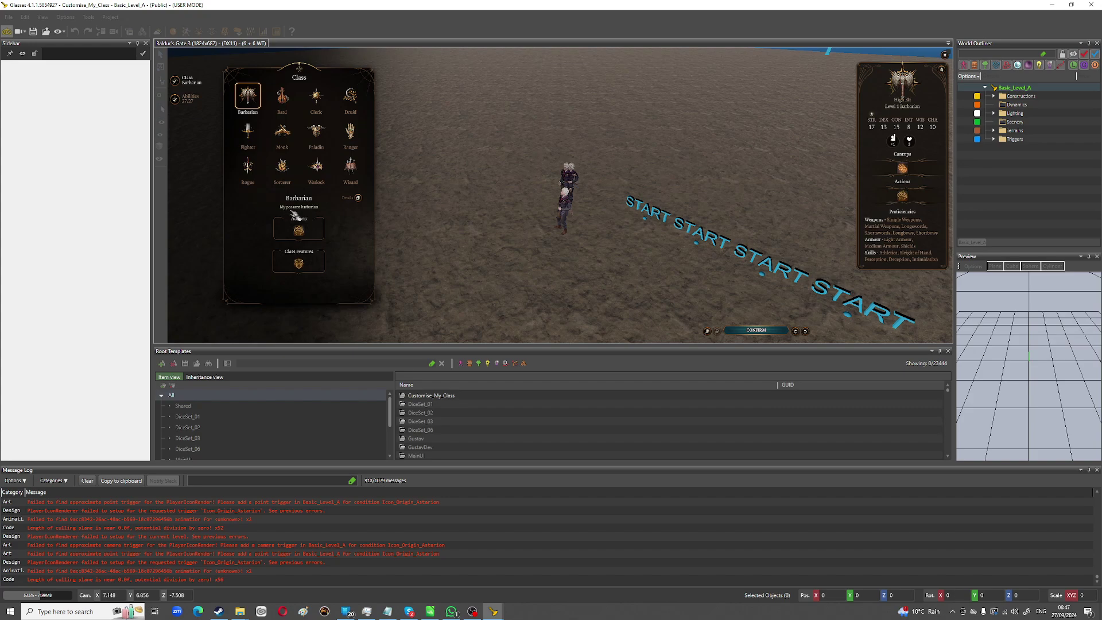
left_click(757, 330)
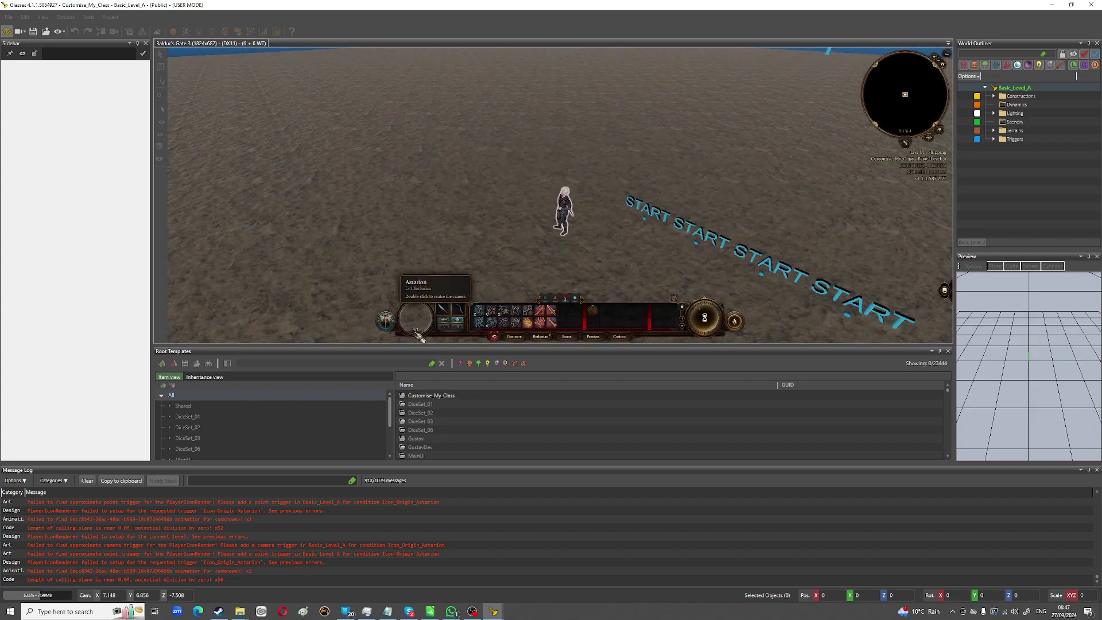
key("i")
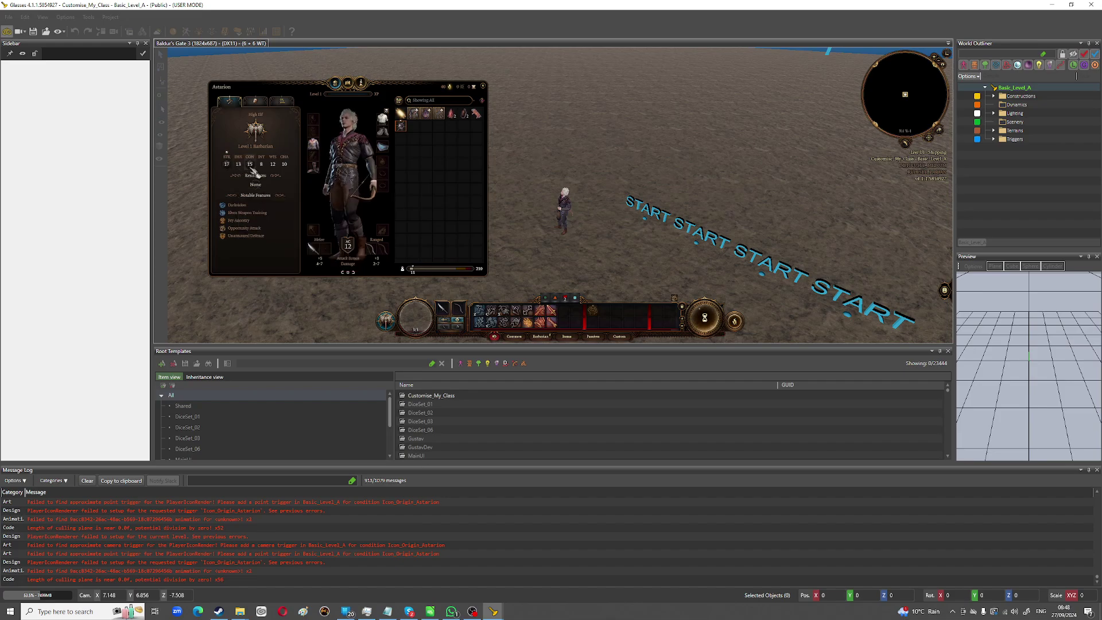
left_click(482, 86)
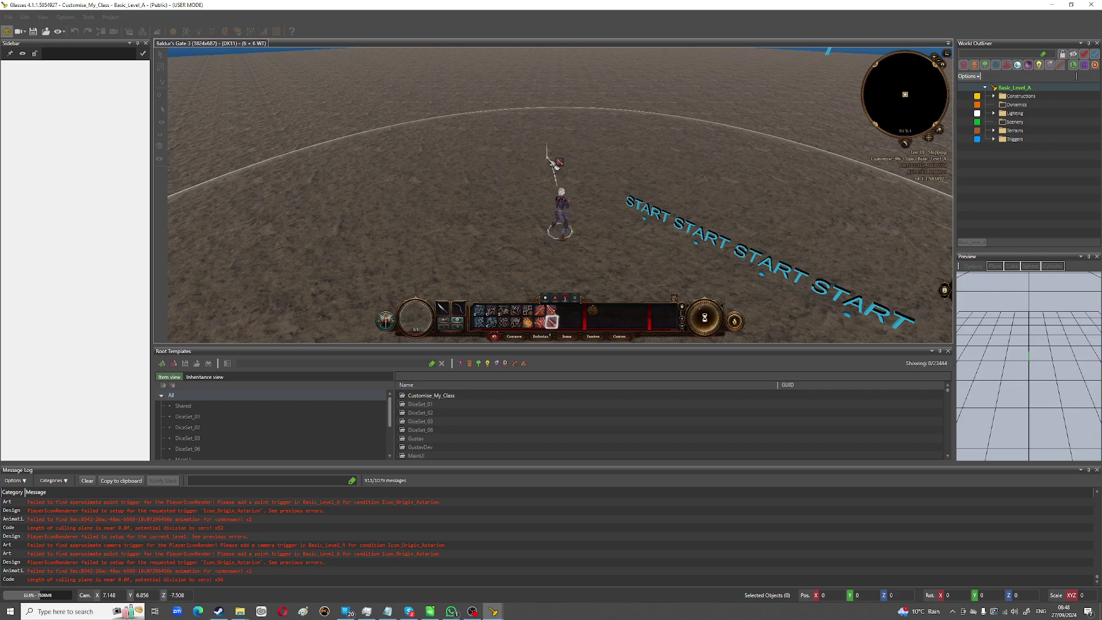
Step: Run the console command "levelup 1" and return to the game view
key("grave")
type("levelup ")
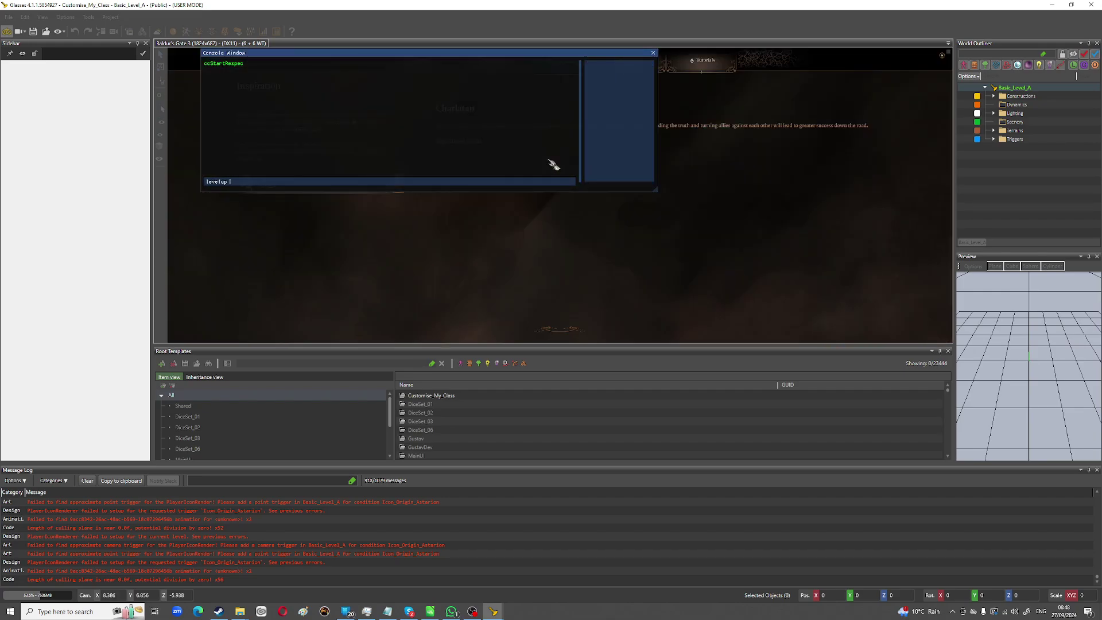
type("1")
key("Return")
left_click(654, 53)
left_click(944, 58)
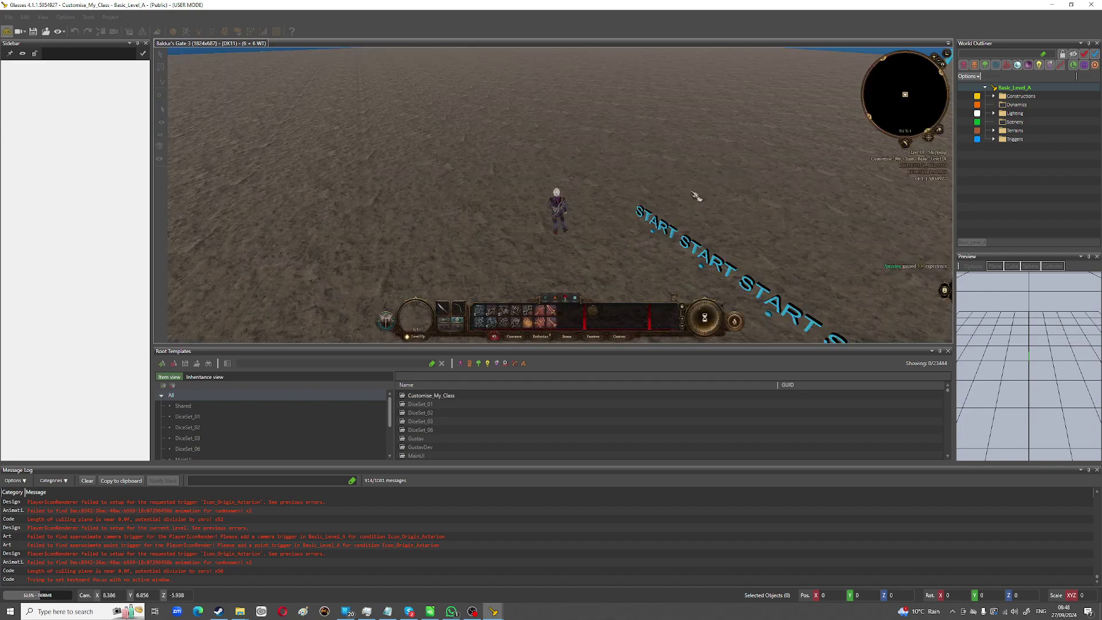
Step: Review the Barbarian's health change for level 2, accept the level-up and leave game mode
left_click(420, 337)
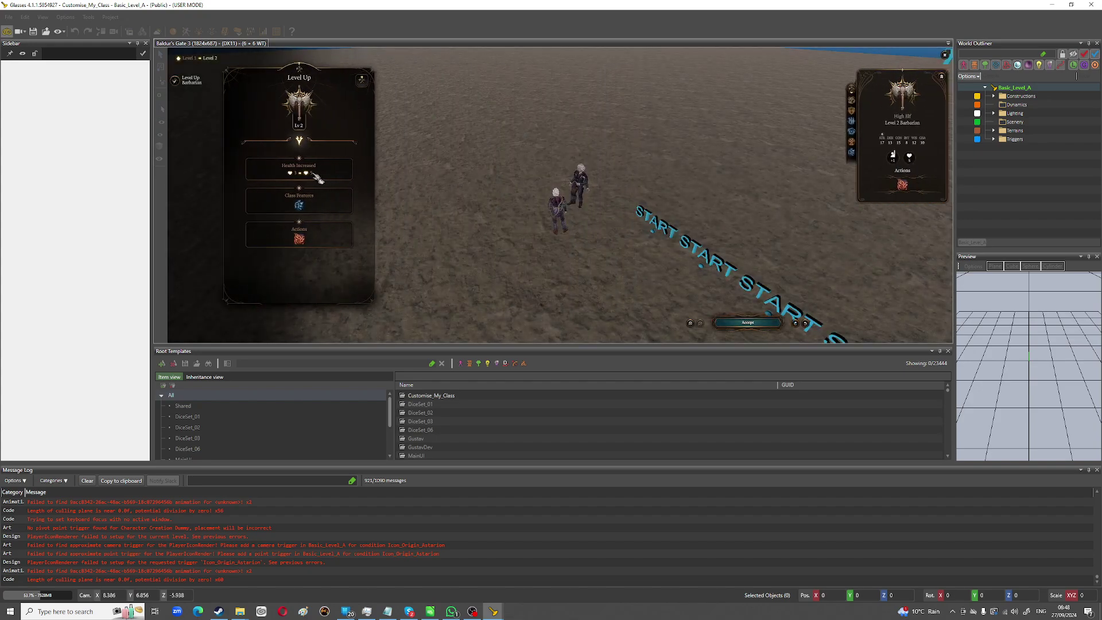
mouse_move(312, 181)
left_click(749, 323)
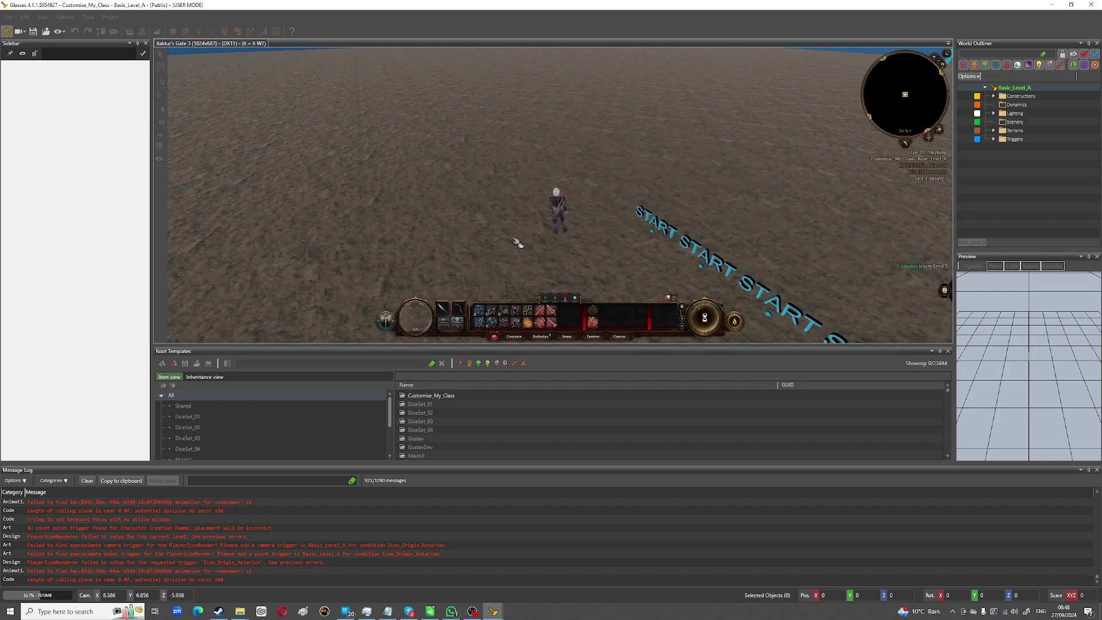
left_click(517, 242)
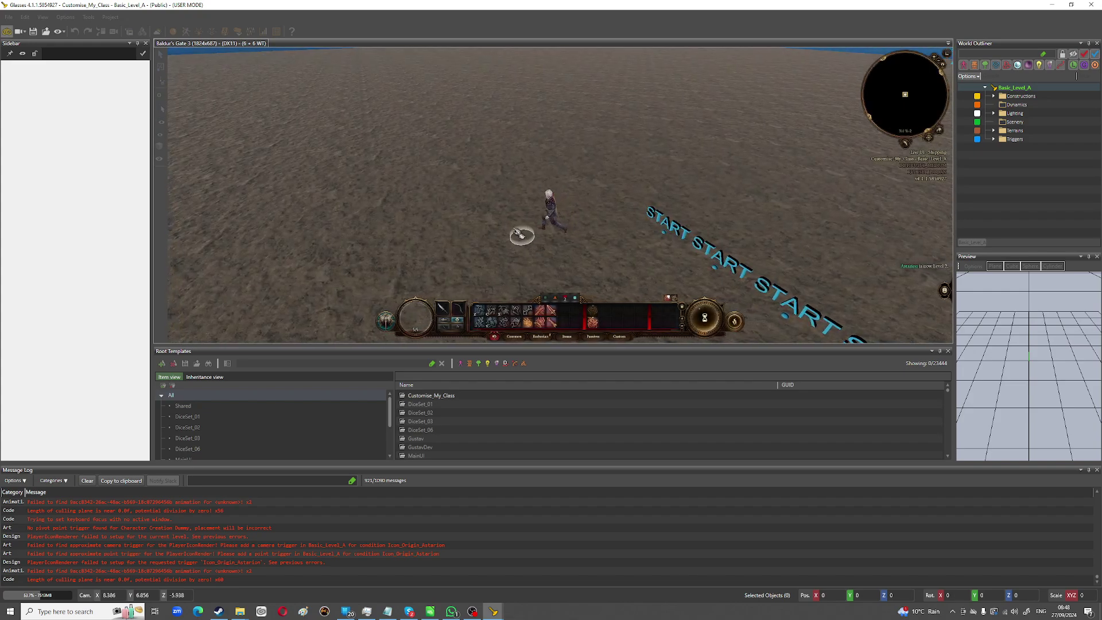
left_click(592, 263)
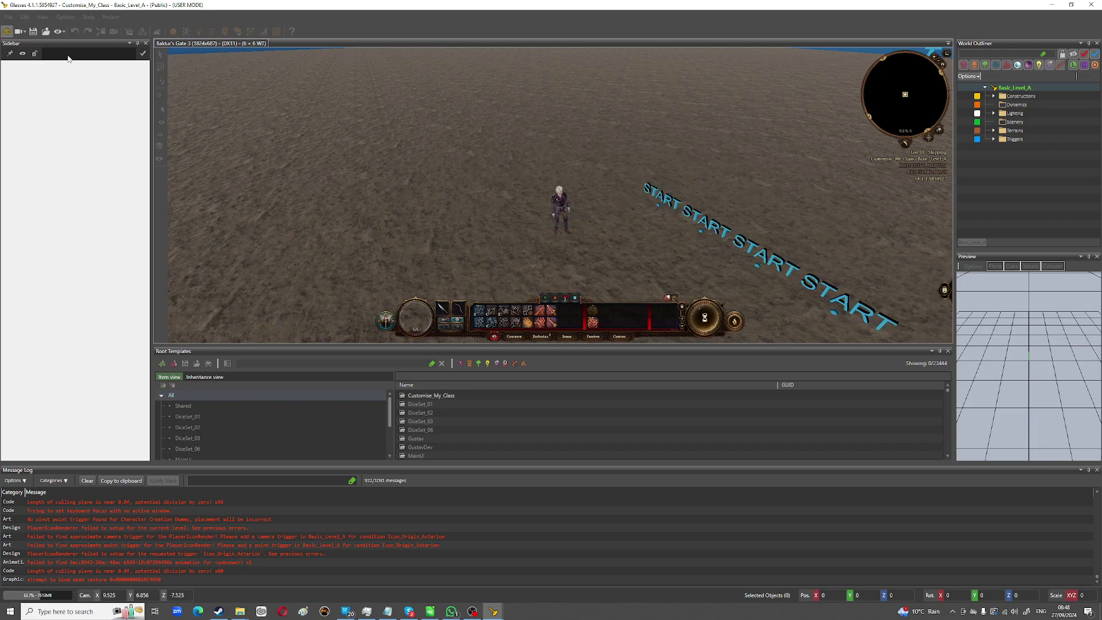
left_click(7, 31)
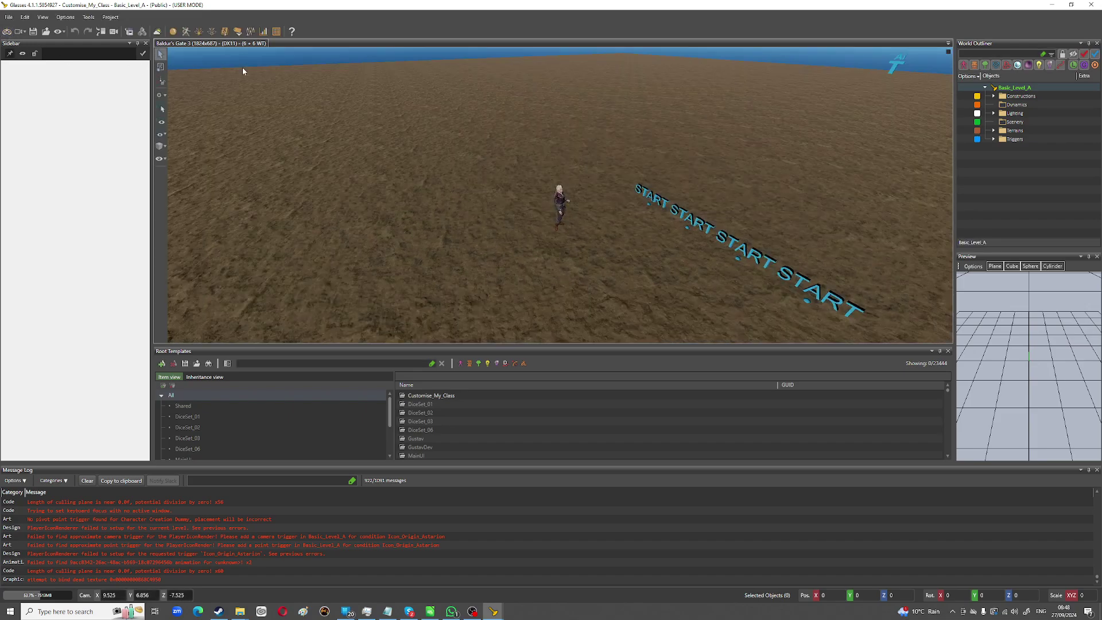
Step: Open the Shared project's Progressions table in the UUID Object Editor
left_click(263, 32)
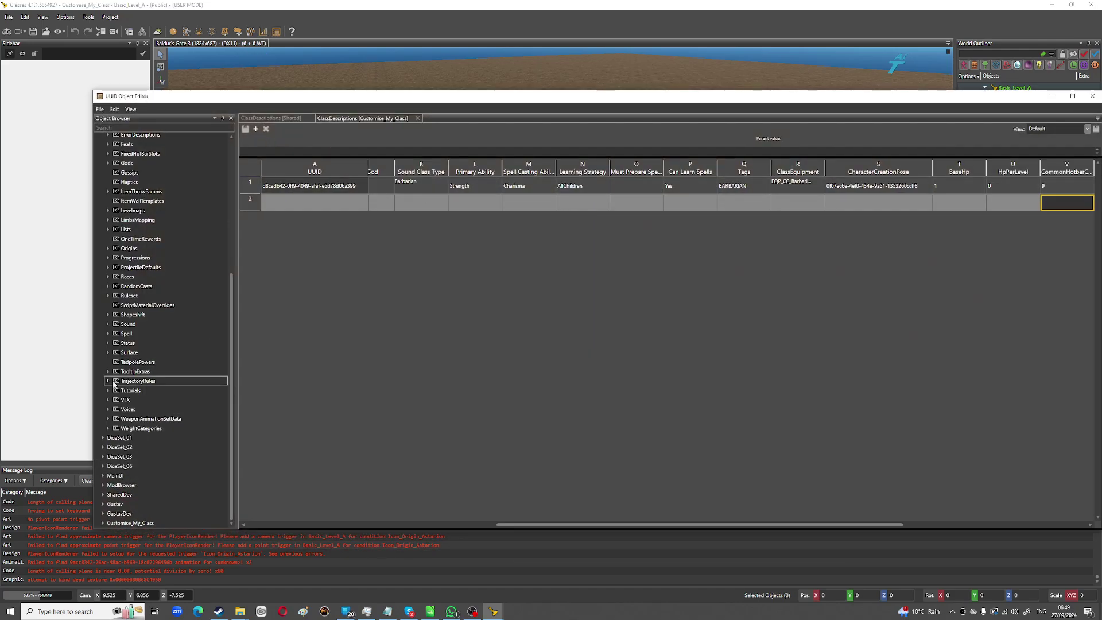
scroll(188, 377, "up", 7)
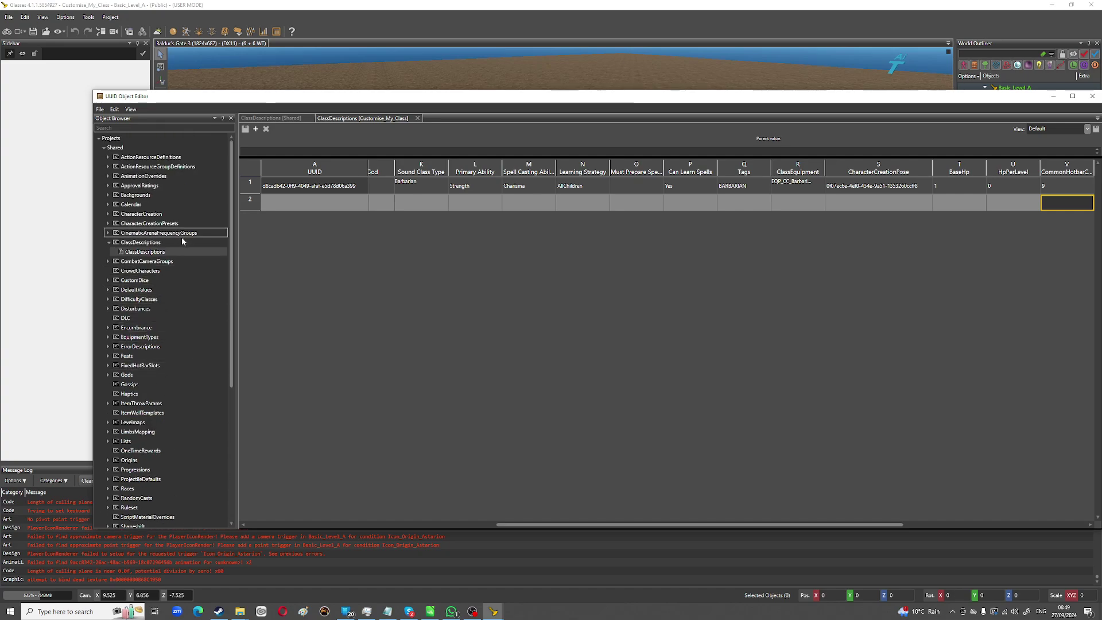
scroll(160, 377, "down", 2)
scroll(160, 377, "down", 1)
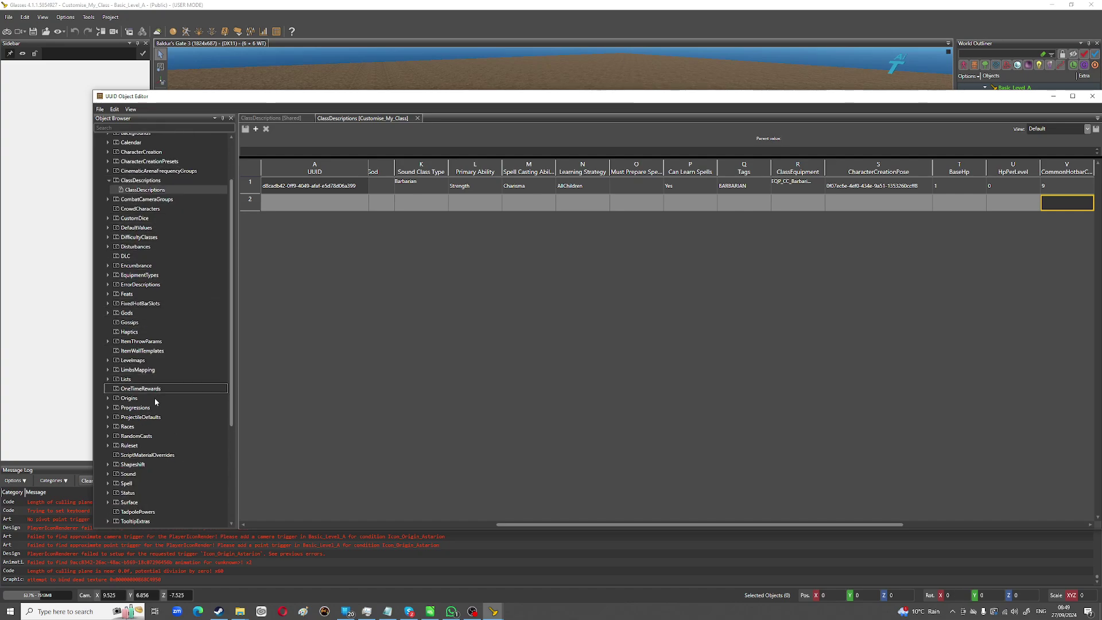
left_click(107, 409)
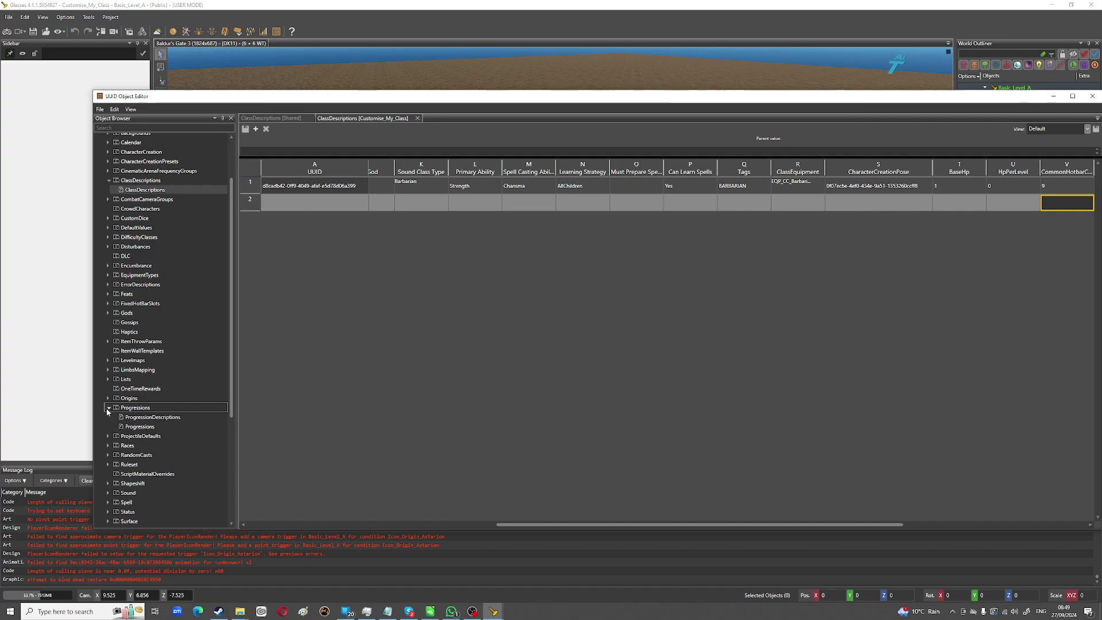
double_click(140, 426)
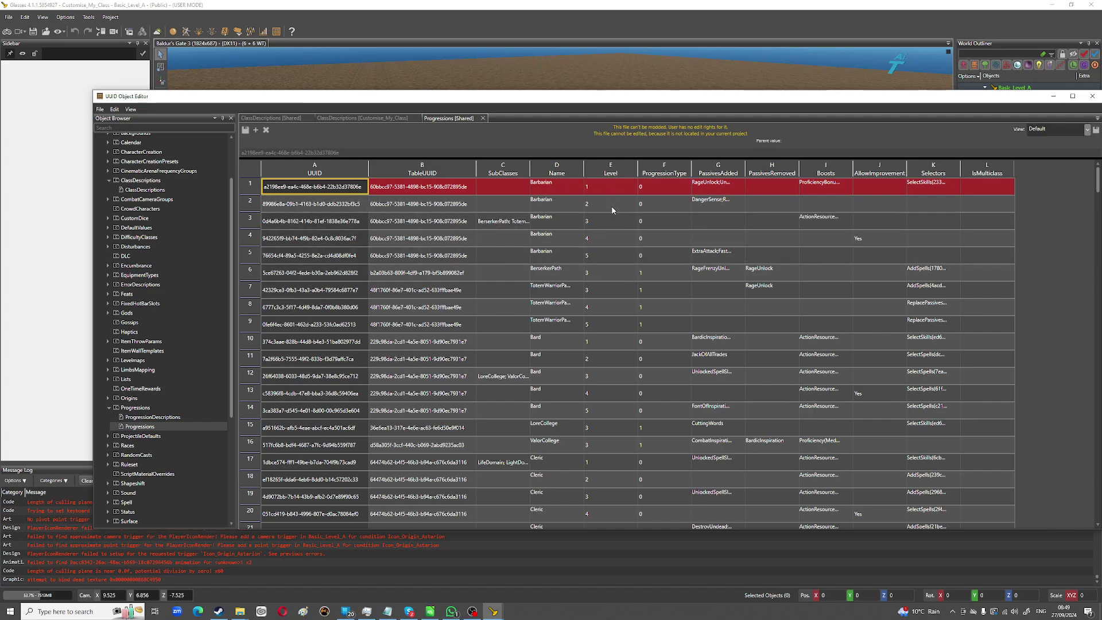
Step: Look through the Shared Progressions table's class, race, NPC and origin entries by name, level and progression type
scroll(608, 245, "down", 12)
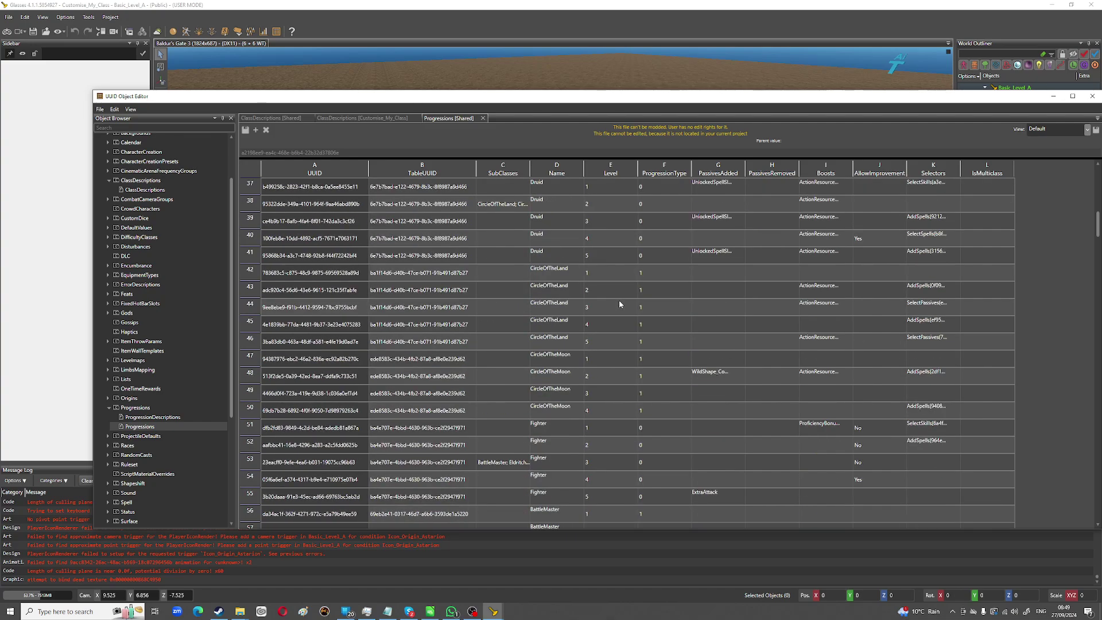
scroll(620, 301, "down", 20)
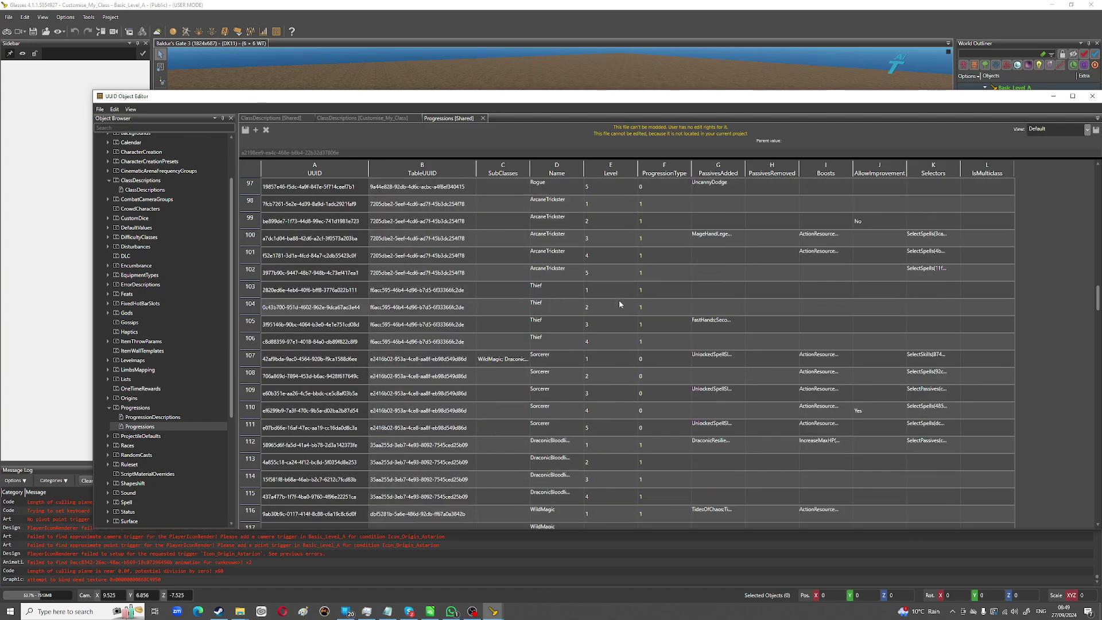
scroll(620, 302, "down", 19)
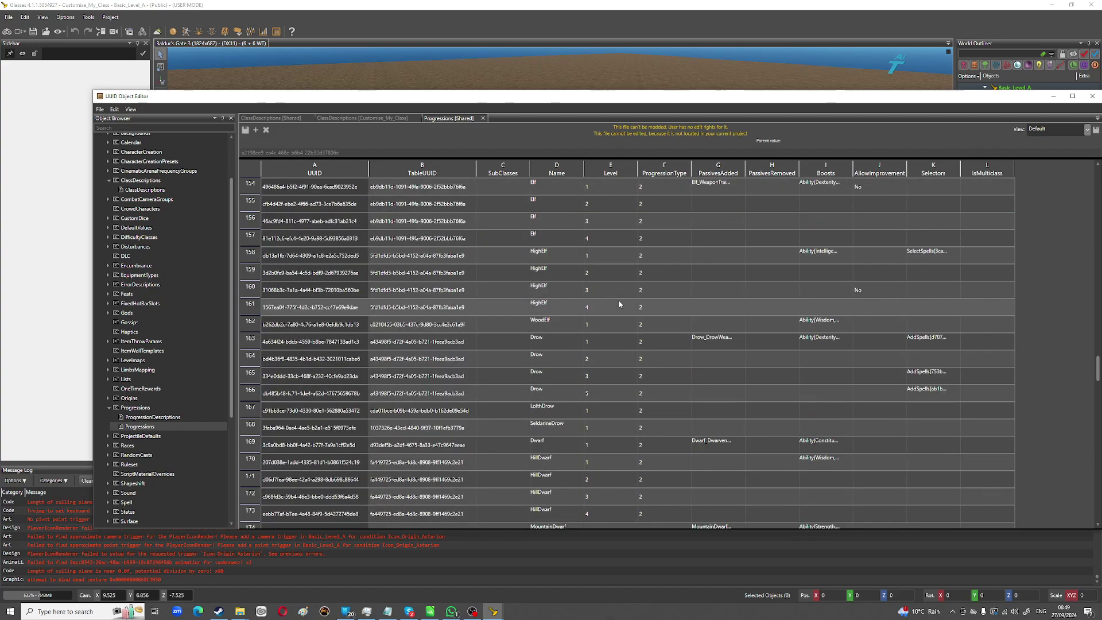
scroll(619, 301, "down", 20)
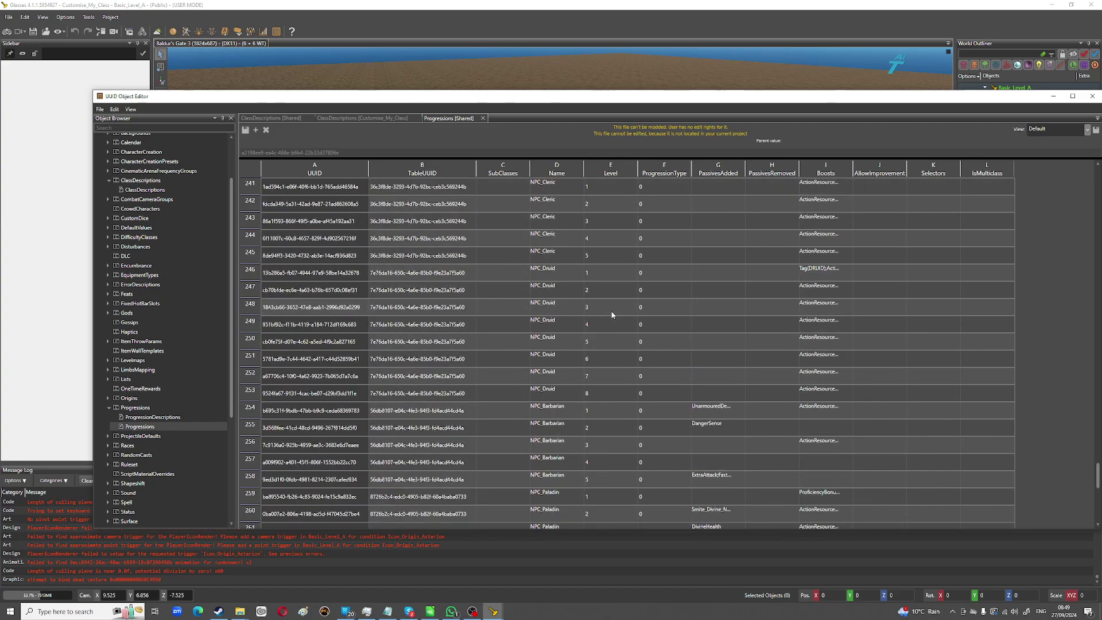
scroll(612, 315, "up", 7)
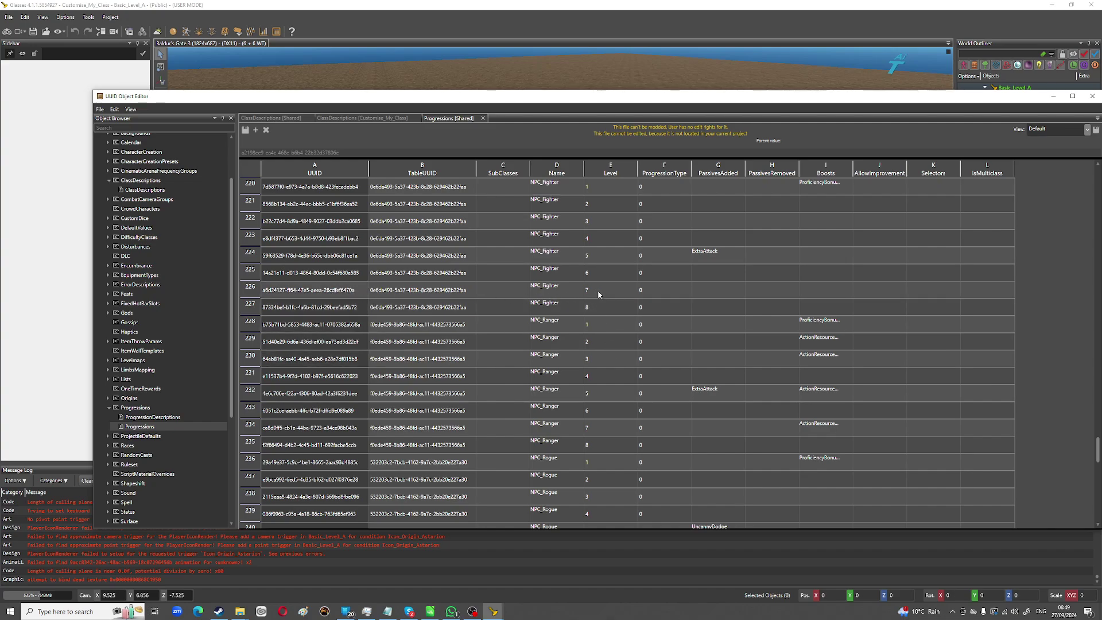
scroll(599, 294, "down", 12)
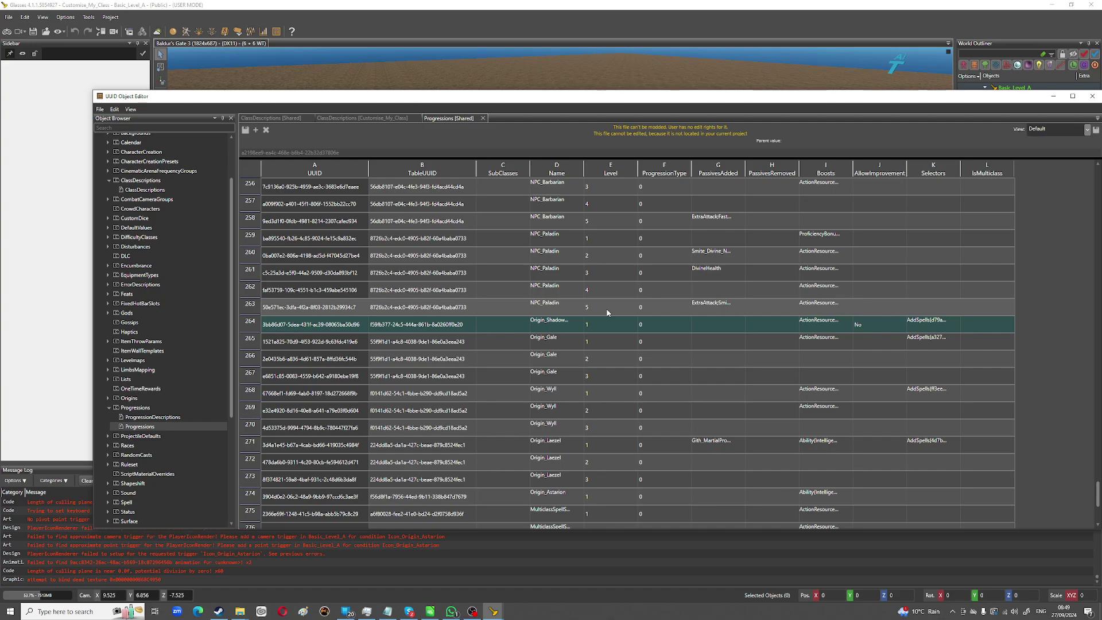
scroll(607, 312, "down", 4)
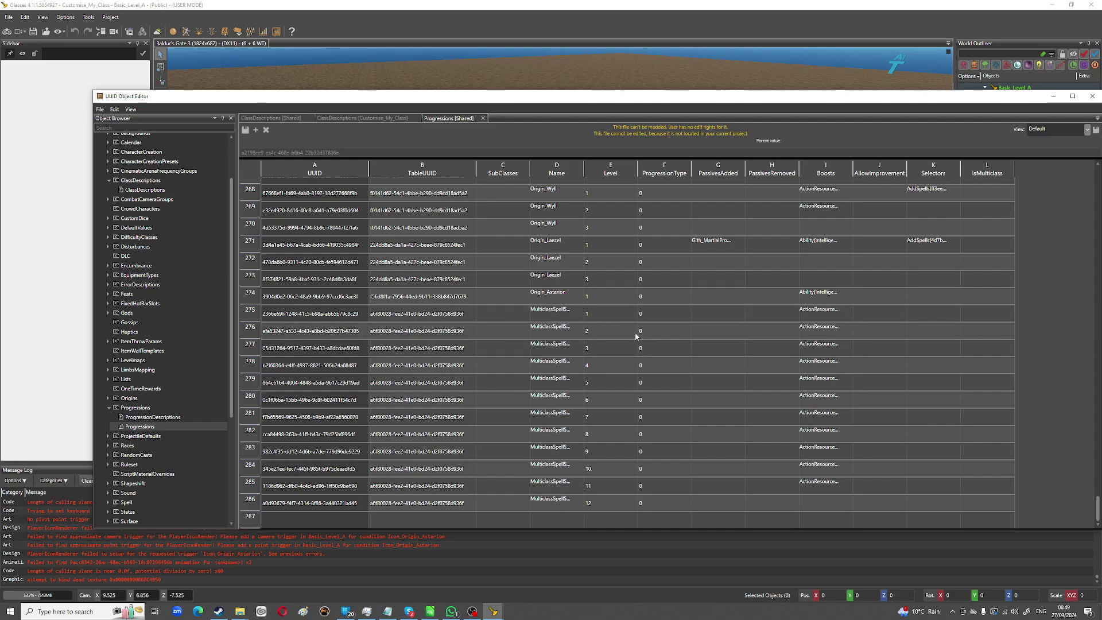
scroll(640, 336, "up", 9)
scroll(638, 328, "up", 20)
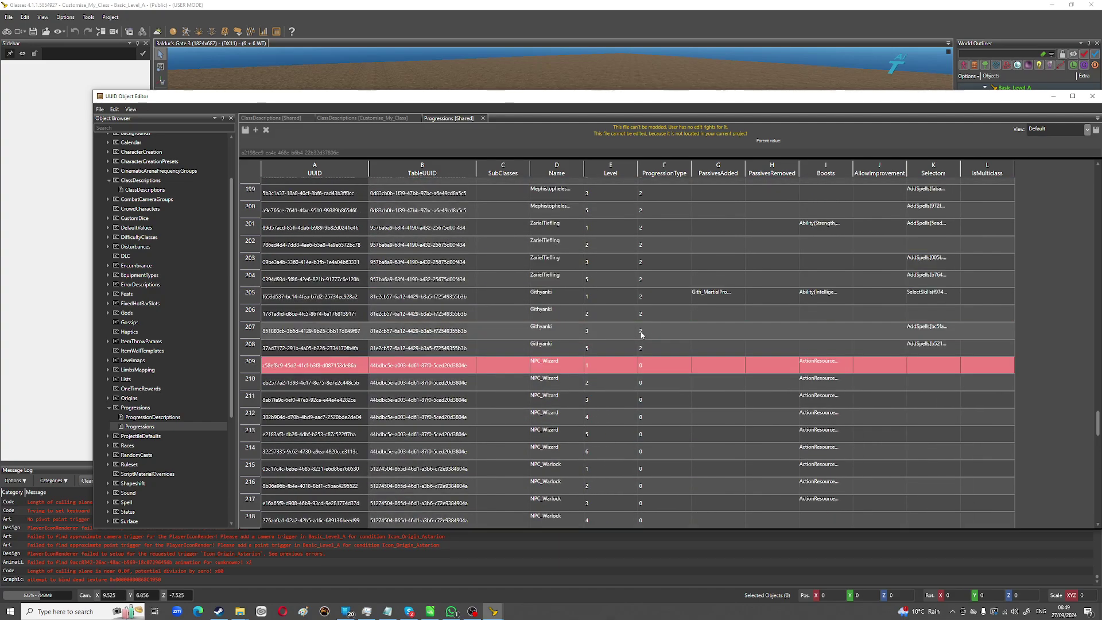
Step: Override the level 1 Barbarian entry from the Shared Progressions table in the Customise_My_Class project
scroll(622, 307, "up", 16)
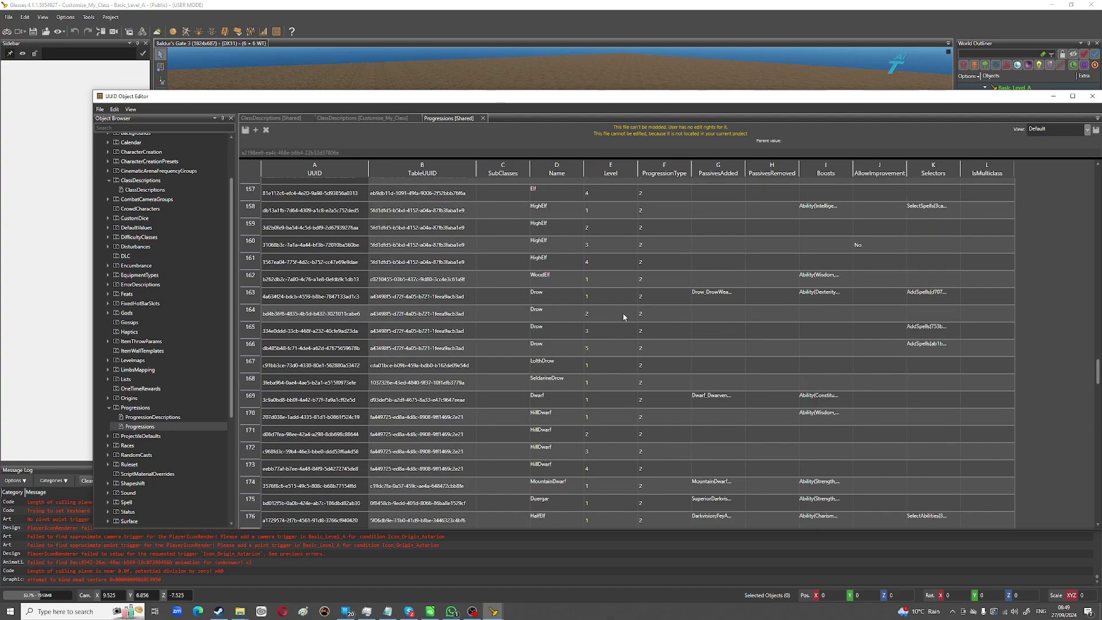
scroll(622, 311, "up", 19)
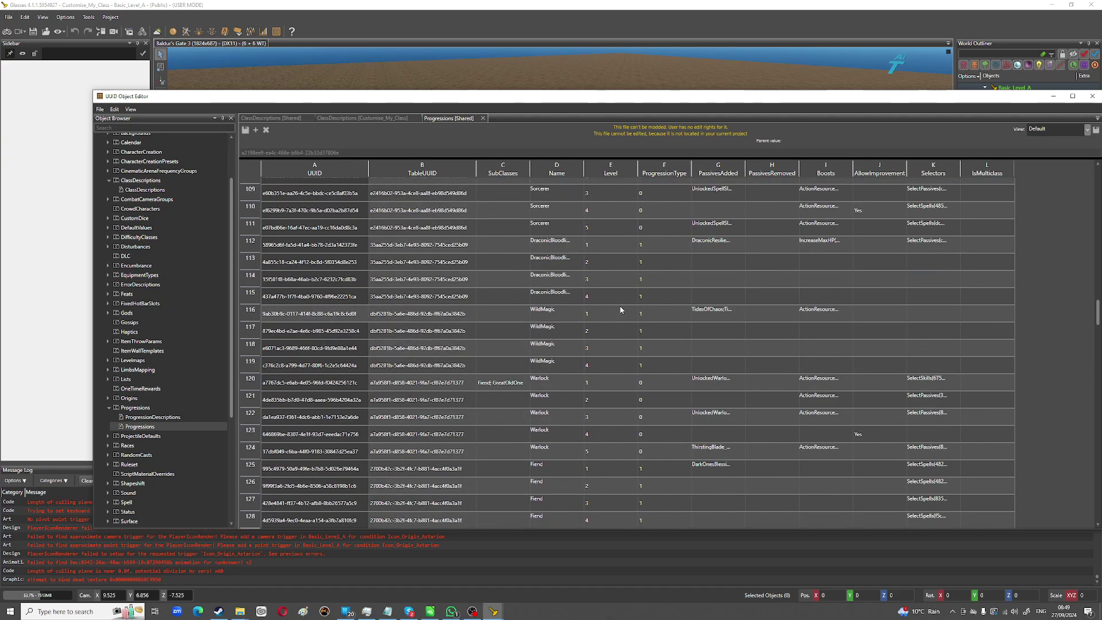
scroll(610, 300, "up", 20)
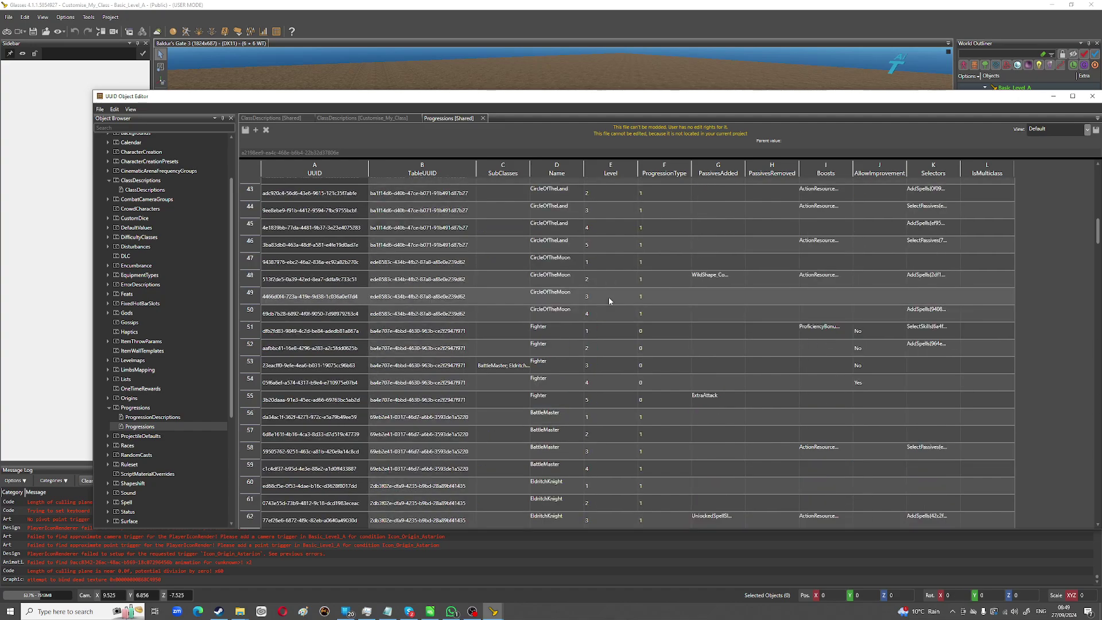
scroll(606, 297, "up", 5)
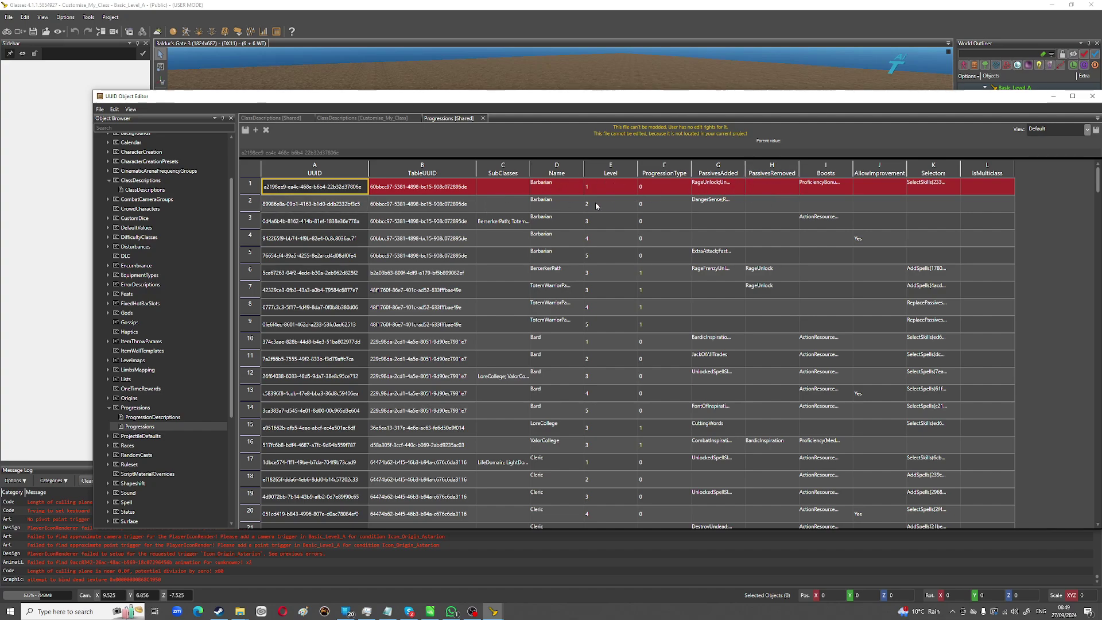
right_click(253, 188)
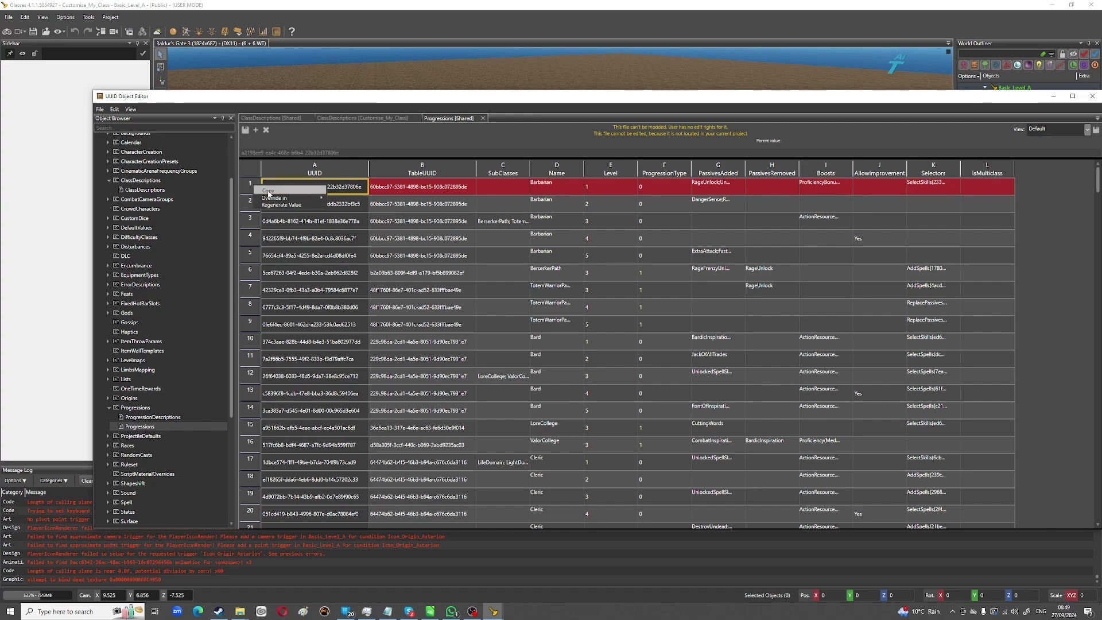
mouse_move(301, 198)
left_click(353, 198)
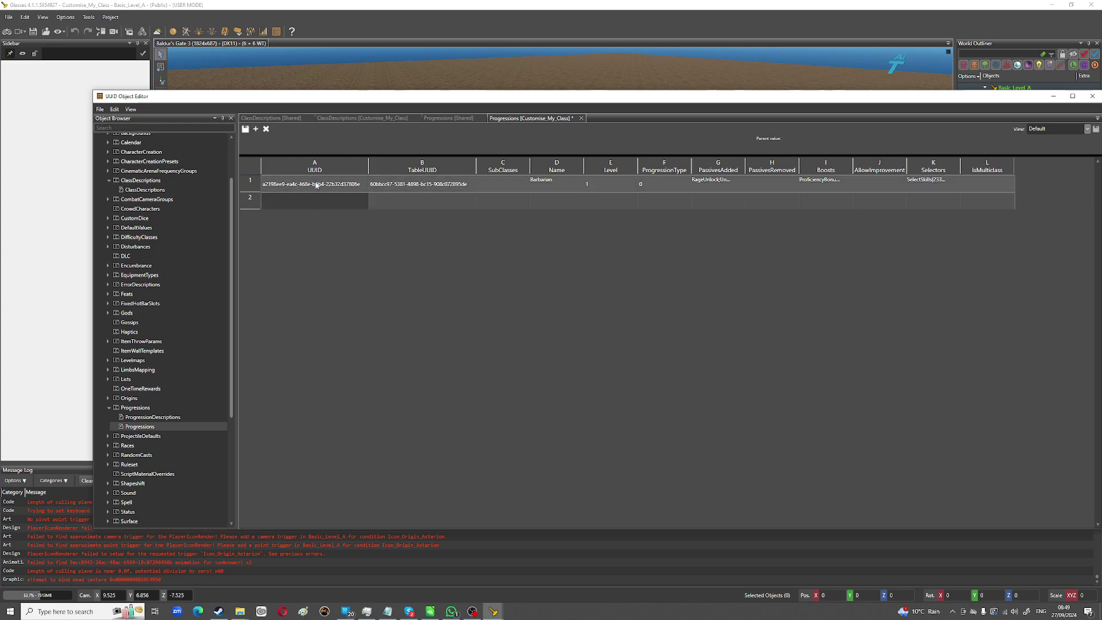
Step: Return to the Shared Progressions table and override the level 1 Cleric entry in the Customise_My_Class project
double_click(141, 427)
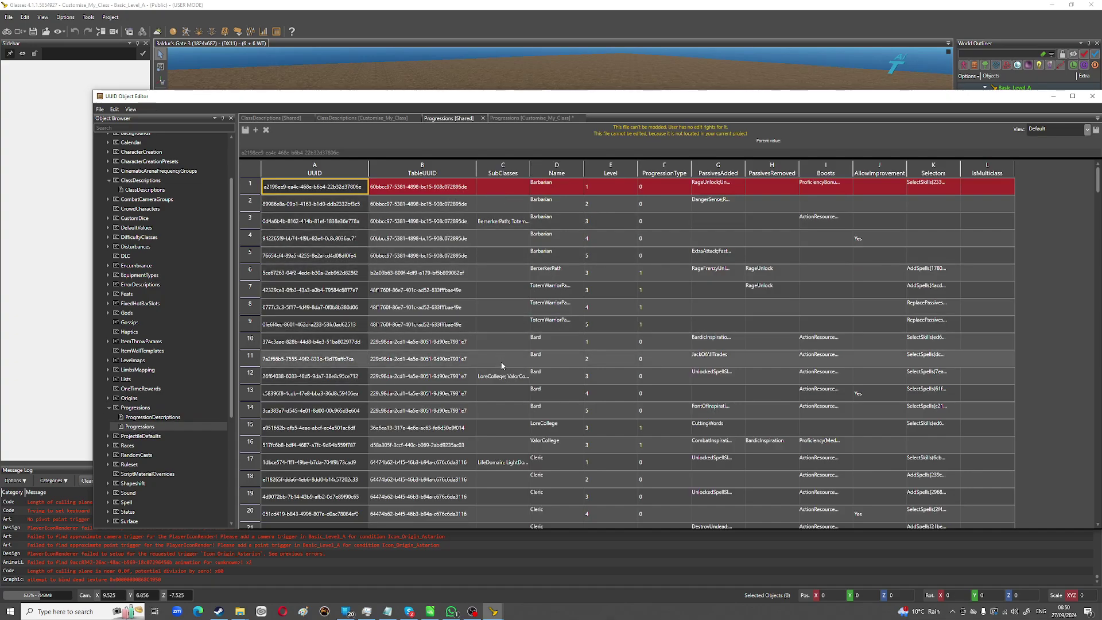
scroll(502, 366, "down", 1)
left_click(249, 410)
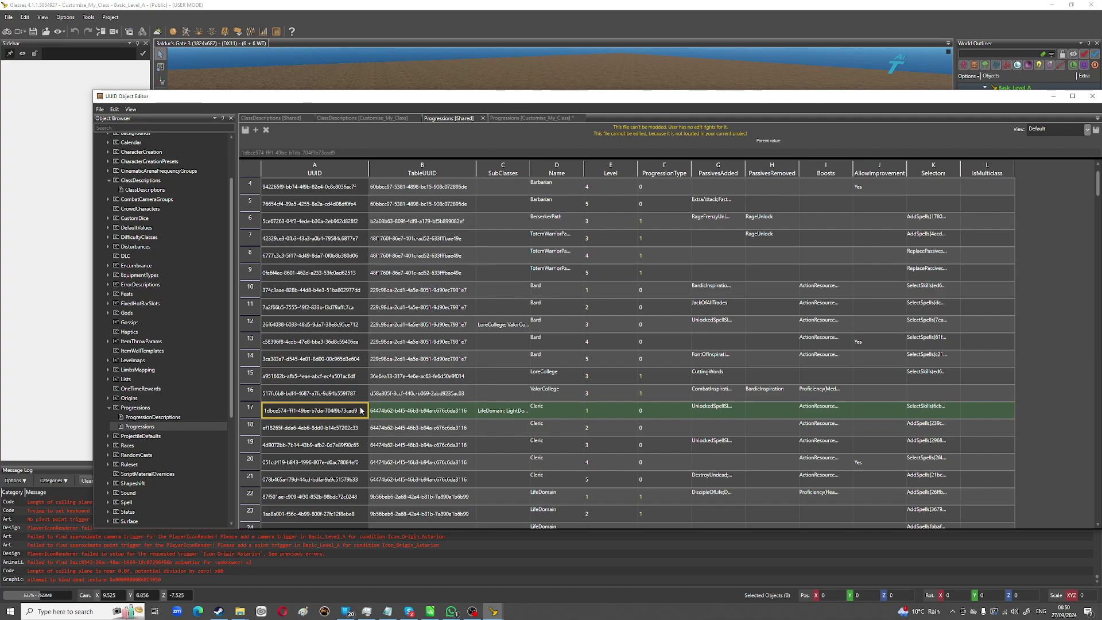
right_click(246, 411)
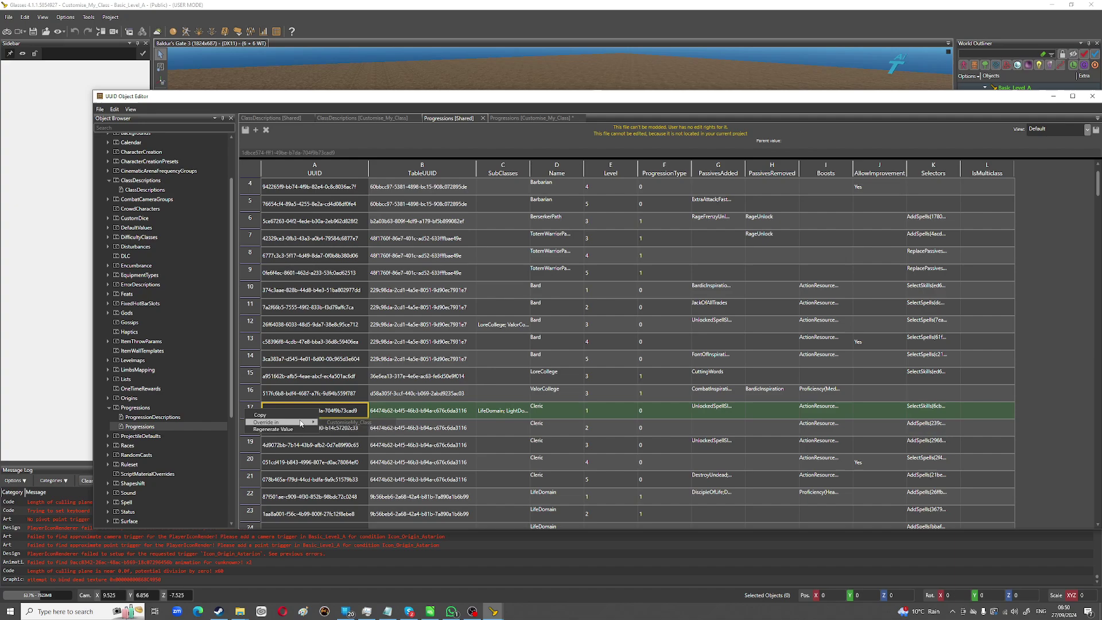
left_click(330, 422)
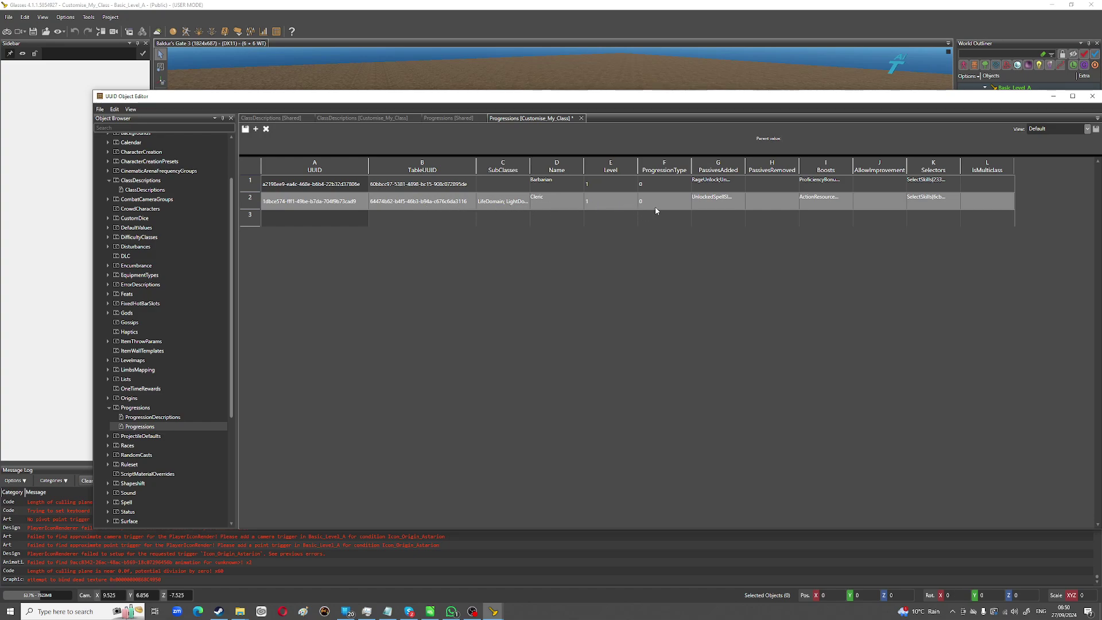
Step: Copy UnlockedSpellSlotLevel1 from the Cleric's PassivesAdded and append it to the Barbarian's PassivesAdded after a semicolon
left_click(720, 207)
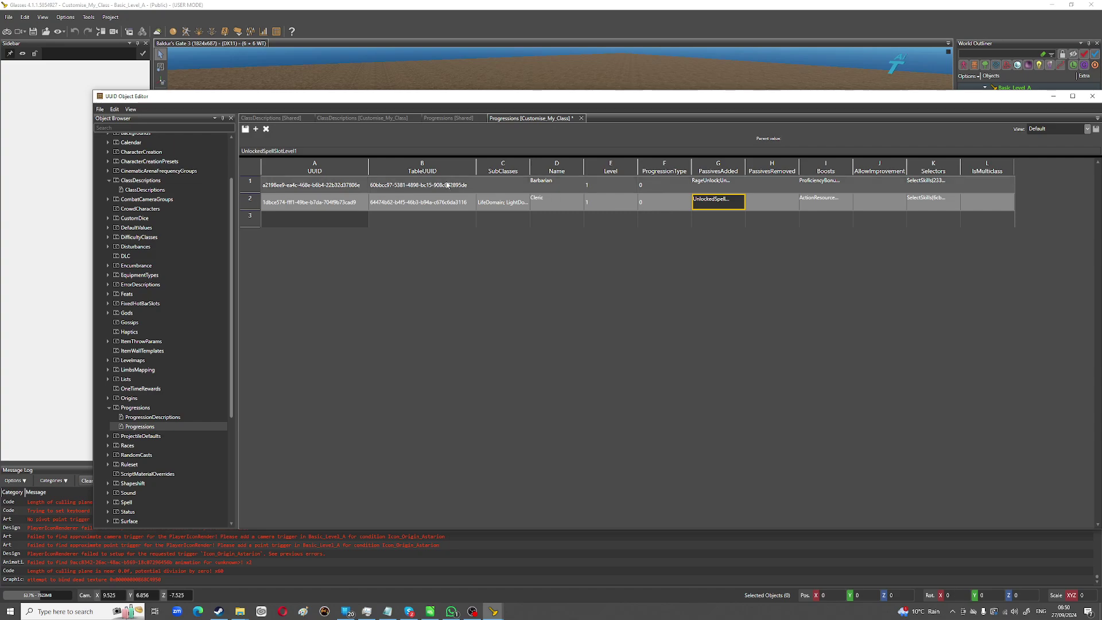
double_click(346, 154)
key("ctrl+c")
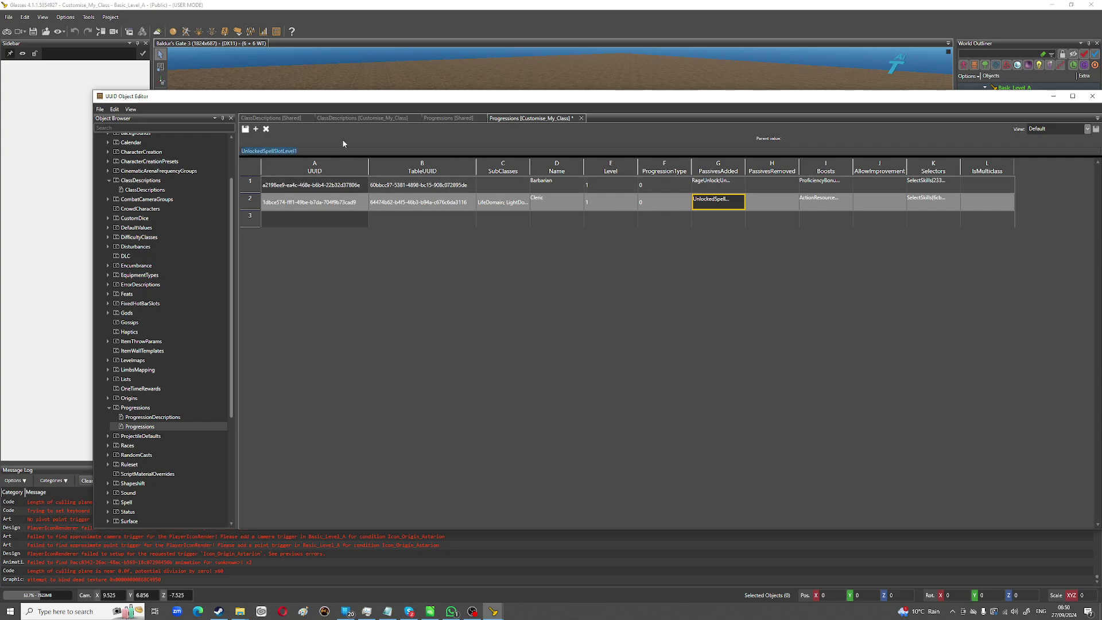
left_click(721, 190)
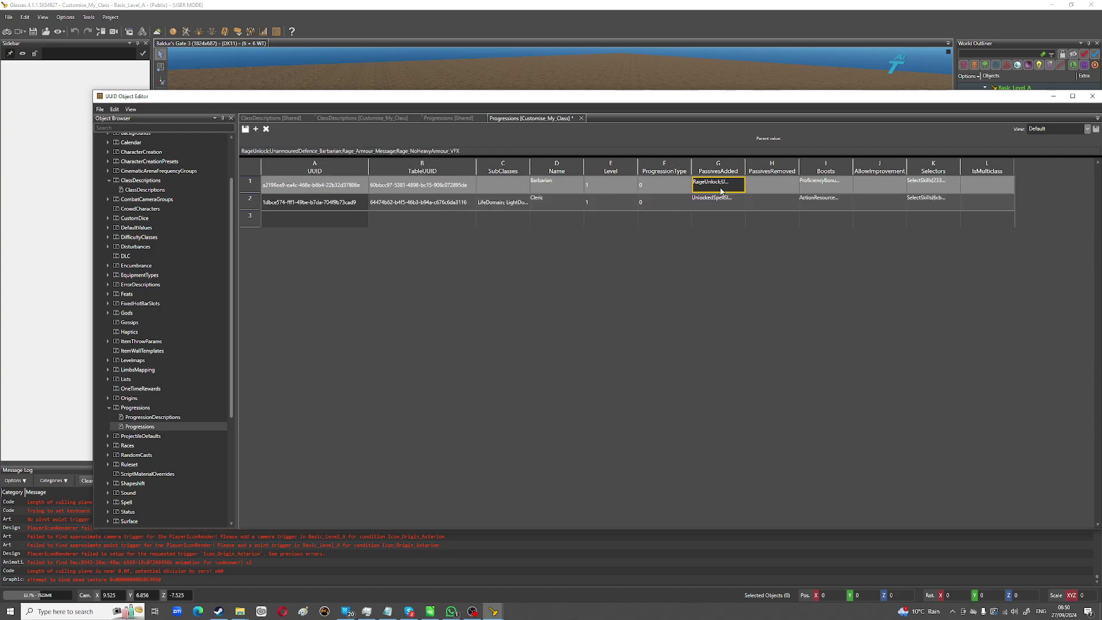
left_click(506, 153)
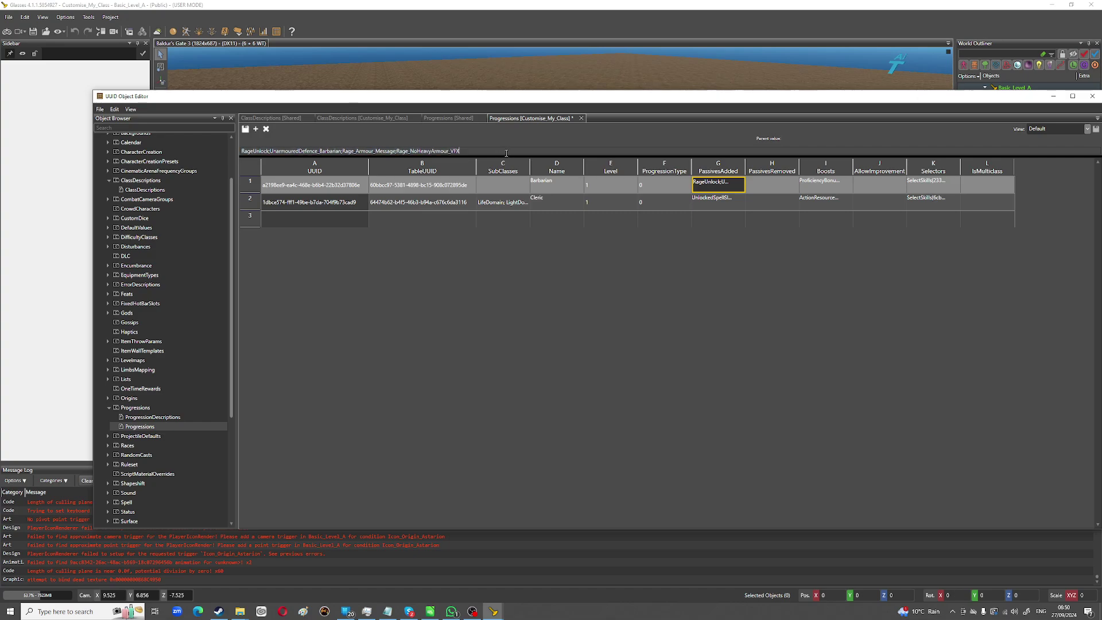
type(";")
key("ctrl+v")
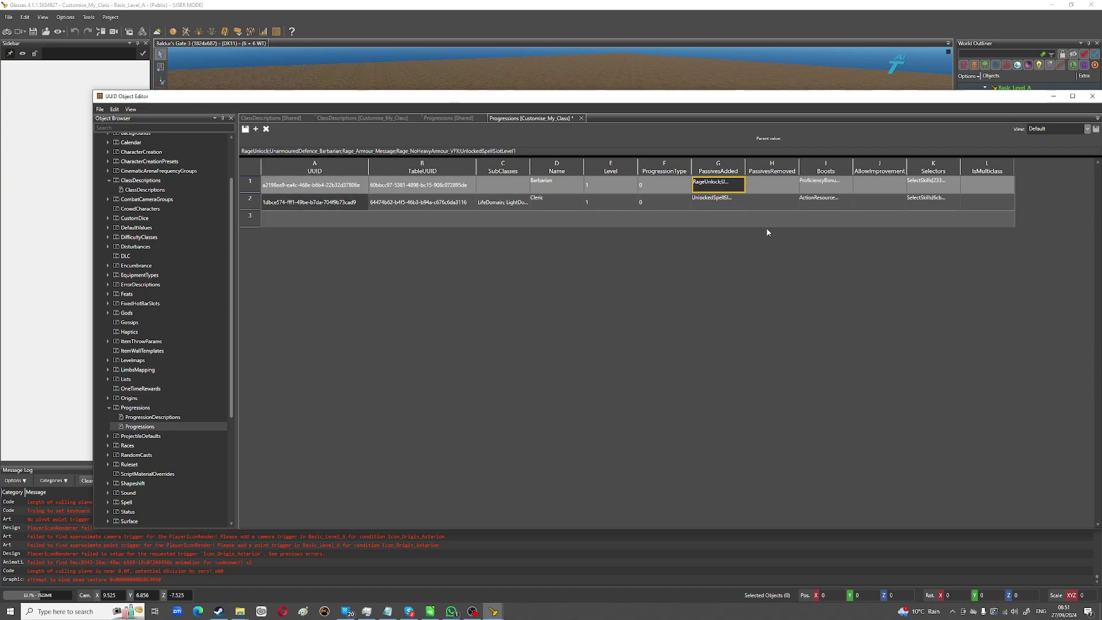
left_click(719, 202)
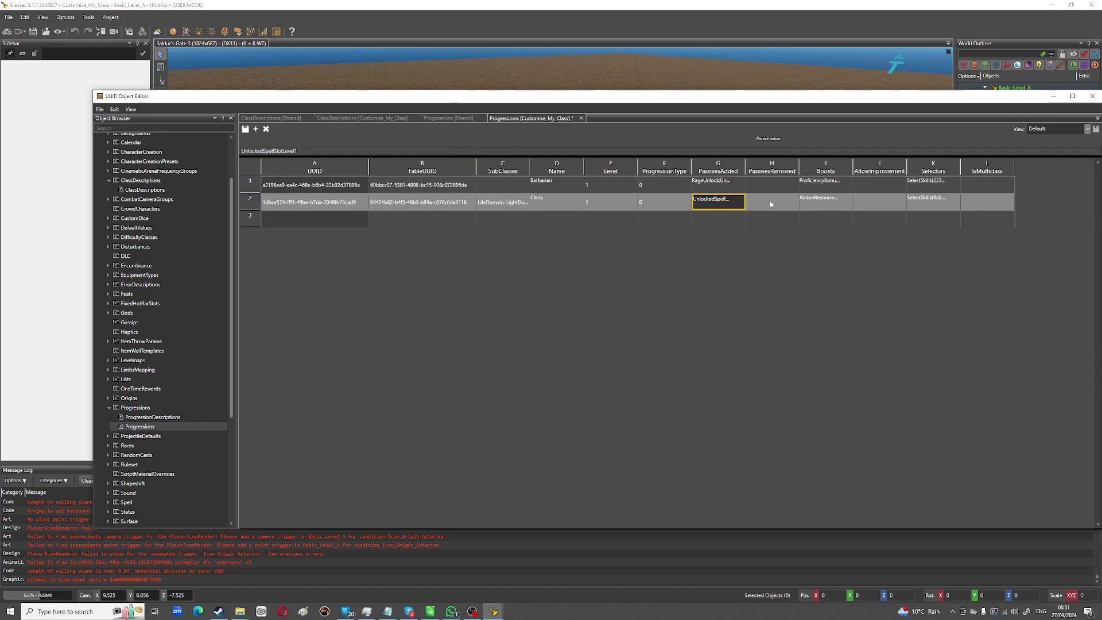
left_click(710, 183)
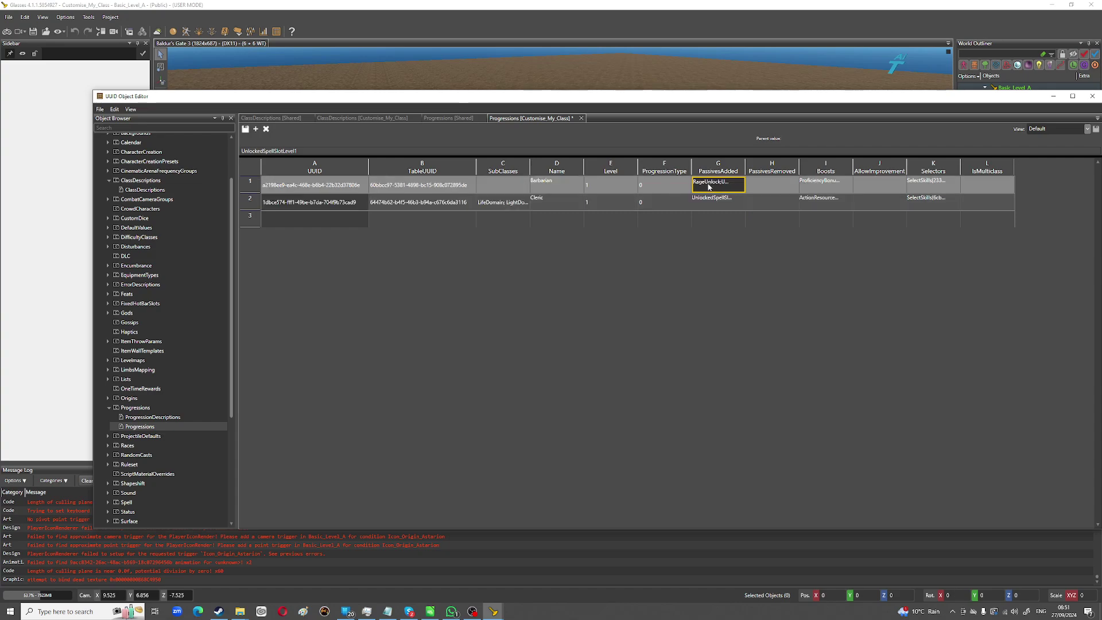
Step: Append the Cleric's ActionResource(SpellSlot,2,1) boost to the Barbarian's Boosts and change the Rage resource to ActionResource(Rage,1,0)
left_click(814, 202)
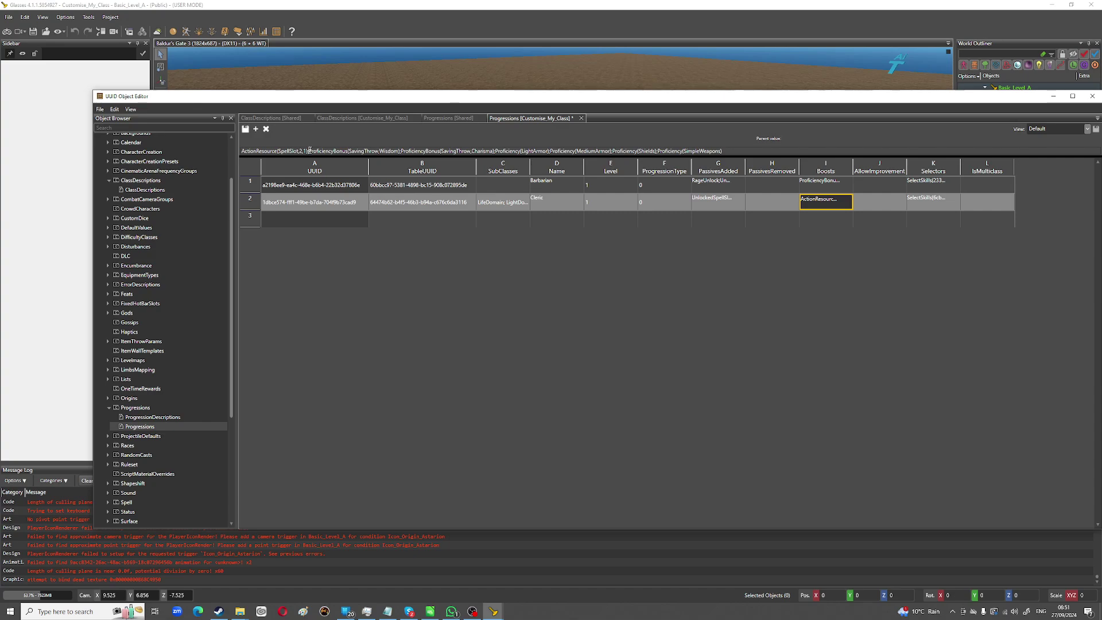
left_click_drag(309, 151, 213, 148)
key("ctrl+c")
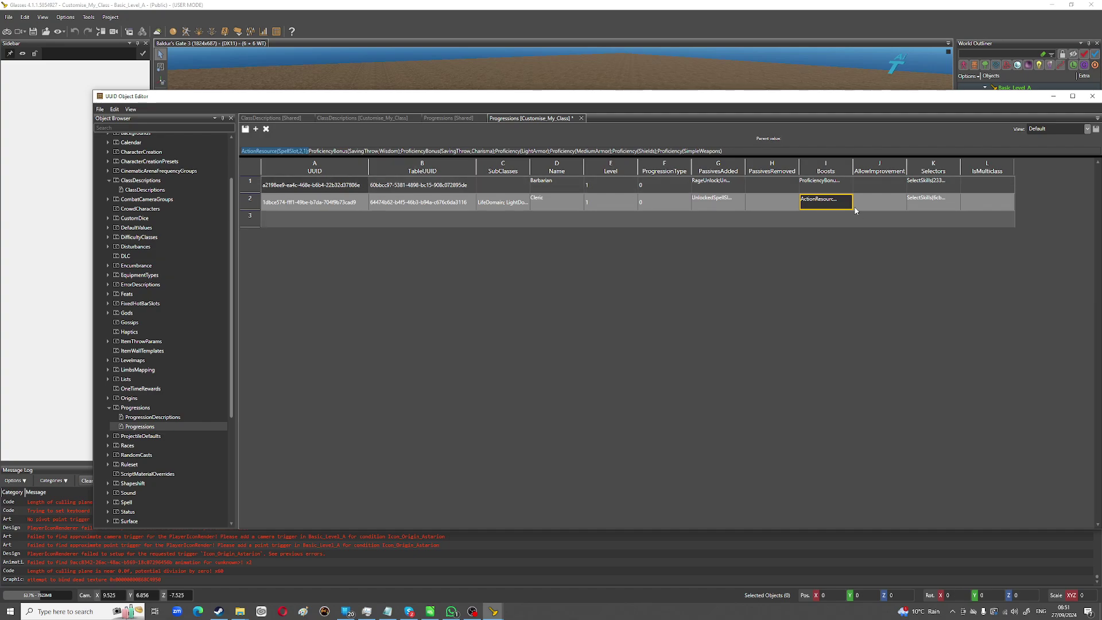
left_click(824, 183)
left_click(803, 151)
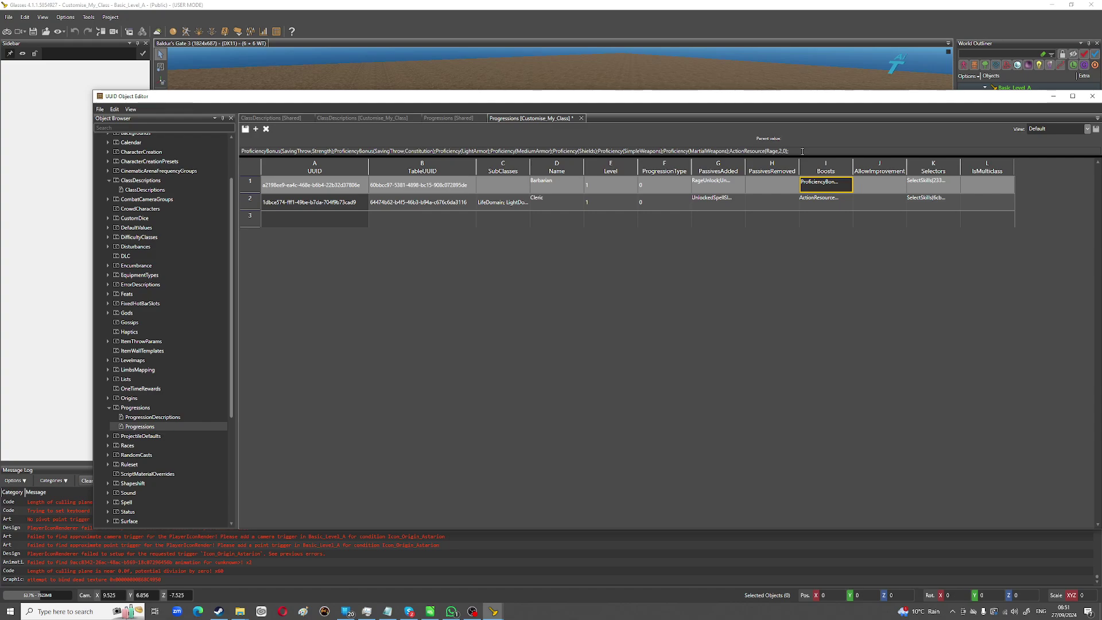
key("ctrl+v")
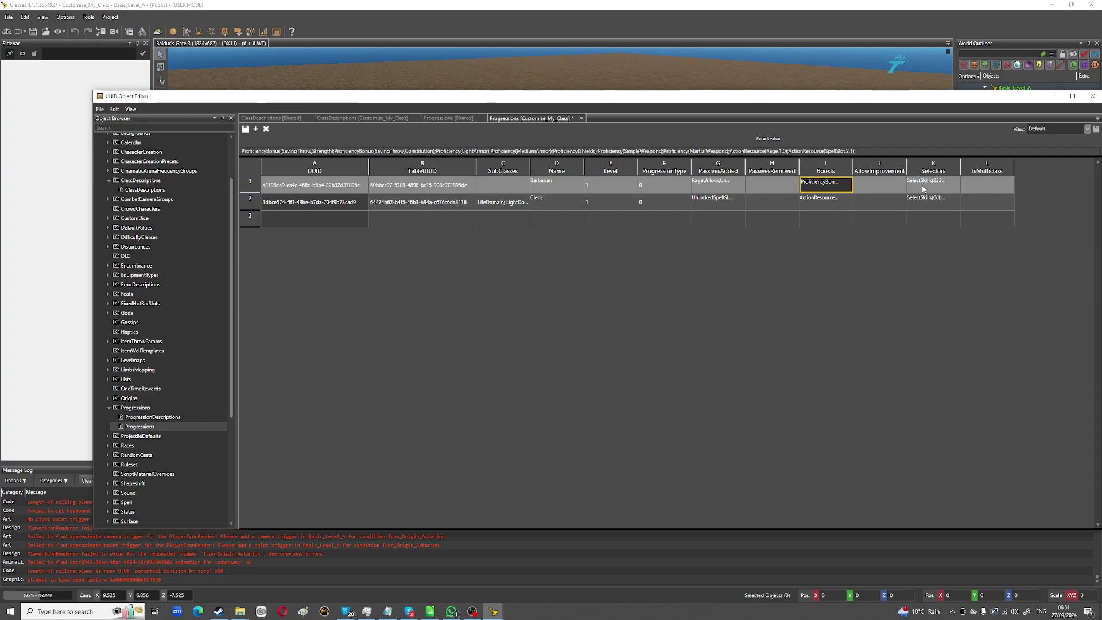
Step: Copy the SelectSpells and AddSpells entries from the Cleric's Selectors and append them to the Barbarian's Selectors
left_click(926, 202)
left_click(922, 202)
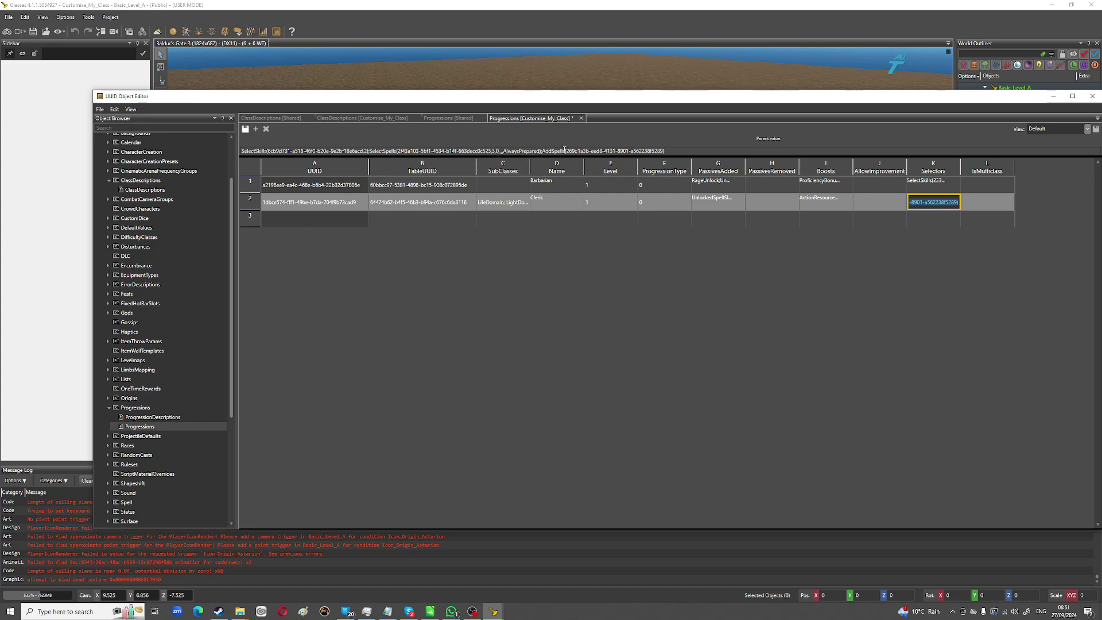
triple_click(370, 150)
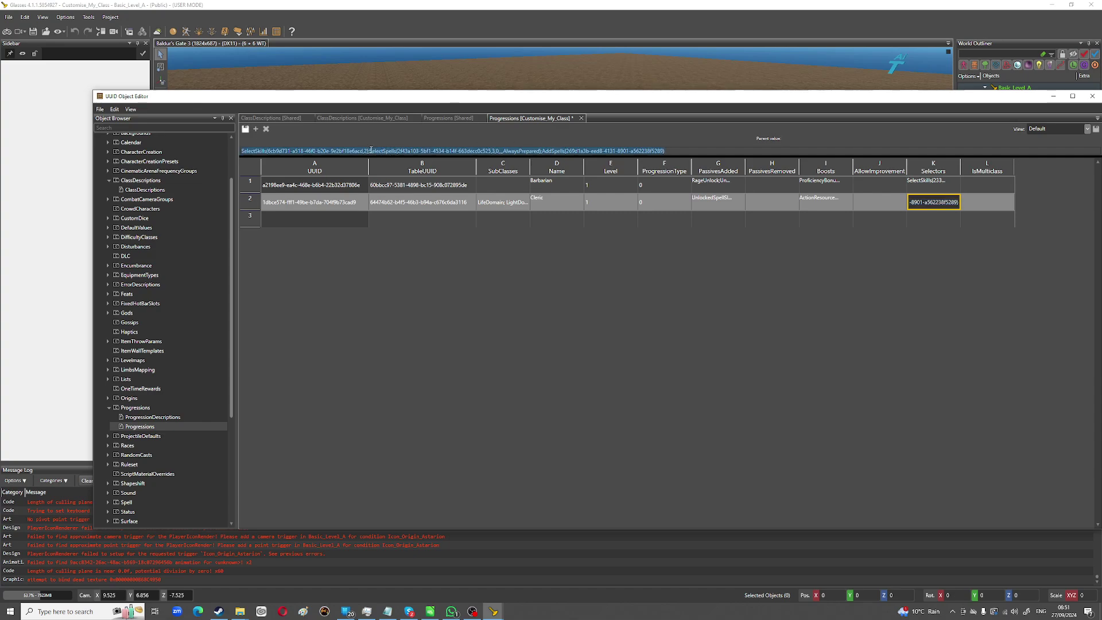
left_click_drag(370, 151, 672, 153)
key("Up")
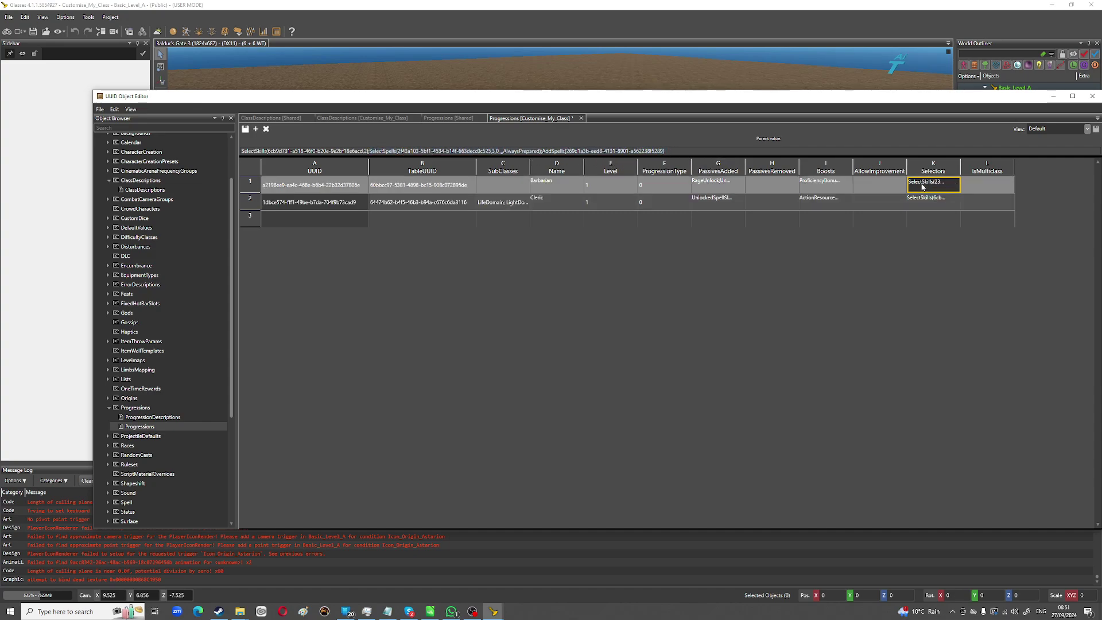
triple_click(400, 152)
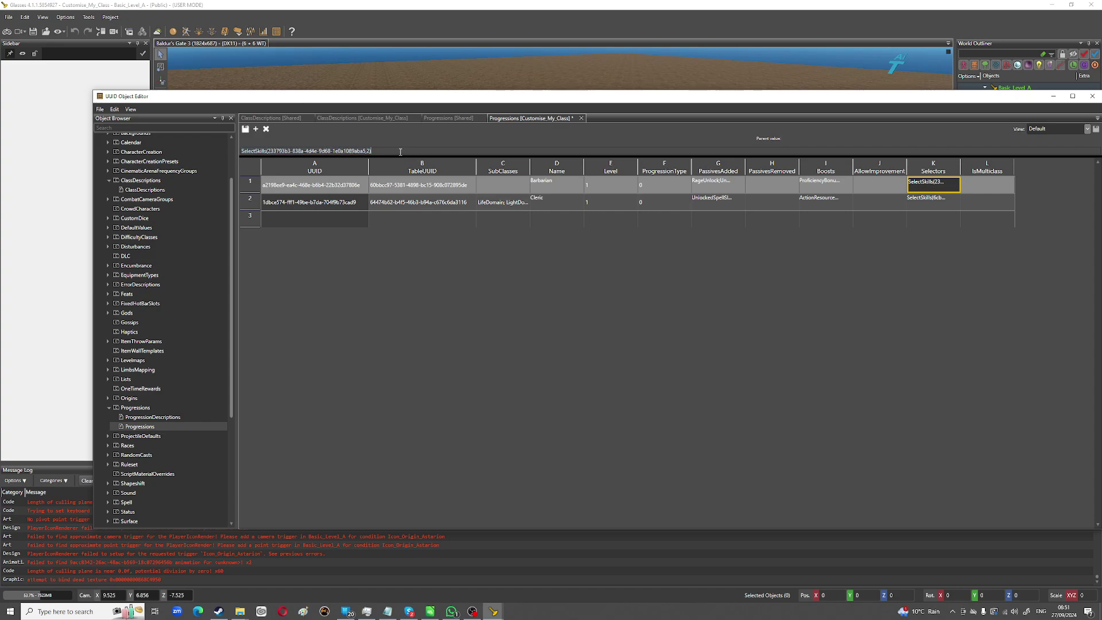
type("SelectSpells(2f43a103-5bf1-4534-b14f-663decc0c525,3,0,,,AlwaysPrepared);AddSpells(269d1a3b-eed8-4131-8901-a562238f5289)")
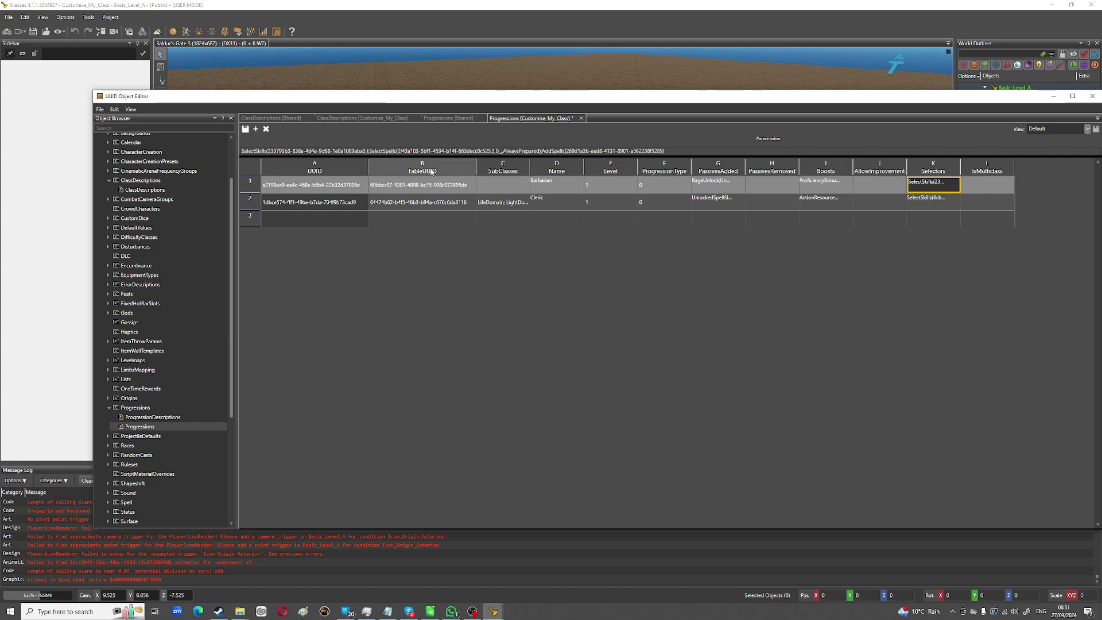
Step: Set the skill count in the Barbarian's SelectSkills selector to 1 and save the project's Progressions table
key("Delete")
type("1")
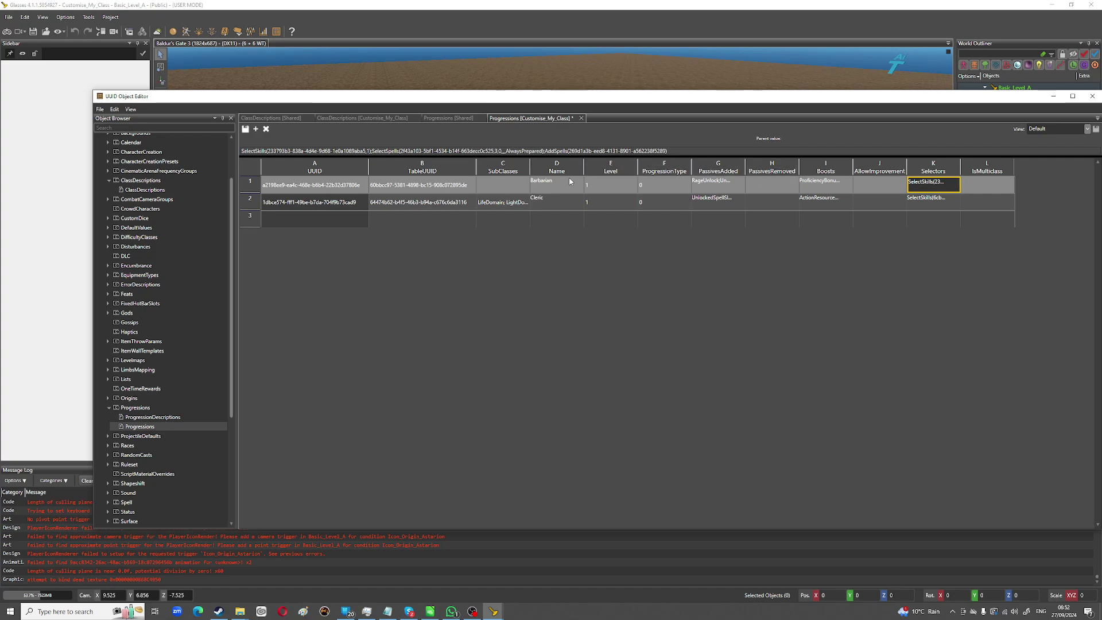
left_click(245, 129)
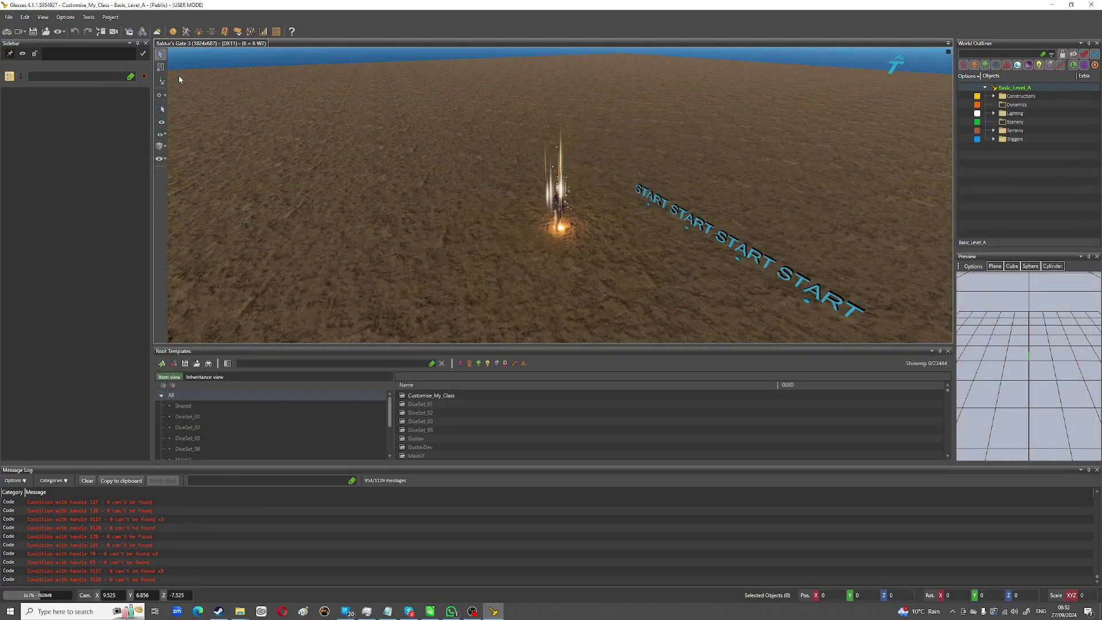
Step: Enter game mode and check the character's hotbar spells and Level 1 Spell Slot resource
left_click(6, 32)
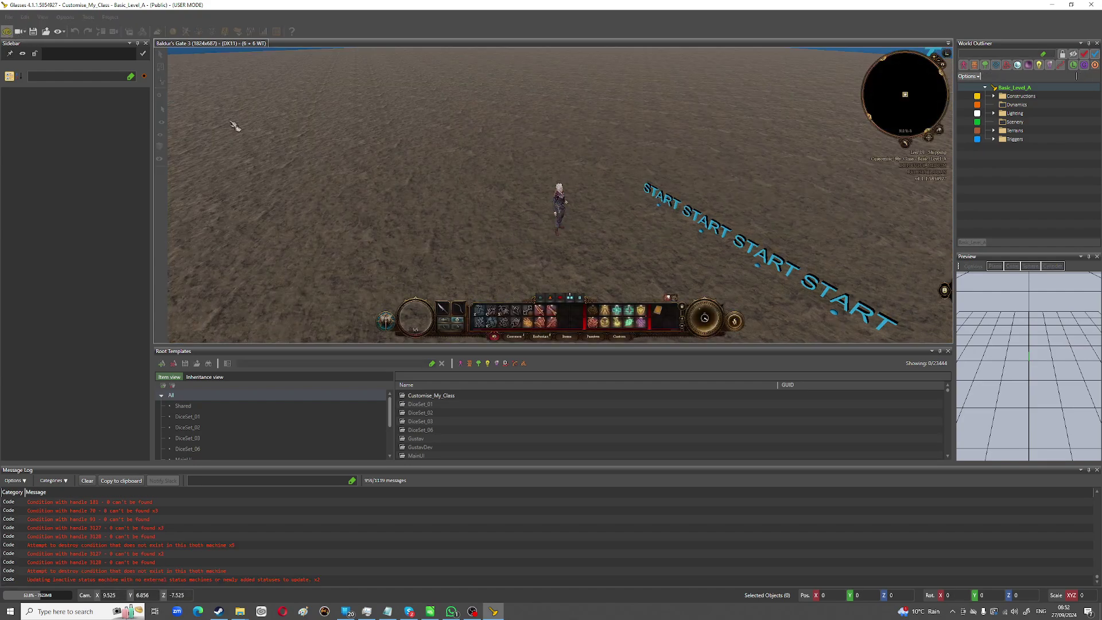
left_click(438, 232)
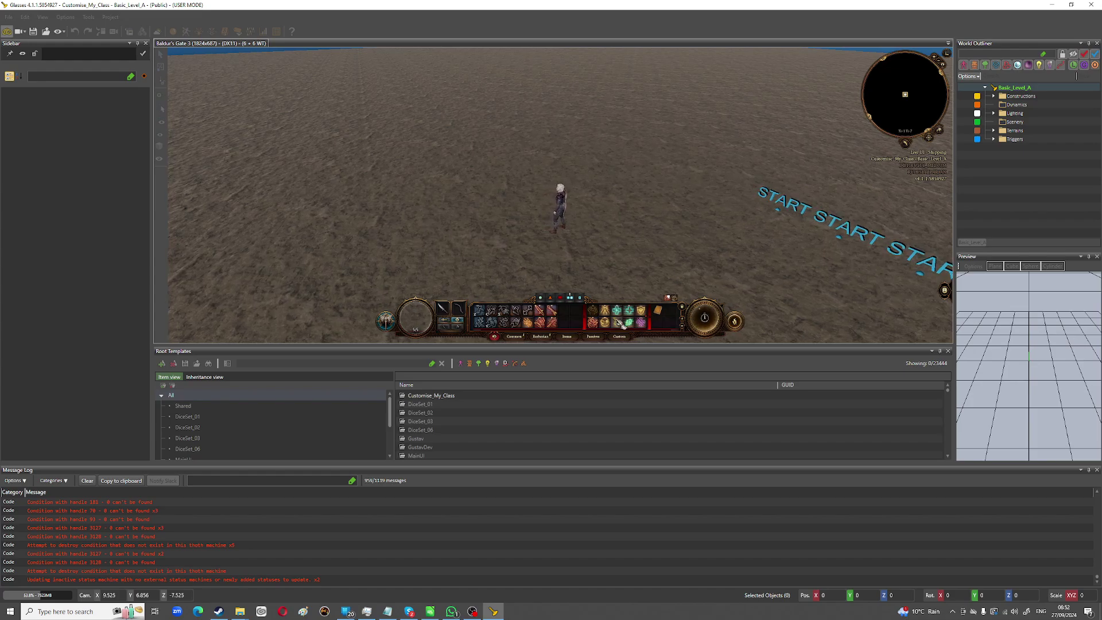
mouse_move(627, 326)
mouse_move(562, 299)
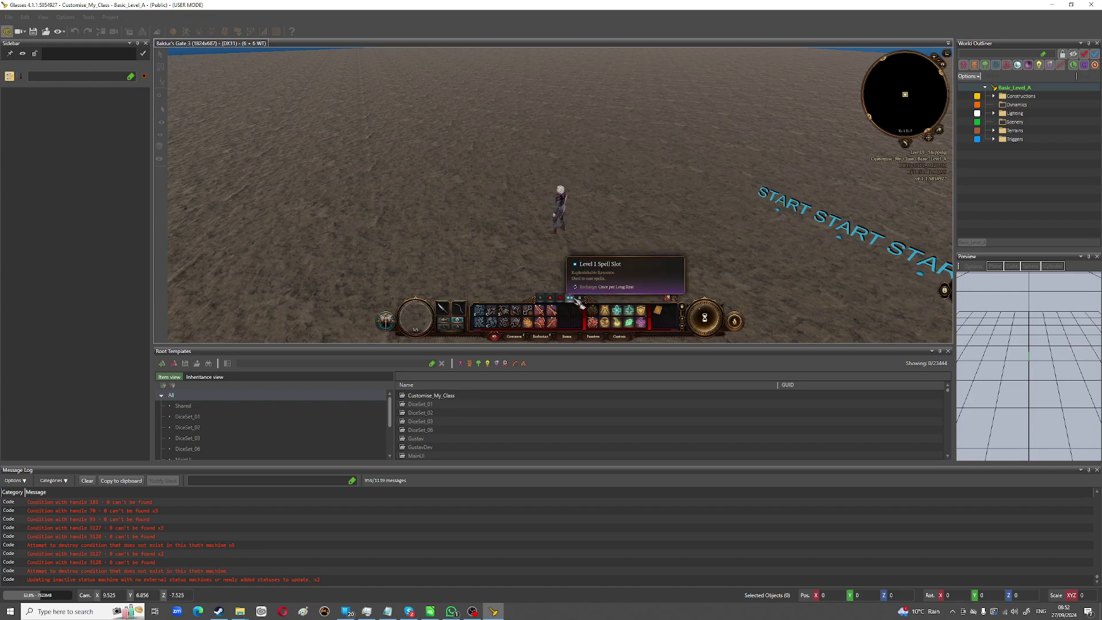
Step: Test the spellcasting by casting the same hotbar spell twice at the ground ahead of the character
left_click(617, 322)
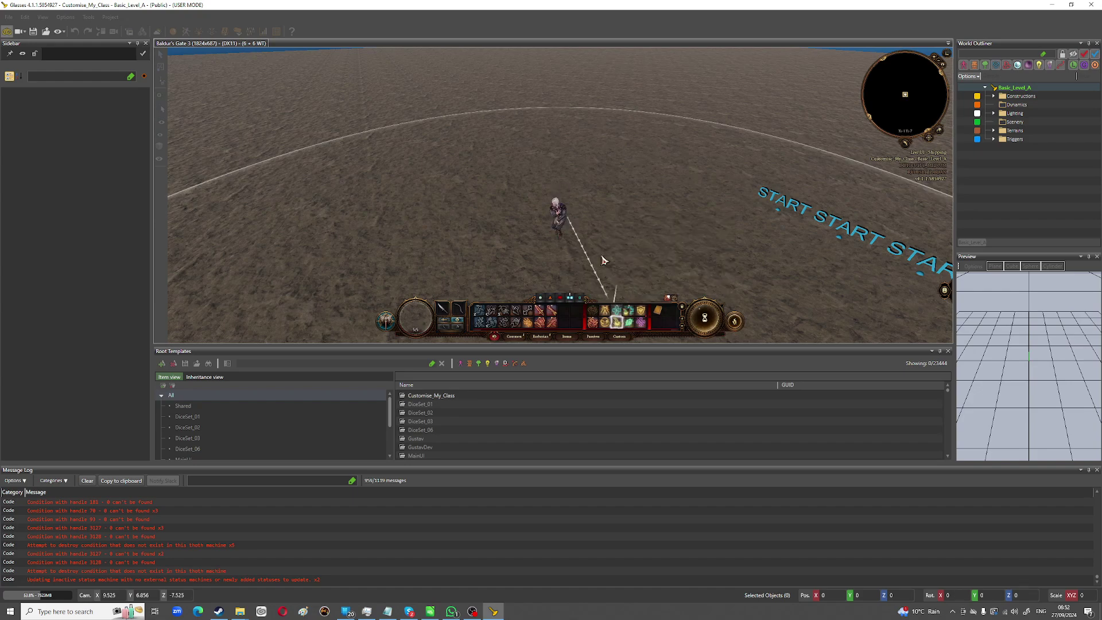
left_click(554, 113)
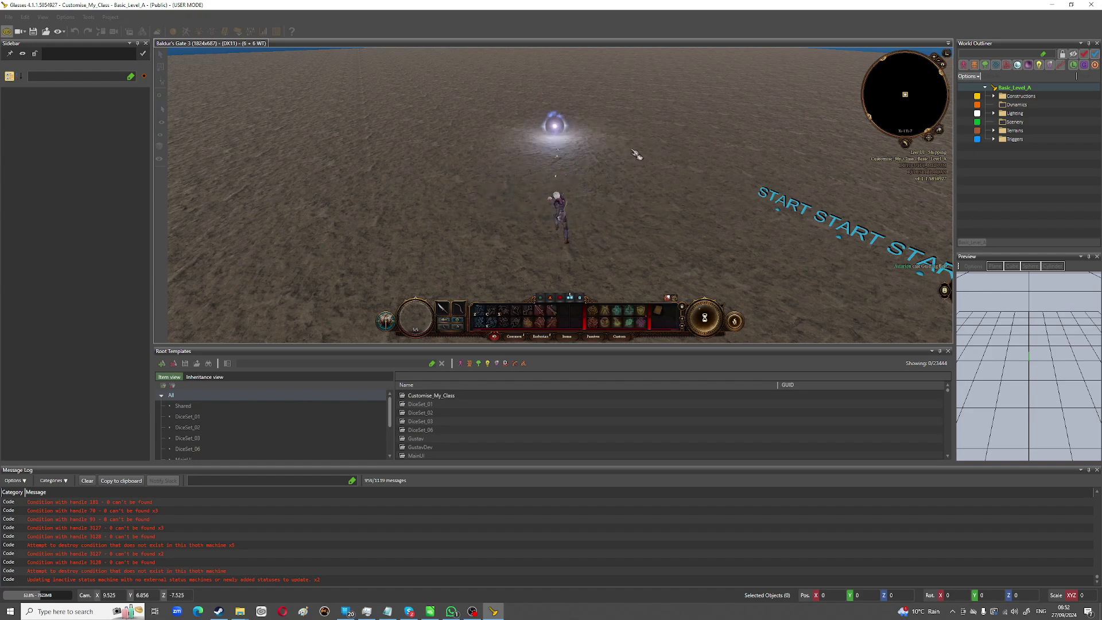
left_click(626, 329)
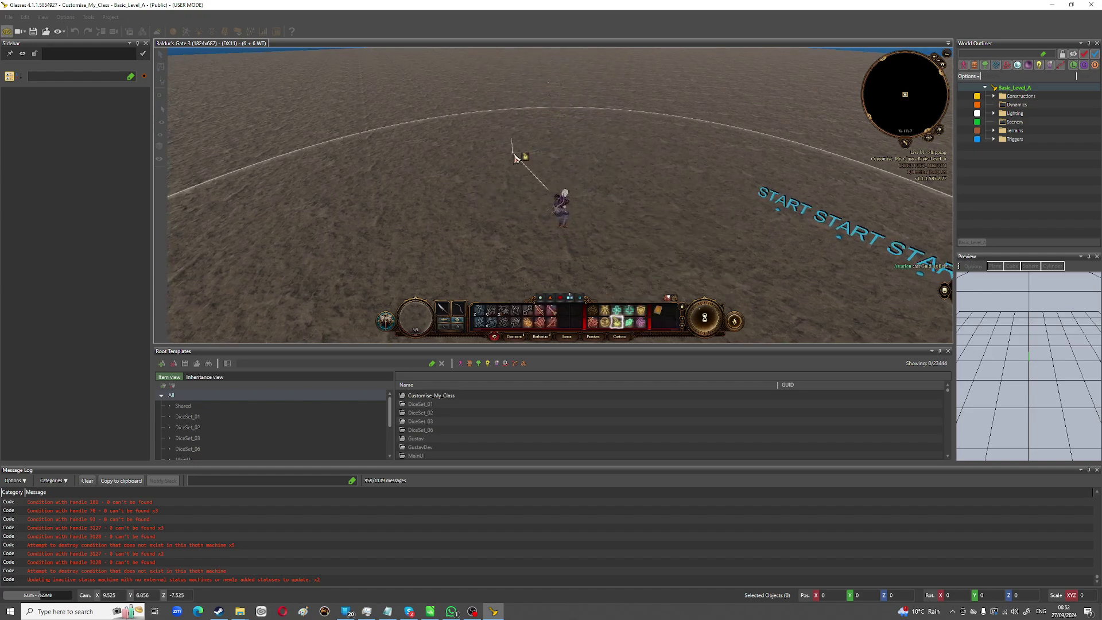
left_click(516, 159)
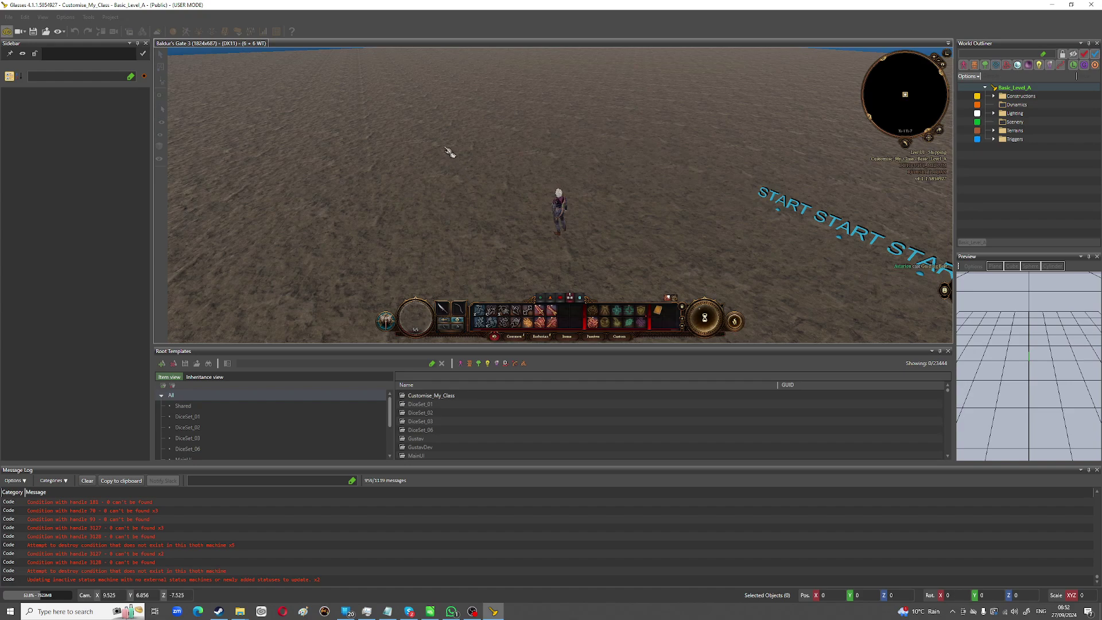
Step: Run the ccStartRespec console command to open the character's respec screen
key("7")
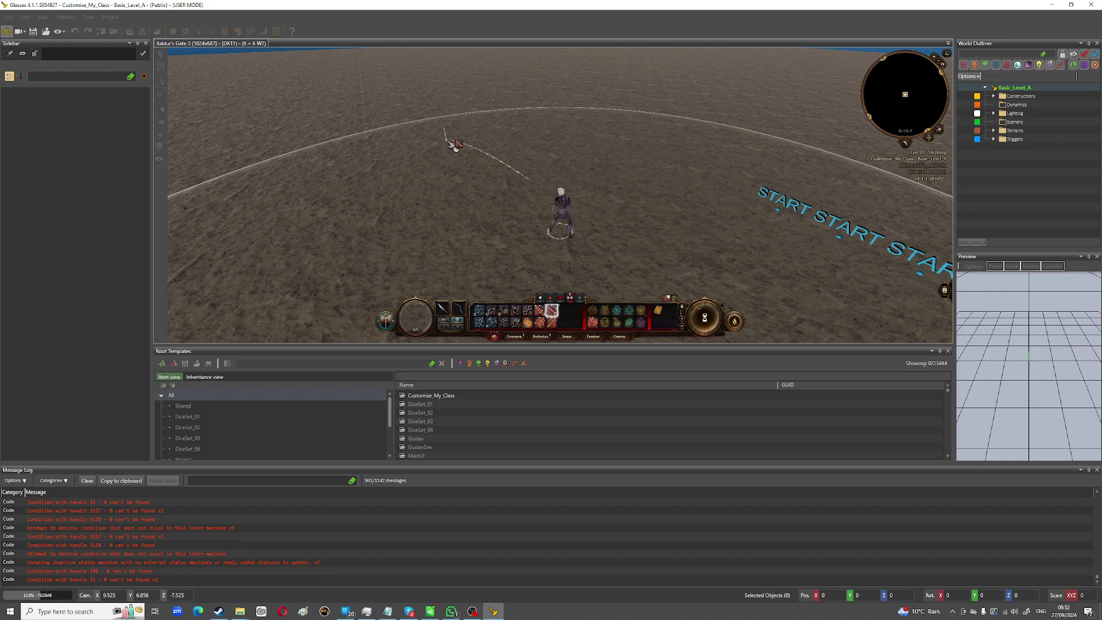
key("grave")
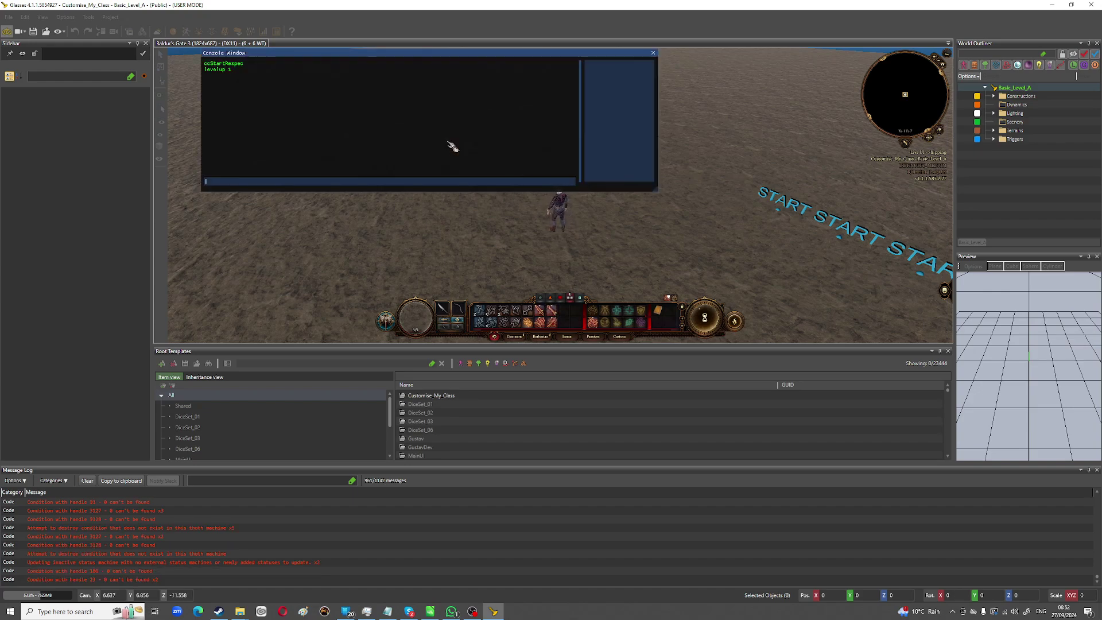
type("cc")
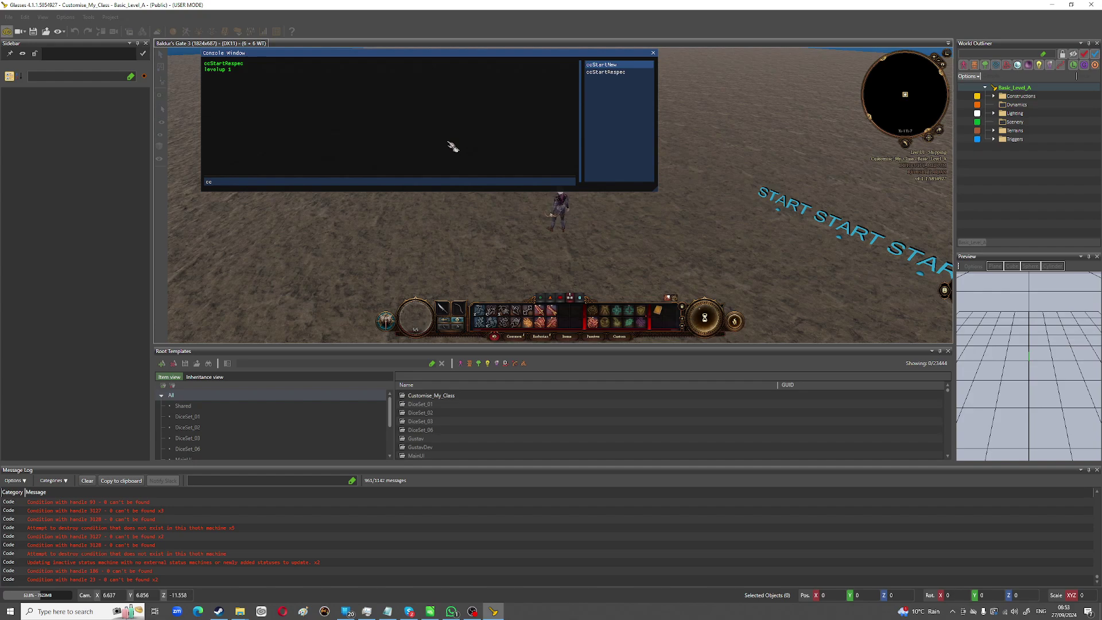
left_click(604, 72)
key("Return")
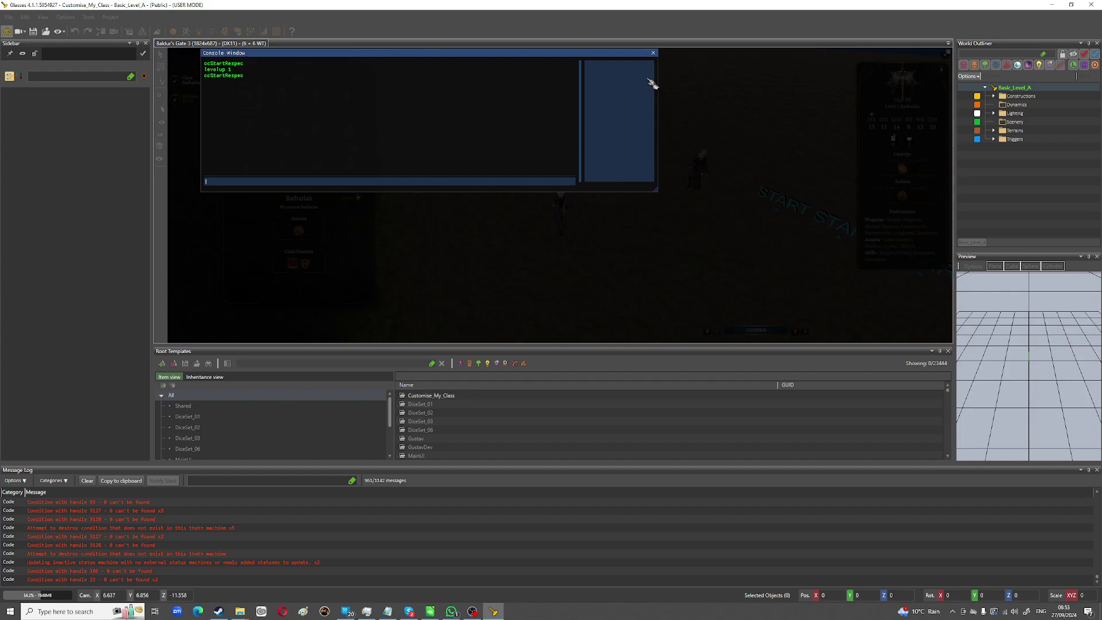
key("grave")
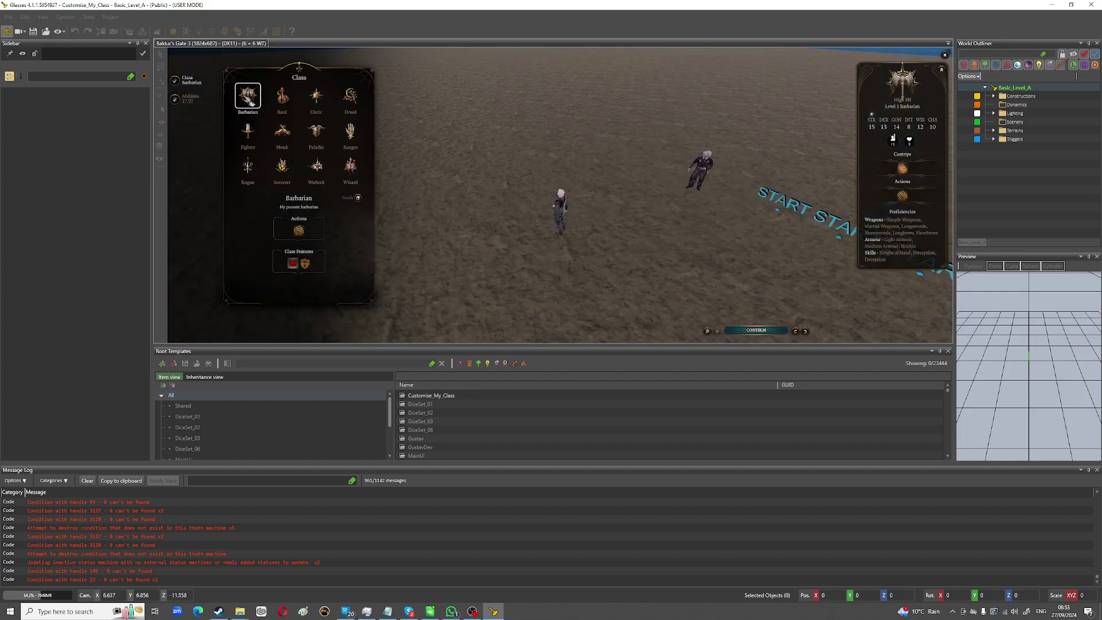
Step: Review the Barbarian's ability points and skill proficiencies in the respec screen, and confirm the respec
left_click(189, 98)
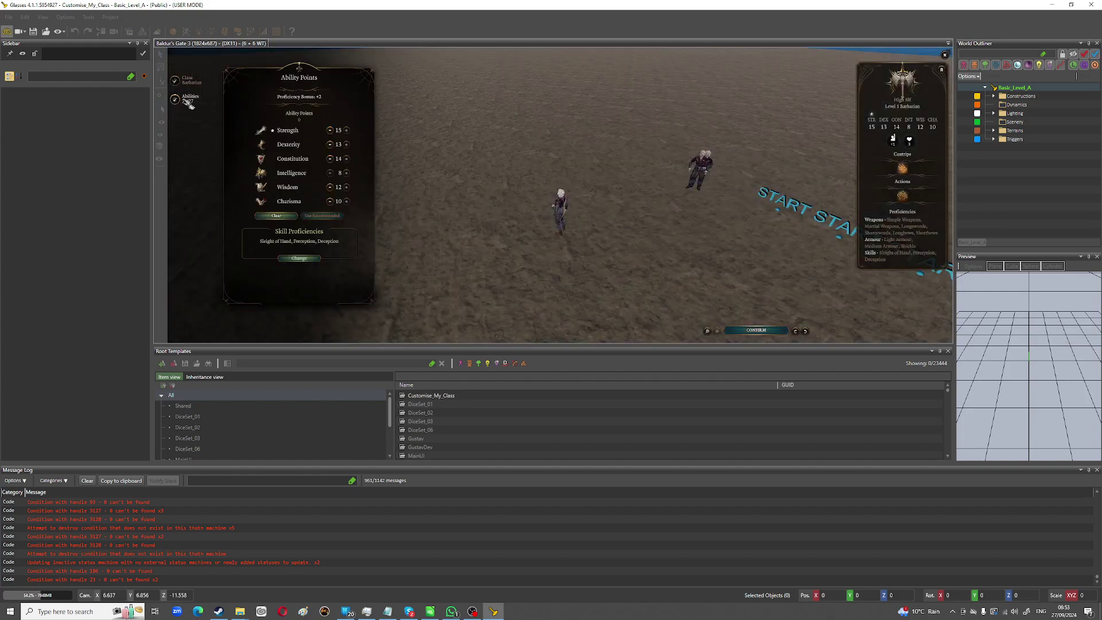
left_click(309, 260)
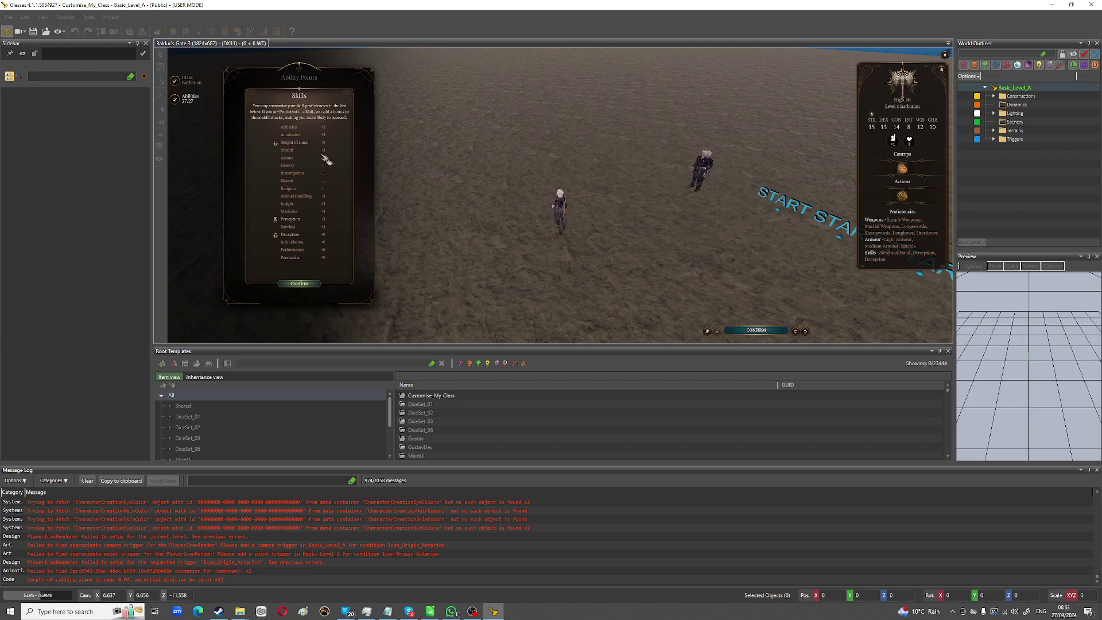
left_click(305, 284)
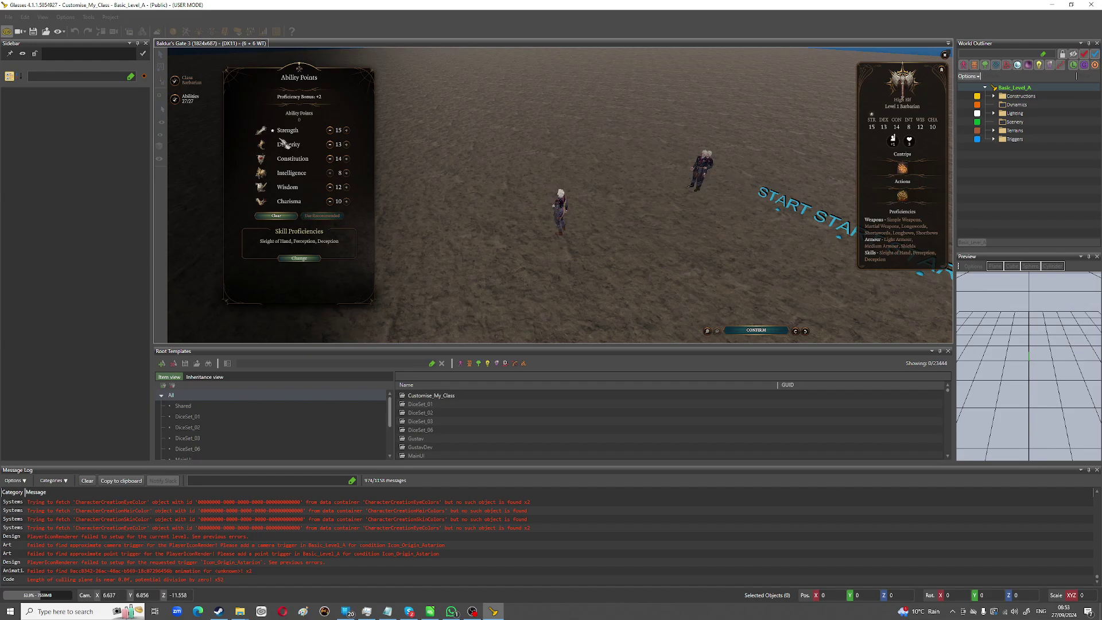
left_click(772, 332)
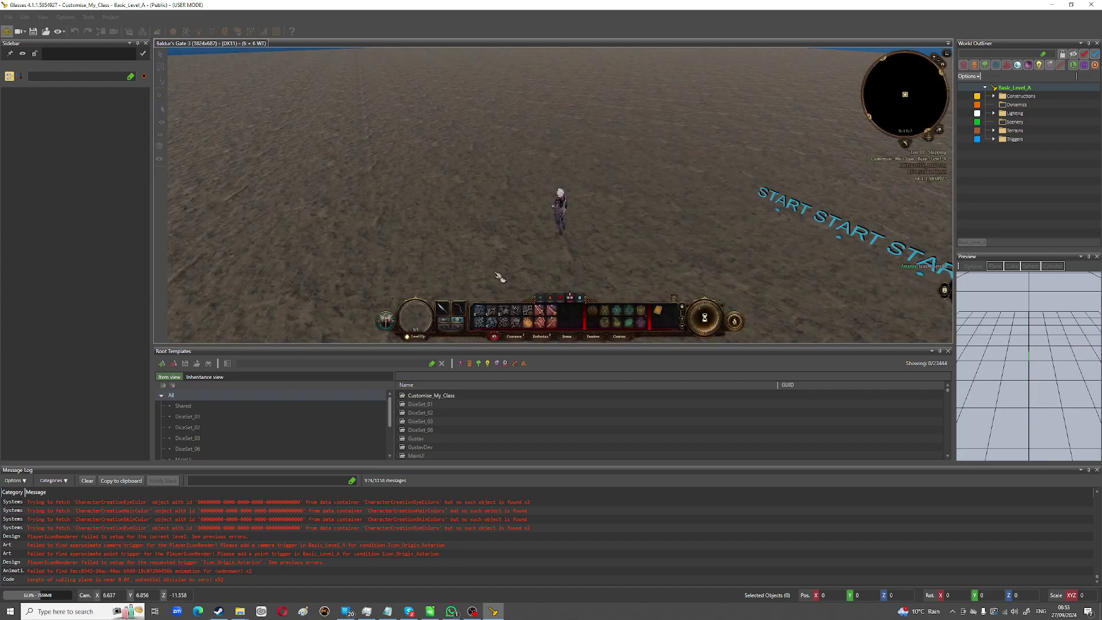
Step: Examine the character's spellbook, covering the Barbarian actions and spells, the Common actions and the Reactions
left_click(508, 257)
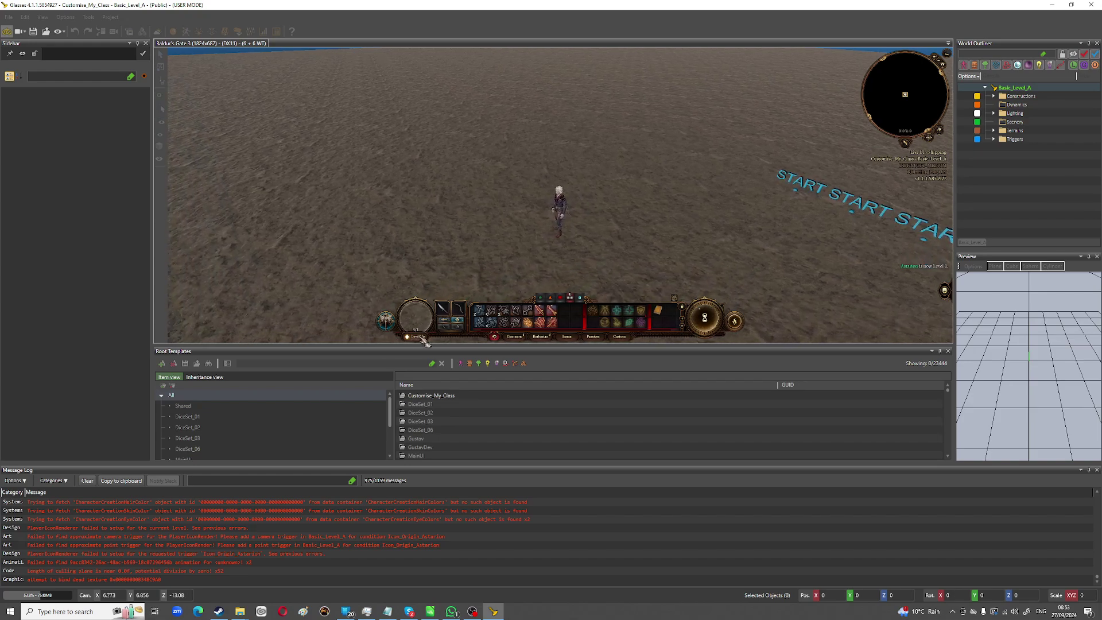
key("i")
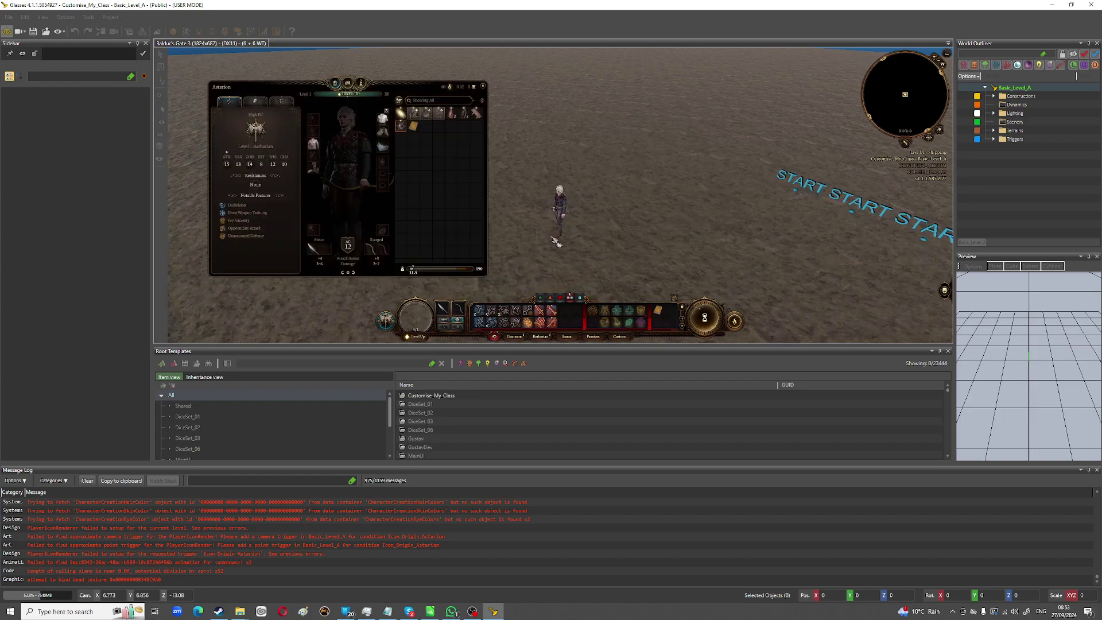
left_click(348, 82)
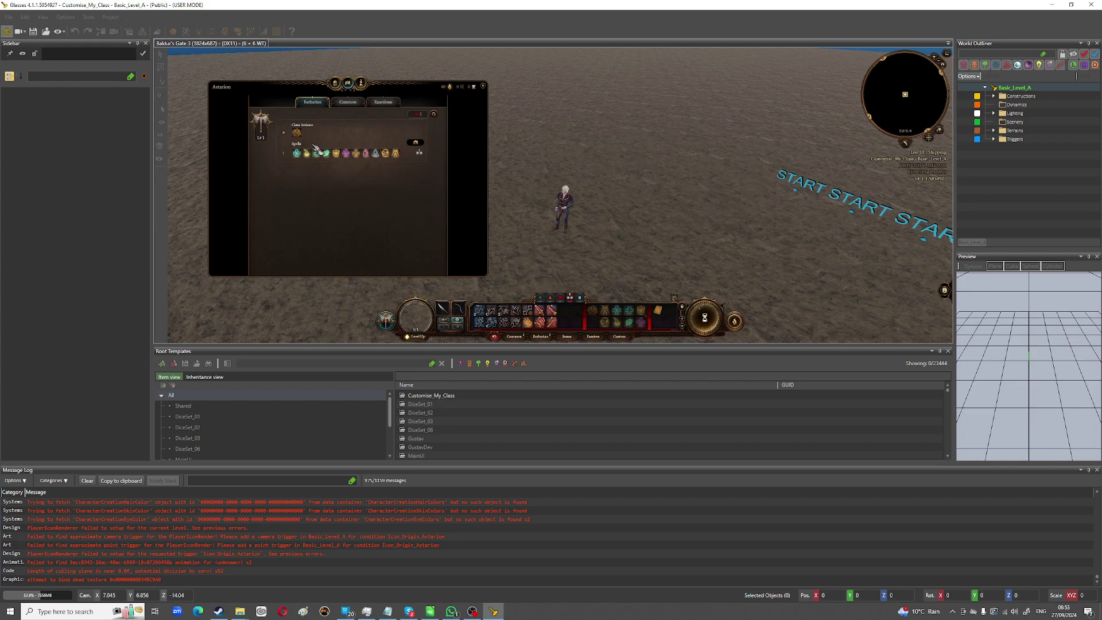
left_click(356, 103)
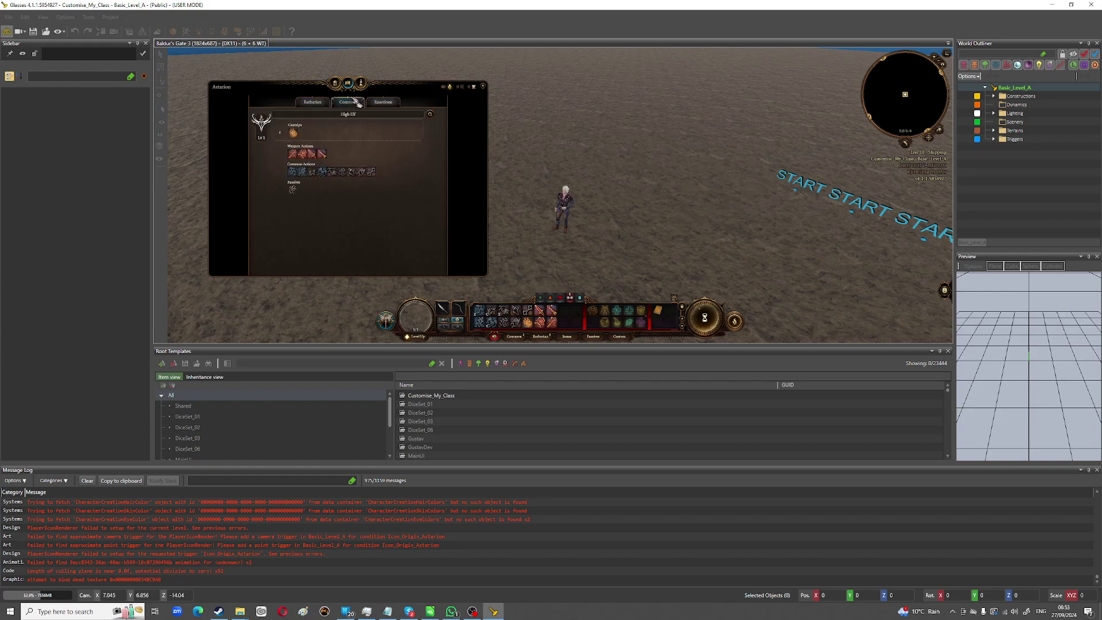
left_click(383, 103)
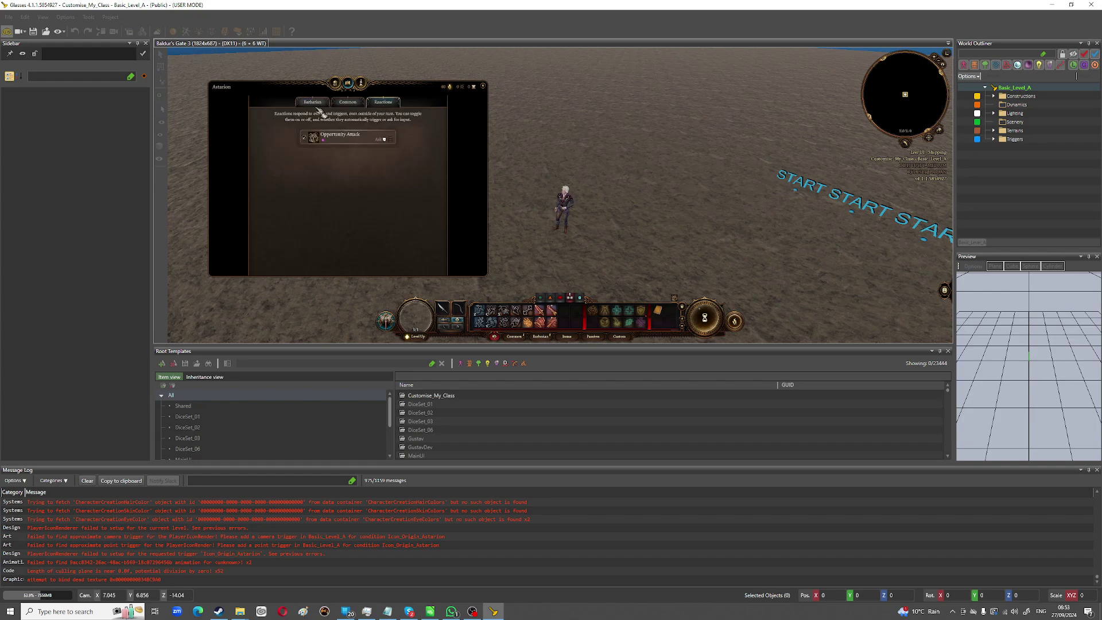
left_click(312, 104)
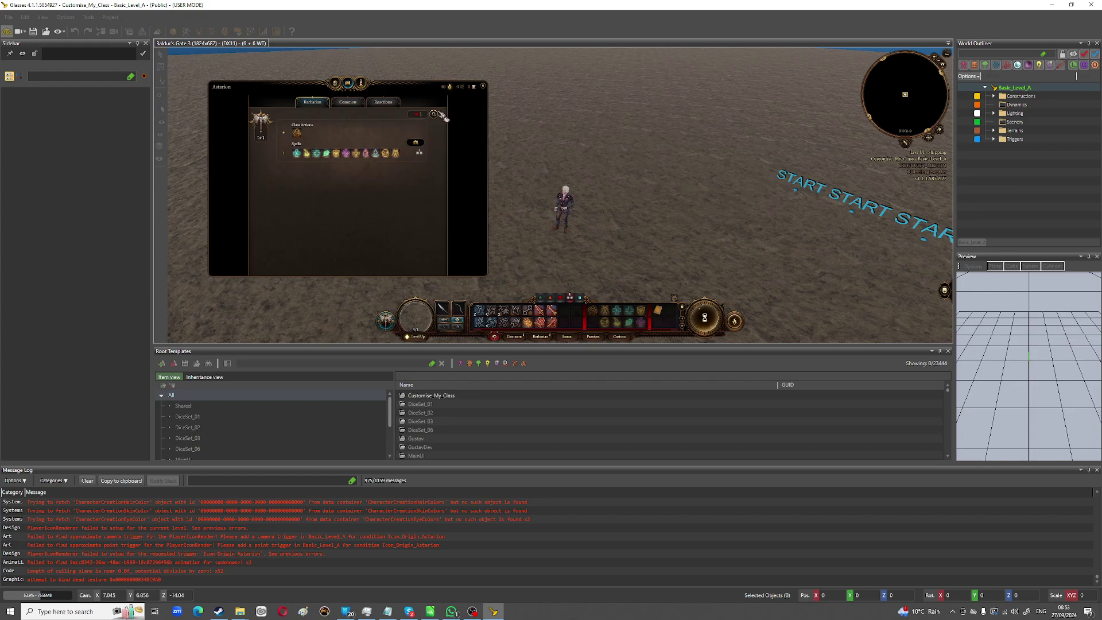
left_click(483, 87)
left_click(467, 221)
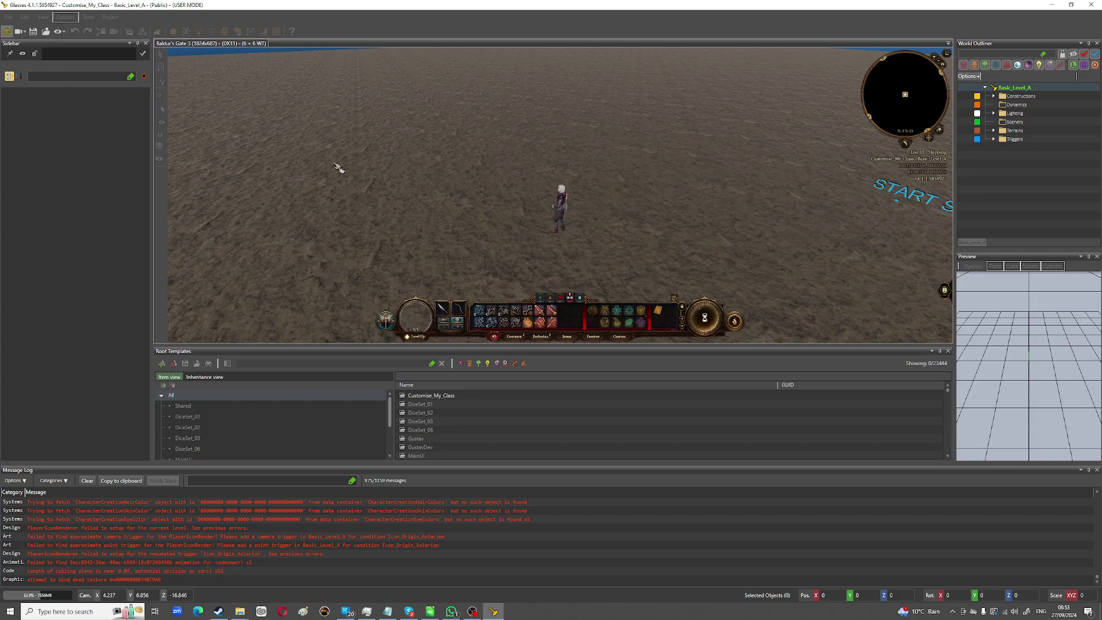
Step: Start another respec with the ccStartRespec console command and change the character's class to Bard
key("7")
key("grave")
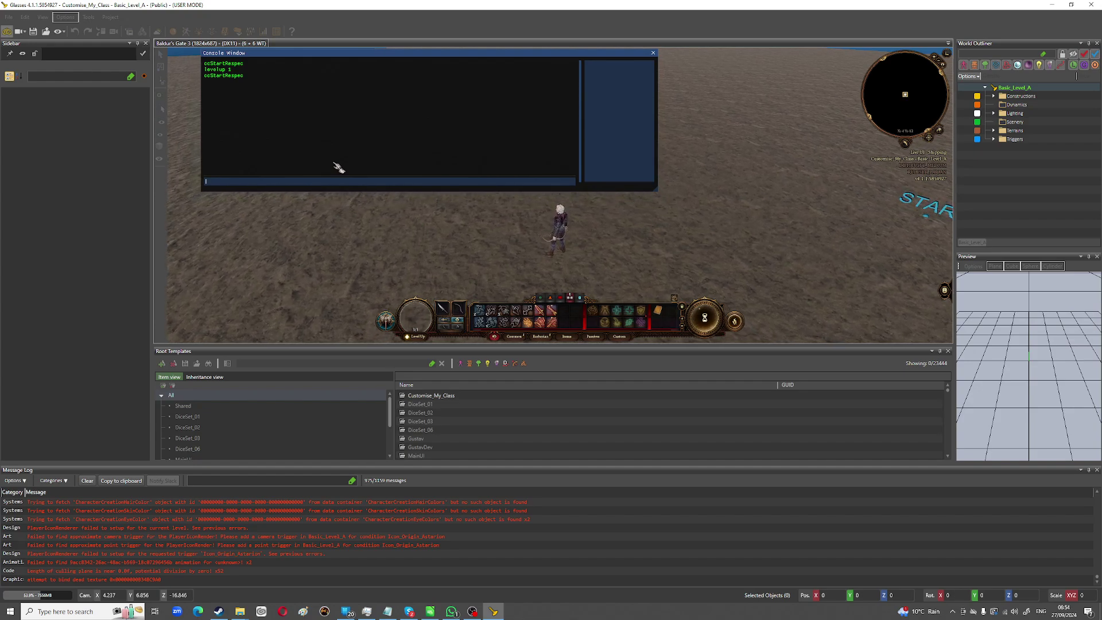
type("ccs")
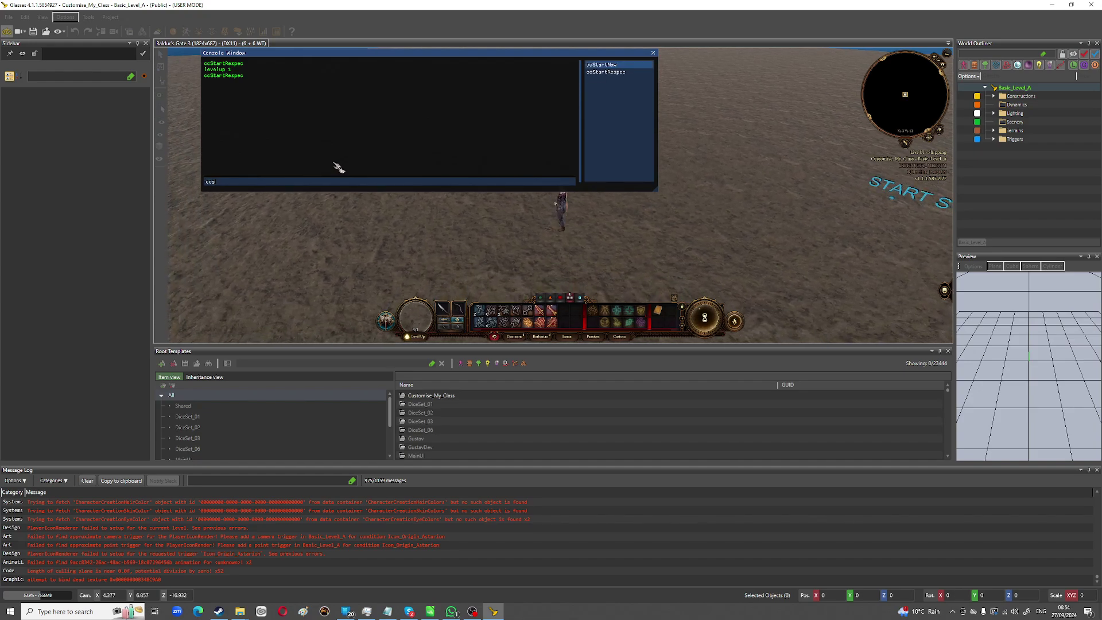
left_click(615, 73)
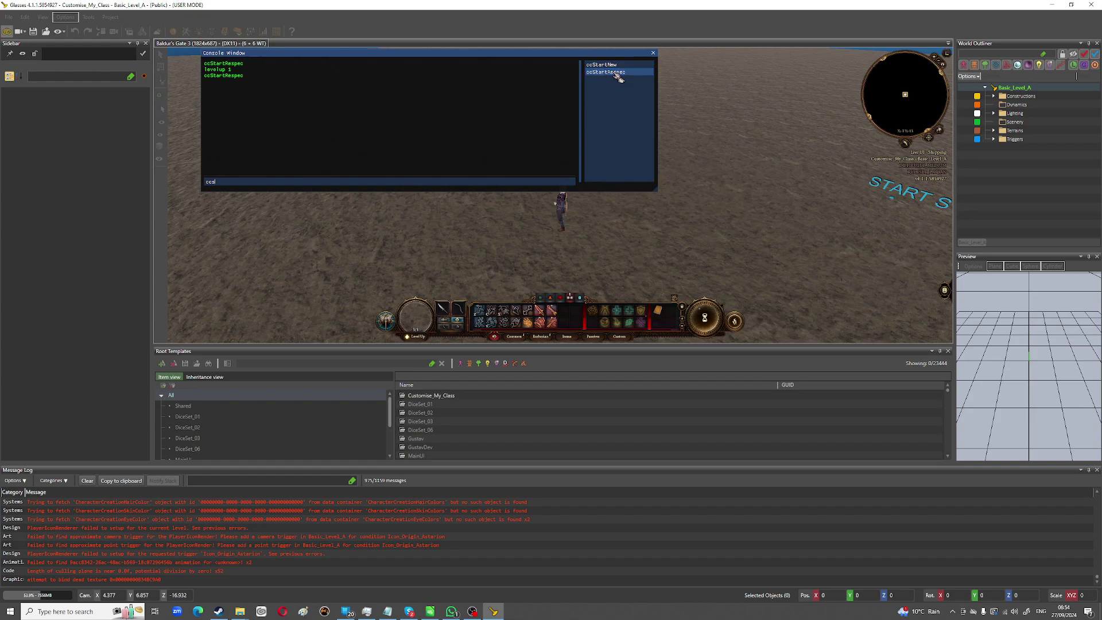
key("Return")
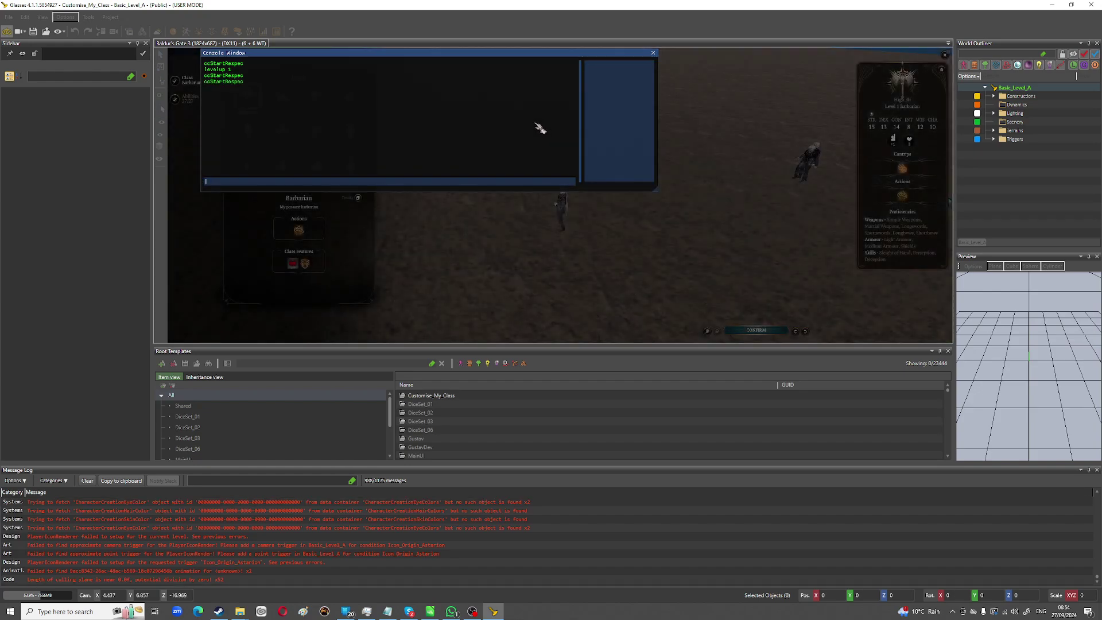
left_click(653, 53)
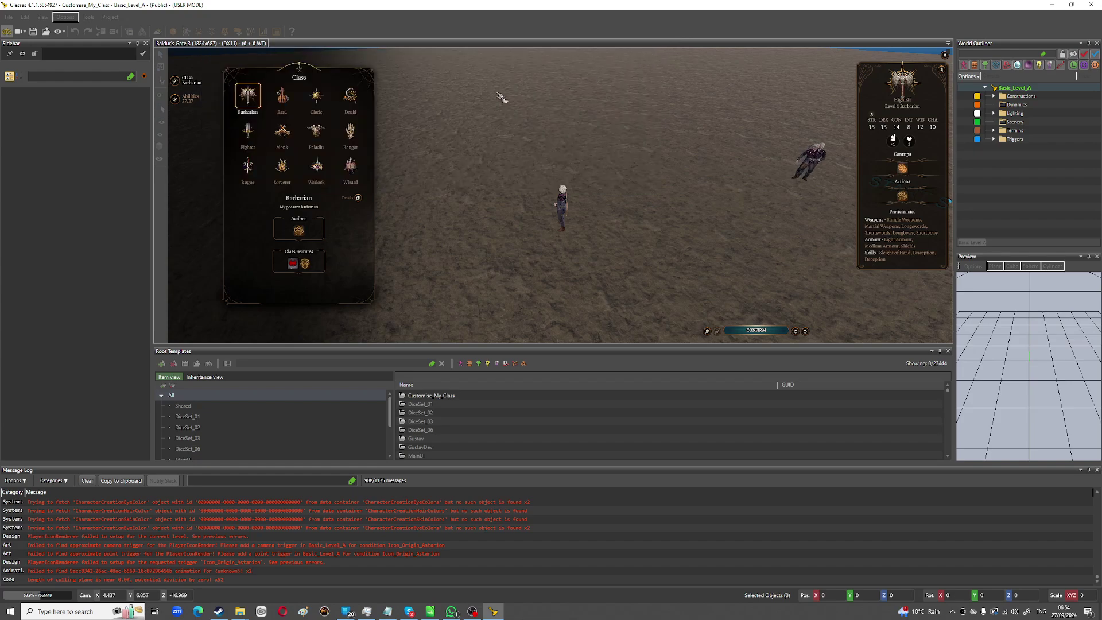
left_click(286, 100)
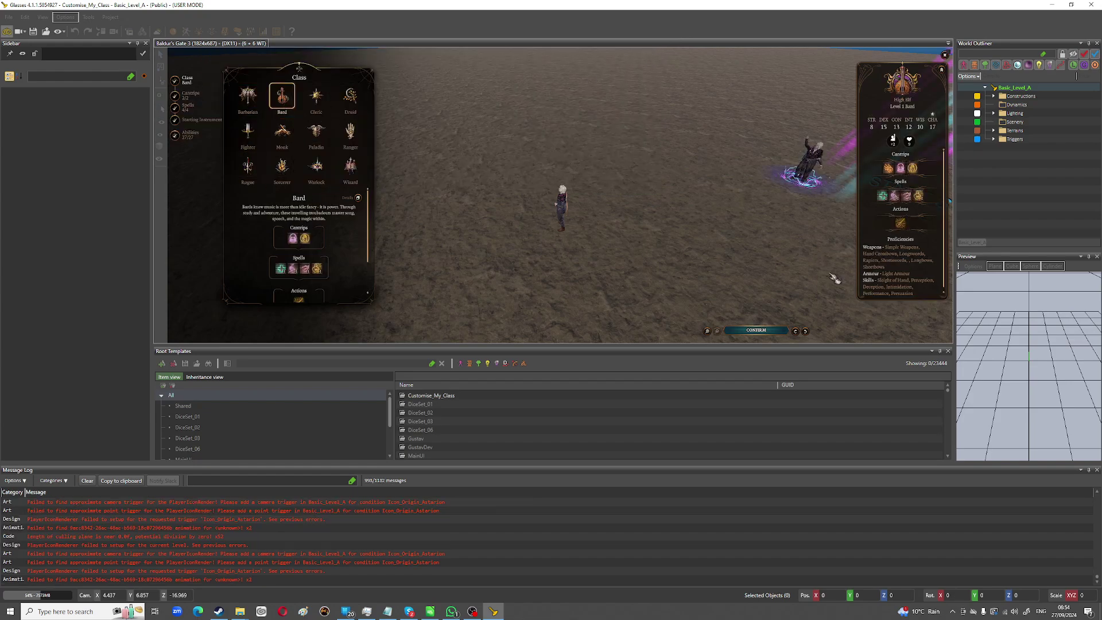
left_click(777, 332)
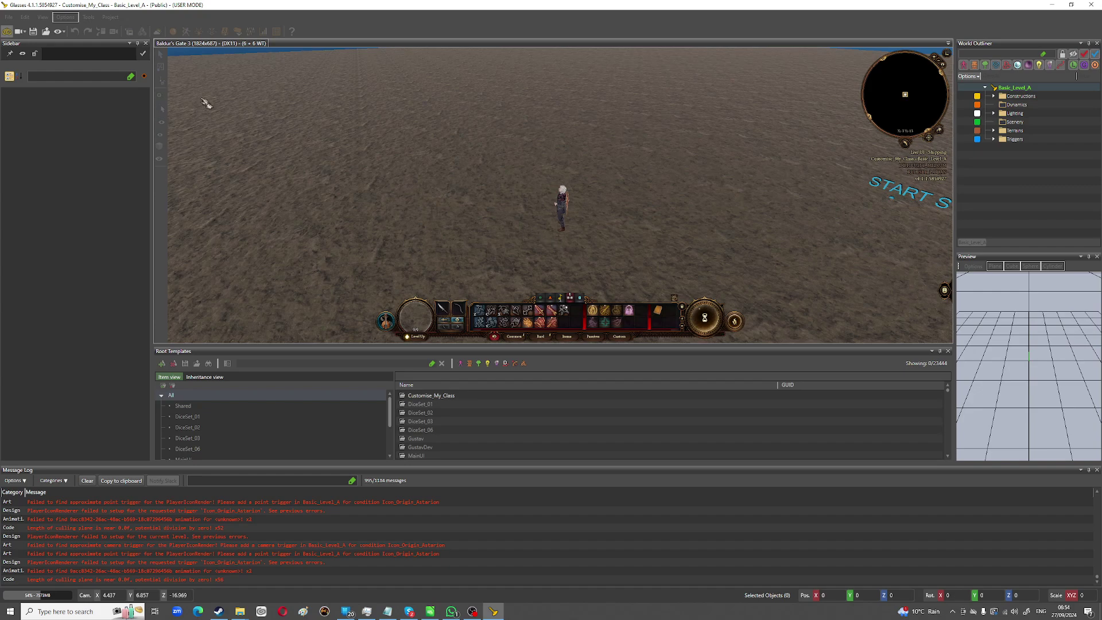
Step: Leave game mode and override the shared Progressions table's level 2 Barbarian row in the Customise_My_Class project
left_click(7, 31)
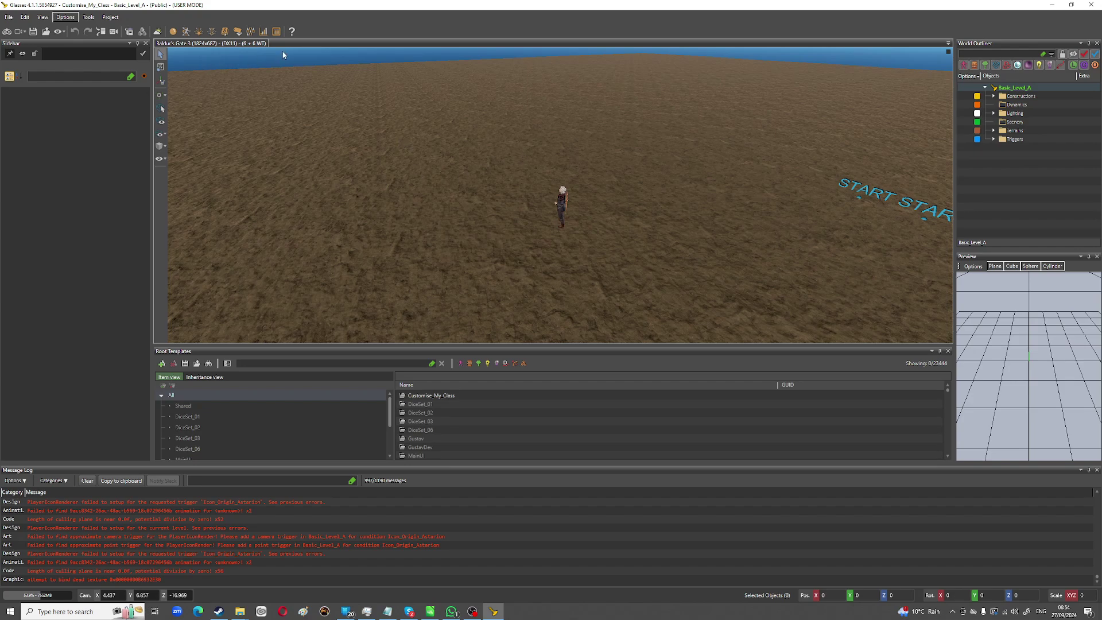
left_click(276, 32)
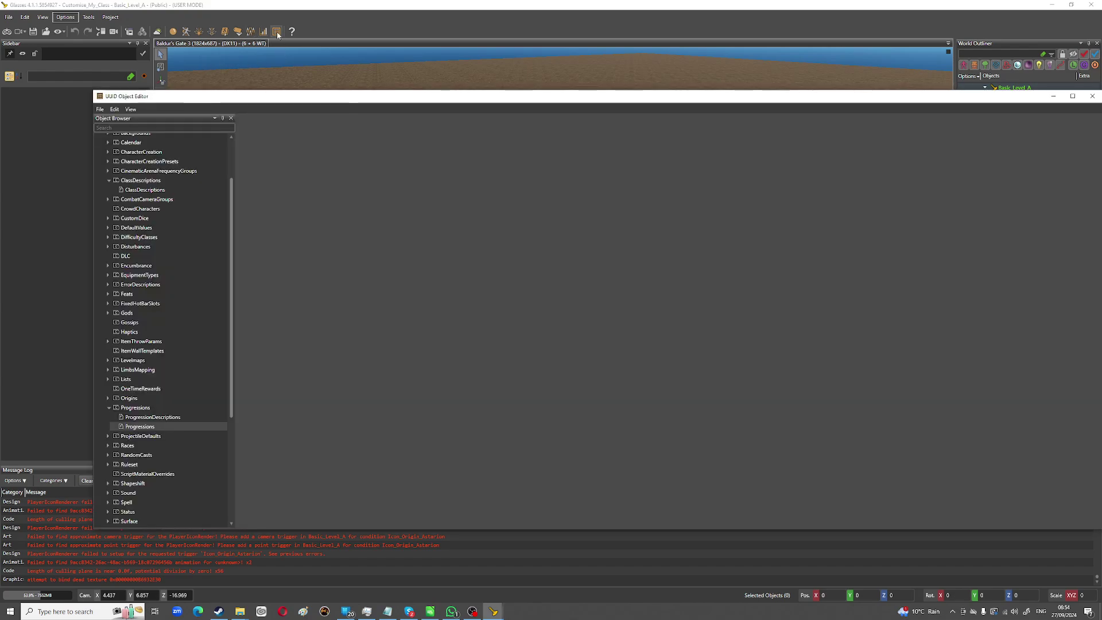
left_click(141, 426)
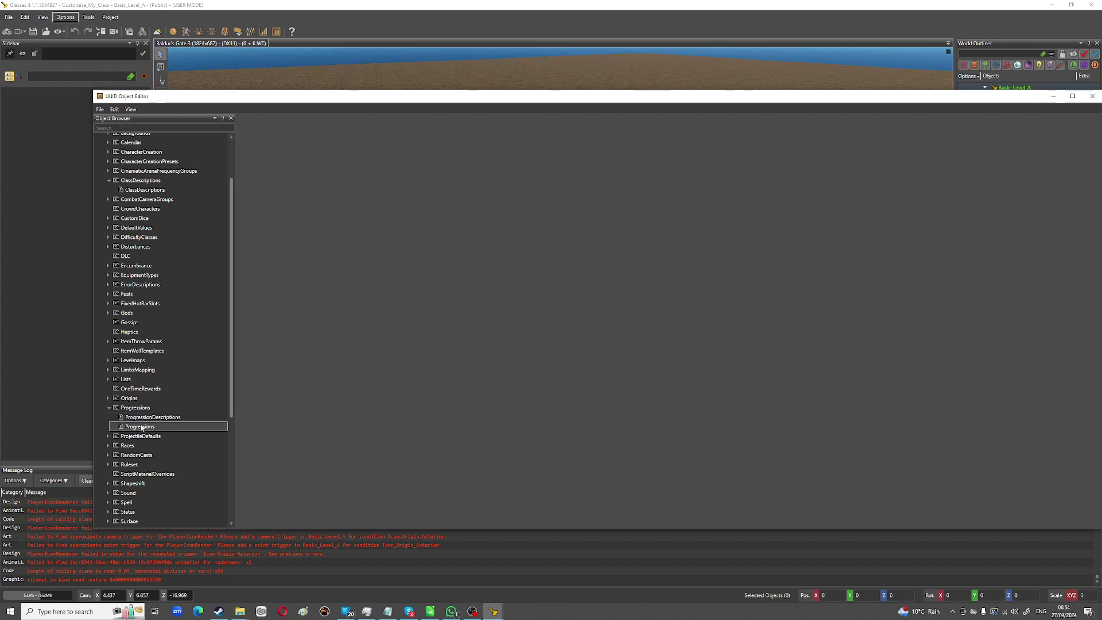
double_click(141, 426)
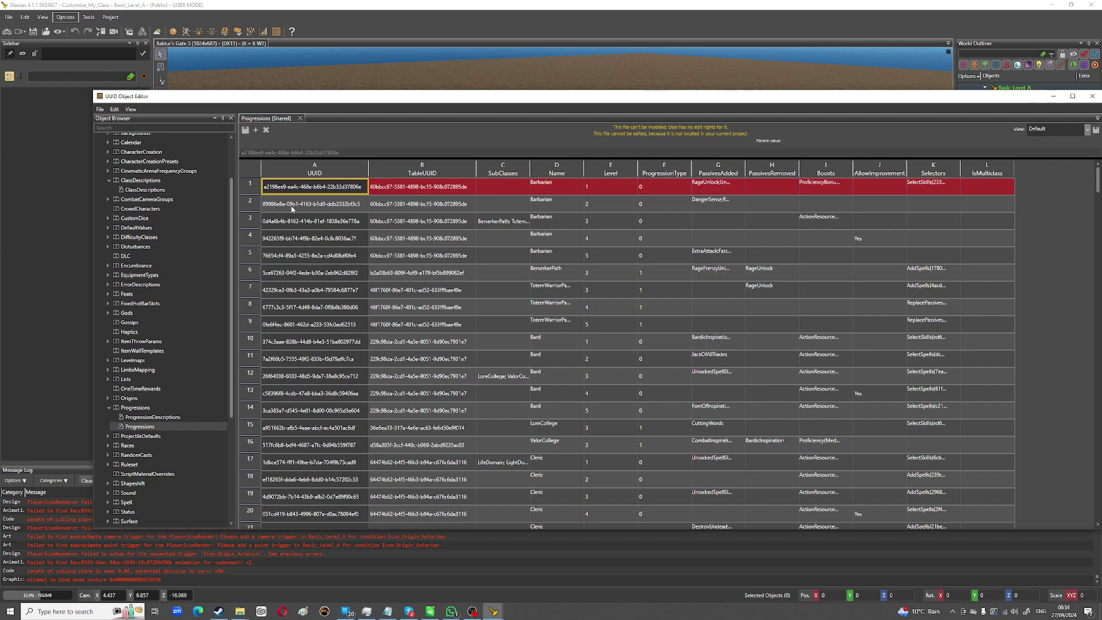
left_click(256, 208)
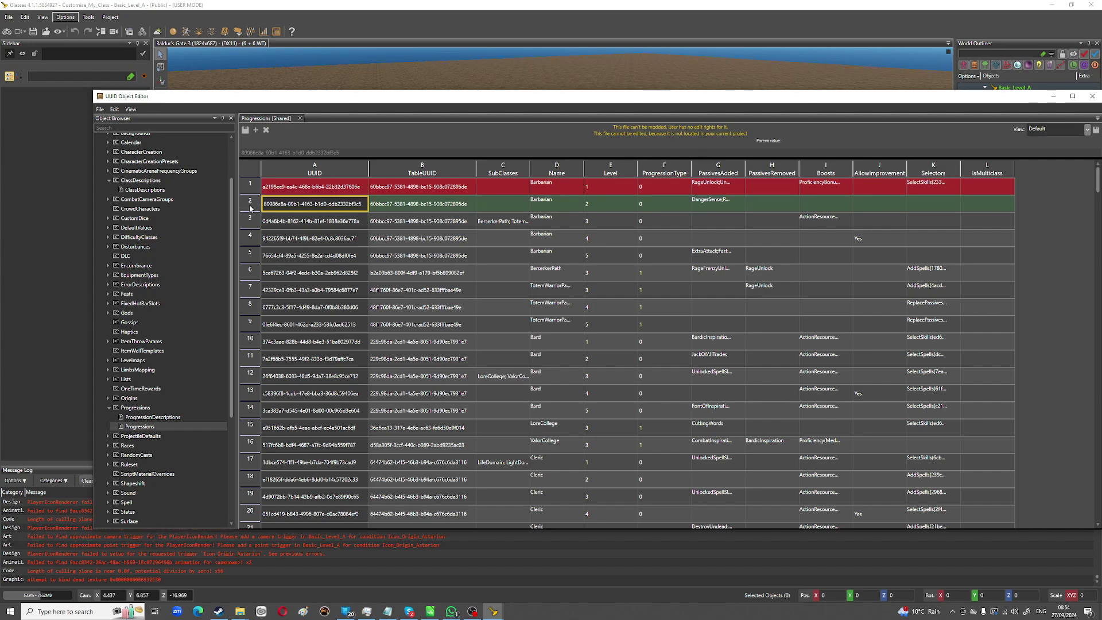
right_click(250, 208)
mouse_move(280, 220)
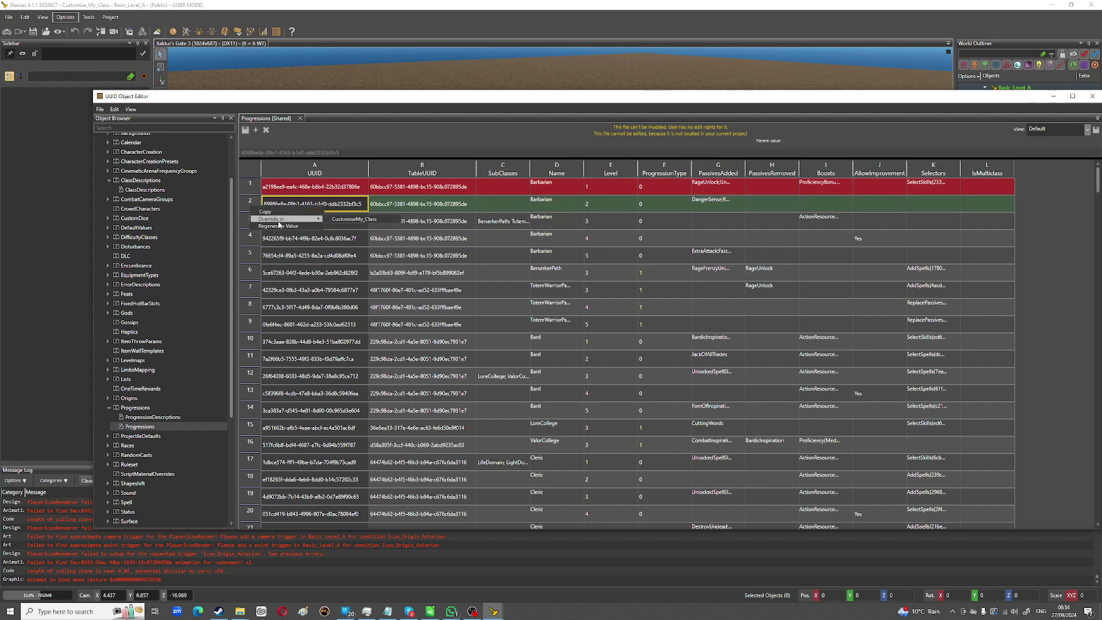
left_click(347, 219)
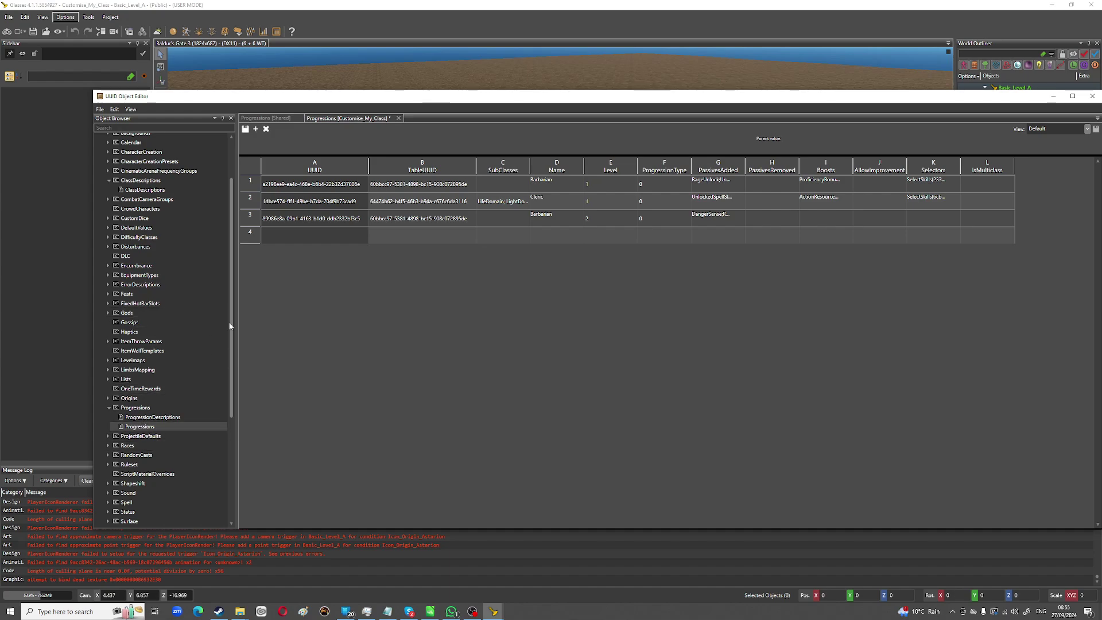
Step: Override the shared Progressions table's level 2 Bard row in the Customise_My_Class project
scroll(232, 328, "up", 2)
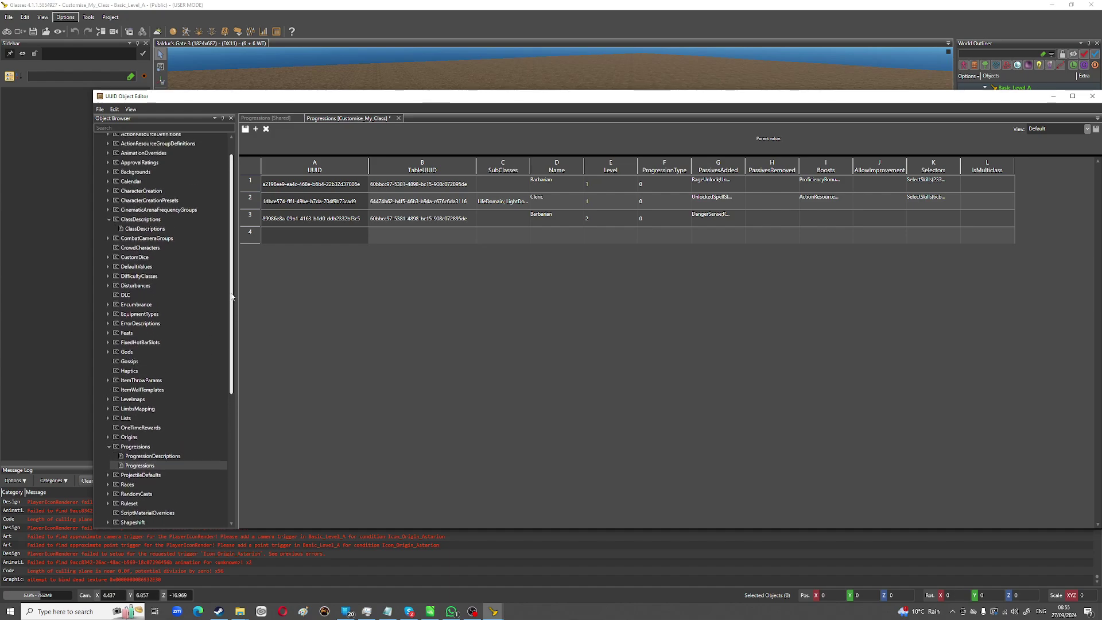
left_click(131, 253)
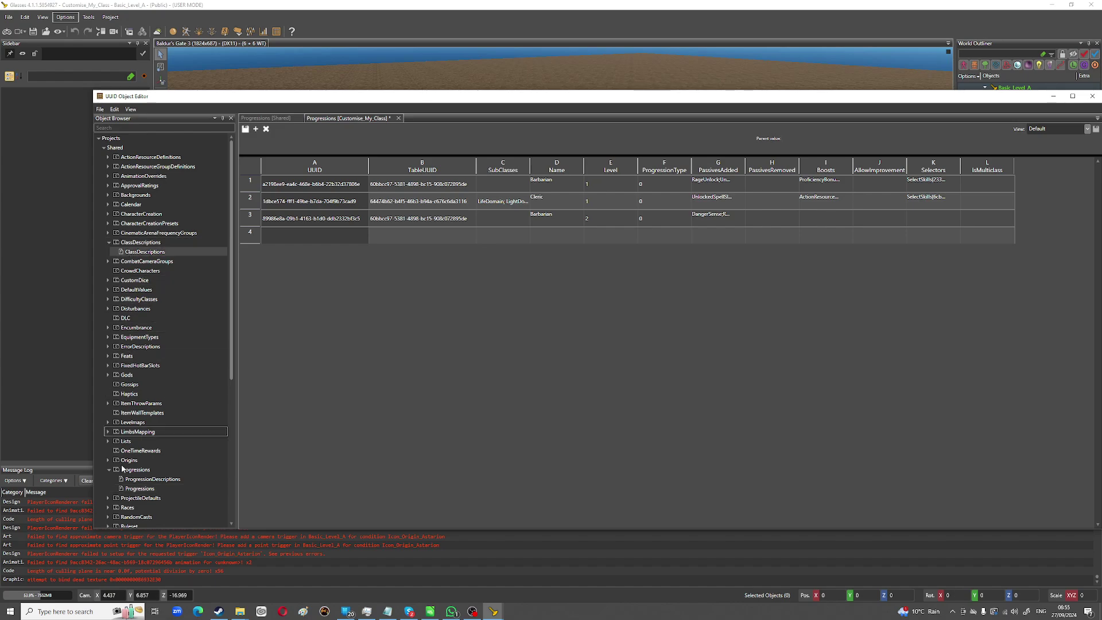
left_click(153, 489)
double_click(153, 490)
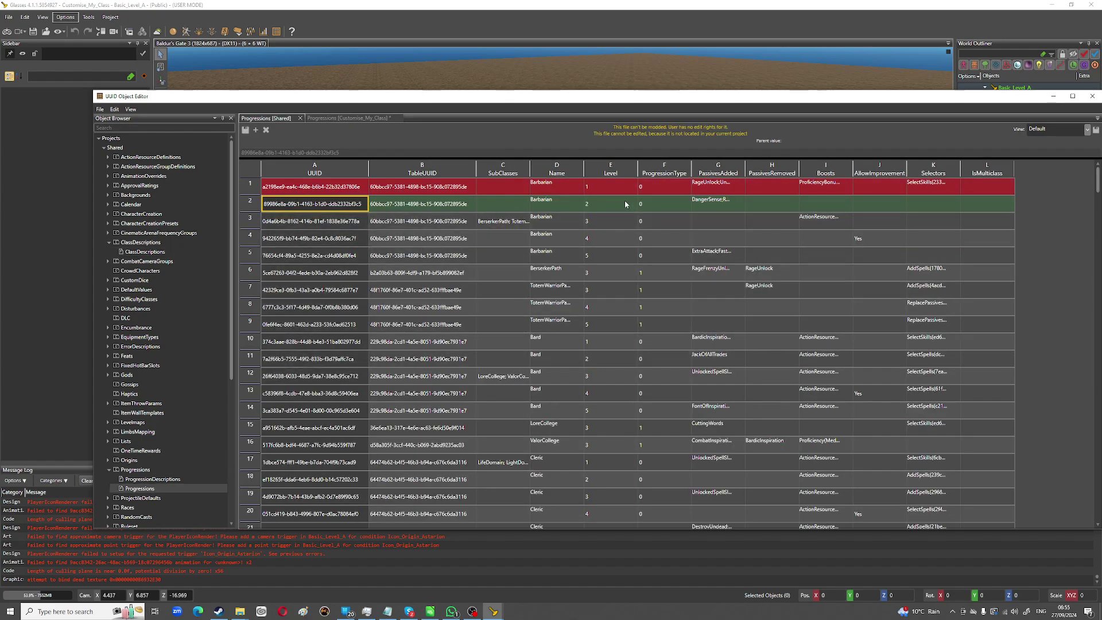
scroll(538, 395, "down", 1)
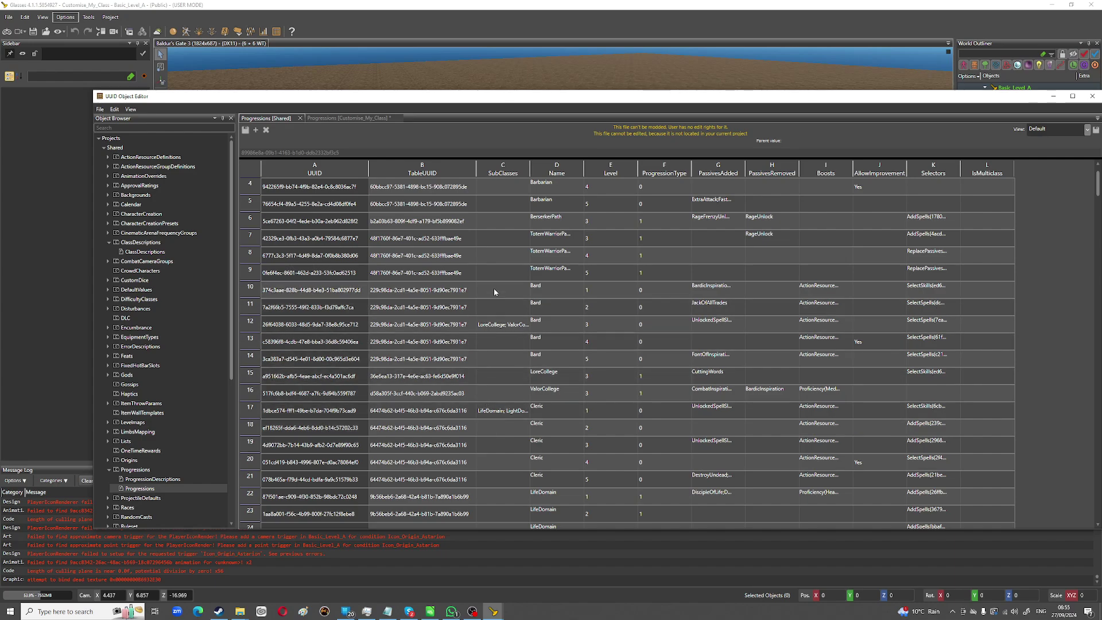
left_click(252, 307)
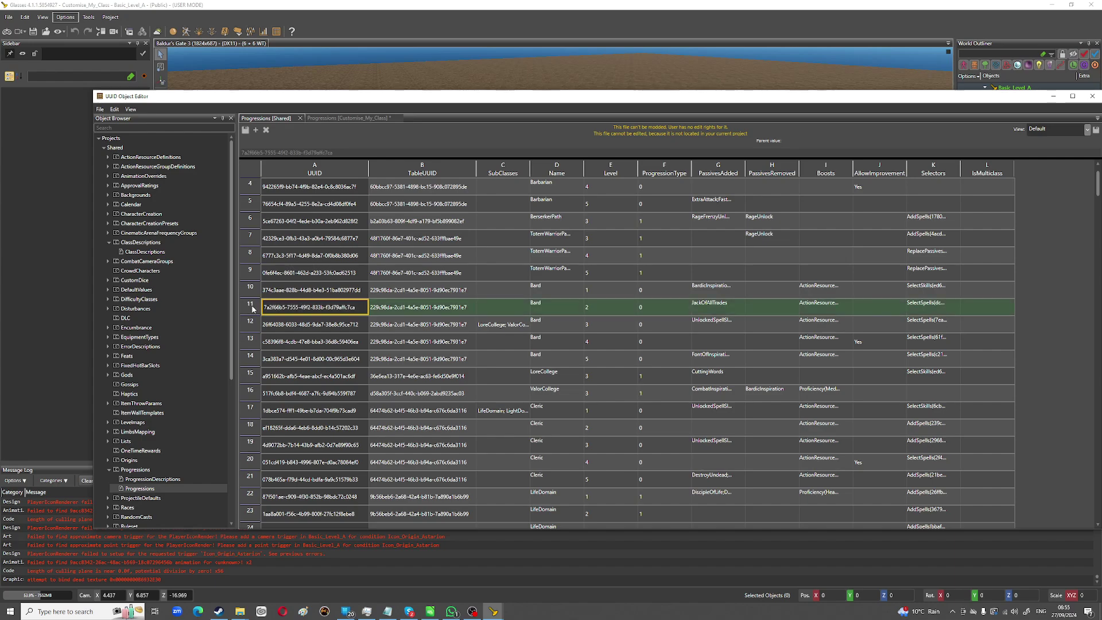
right_click(252, 309)
mouse_move(290, 320)
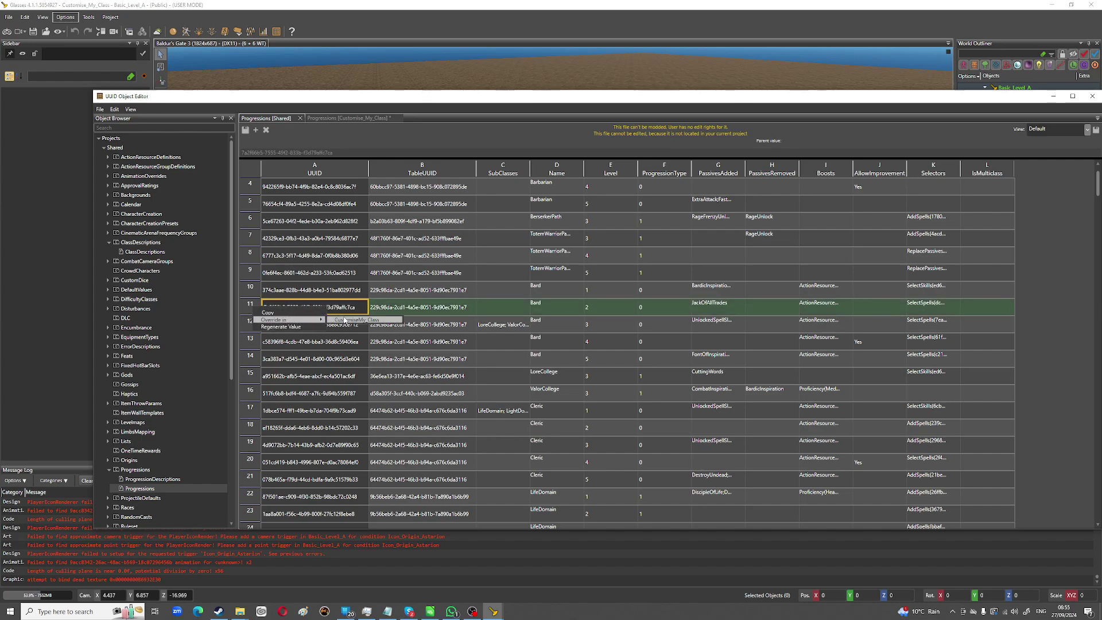
left_click(364, 320)
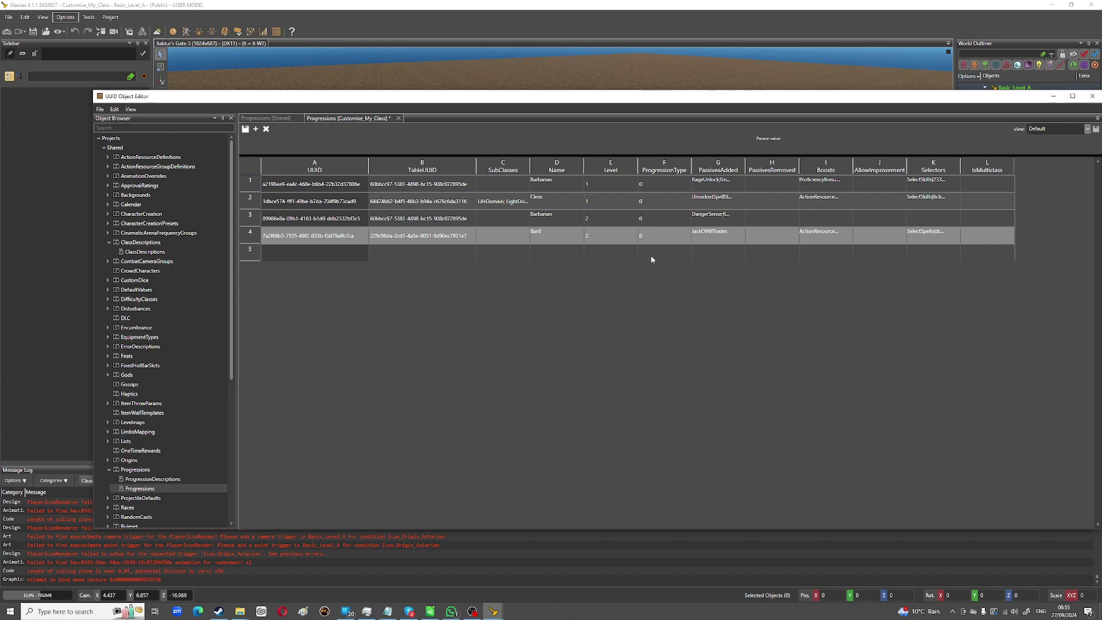
Step: Append JackOfAllTrades from the level 2 Bard row to the PassivesAdded of the level 2 Barbarian row
double_click(703, 236)
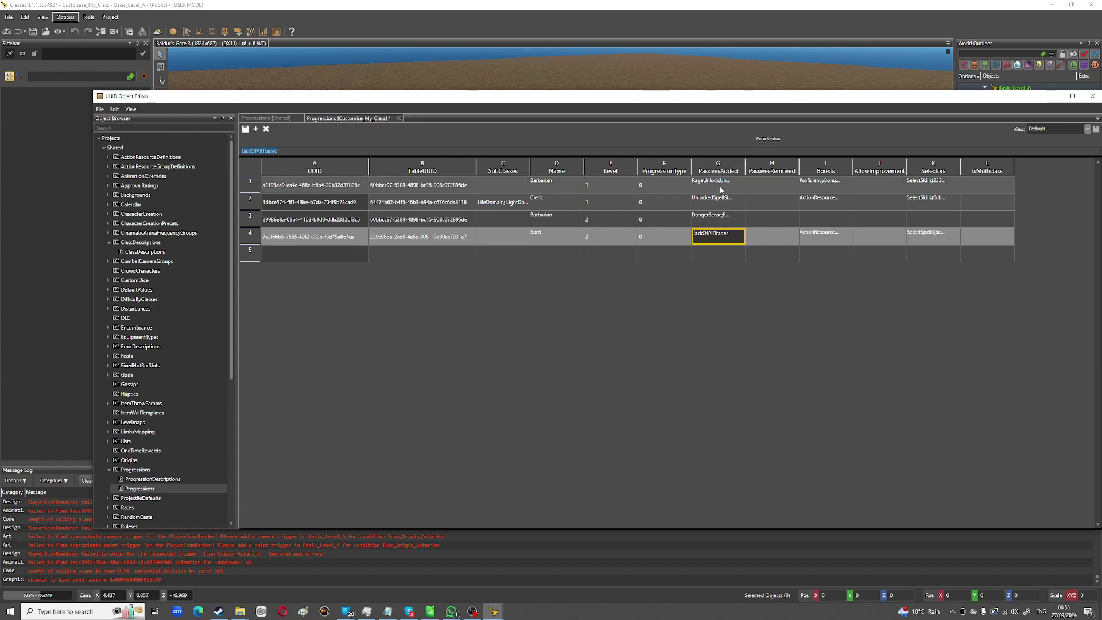
left_click(712, 219)
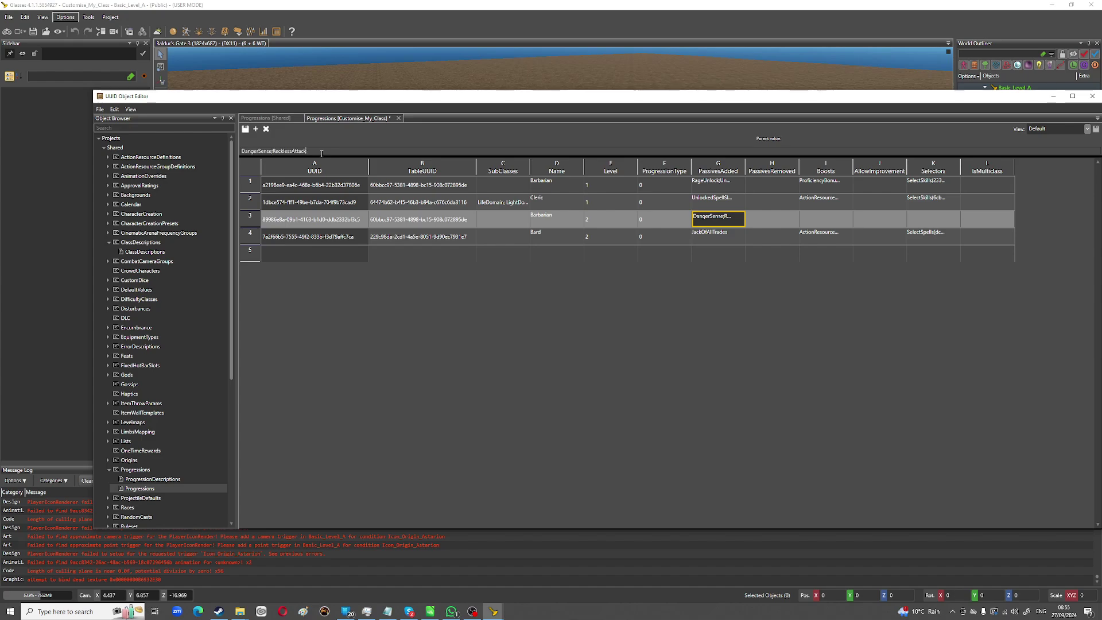
type("JackOfAllTrades")
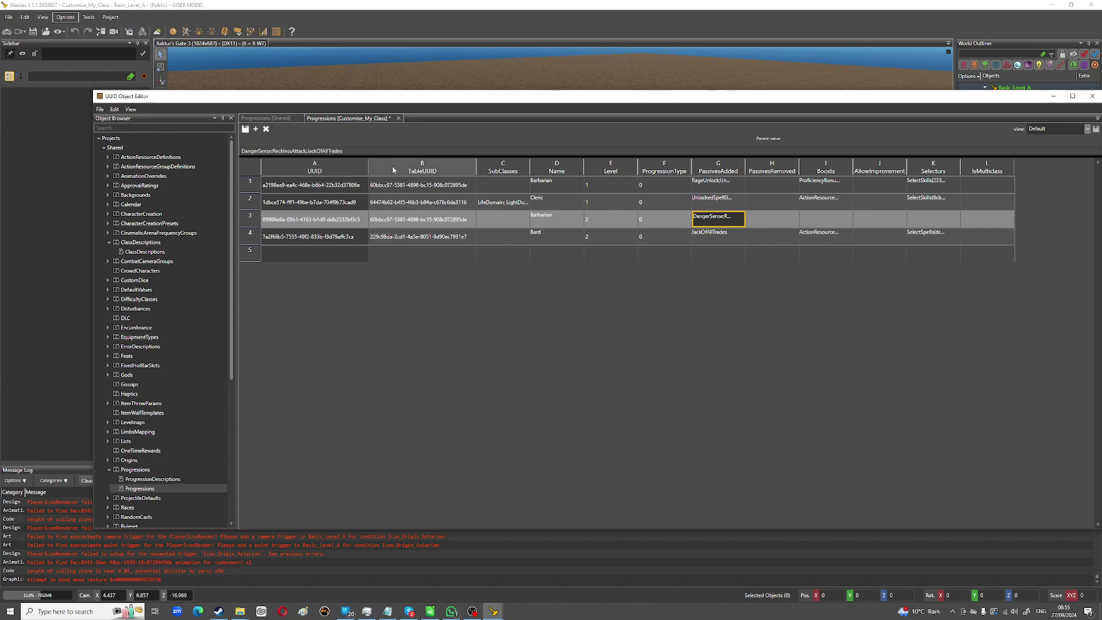
Step: Copy the level 2 Bard row's Boosts value ActionResource(SpellSlot,1,1) into the Boosts of the level 2 Barbarian row
left_click(826, 237)
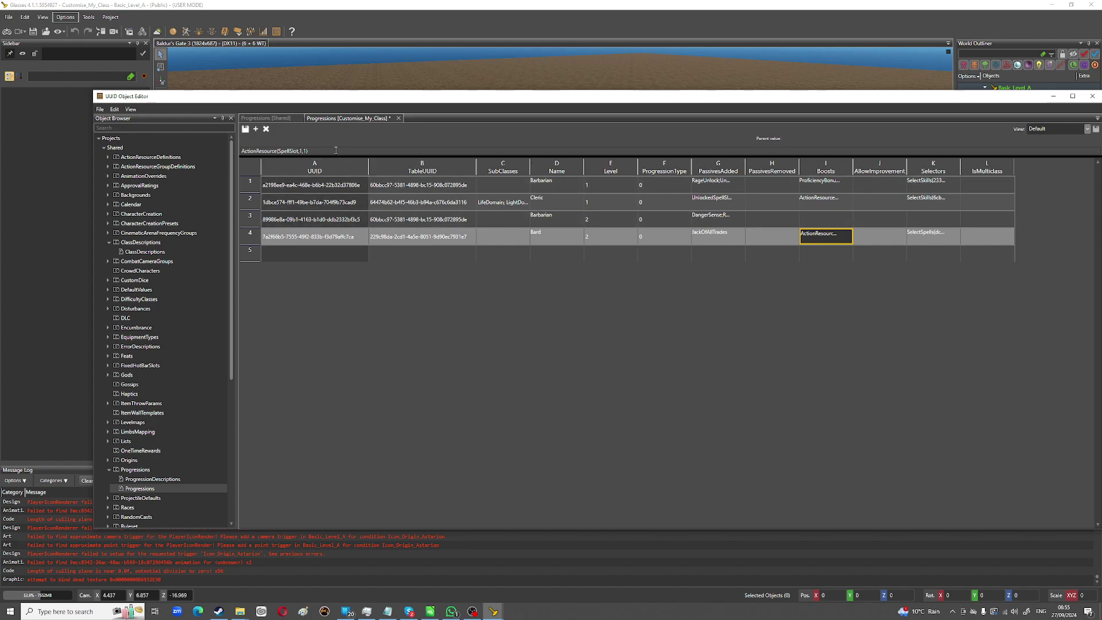
left_click(942, 244)
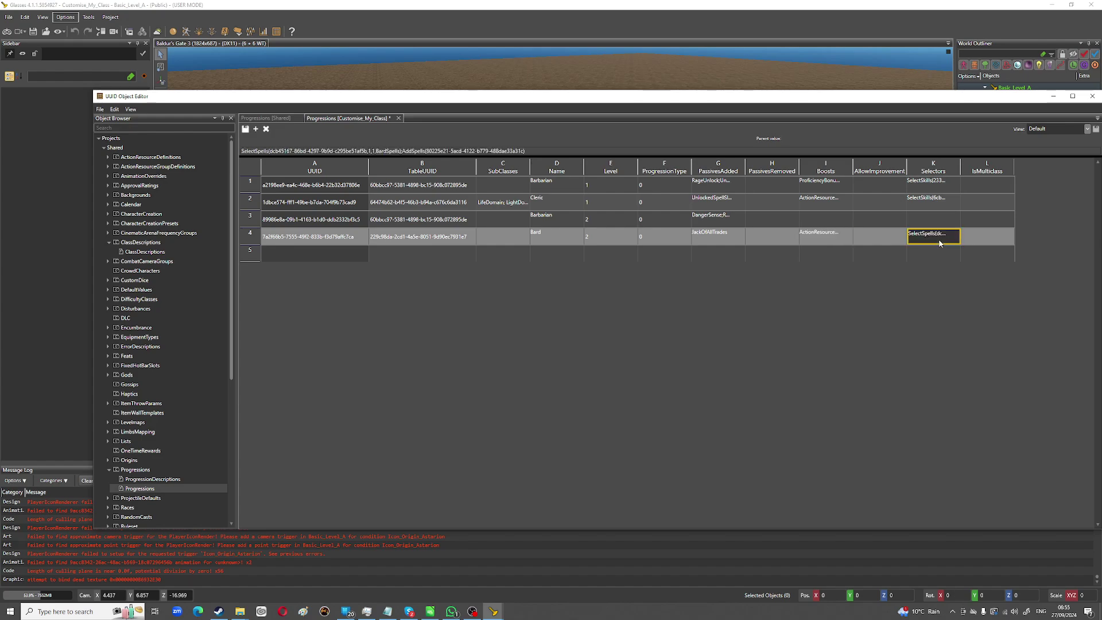
left_click(825, 240)
left_click(333, 152)
key("ctrl+c")
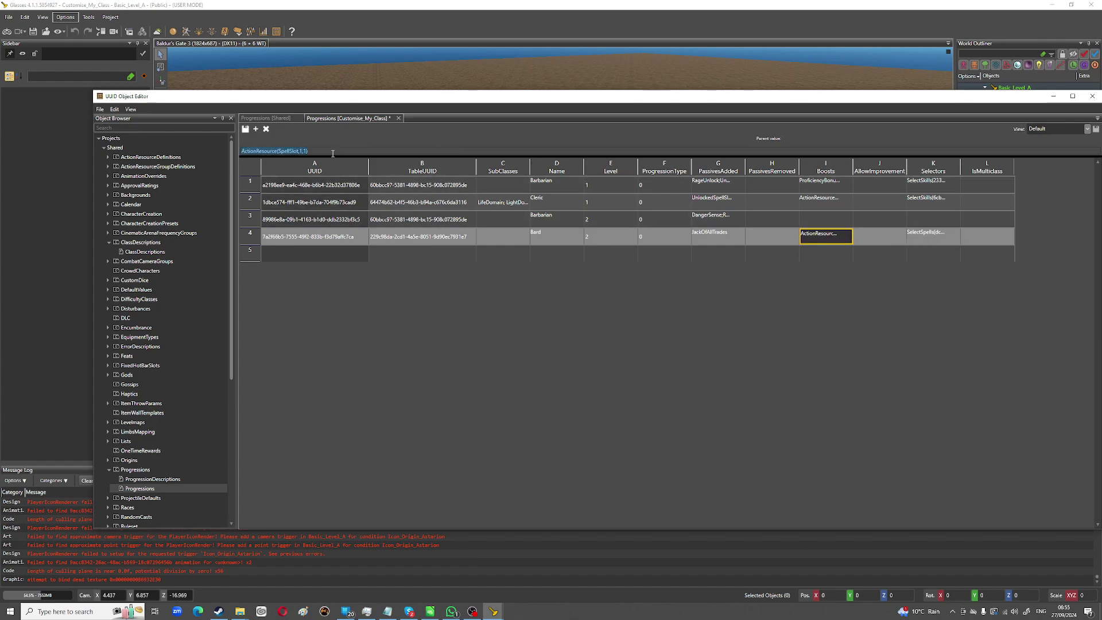
left_click(822, 223)
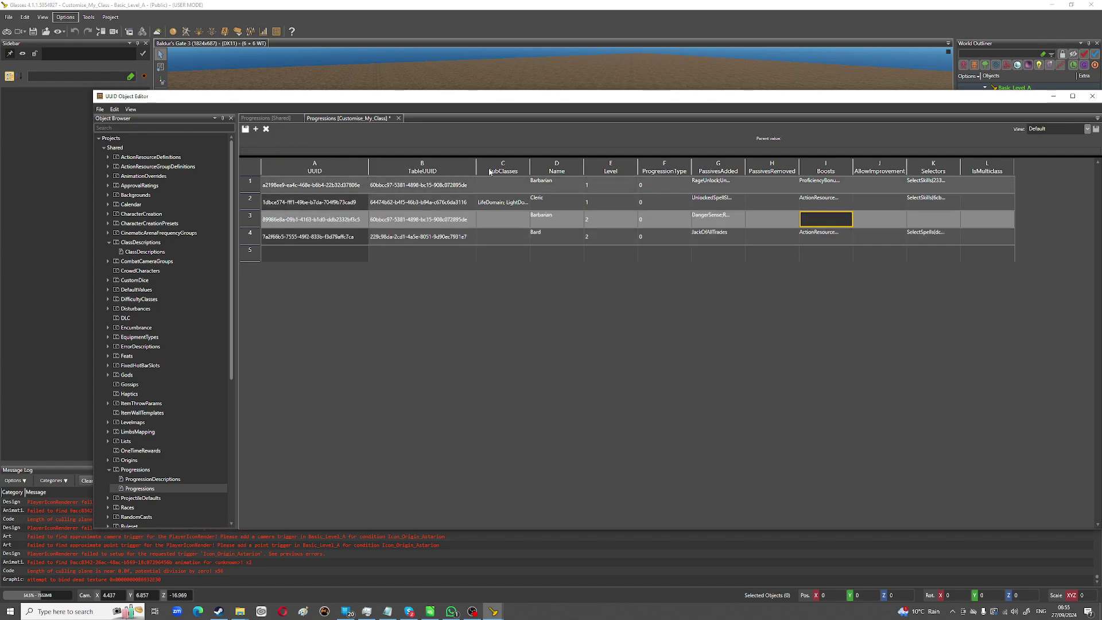
left_click(316, 152)
key("ctrl+v")
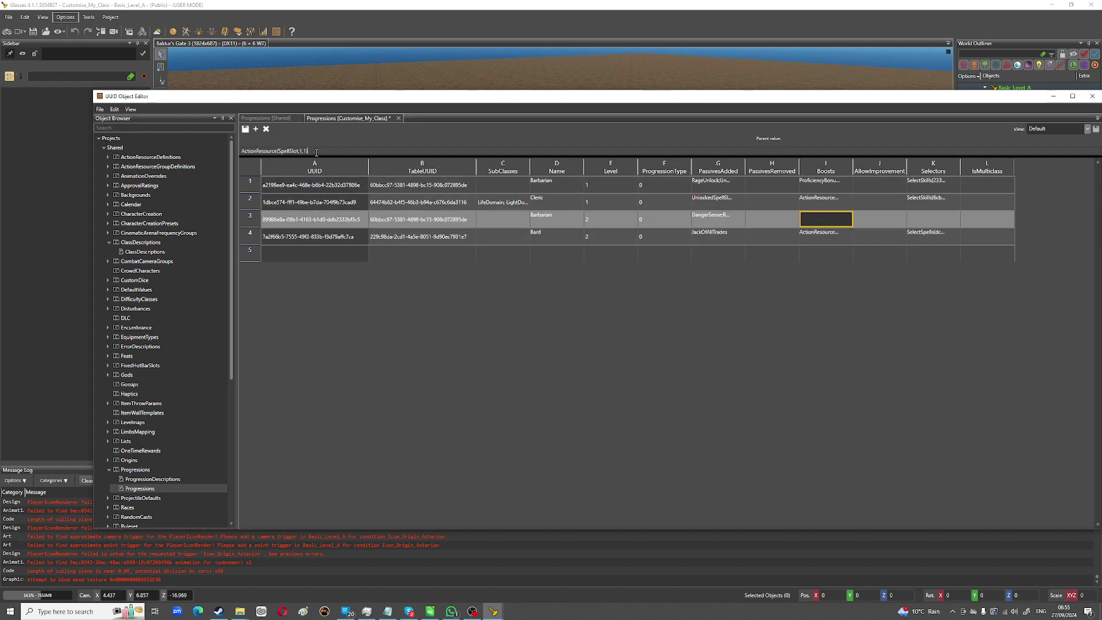
Step: Copy the level 2 Bard row's SelectSpells and AddSpells Selectors into the Selectors of the level 2 Barbarian row
left_click(931, 240)
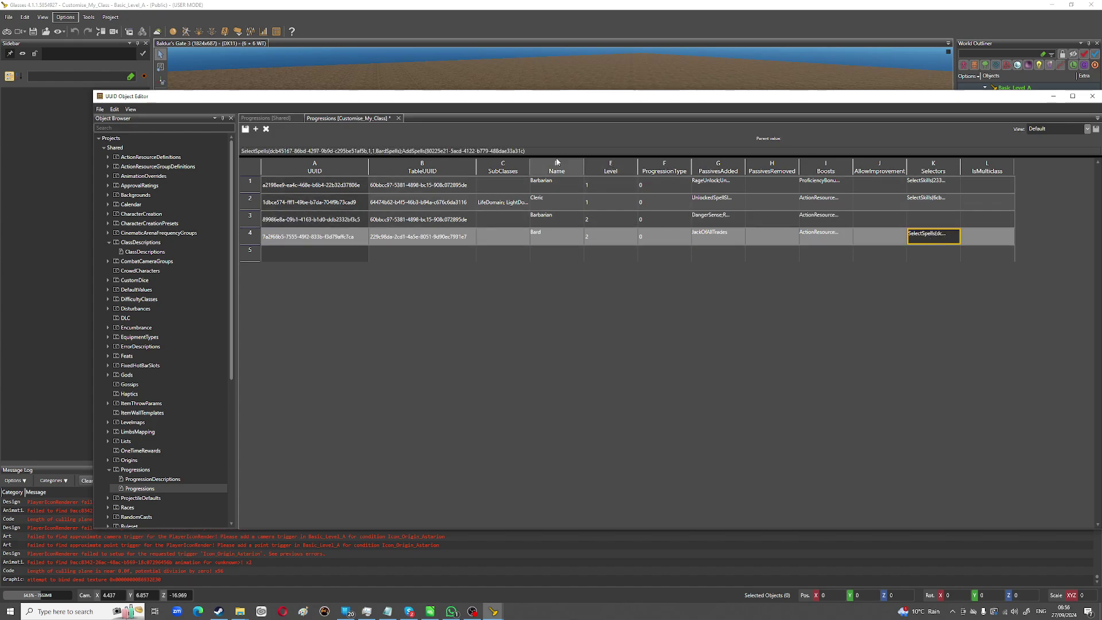
triple_click(533, 151)
key("ctrl+c")
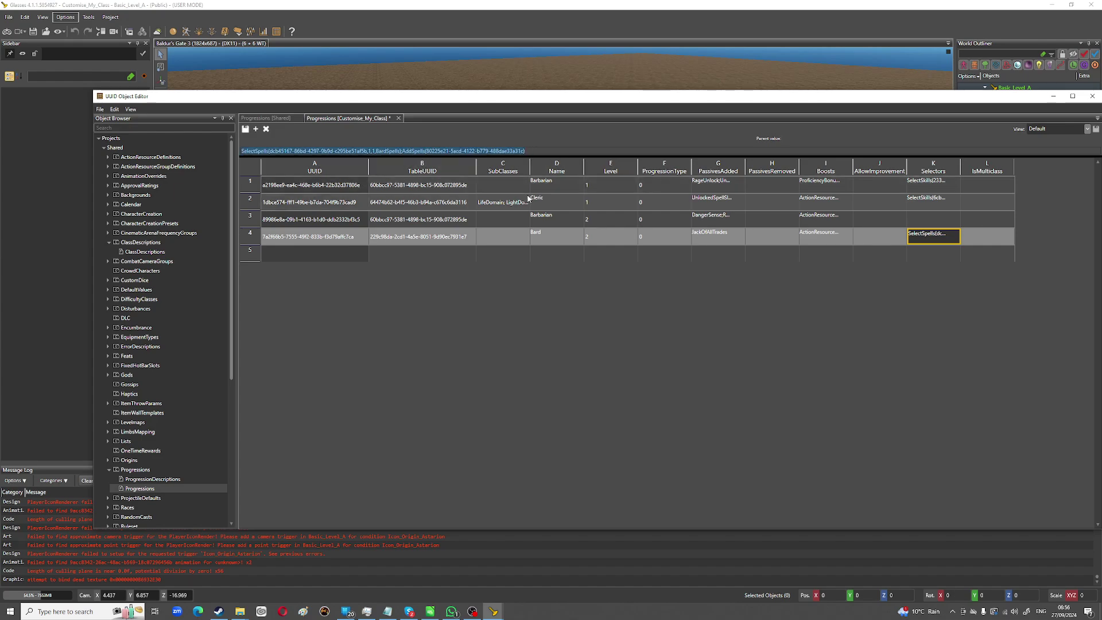
left_click(936, 219)
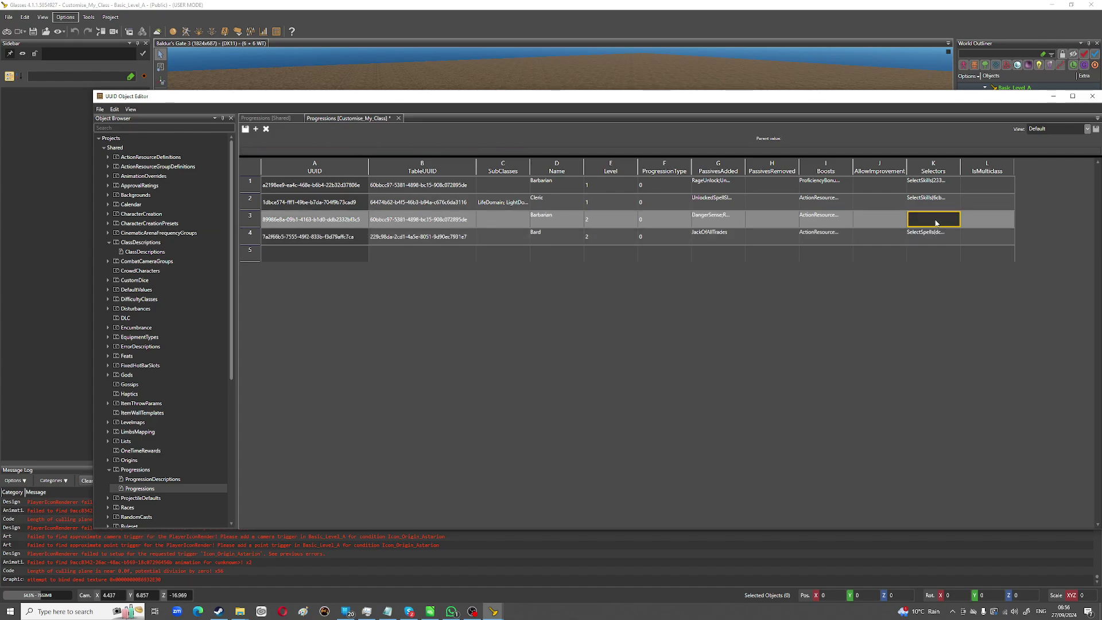
key("ctrl+v")
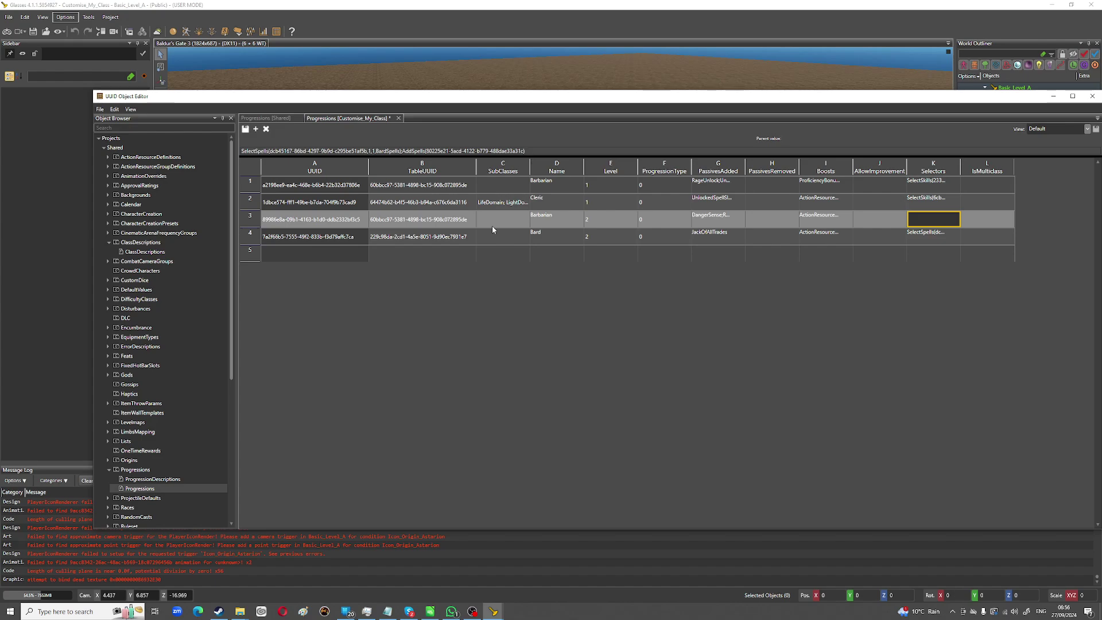
Step: Compare the Boosts of the level 1 and level 2 Barbarian rows, and browse the shared Lists and Spell categories
left_click(819, 187)
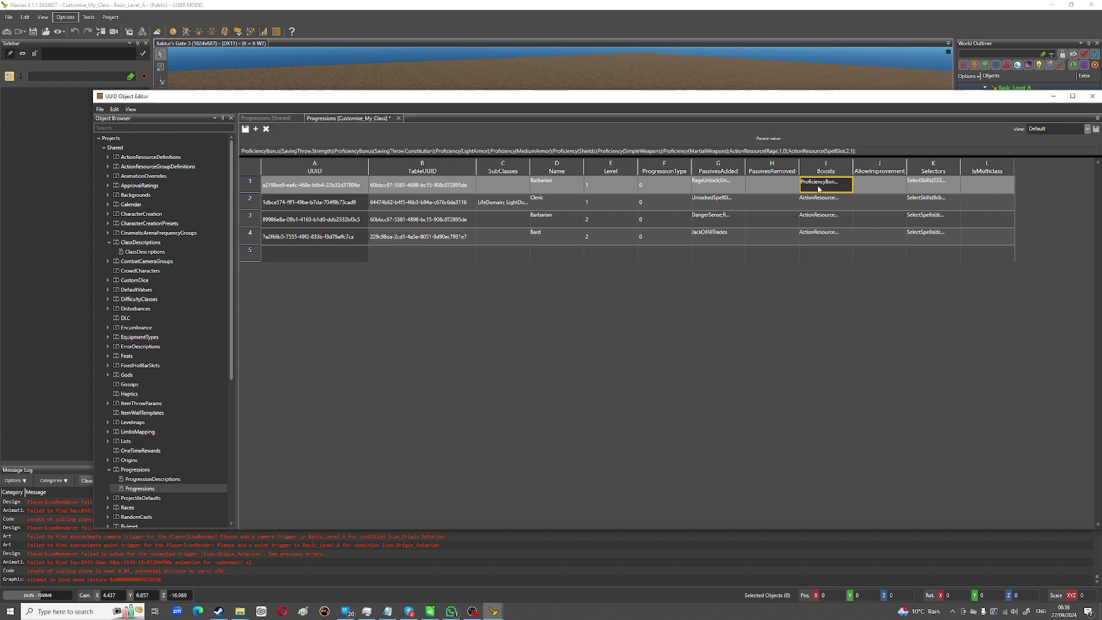
left_click(809, 220)
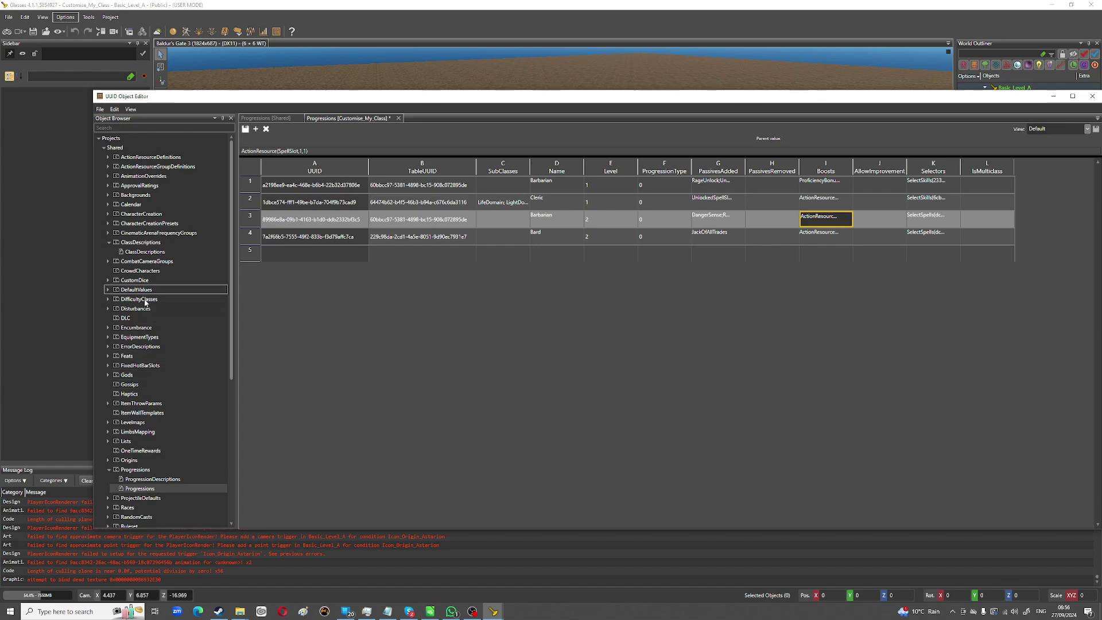
scroll(150, 310, "down", 5)
left_click(109, 297)
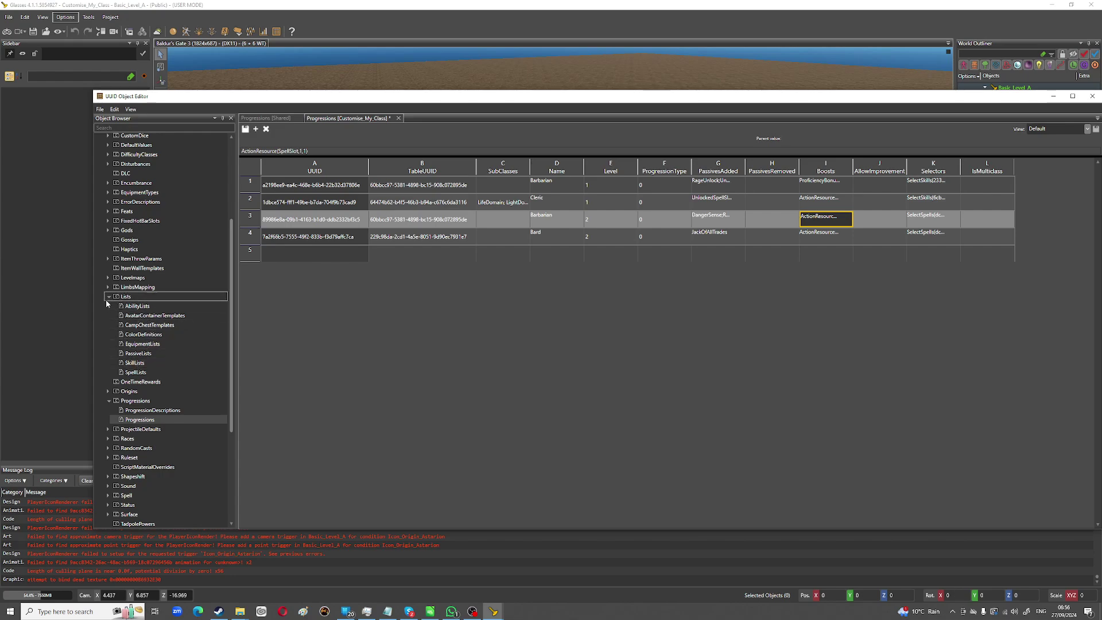
left_click(107, 300)
left_click(108, 296)
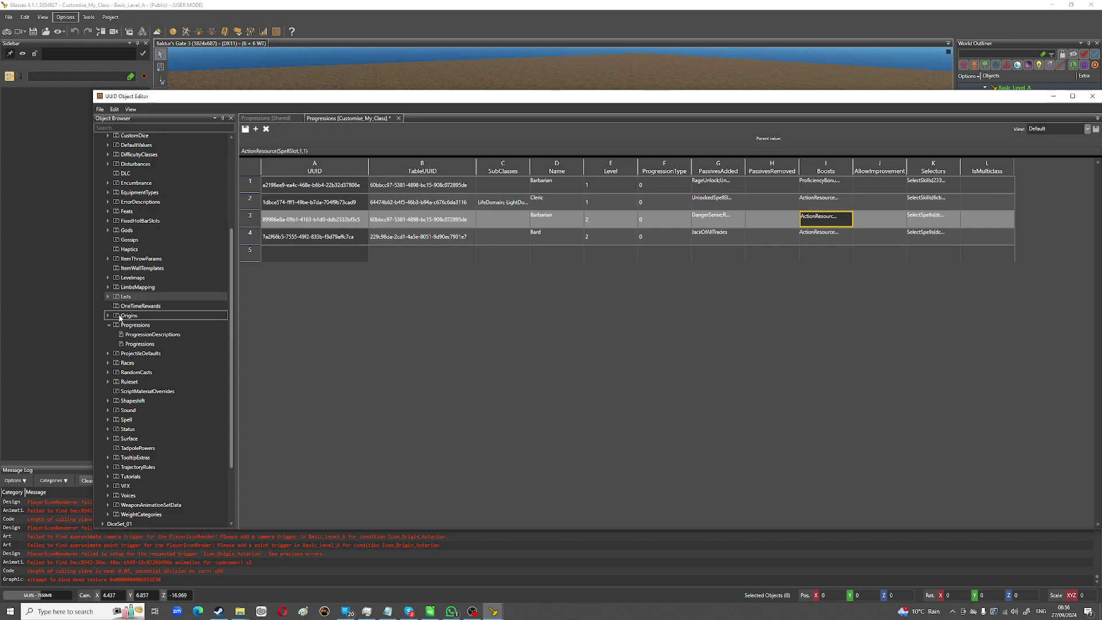
scroll(120, 321, "down", 3)
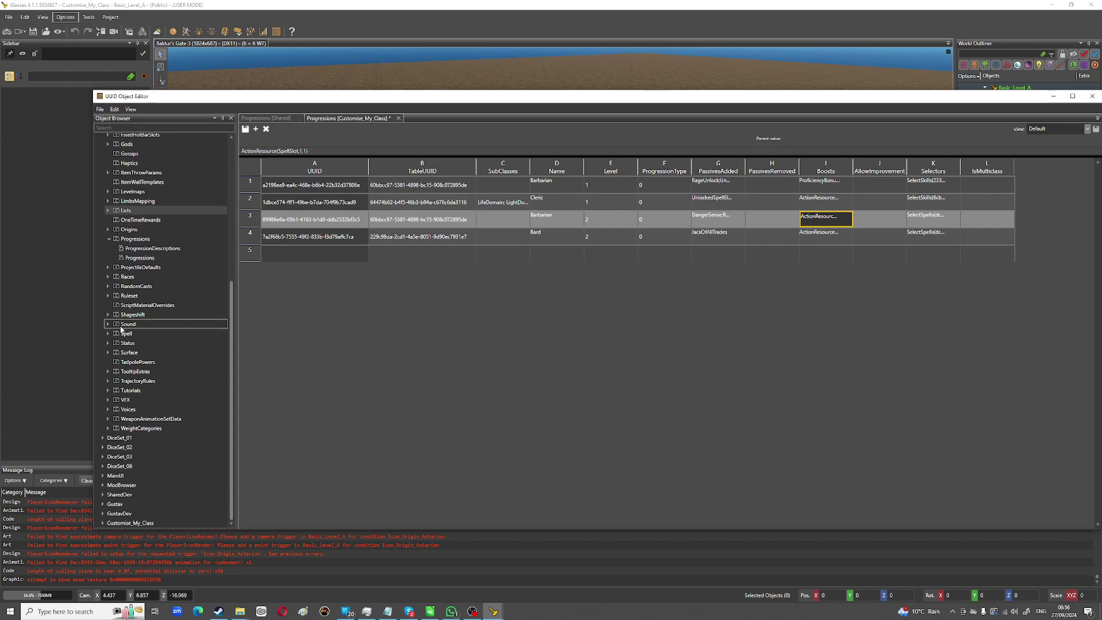
left_click(108, 334)
left_click(108, 334)
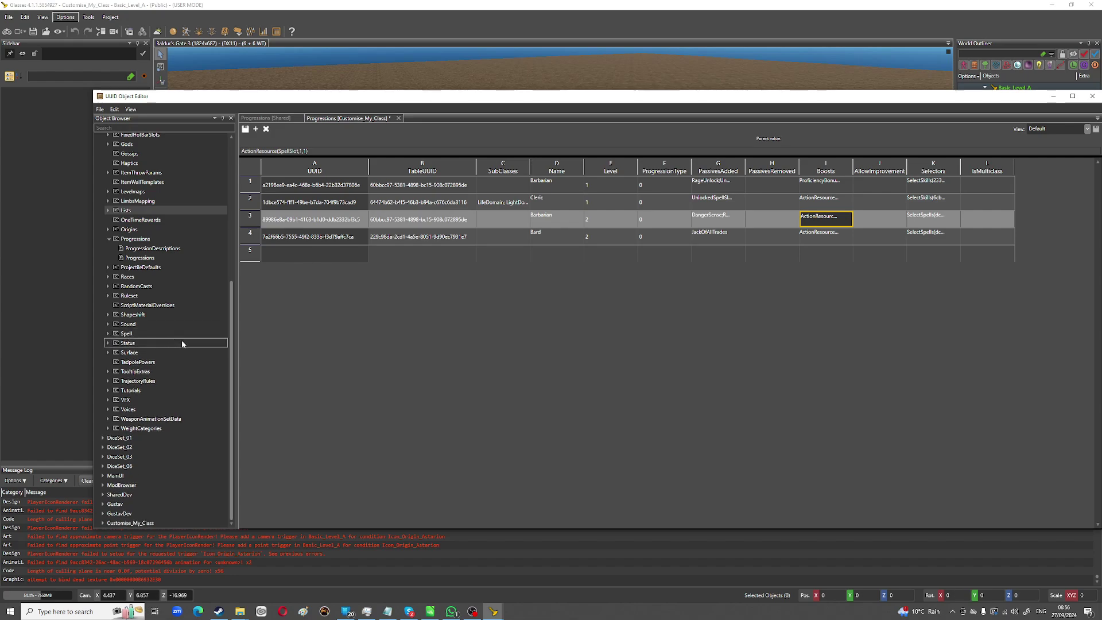
scroll(184, 342, "up", 1)
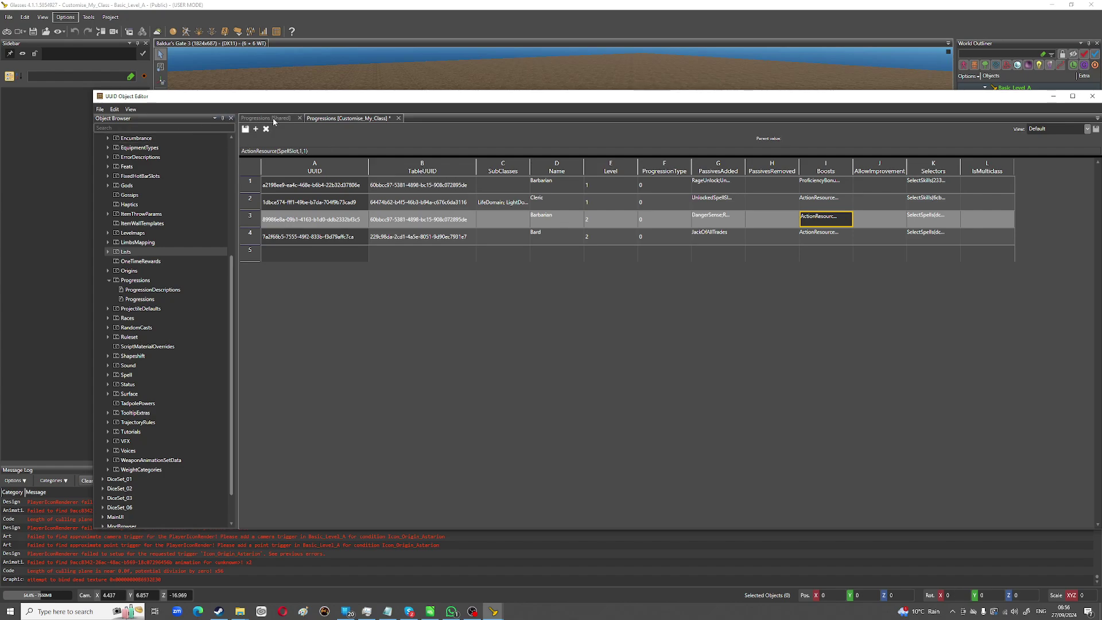
Step: Save the Customise_My_Class Progressions table and minimise the UUID Object Editor
left_click(245, 130)
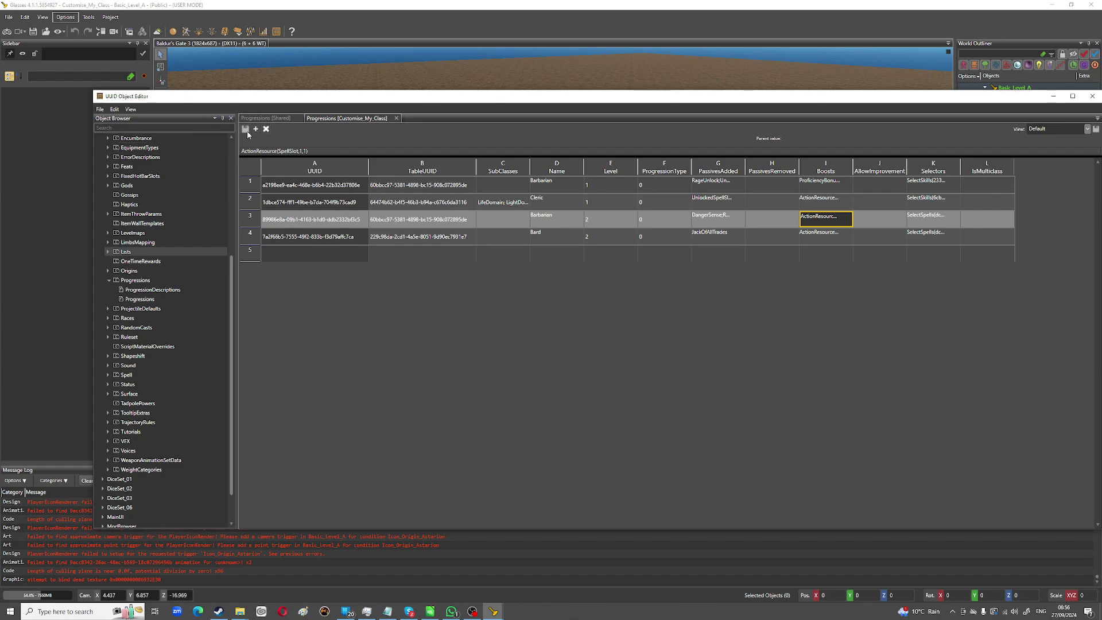
left_click(1054, 96)
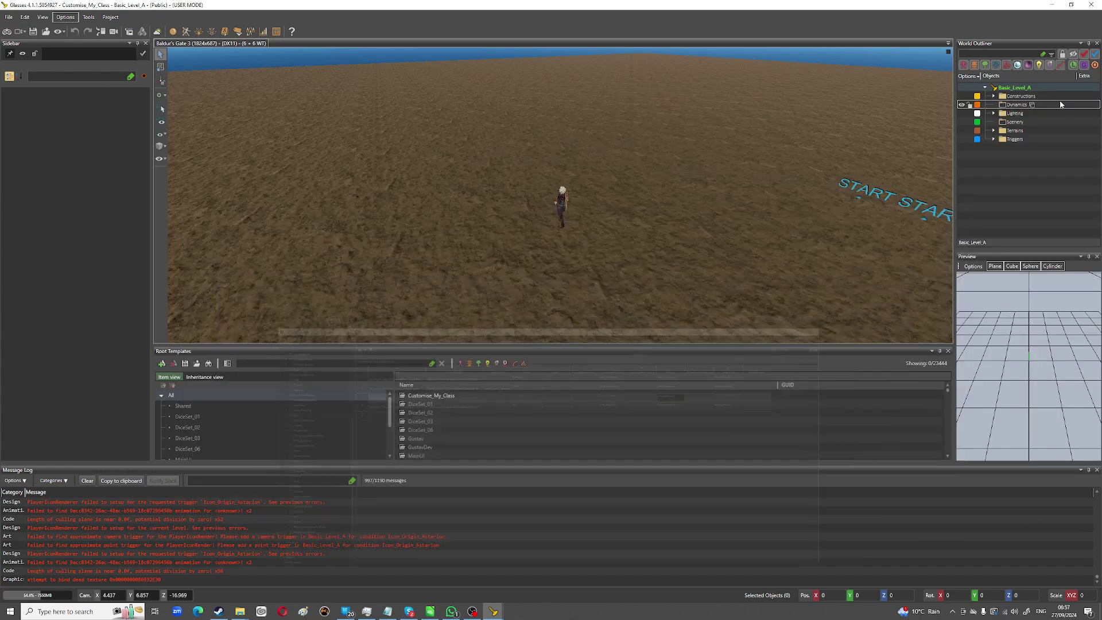
Step: Examine the Customise_My_Class categories and the available Stats types in the Stats Editor, and close the editor
left_click(266, 32)
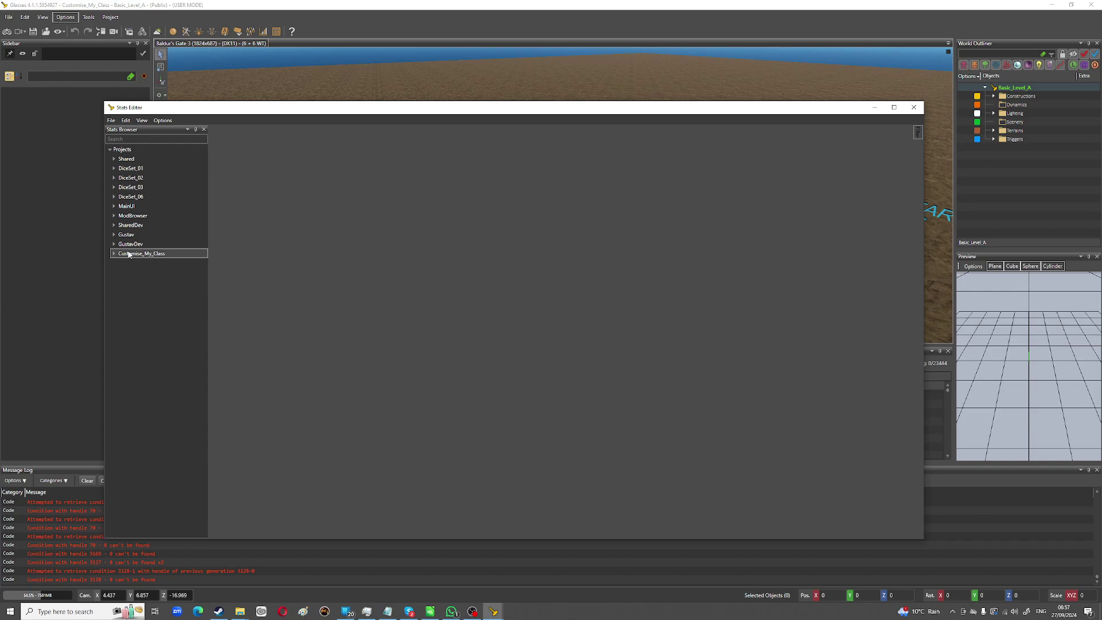
left_click(114, 254)
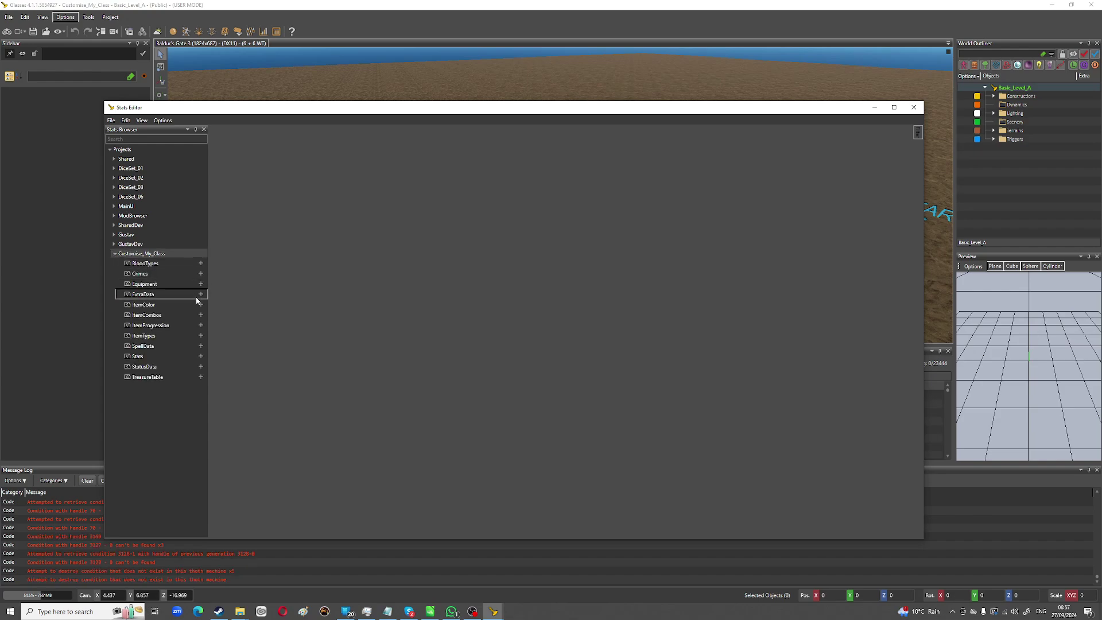
left_click(201, 356)
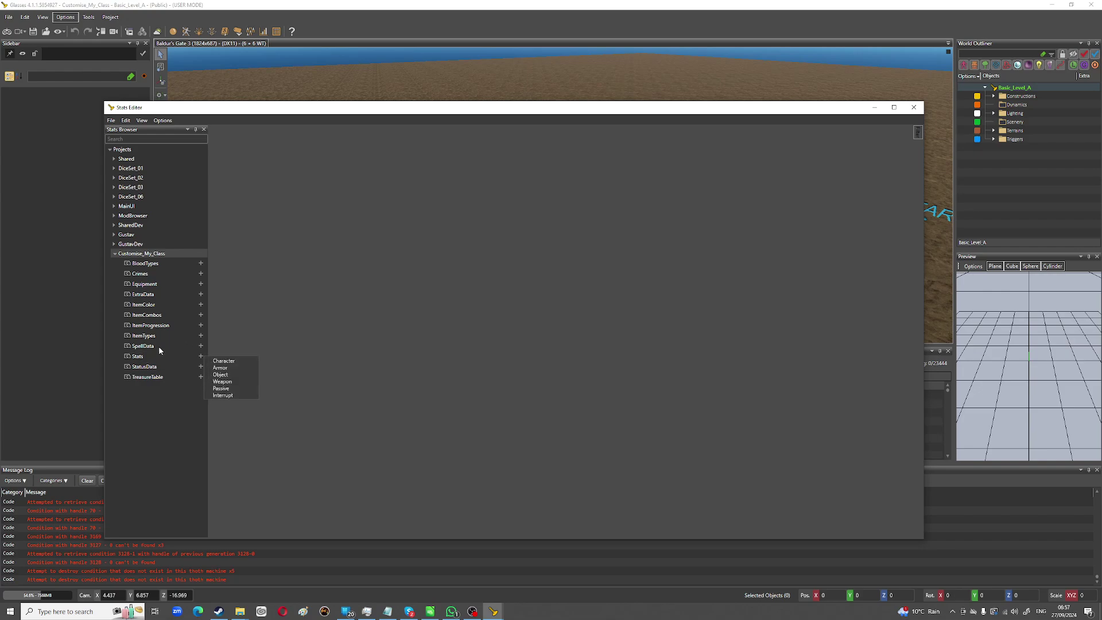
left_click(143, 405)
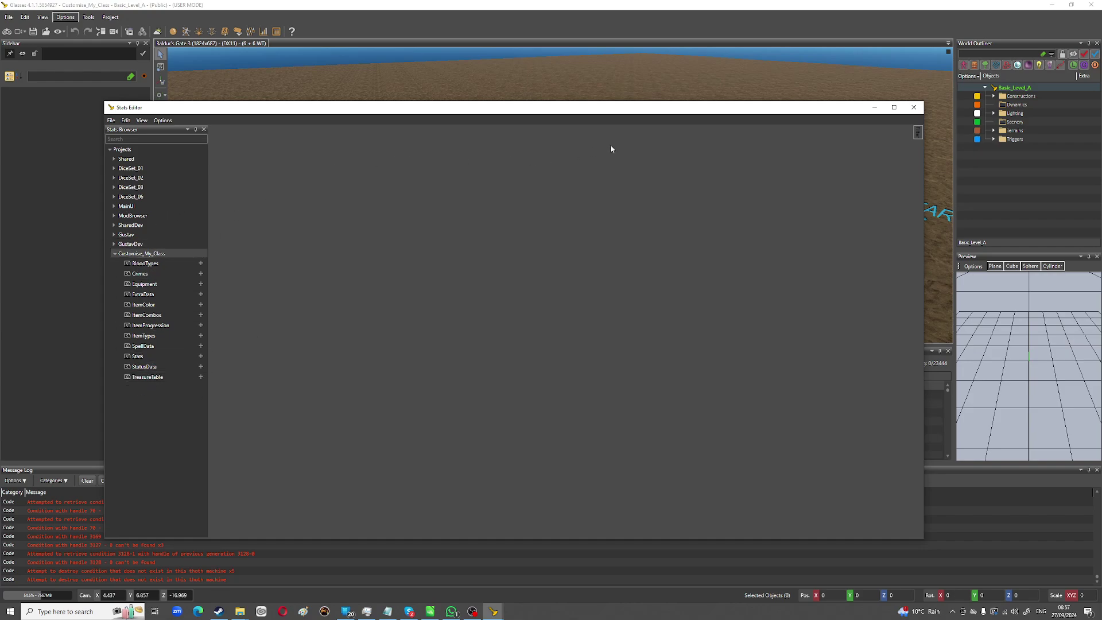
left_click(914, 107)
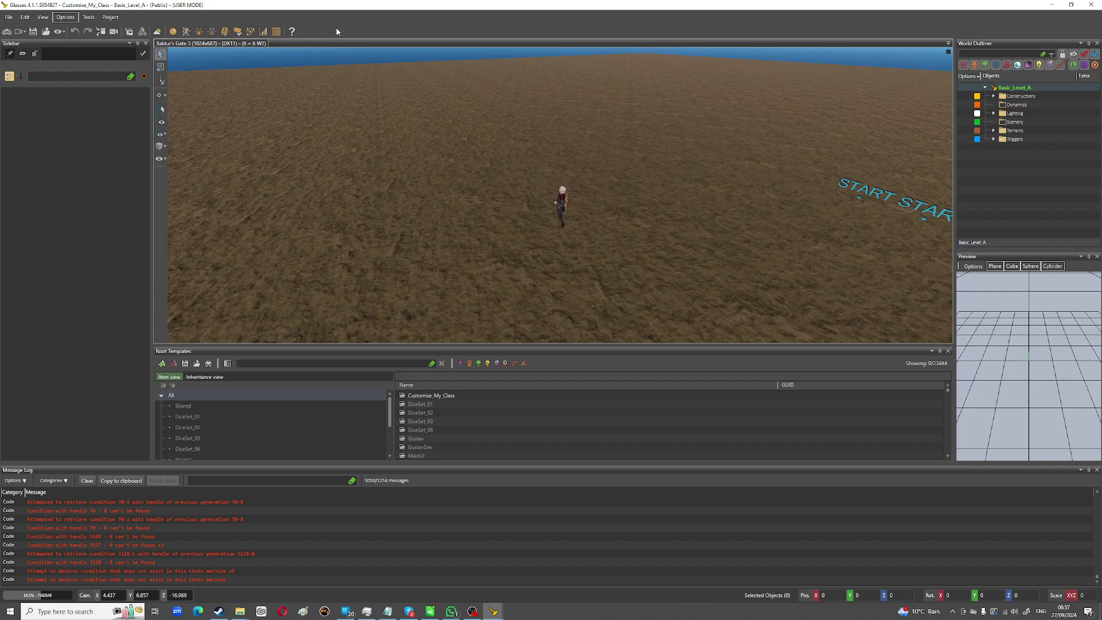
Step: Enter game mode, run the ccStartRespec console command to start a character respec, and close the console
left_click(7, 31)
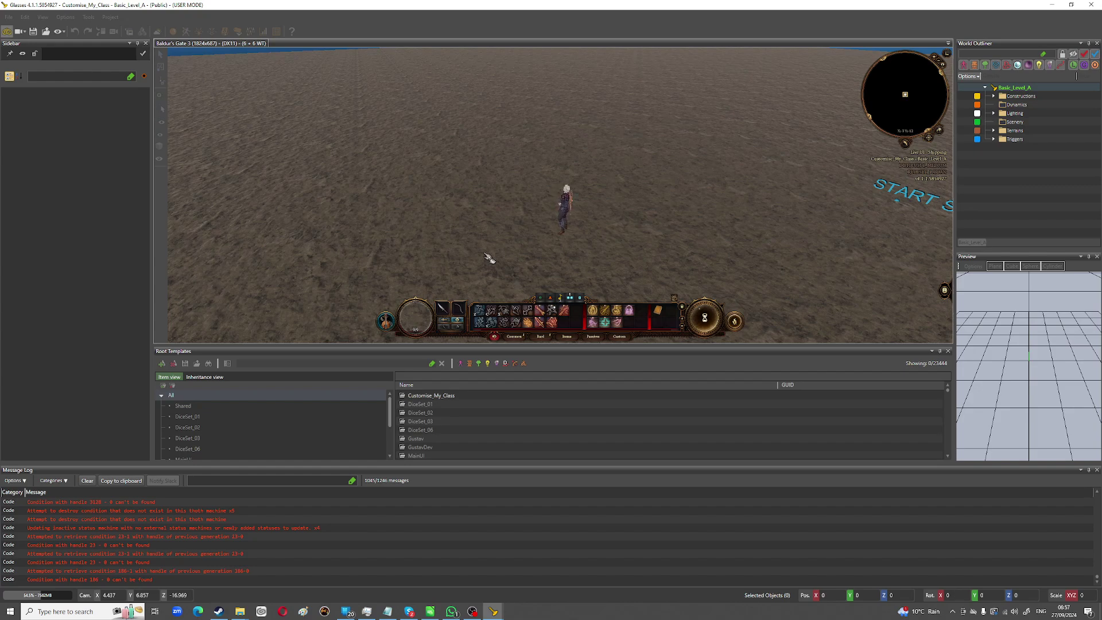
left_click(546, 234)
key("6")
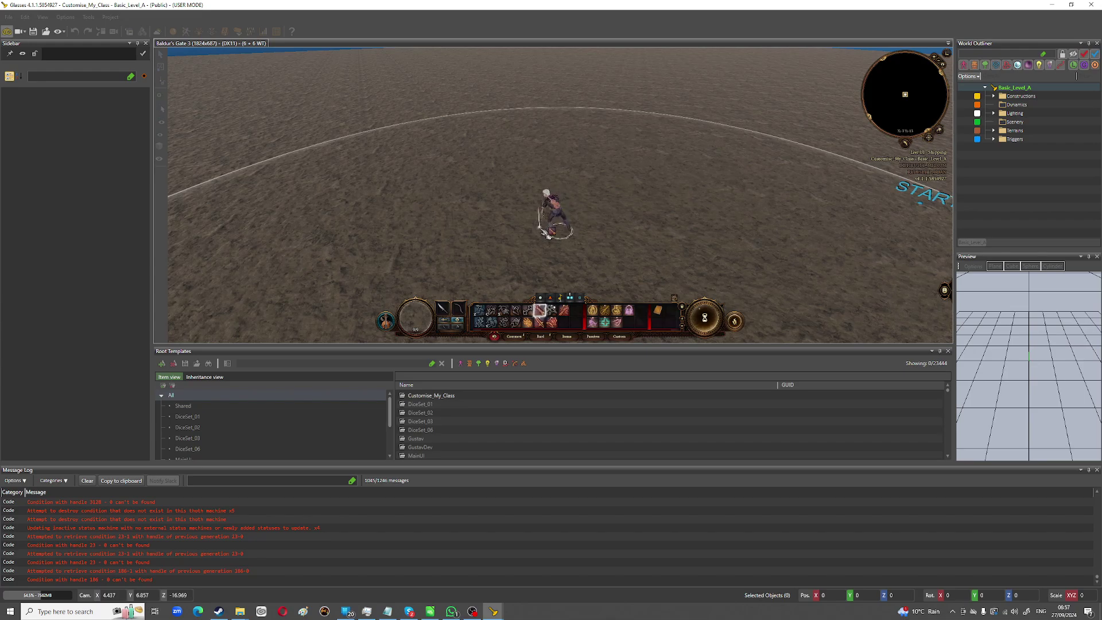
key("grave")
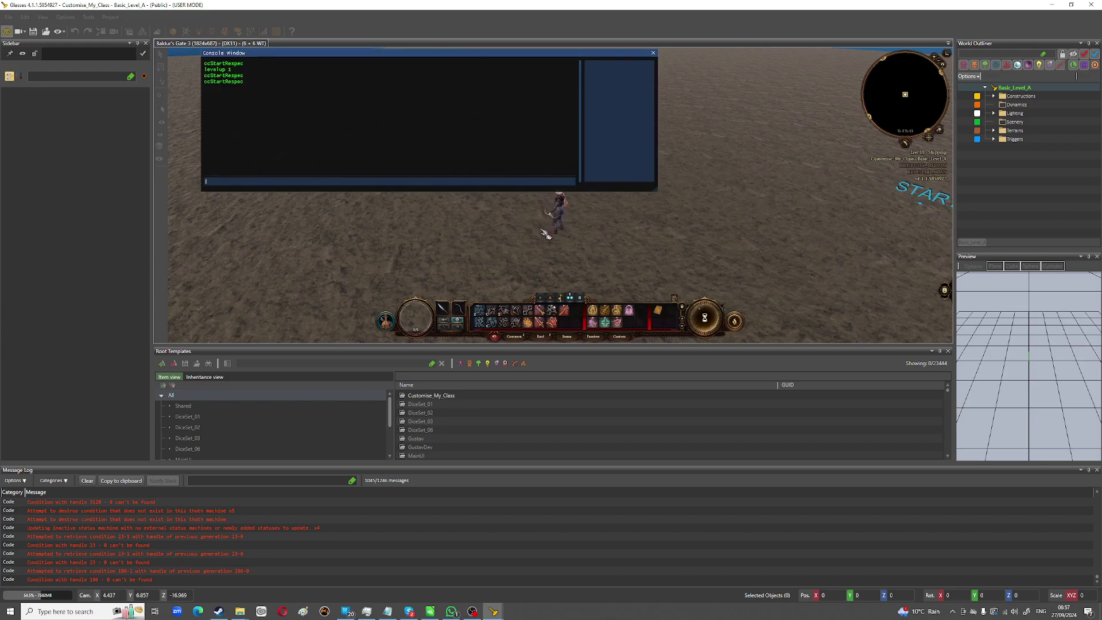
type("ccst")
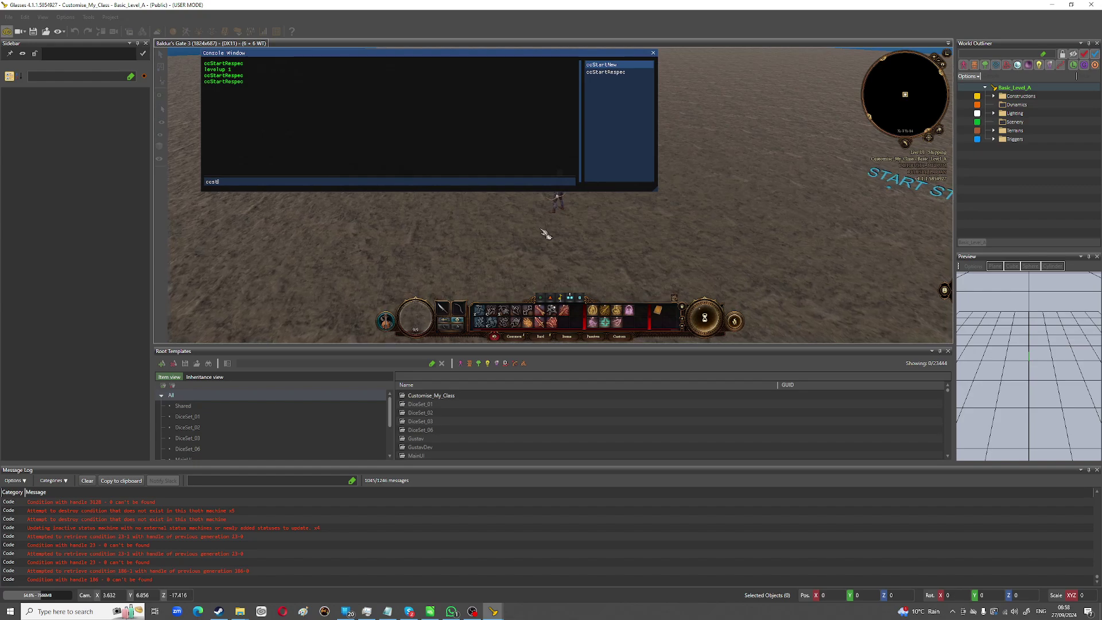
left_click(612, 75)
key("Return")
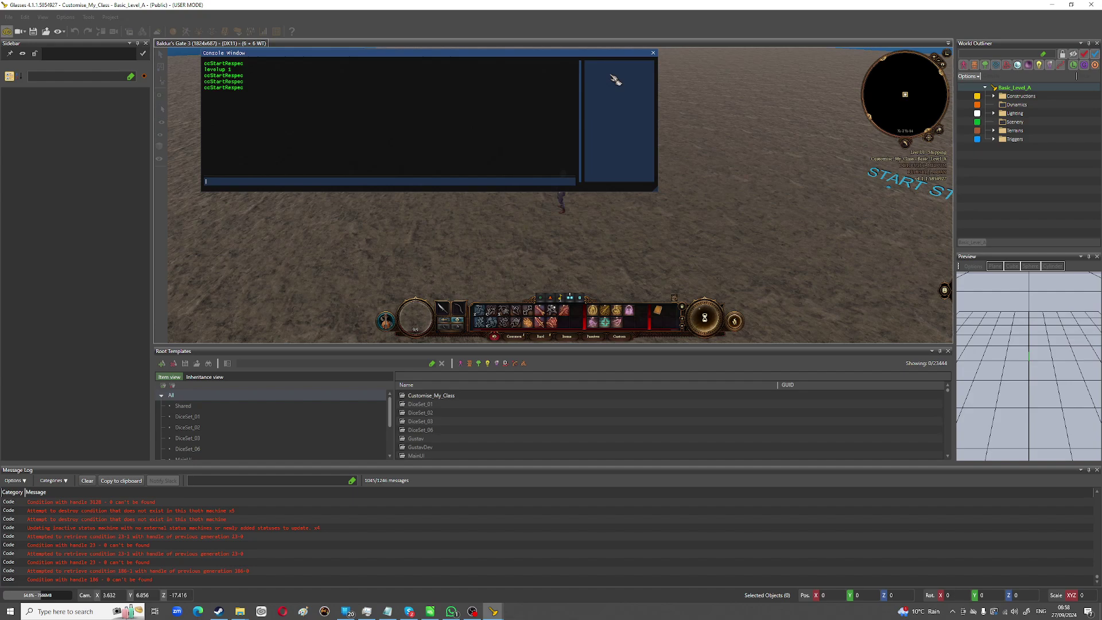
left_click(653, 53)
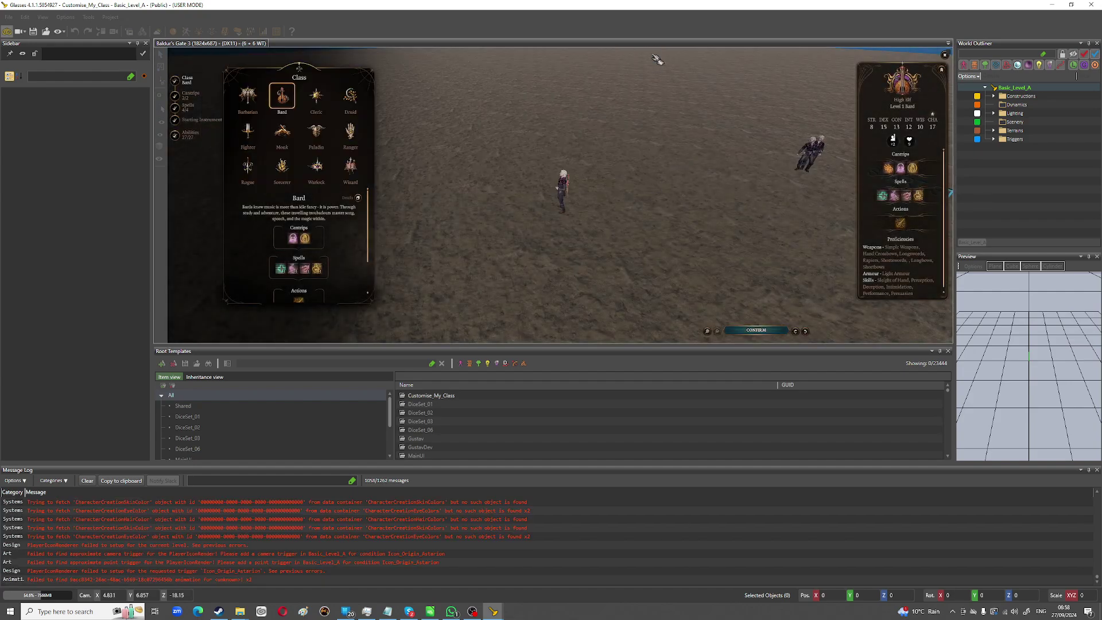
Step: Choose the Barbarian class for the respec and select the first three available cantrips
left_click(244, 103)
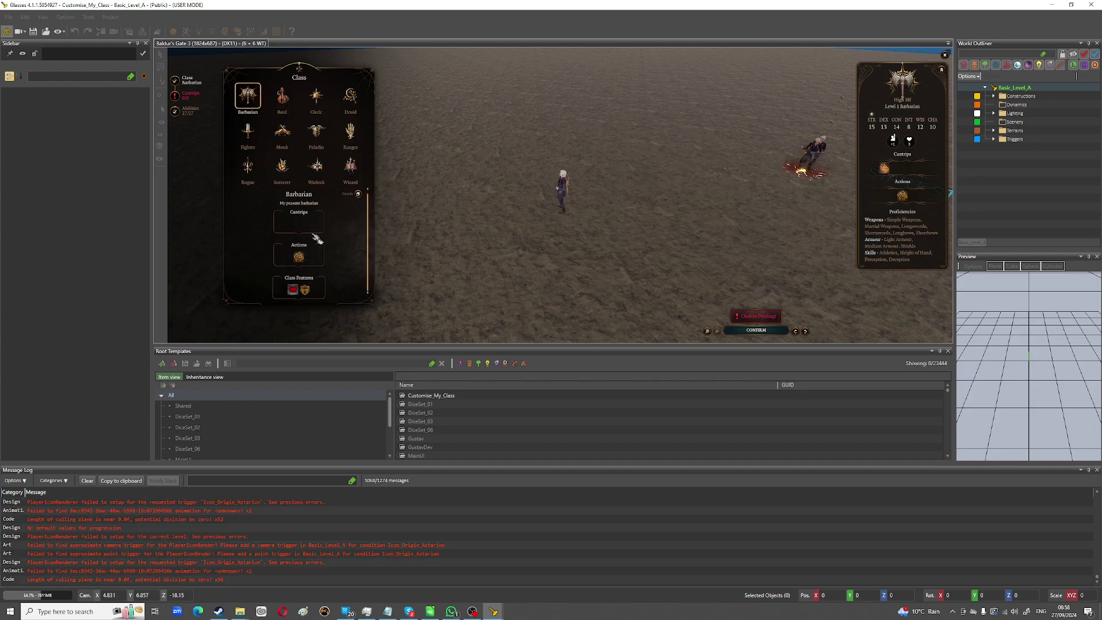
left_click(199, 102)
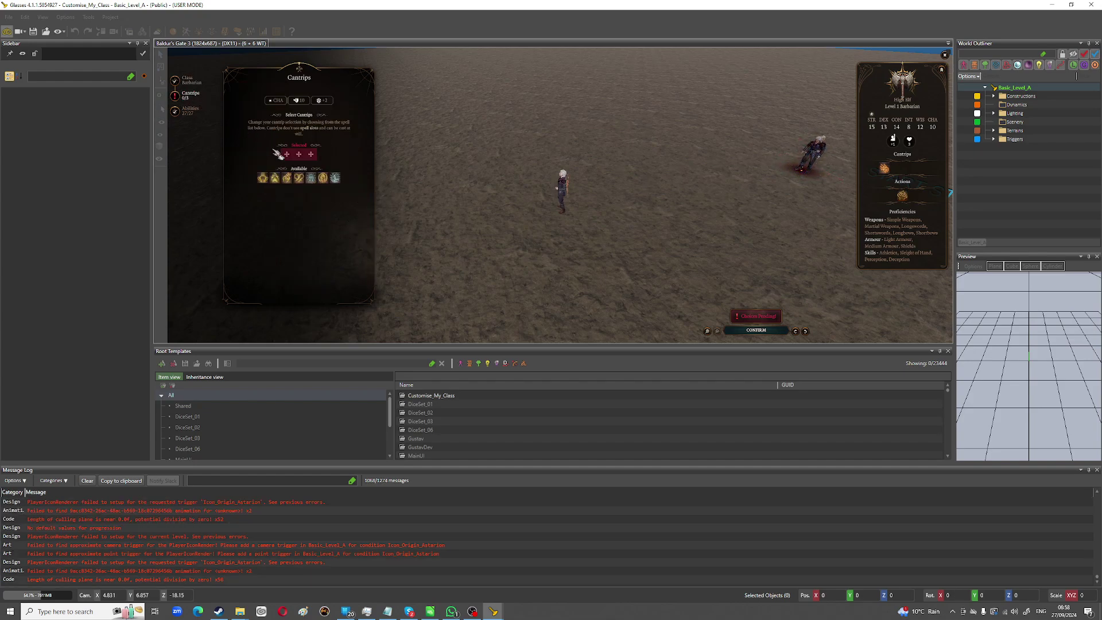
left_click(262, 178)
left_click(274, 178)
left_click(293, 179)
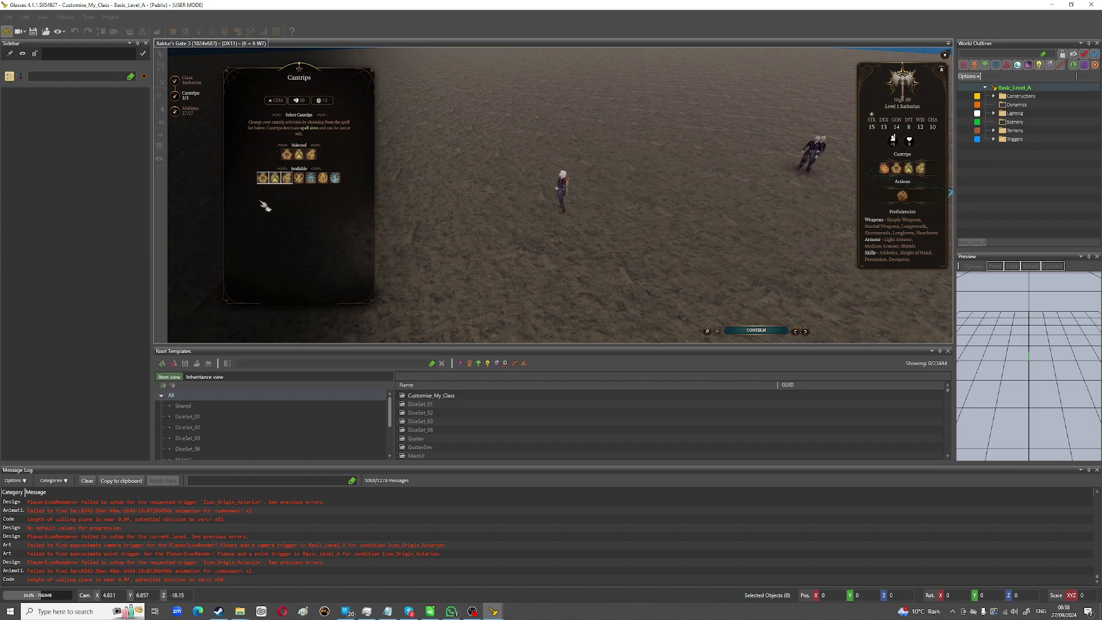
Step: Replace the Athletics skill proficiency with Animal Handling and confirm the Barbarian respec
left_click(189, 111)
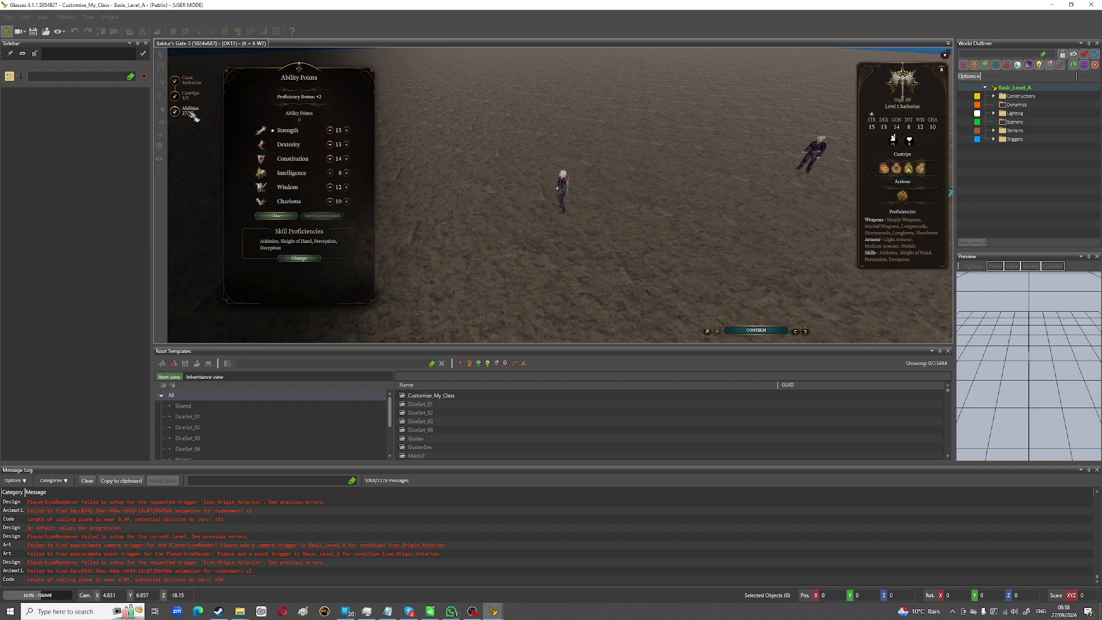
left_click(297, 258)
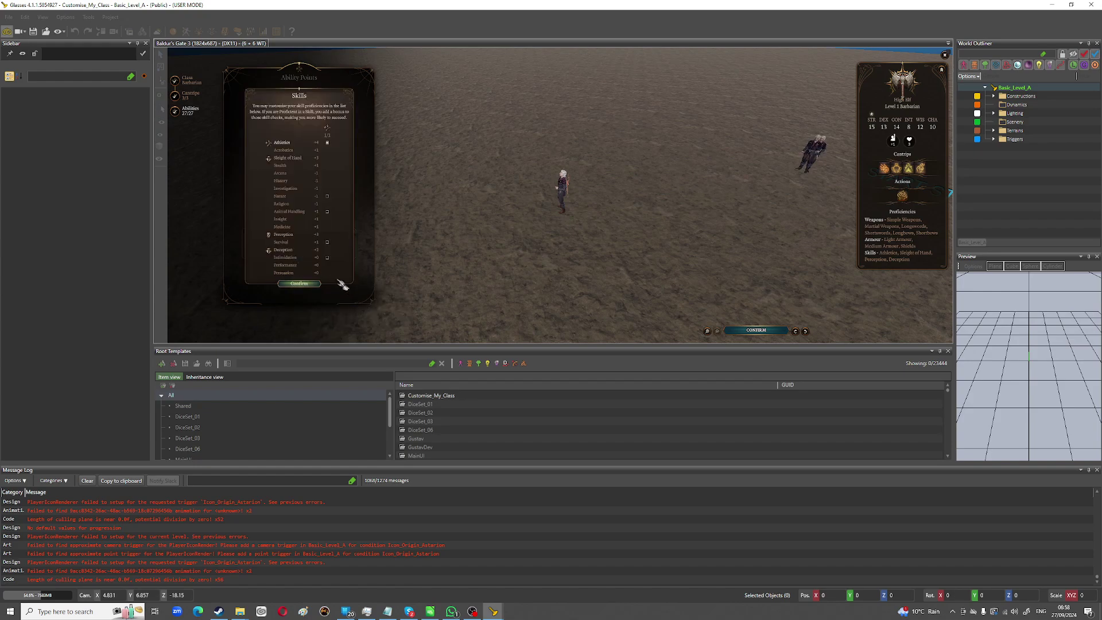
left_click(328, 143)
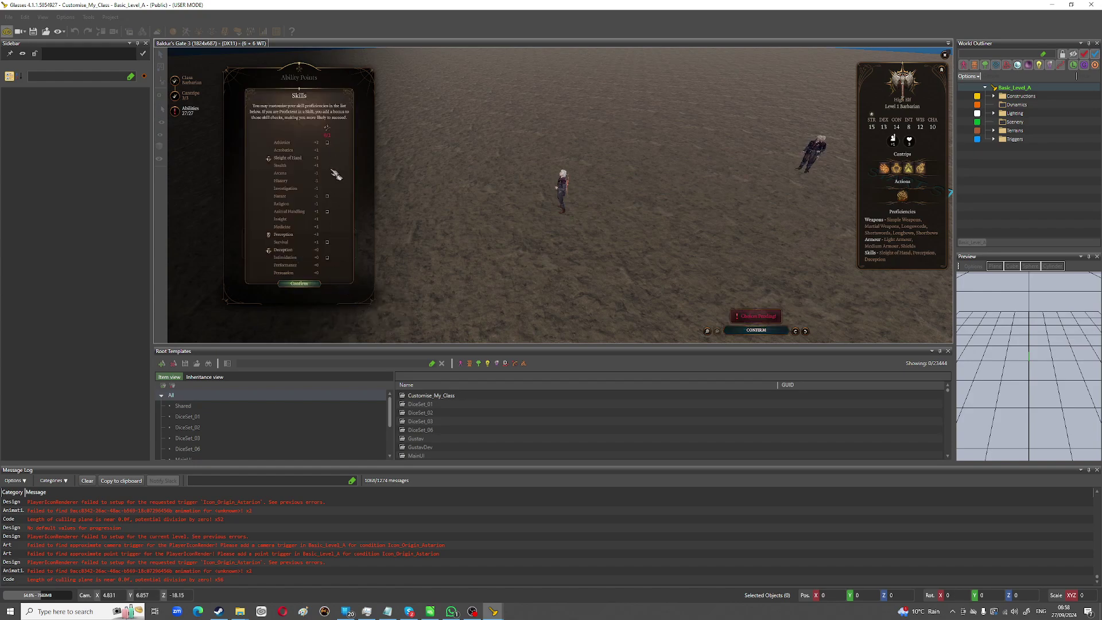
left_click(328, 212)
left_click(299, 284)
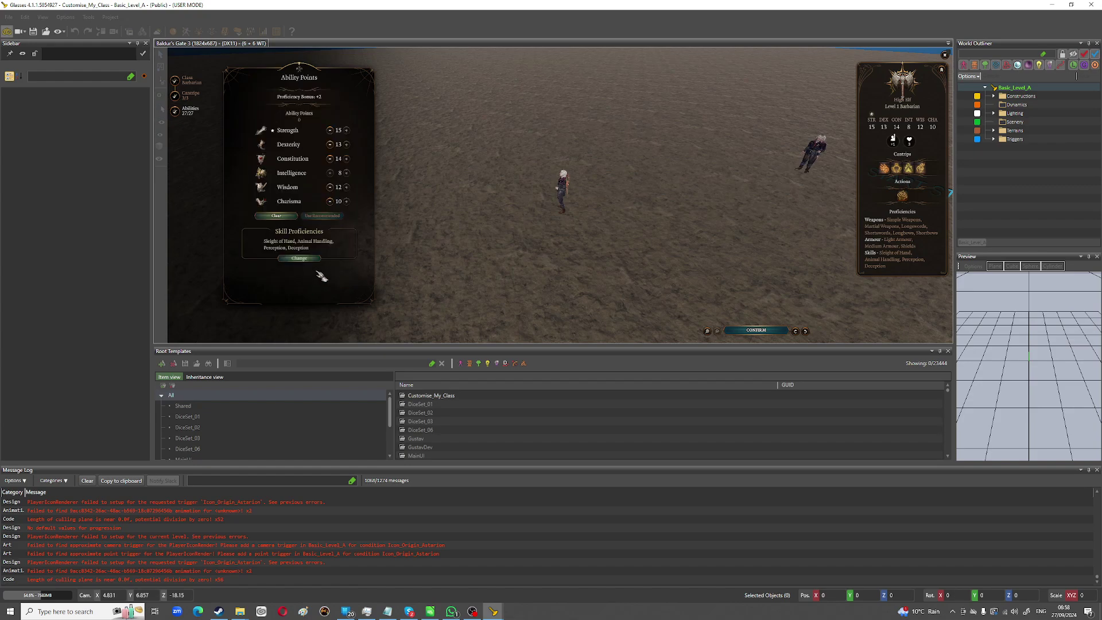
left_click(764, 332)
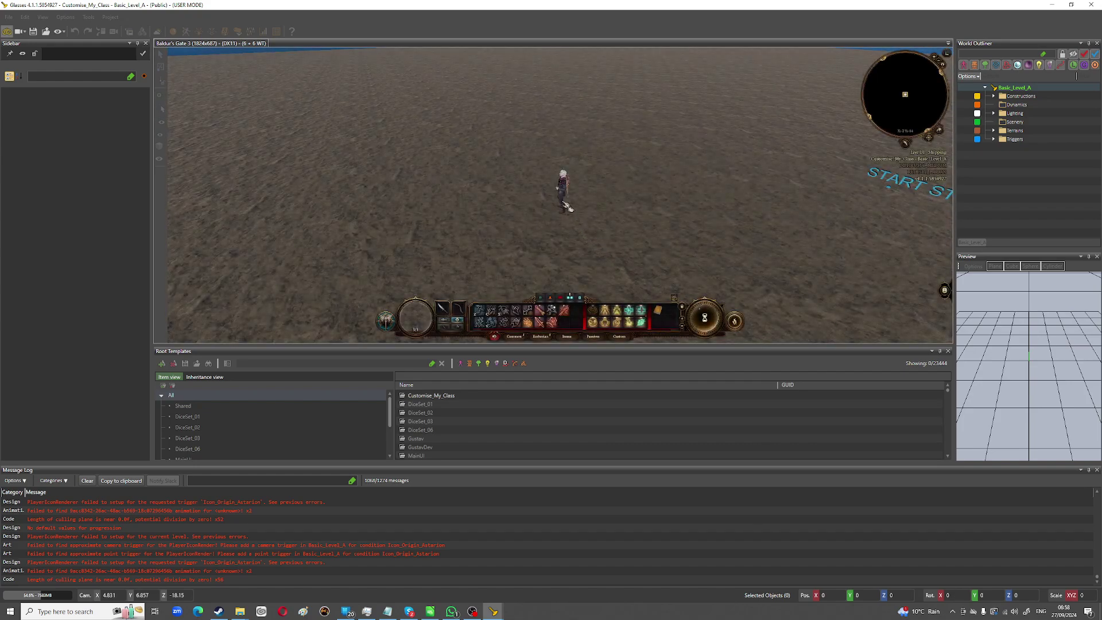
Step: Preview the targeting of one of the Barbarian's new spells in the level, and cancel the cast
left_click(639, 325)
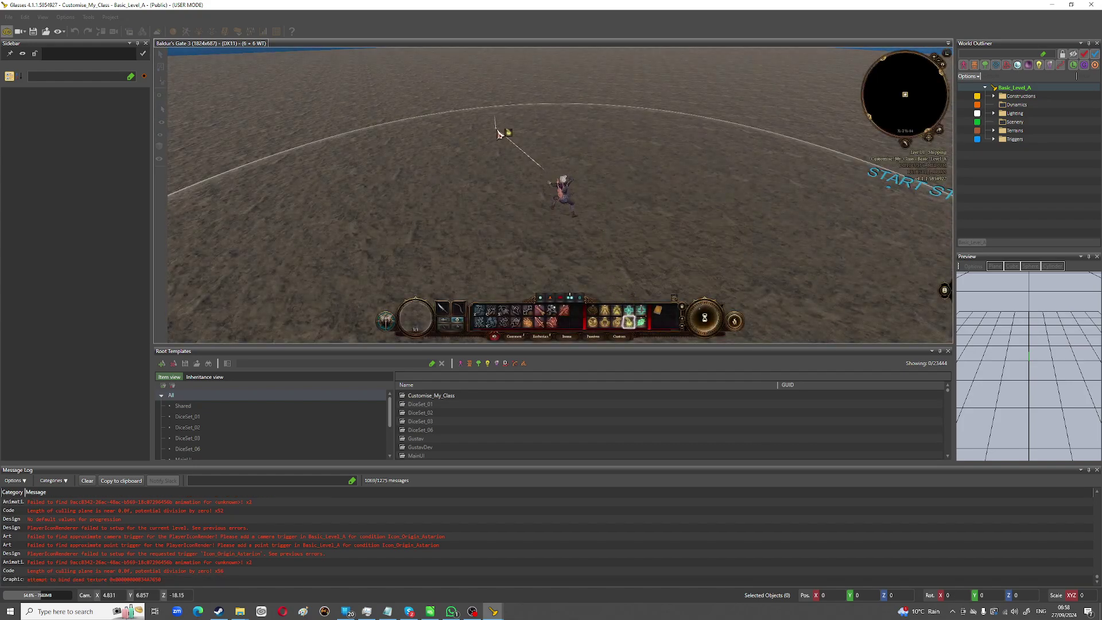
right_click(505, 123)
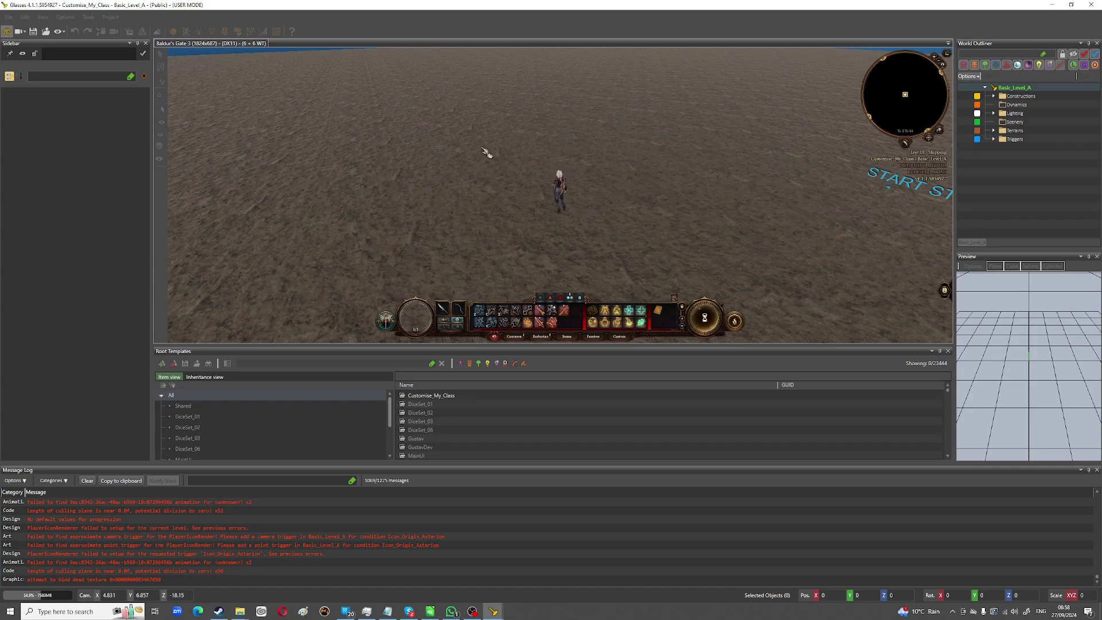
Step: Run the levelup 1 console command for the character, and close the console and the tutorial screen
key("grave")
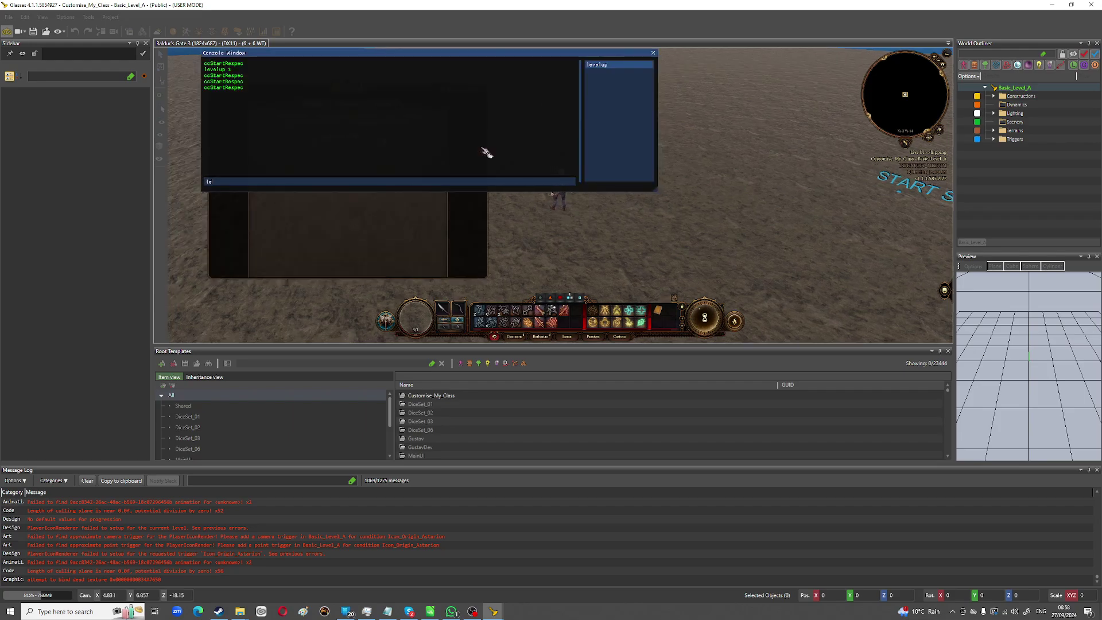
type("levell")
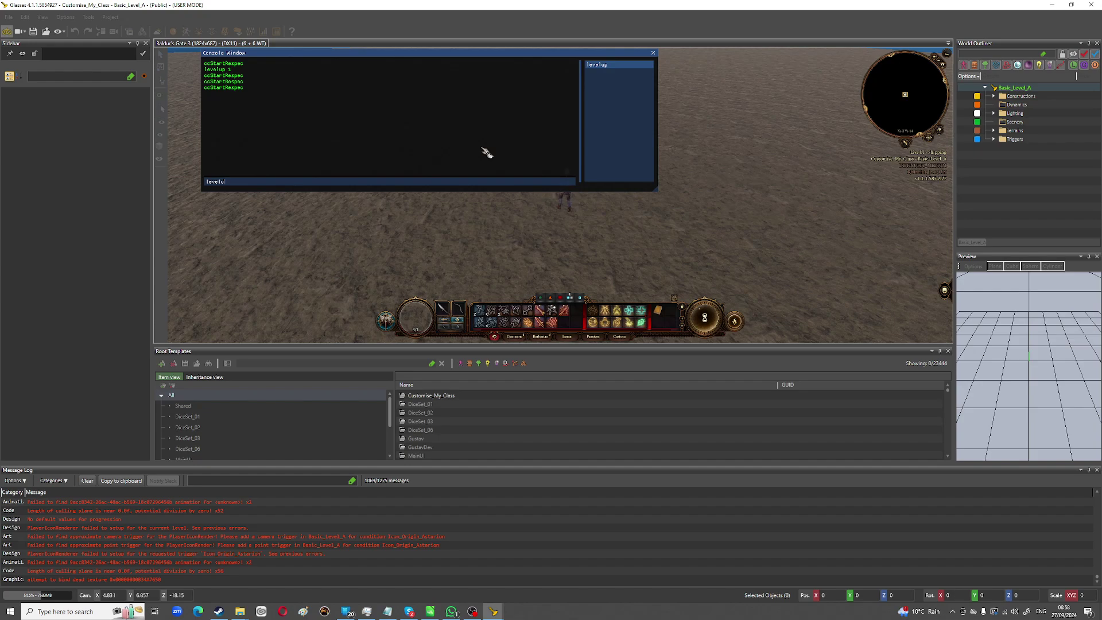
type("p 1")
key("Return")
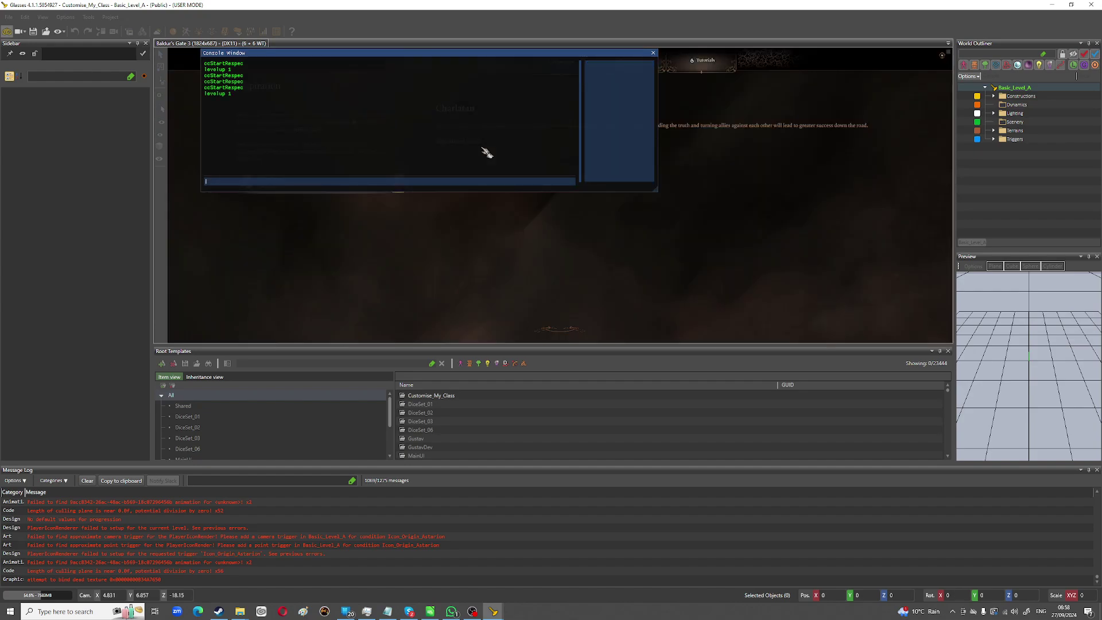
left_click(653, 53)
left_click(943, 56)
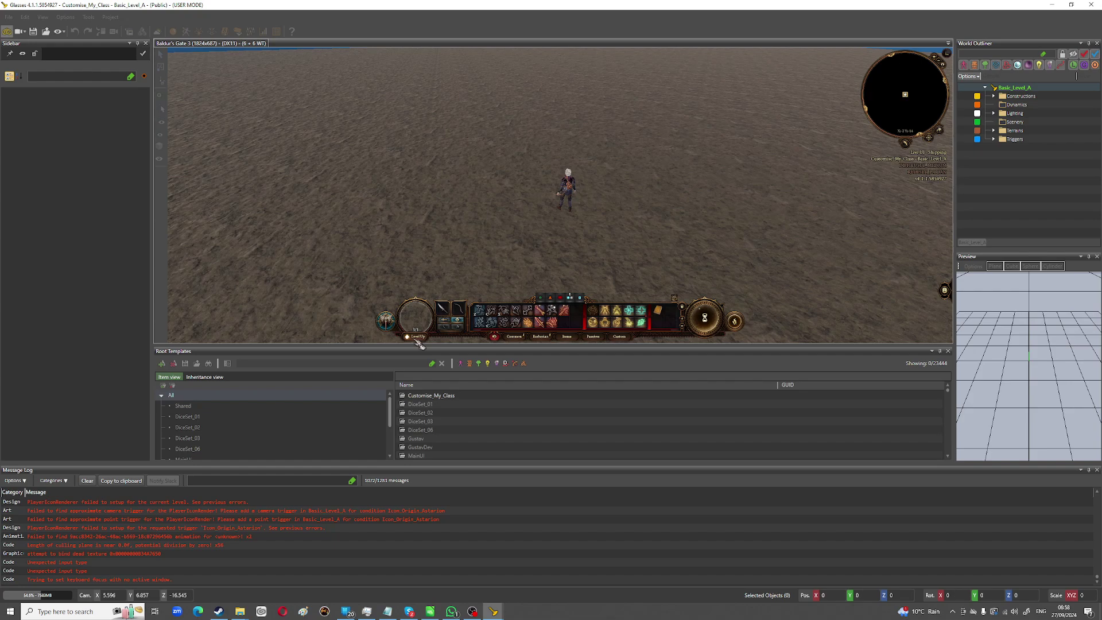
Step: Open the character's level-up and examine the class features, actions and spell options granted at Barbarian level 2
left_click(417, 339)
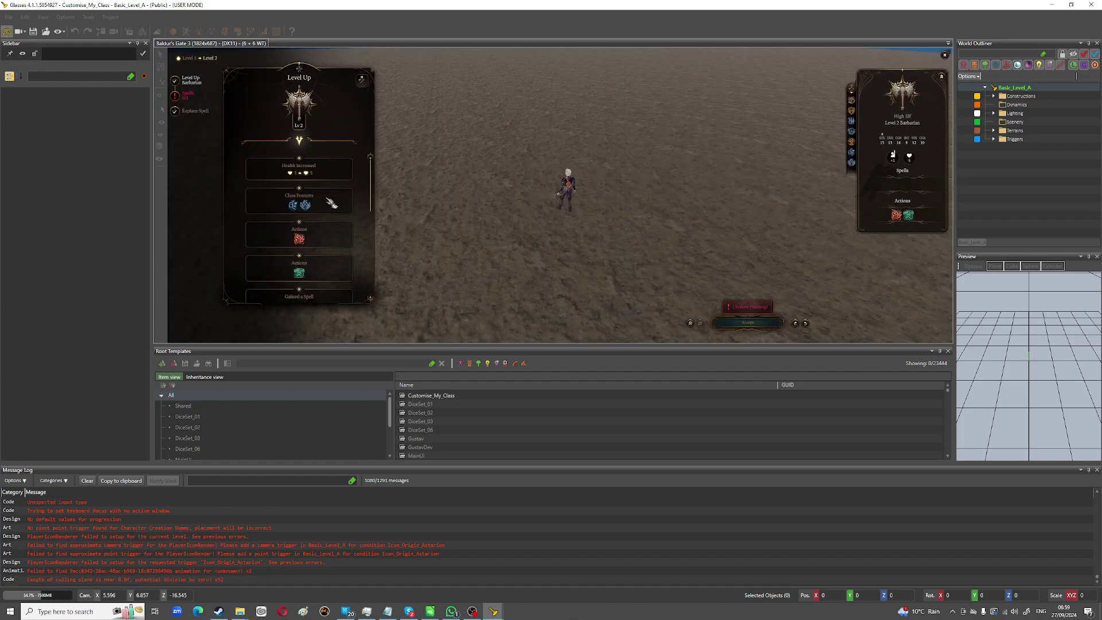
mouse_move(308, 207)
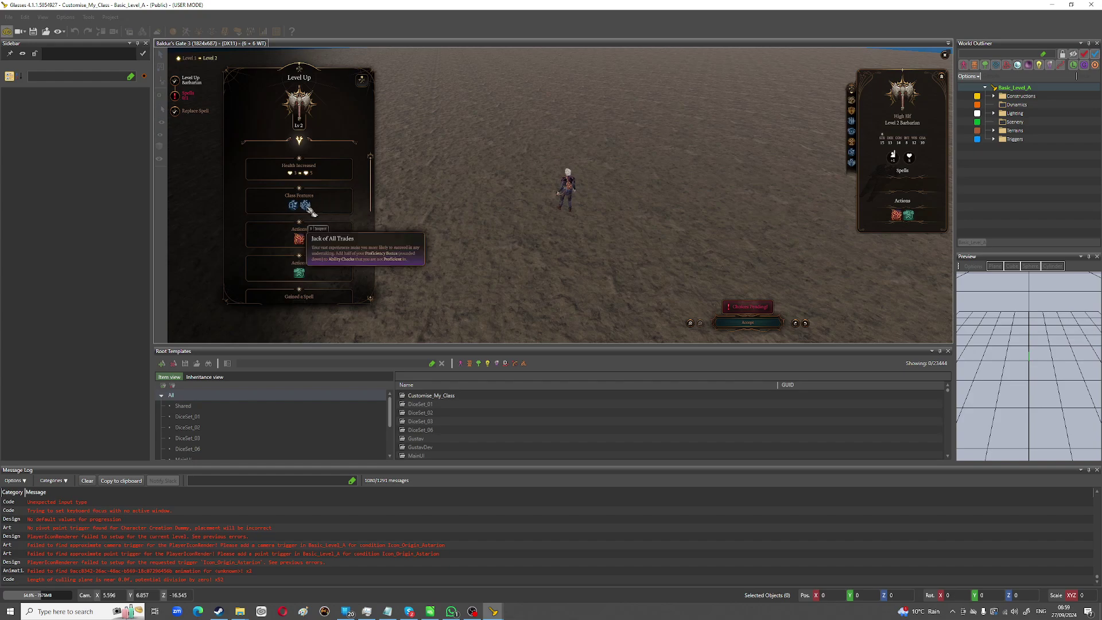
mouse_move(302, 275)
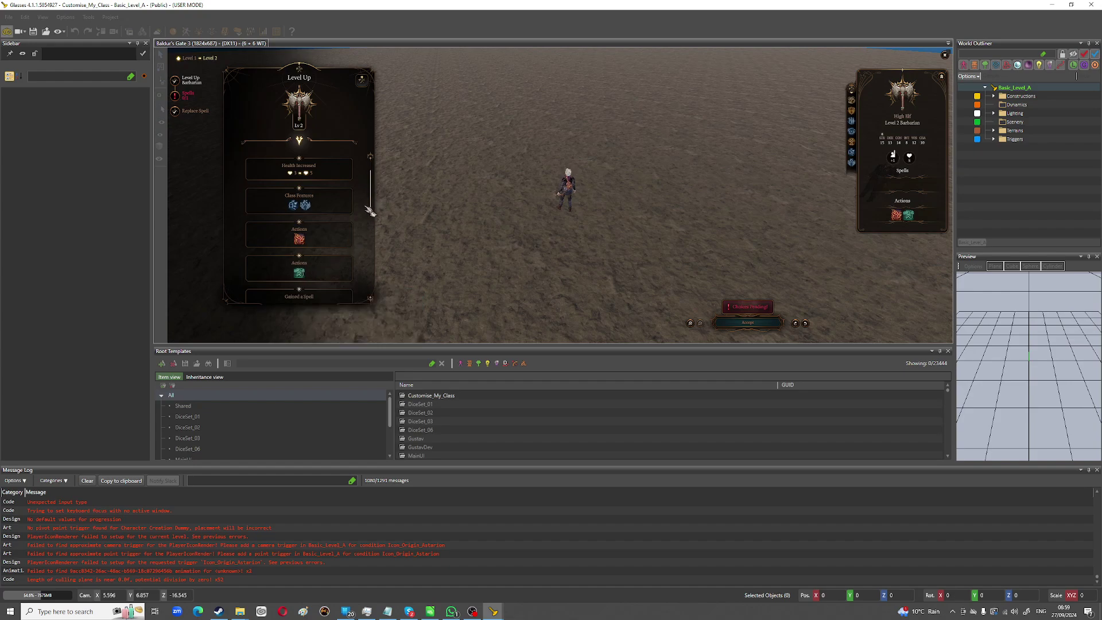
scroll(370, 230, "down", 2)
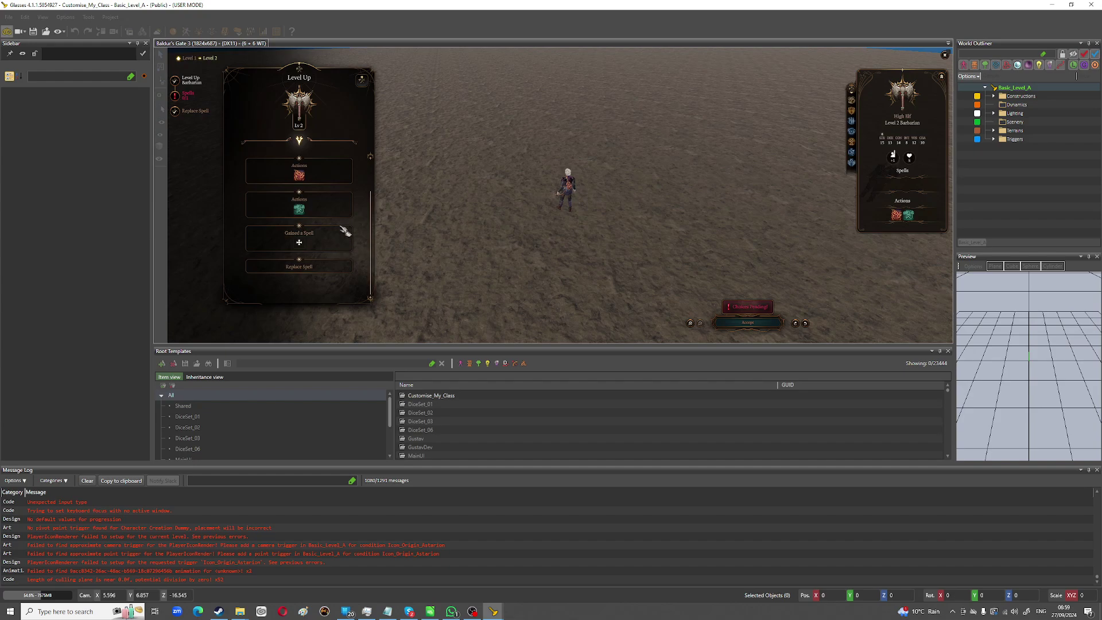
scroll(342, 237, "up", 2)
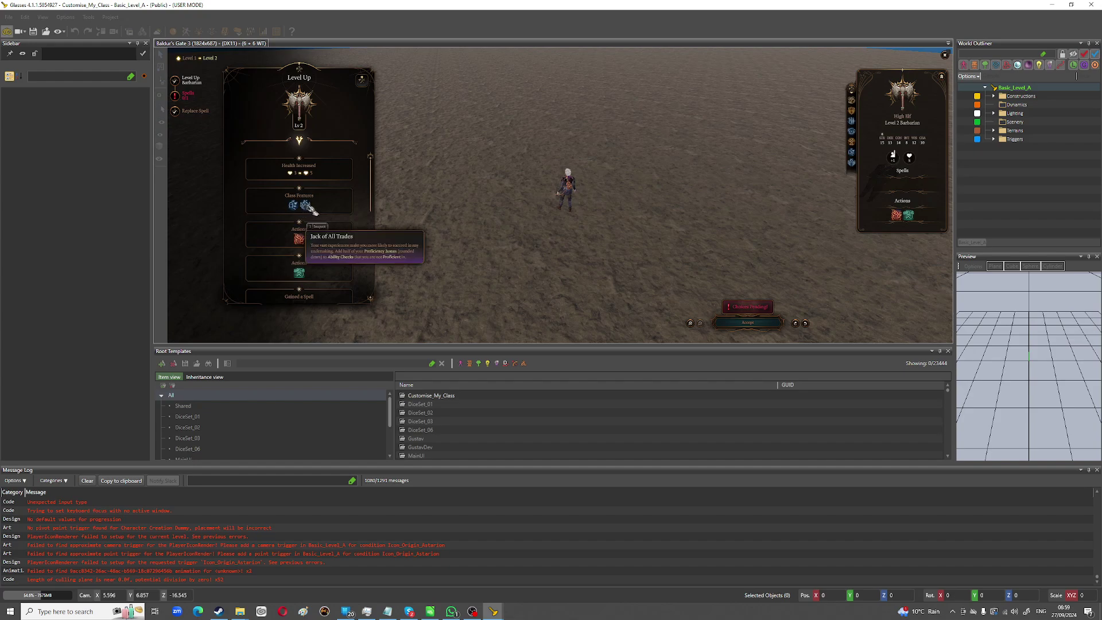
Step: Learn the fifth available spell, check the Replace Spell options, and accept the level 2 Barbarian level-up
left_click(188, 95)
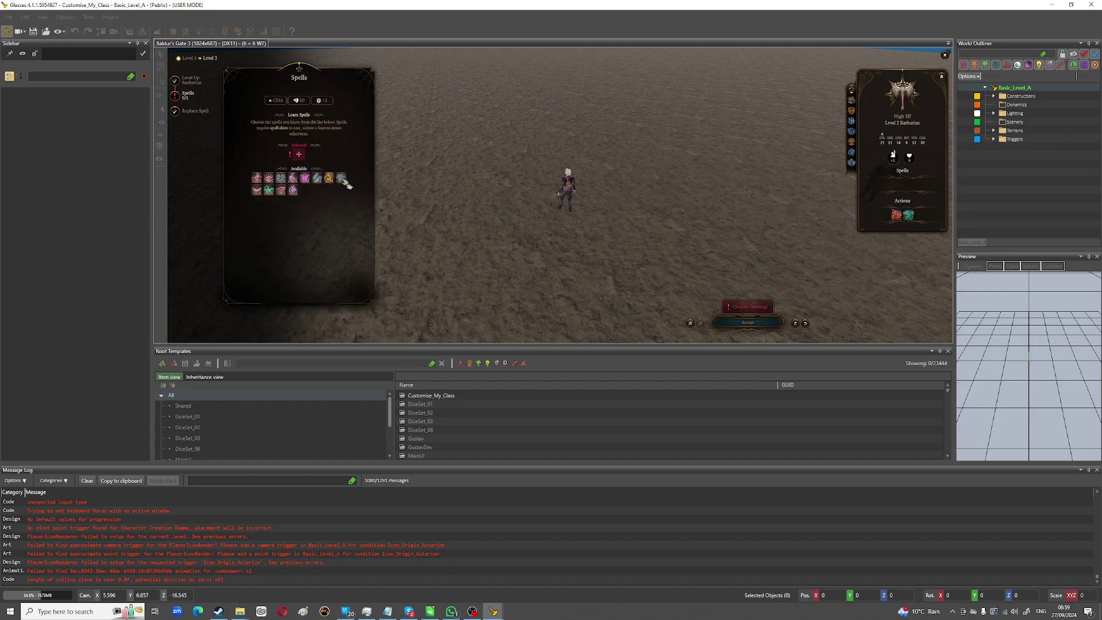
mouse_move(285, 196)
left_click(305, 178)
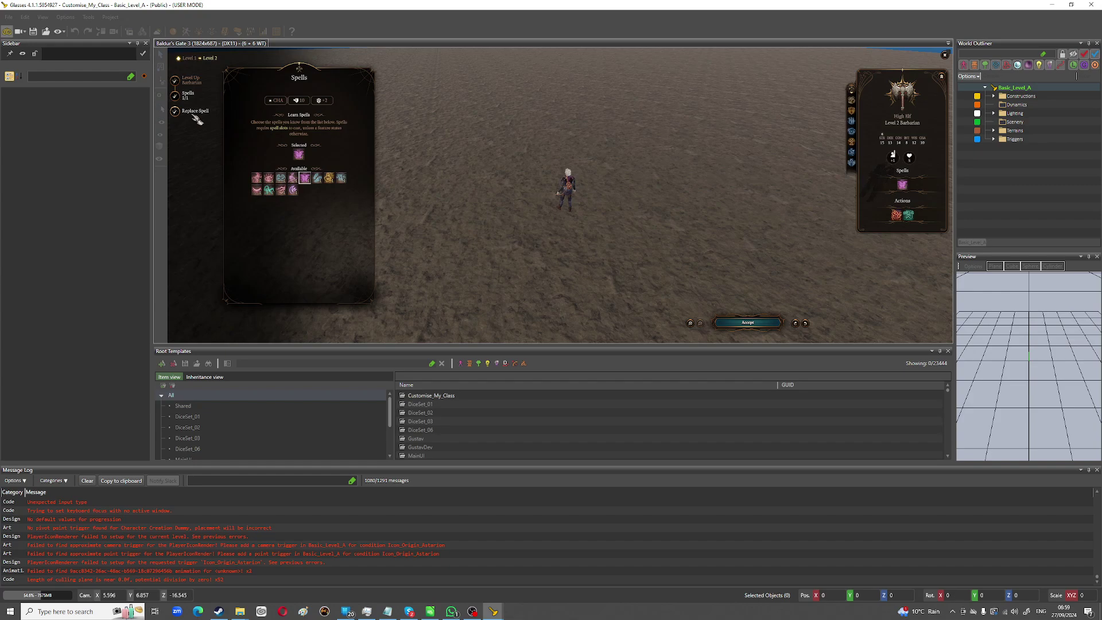
left_click(195, 112)
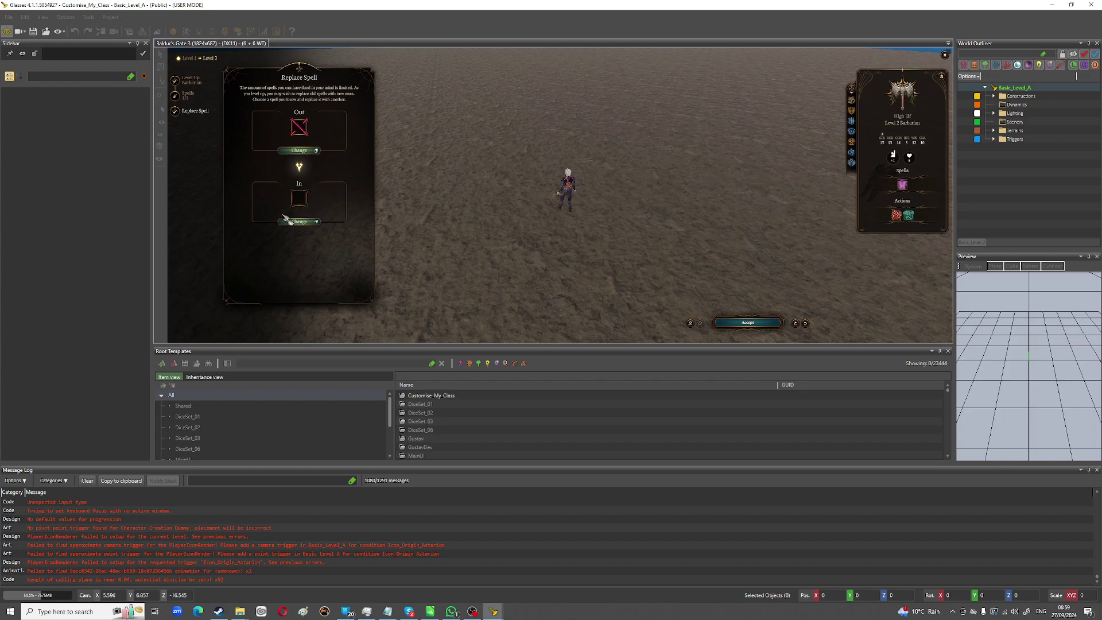
left_click(187, 101)
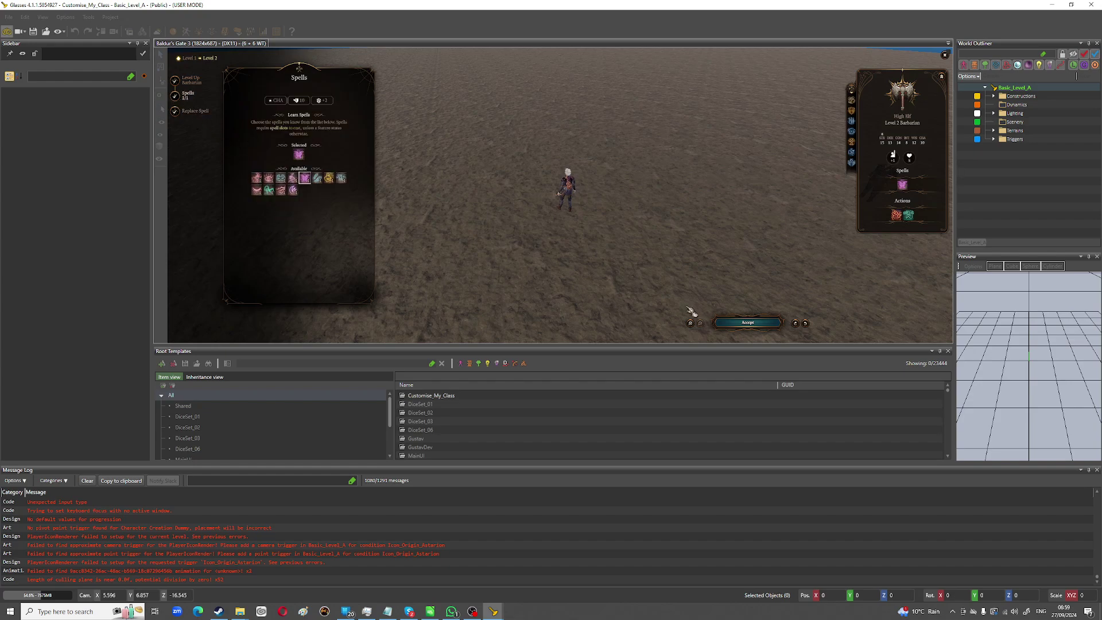
left_click(748, 322)
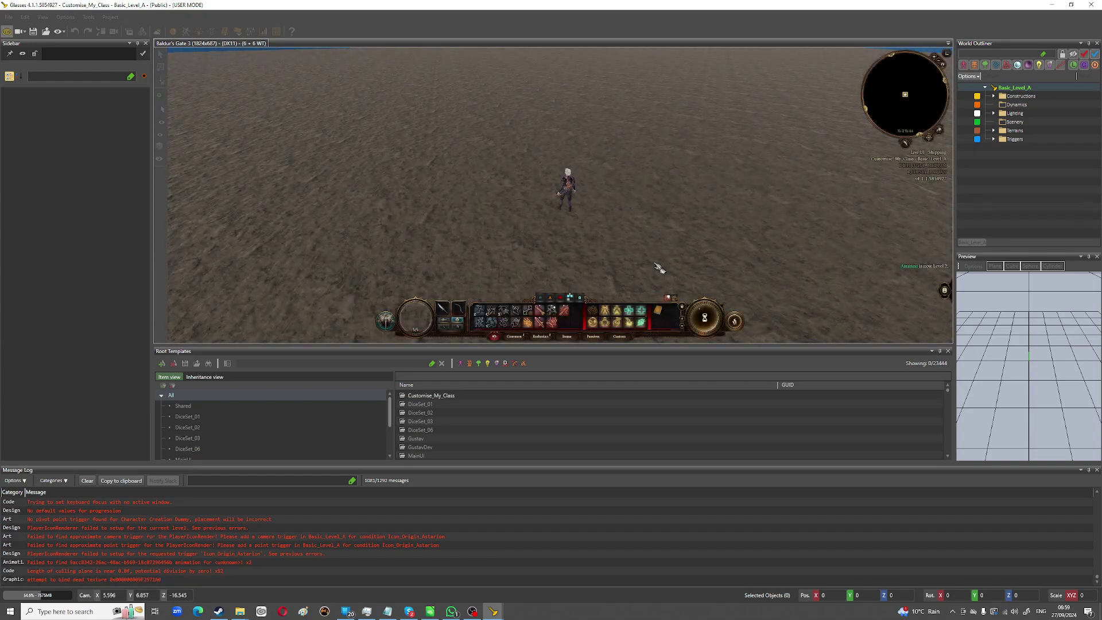
Step: Examine the level 2 Barbarian's character sheet and the spellbook's class, reaction and common actions, including its option to learn more spells
key("i")
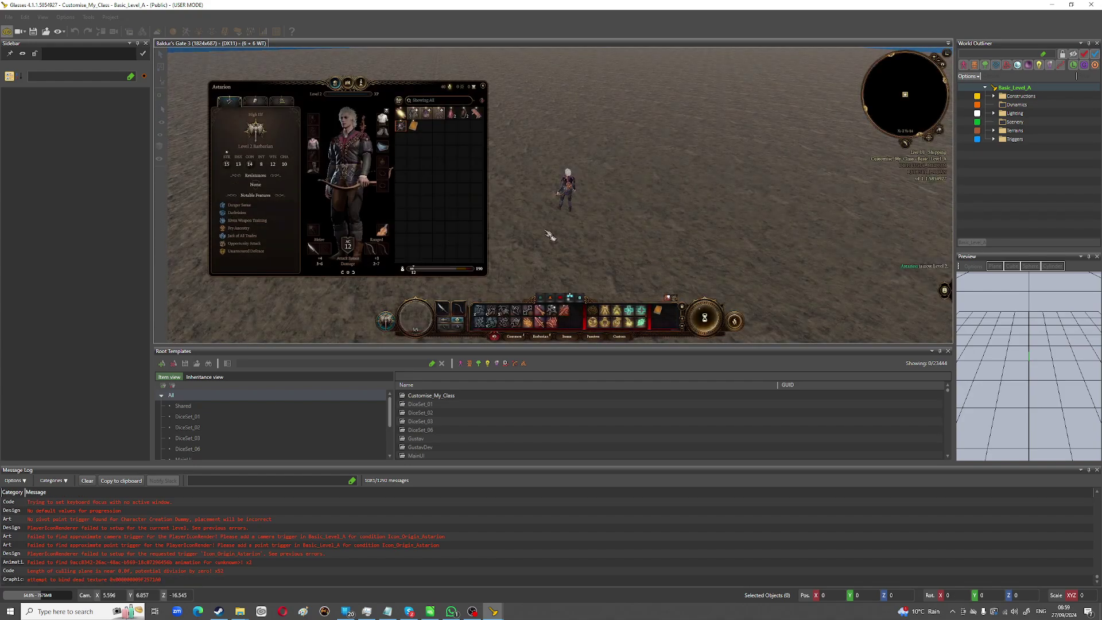
left_click(349, 84)
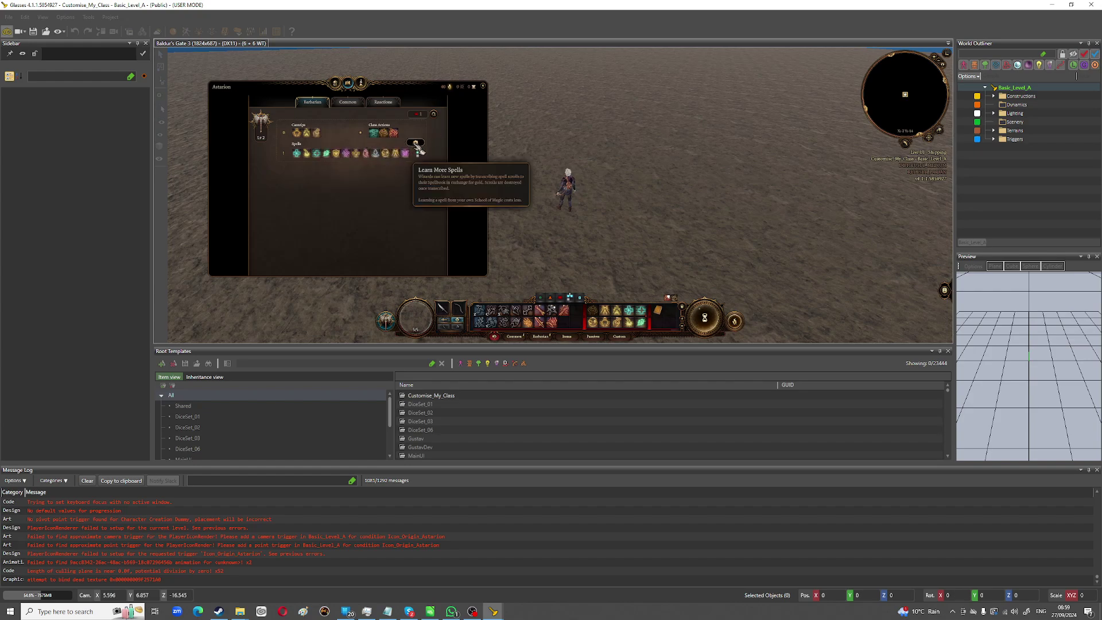
left_click(416, 145)
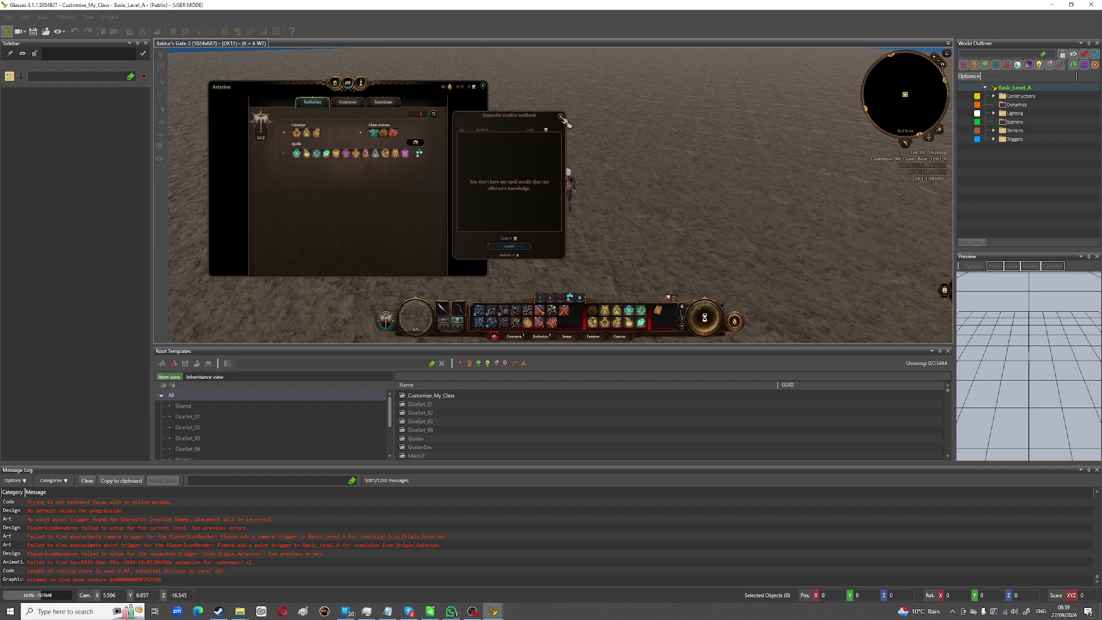
left_click(562, 117)
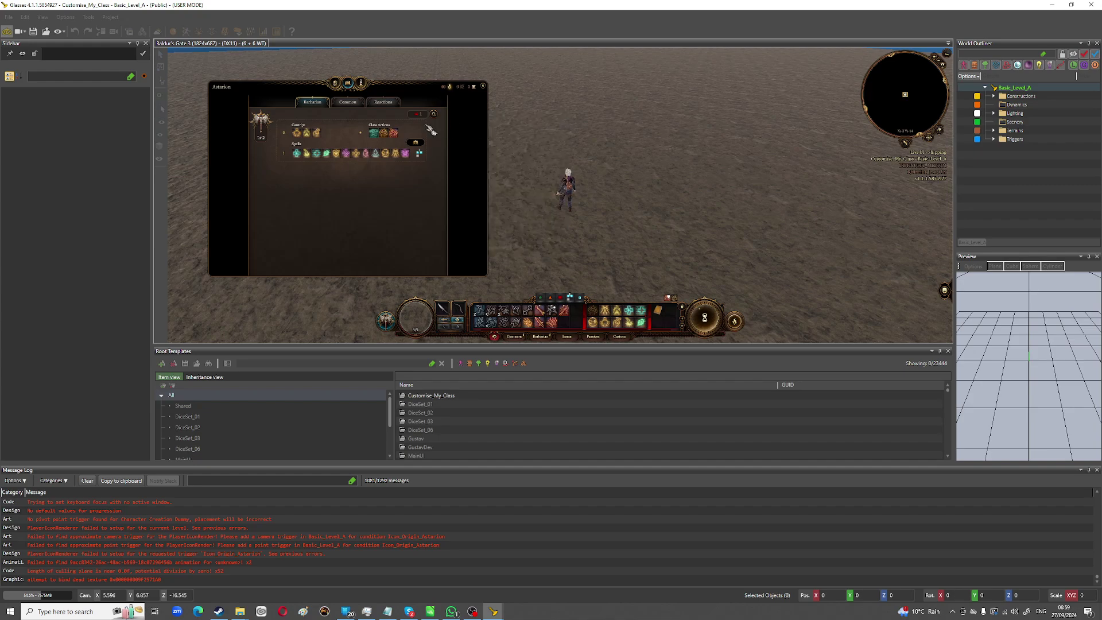
left_click(382, 103)
left_click(348, 103)
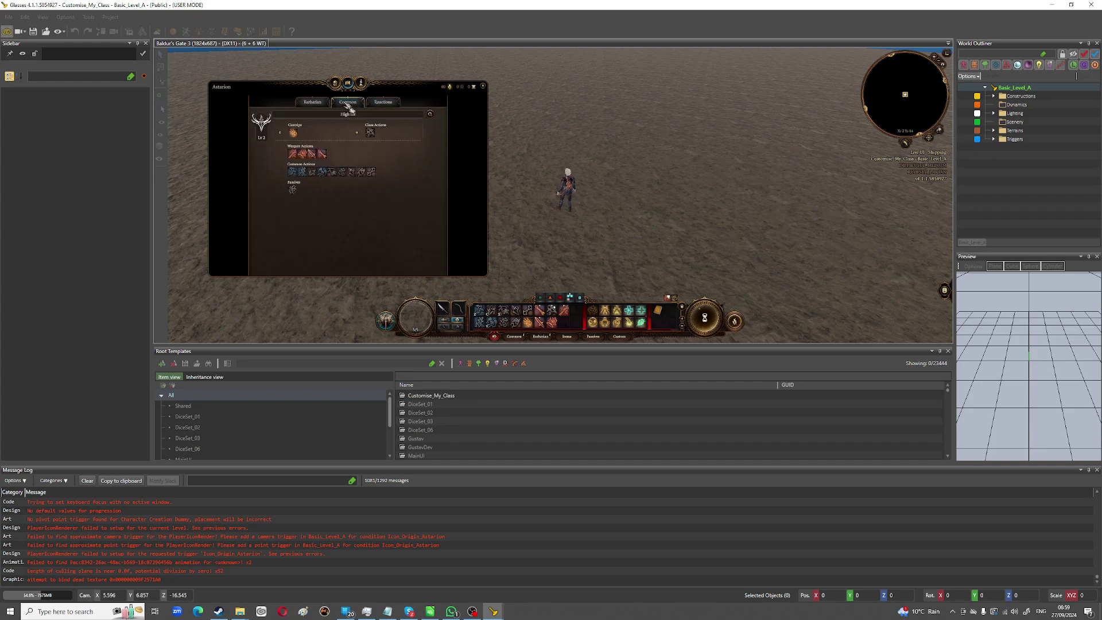
Step: Compare the Barbarian and Common pages of the character's spellbook and close it
left_click(312, 106)
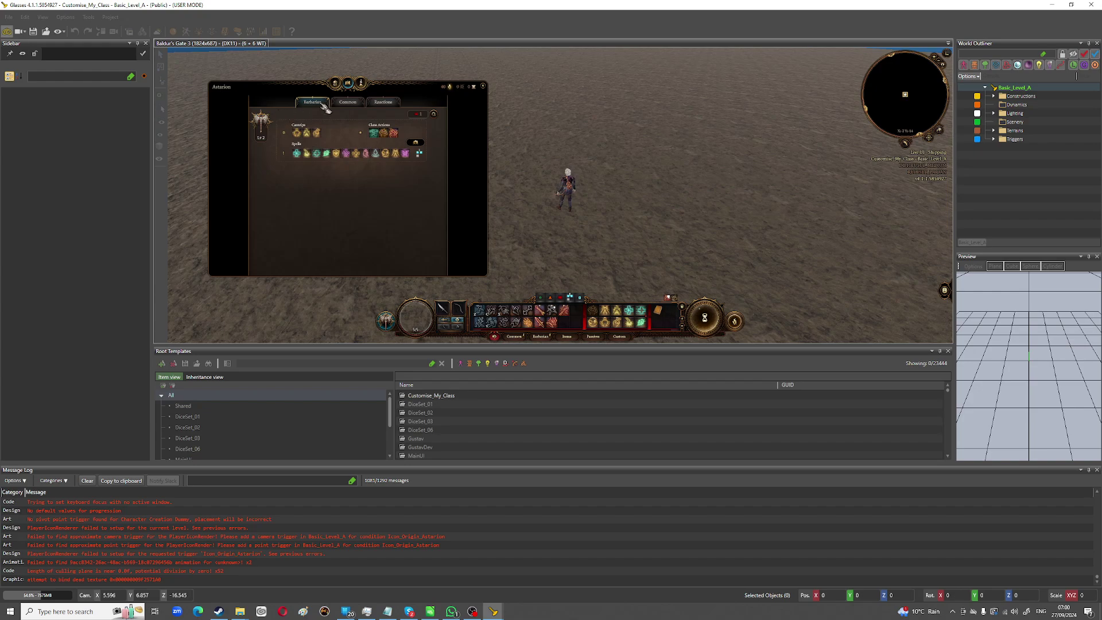
left_click(347, 107)
key("c")
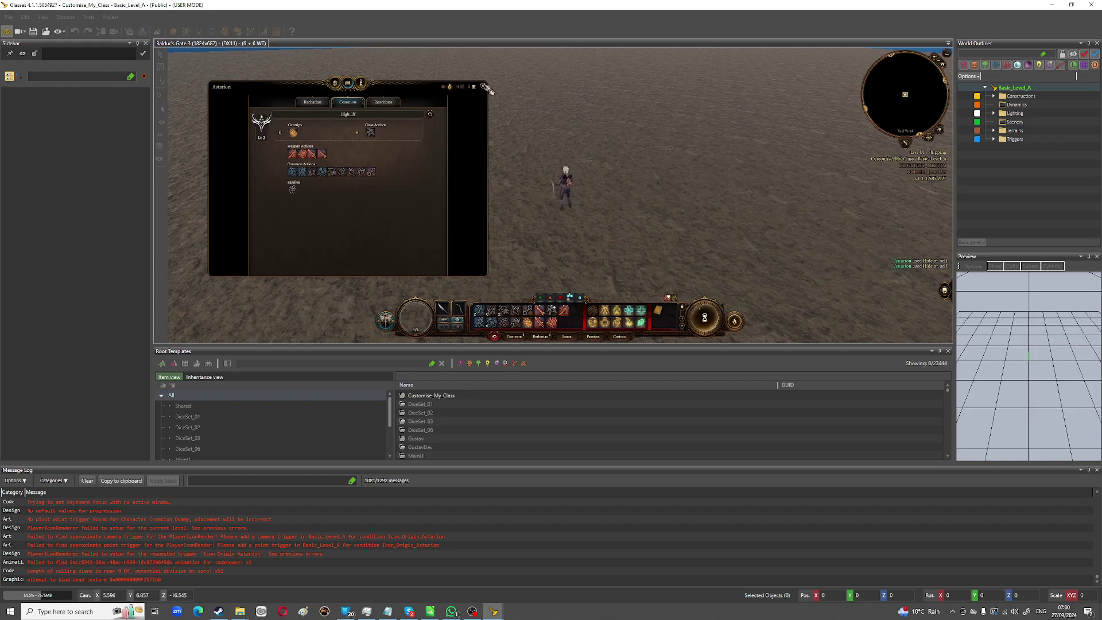
left_click(317, 104)
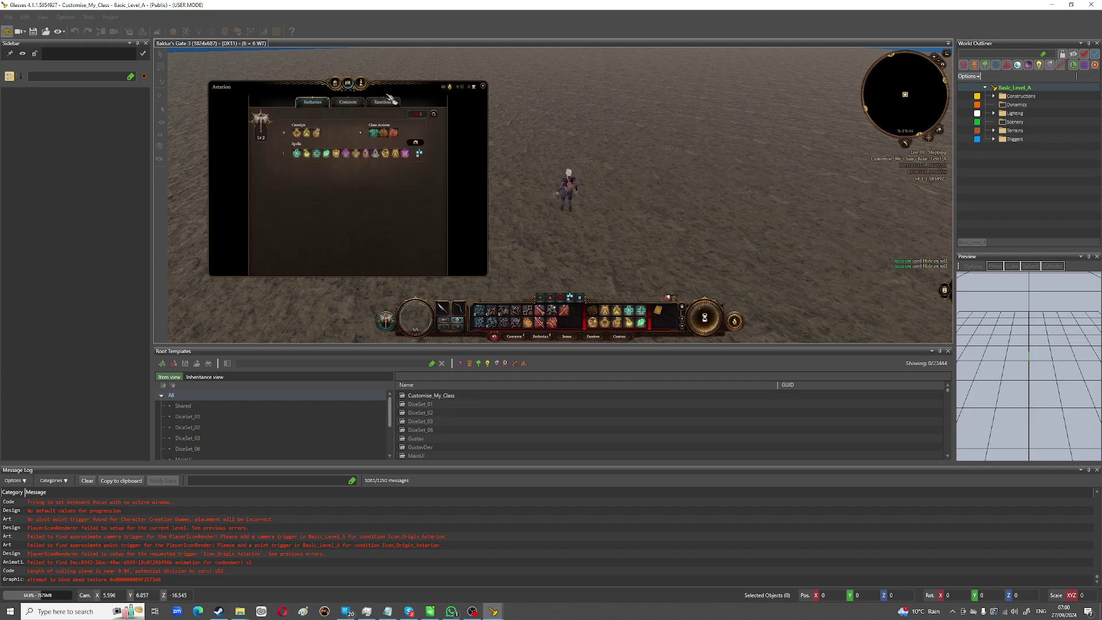
left_click(484, 87)
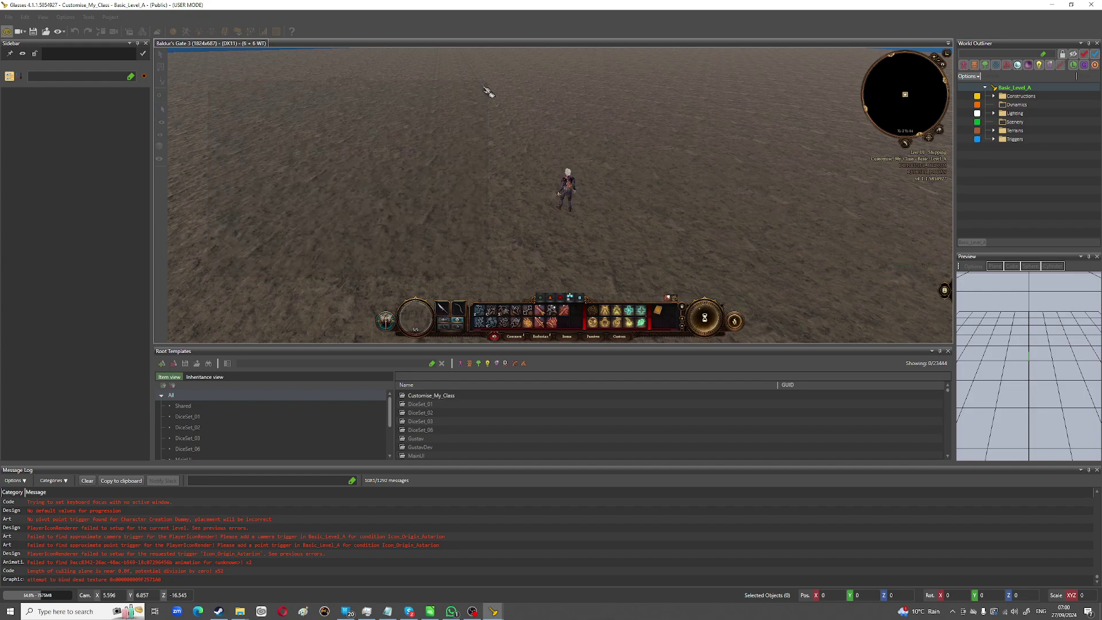
Step: Open the character's inventory sheet and review the level 2 Barbarian's class details and the spells on the hotbar
key("i")
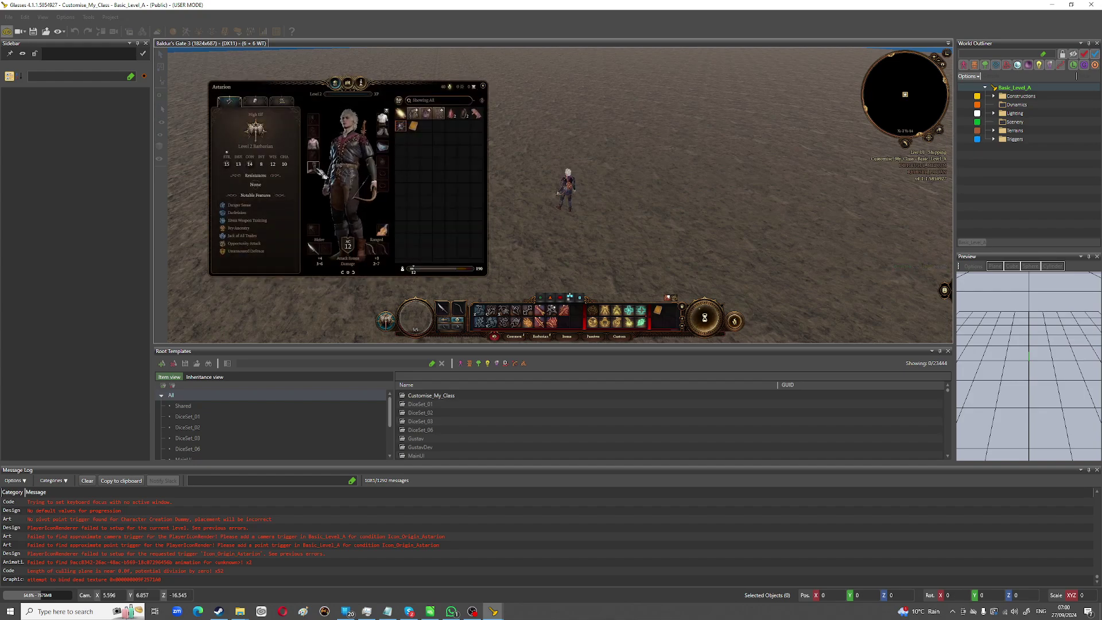
mouse_move(266, 168)
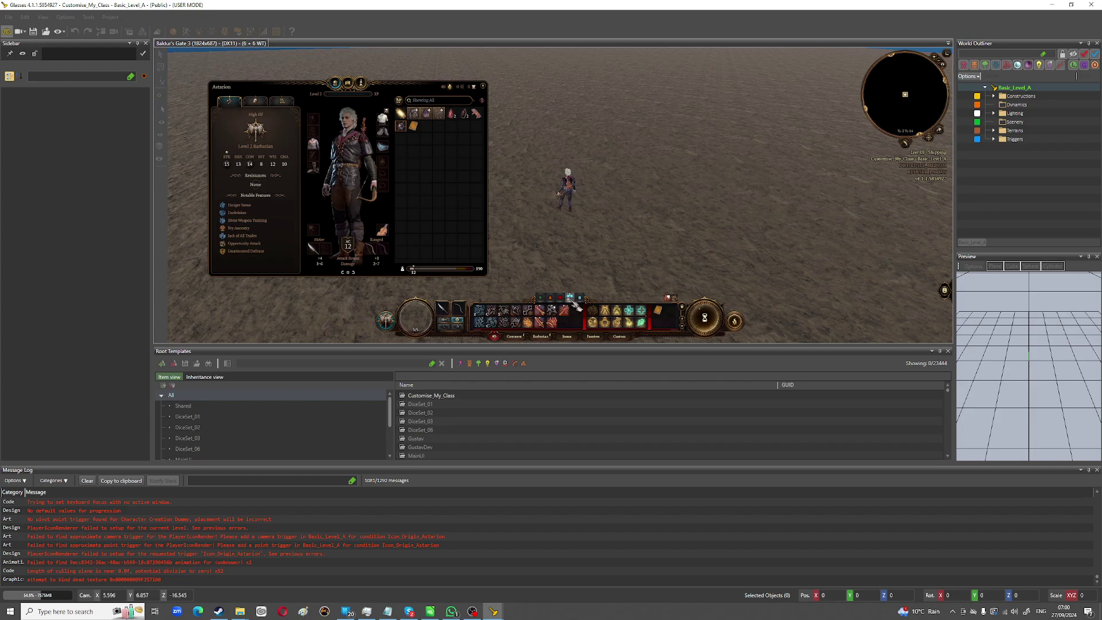
mouse_move(575, 305)
mouse_move(606, 325)
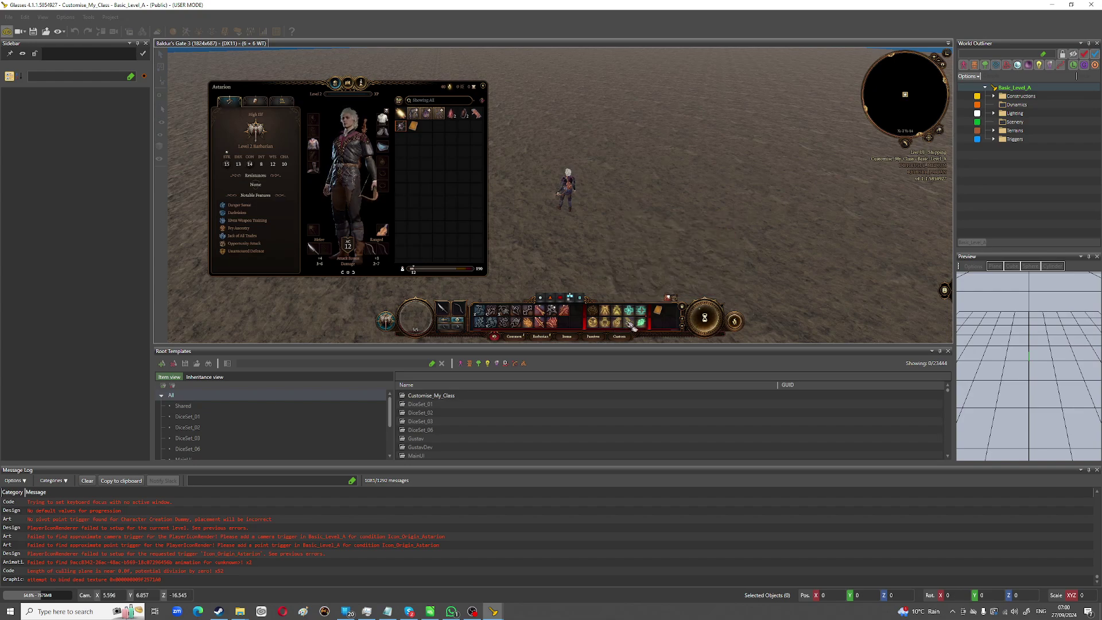
Step: Test the Barbarian's new spells by casting one at the ground ahead, an area spell, and one on the character
left_click(606, 325)
left_click(582, 128)
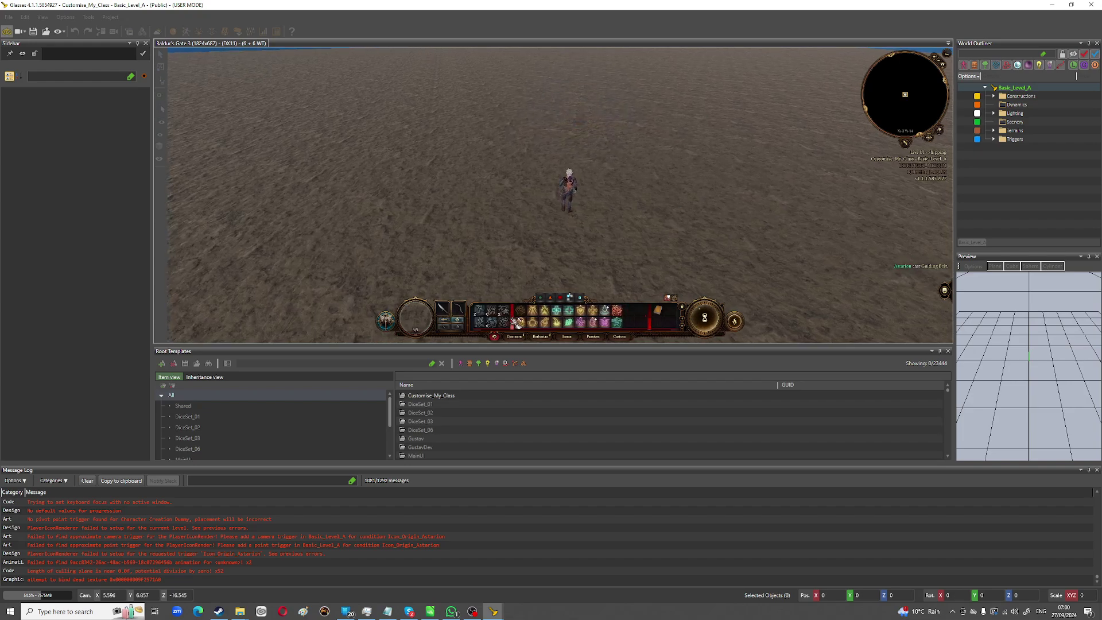
left_click(605, 325)
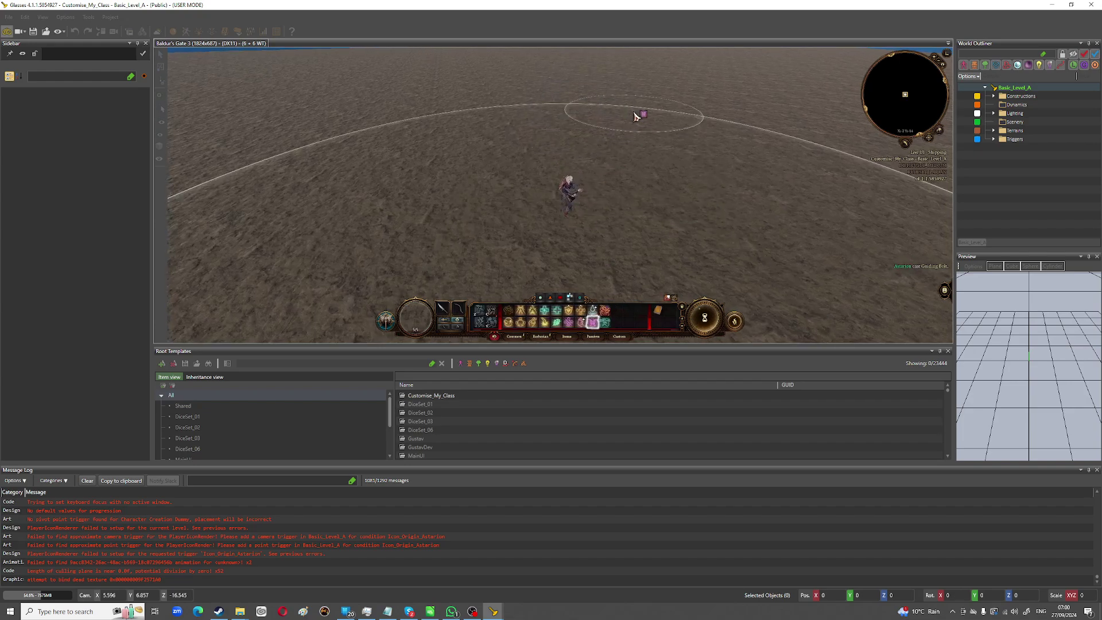
left_click(641, 138)
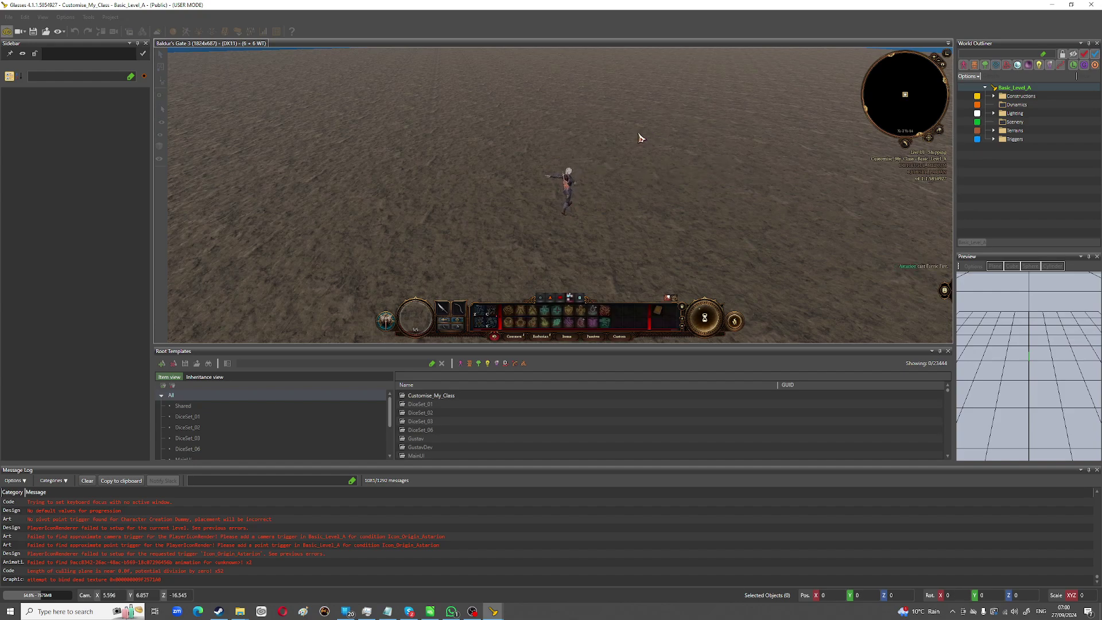
left_click(605, 322)
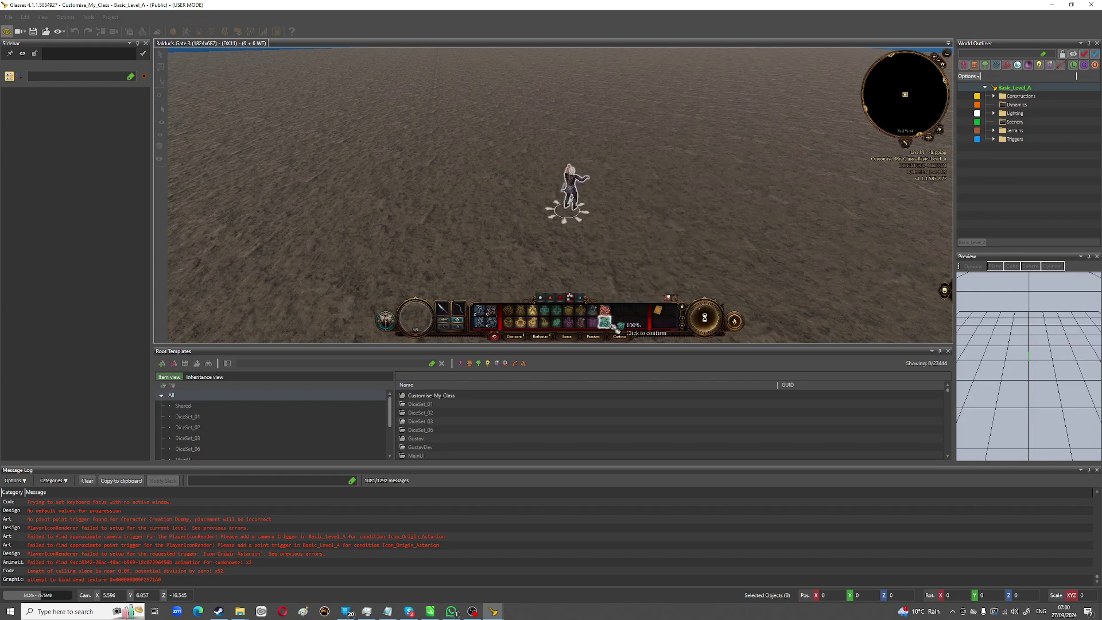
left_click(607, 203)
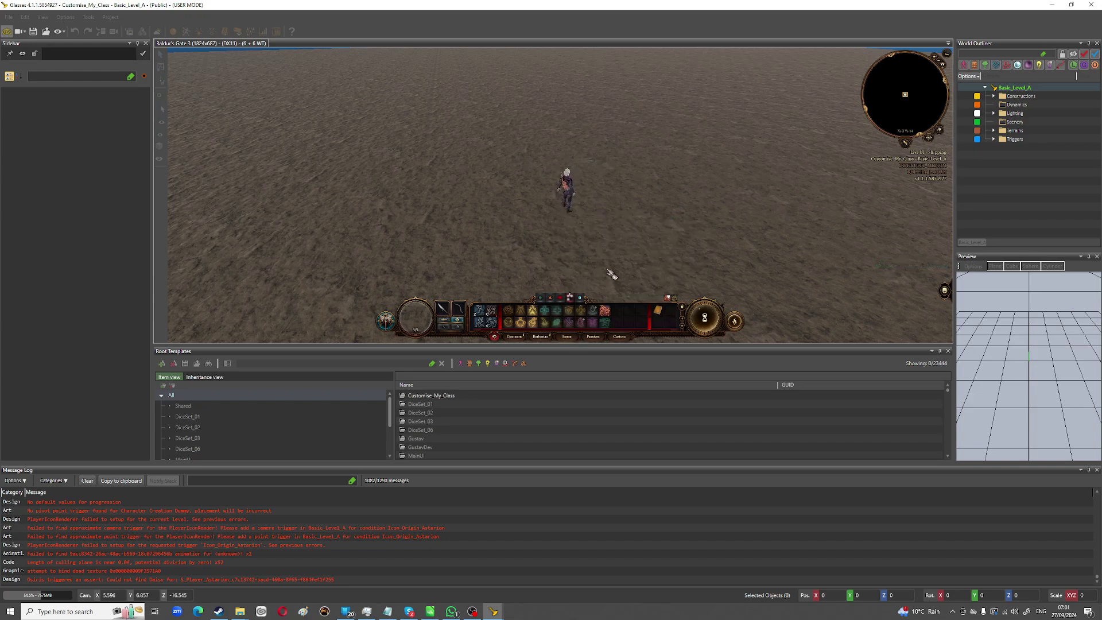
Step: Walk the character to several nearby spots on the terrain
left_click(502, 200)
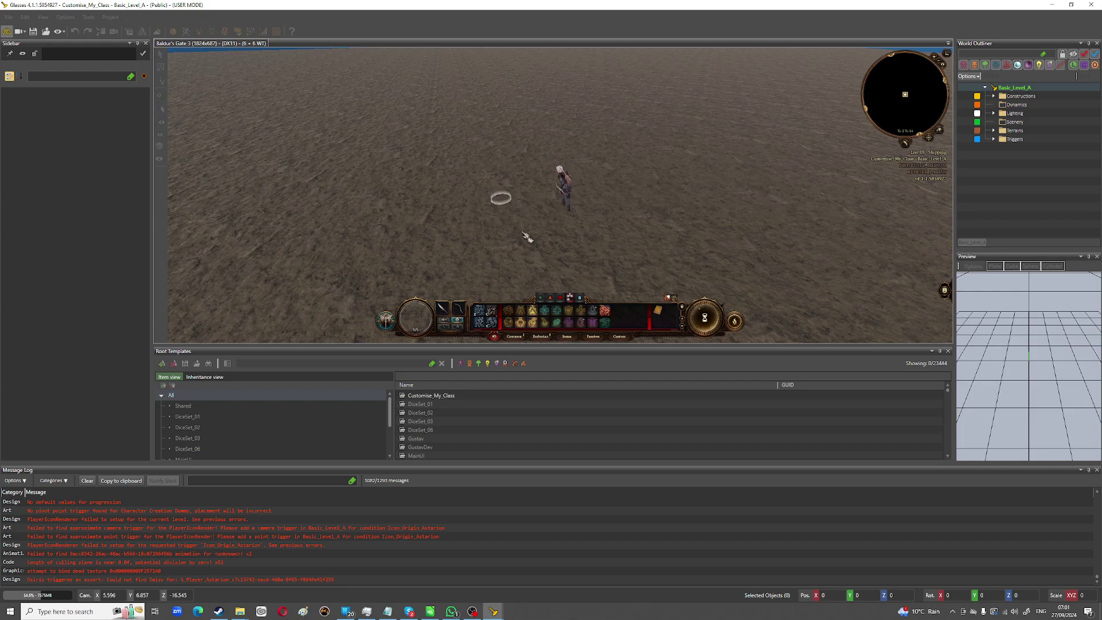
left_click(549, 250)
left_click(602, 212)
left_click(500, 176)
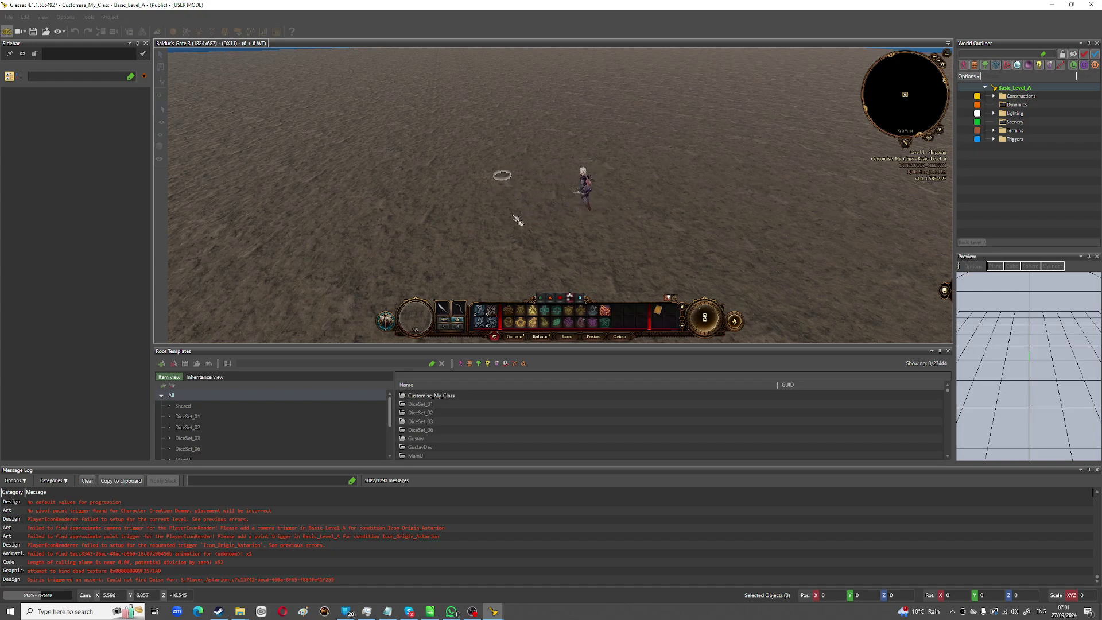
left_click(524, 233)
left_click(581, 193)
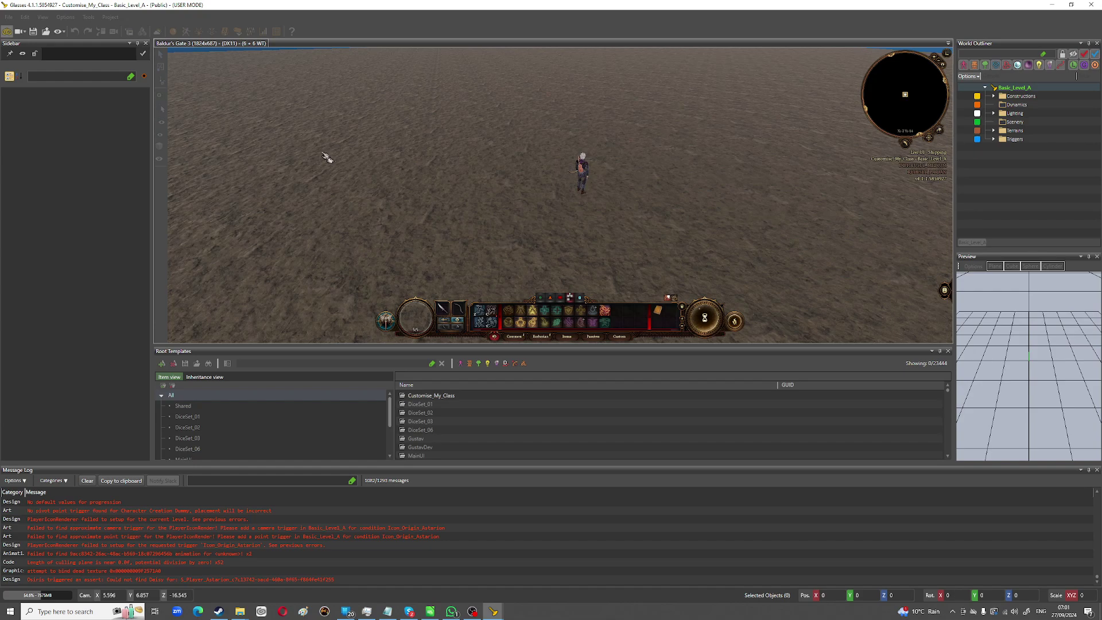
Step: Run the ccStartRespec console command to start a character respec, and close the console
key("grave")
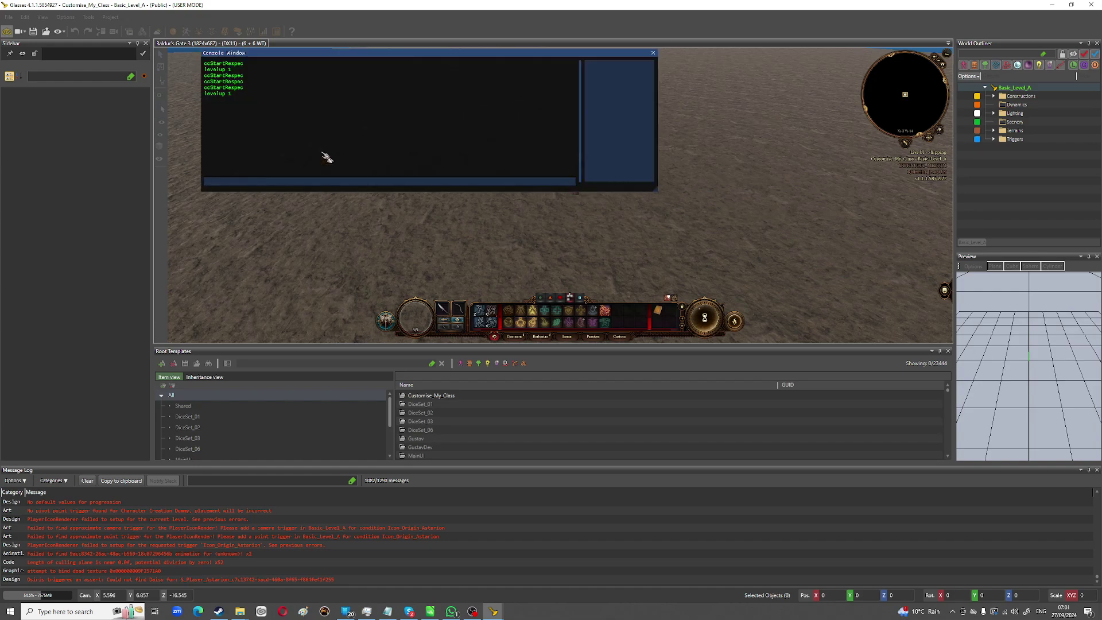
type("ccs")
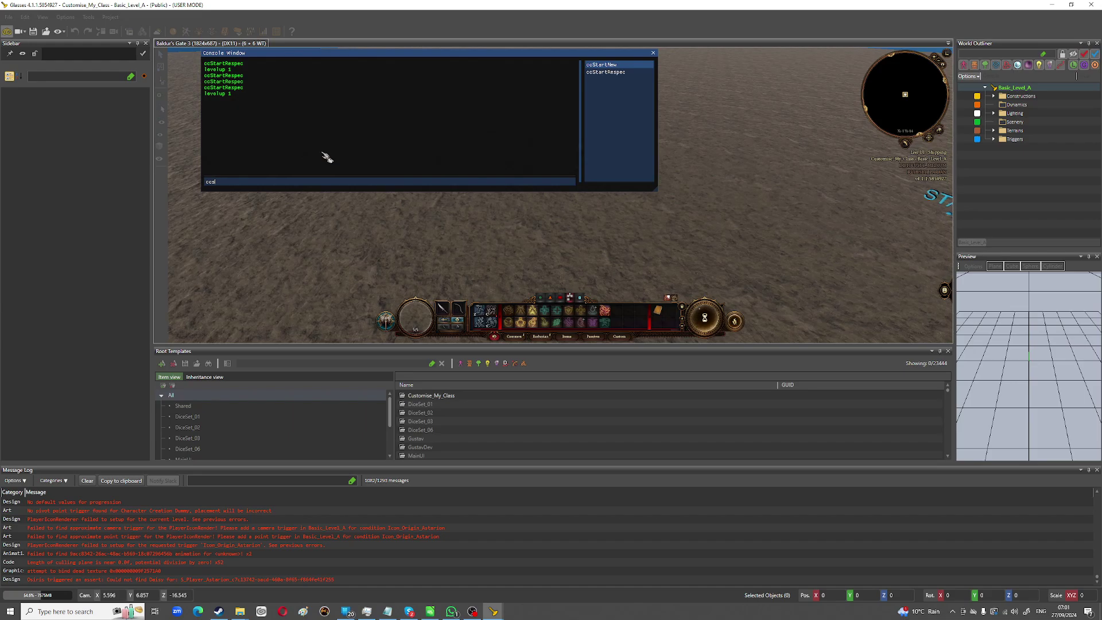
left_click(628, 73)
key("Return")
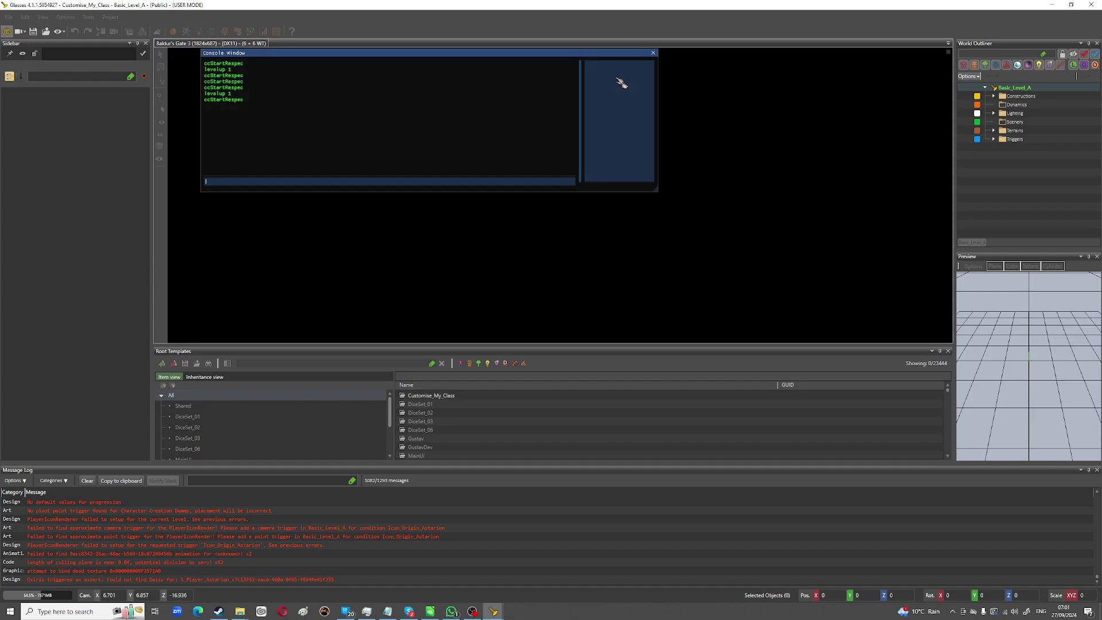
left_click(653, 53)
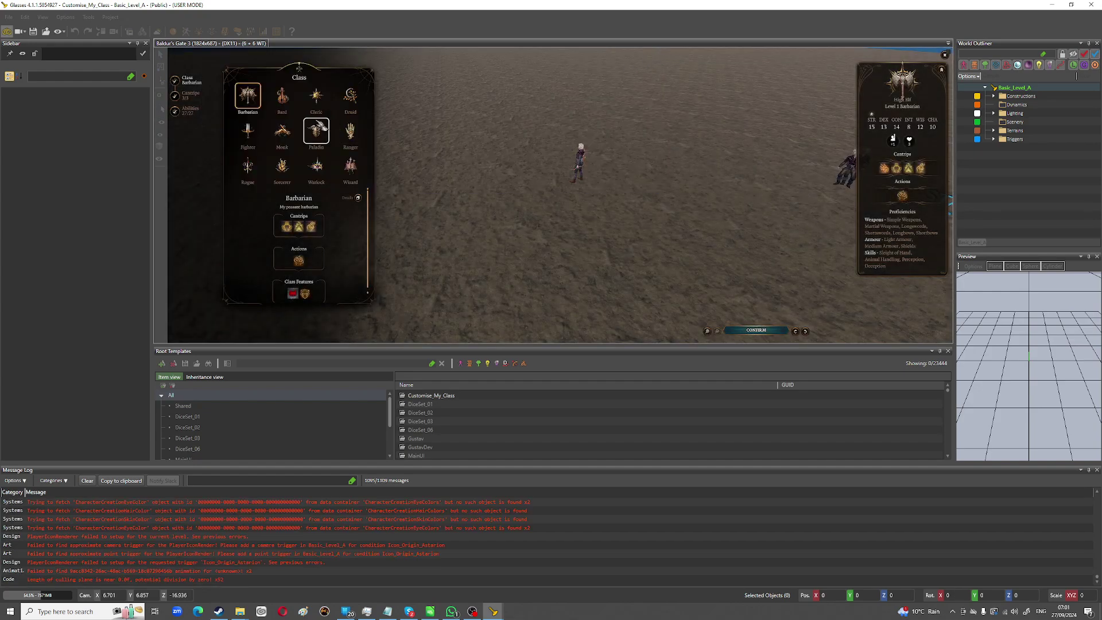
Step: Preview the Bard class, choose Monk instead, and confirm the respec
left_click(282, 96)
left_click(282, 131)
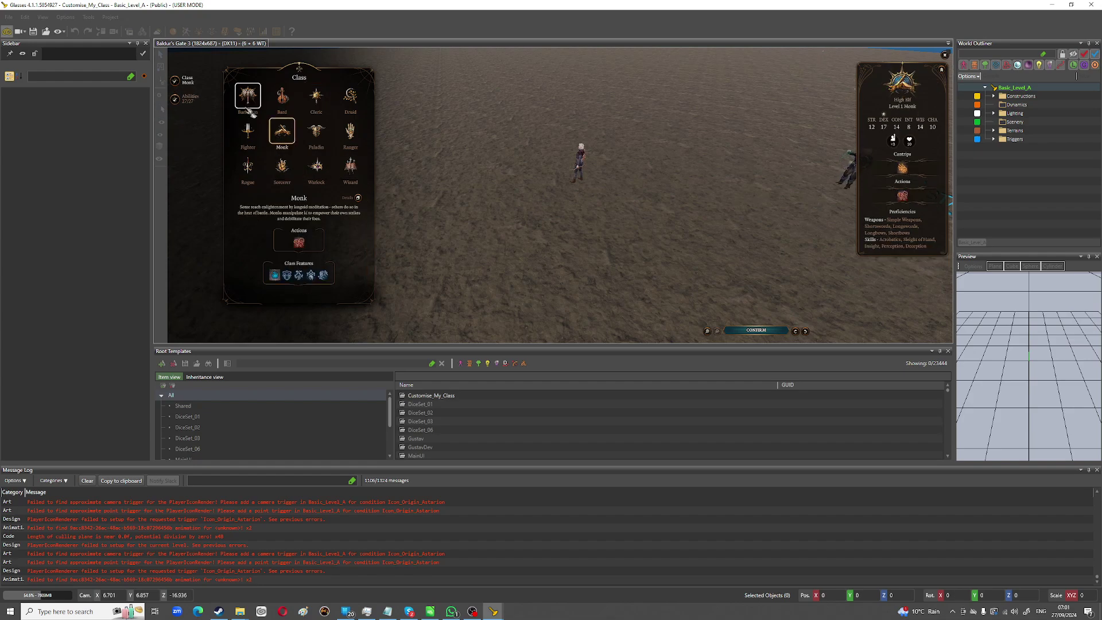
left_click(764, 332)
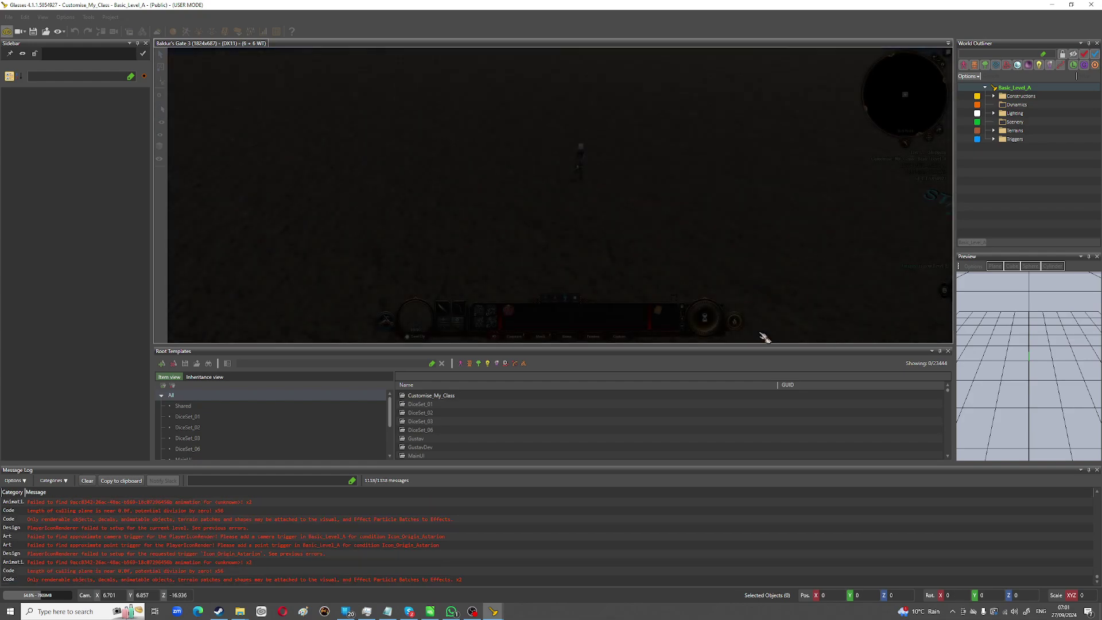
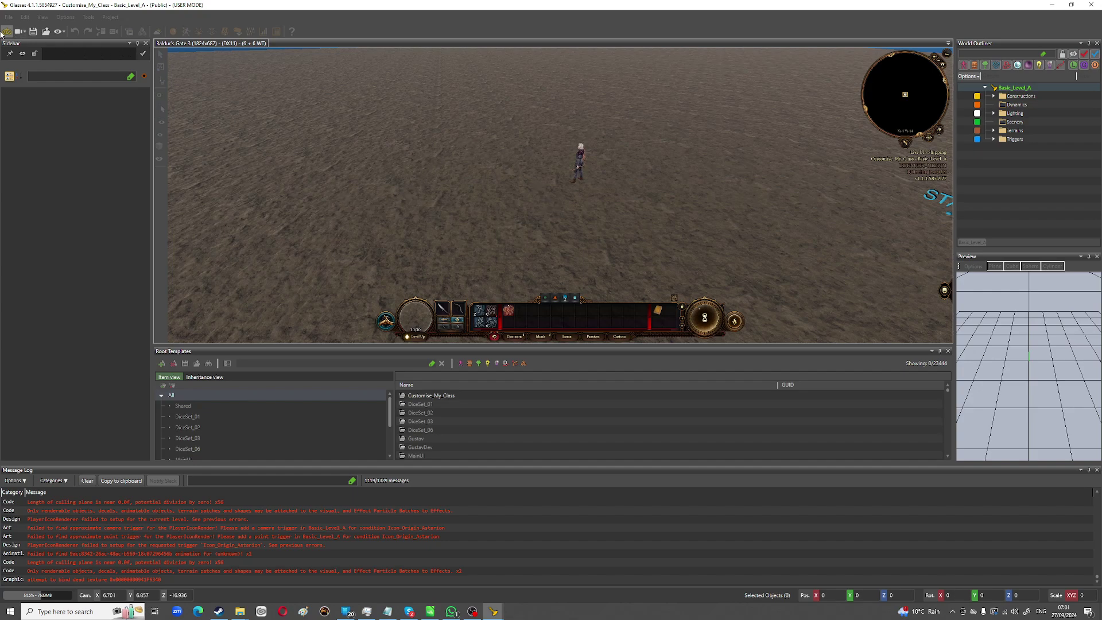
Step: Leave game mode, open the UUID Object Editor, and browse the Shared Progressions table down through the Cleric domains
left_click(7, 32)
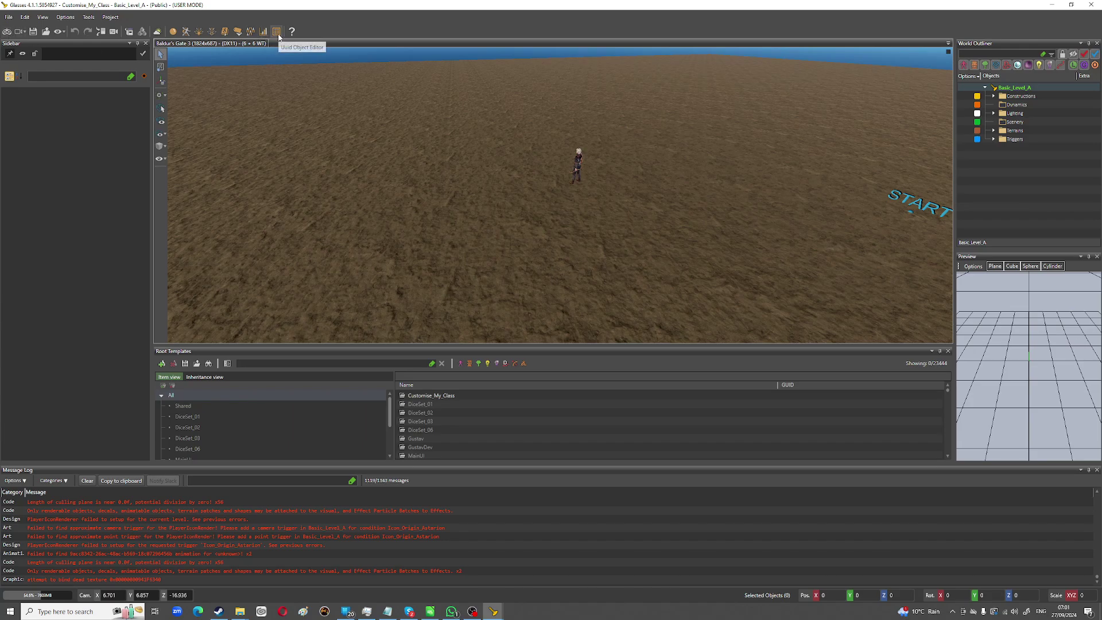
left_click(278, 33)
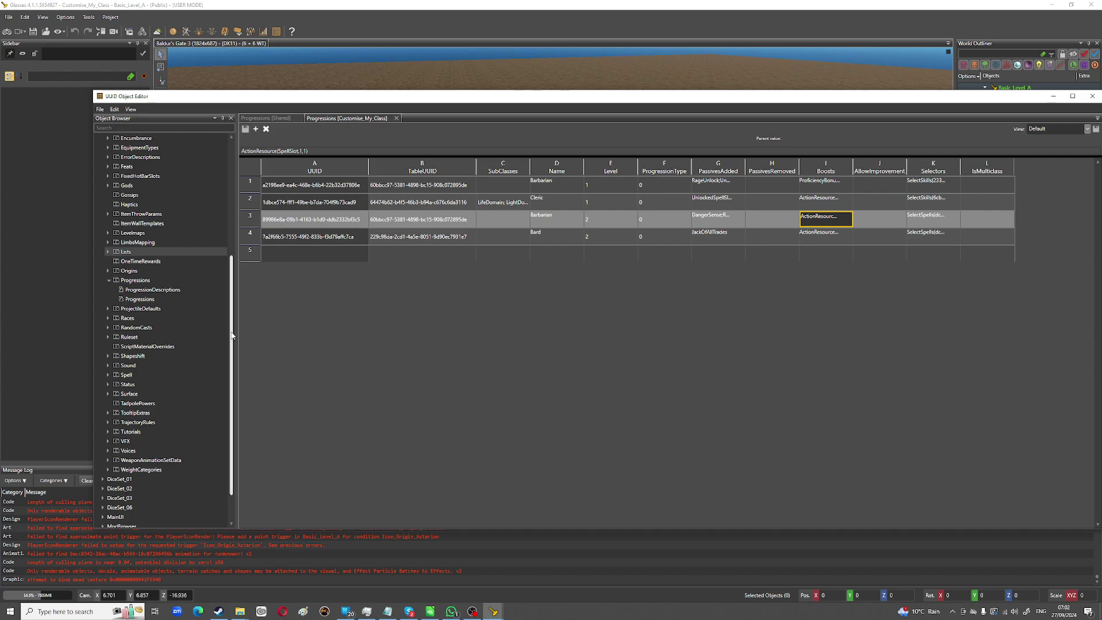
double_click(138, 299)
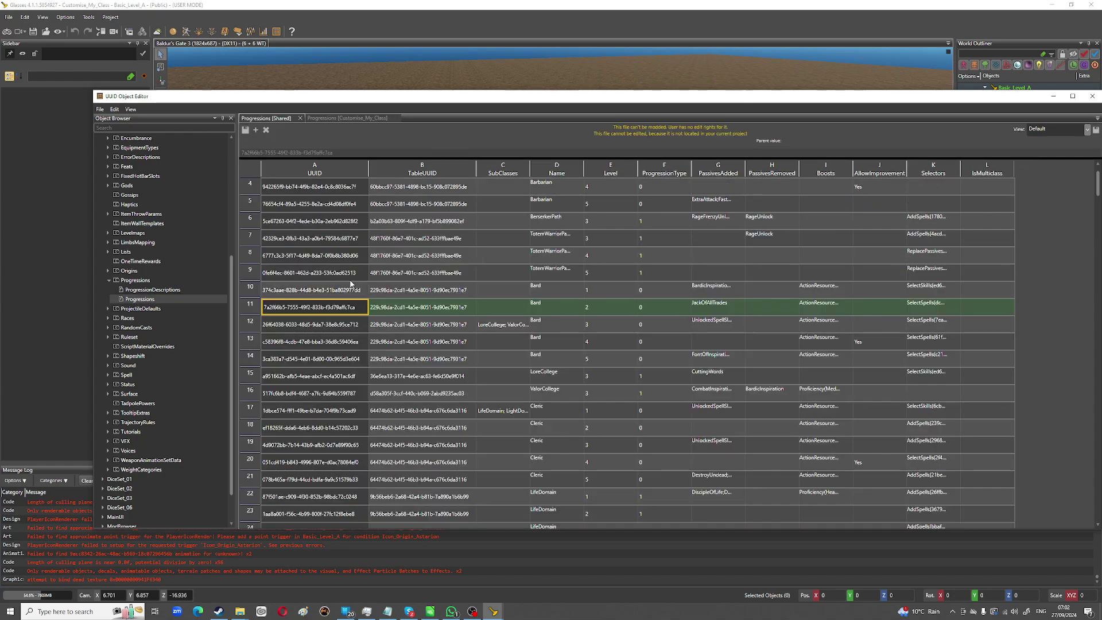
scroll(555, 343, "down", 5)
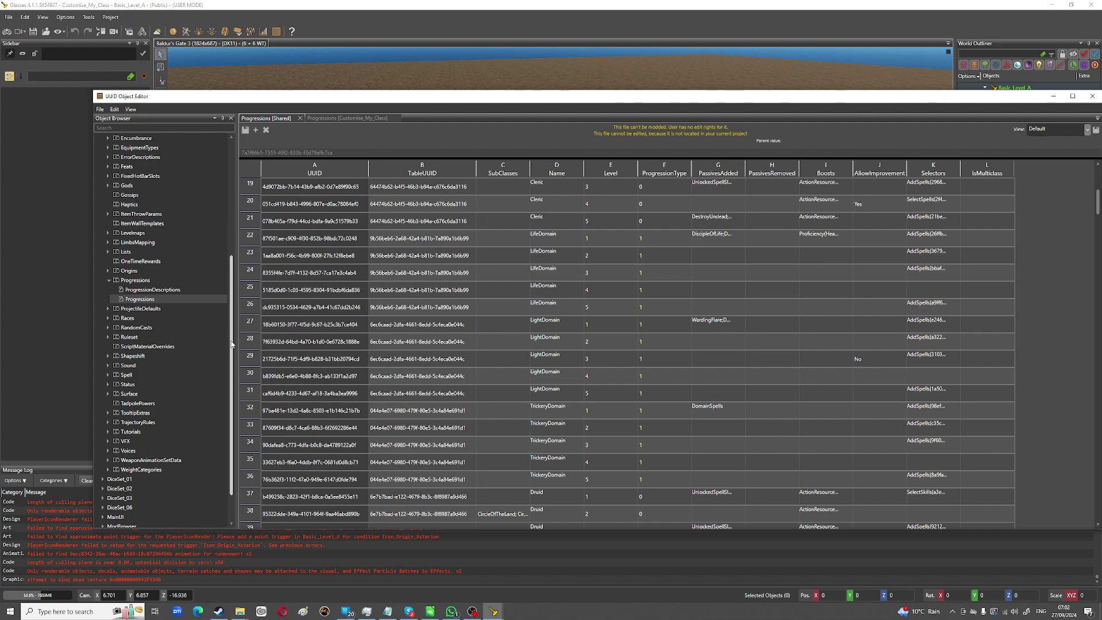
Step: Open the Shared SpellLists table under Lists and browse down to the Sorcerer, Barbarian and Bard spell lists
scroll(232, 343, "up", 1)
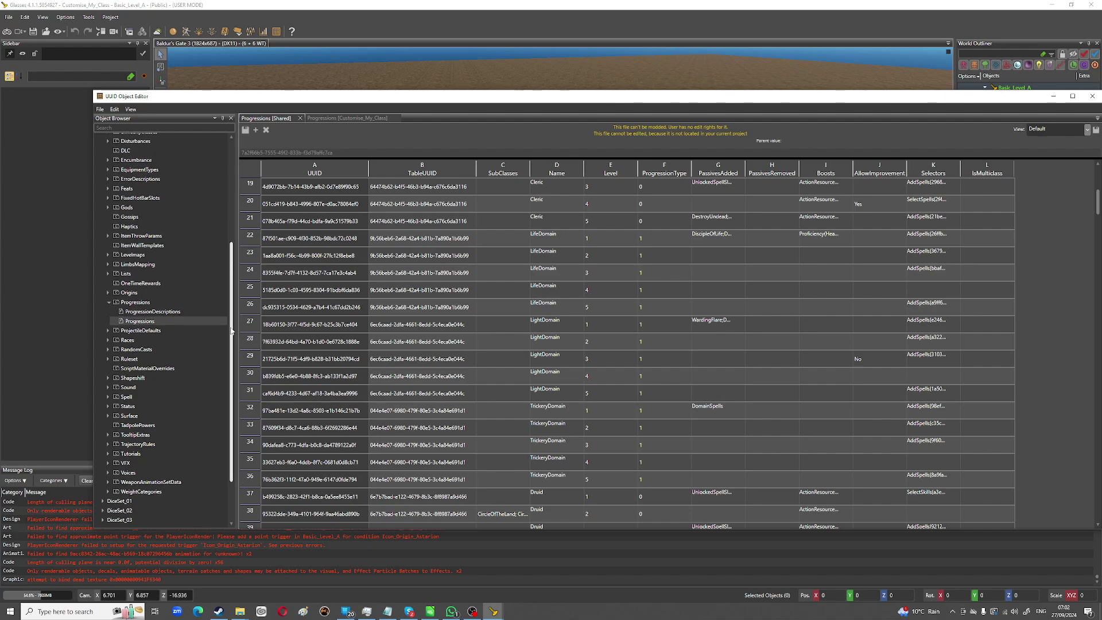
left_click(118, 275)
left_click(109, 275)
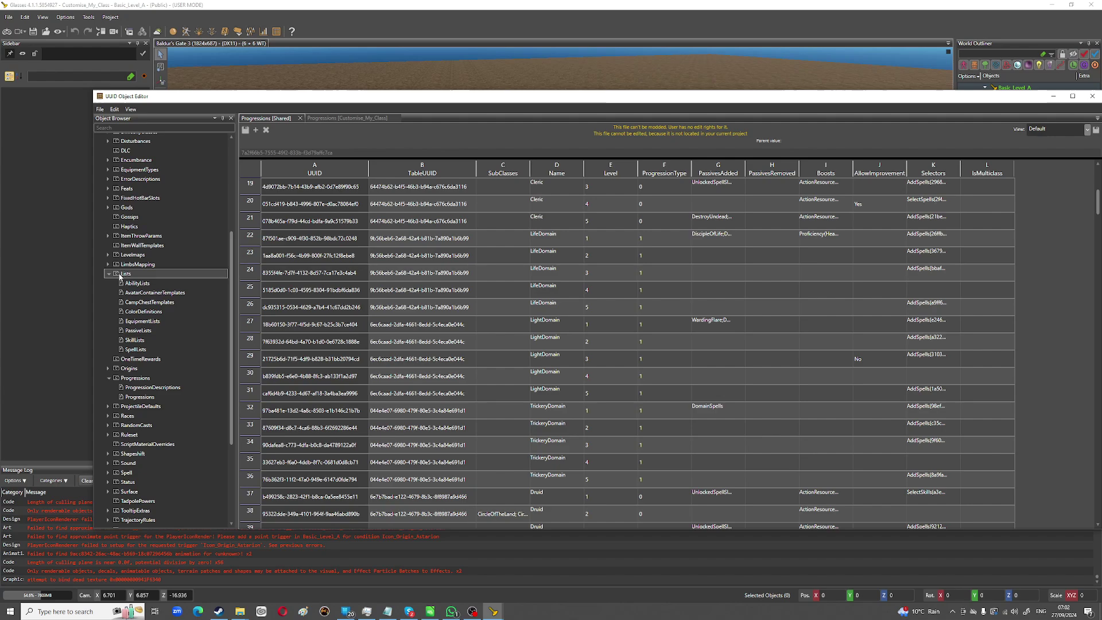
double_click(135, 349)
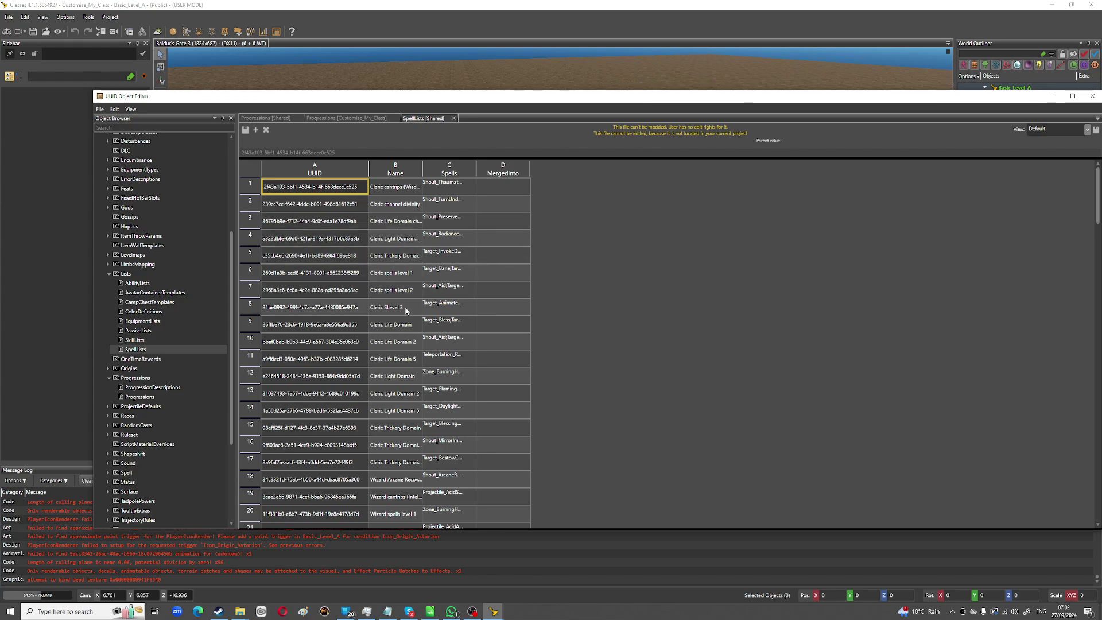
scroll(403, 312, "down", 6)
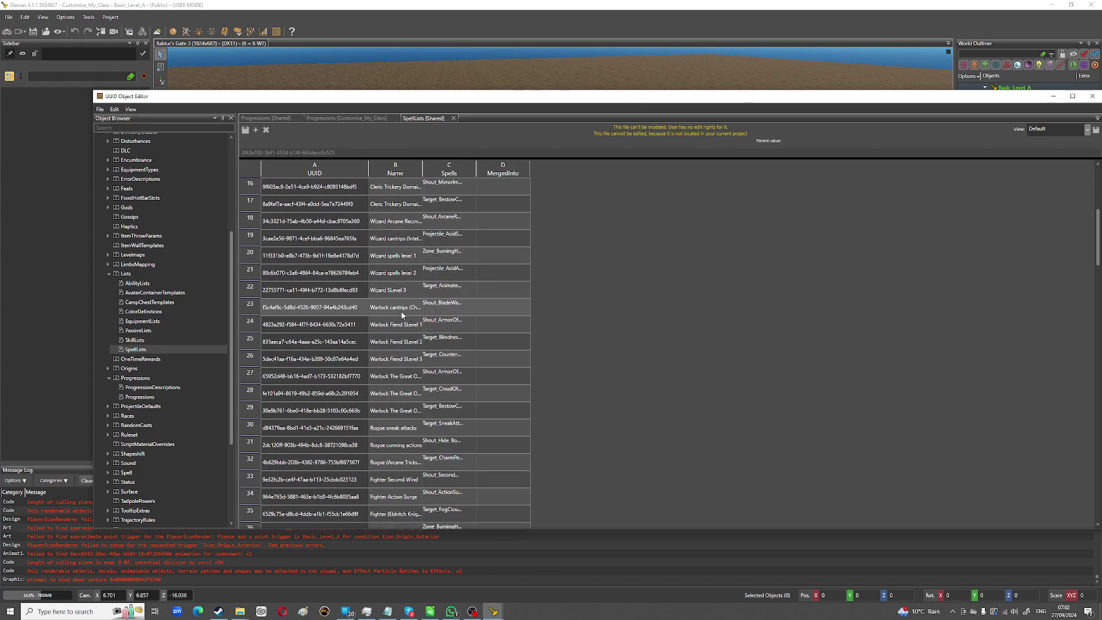
scroll(402, 314, "down", 20)
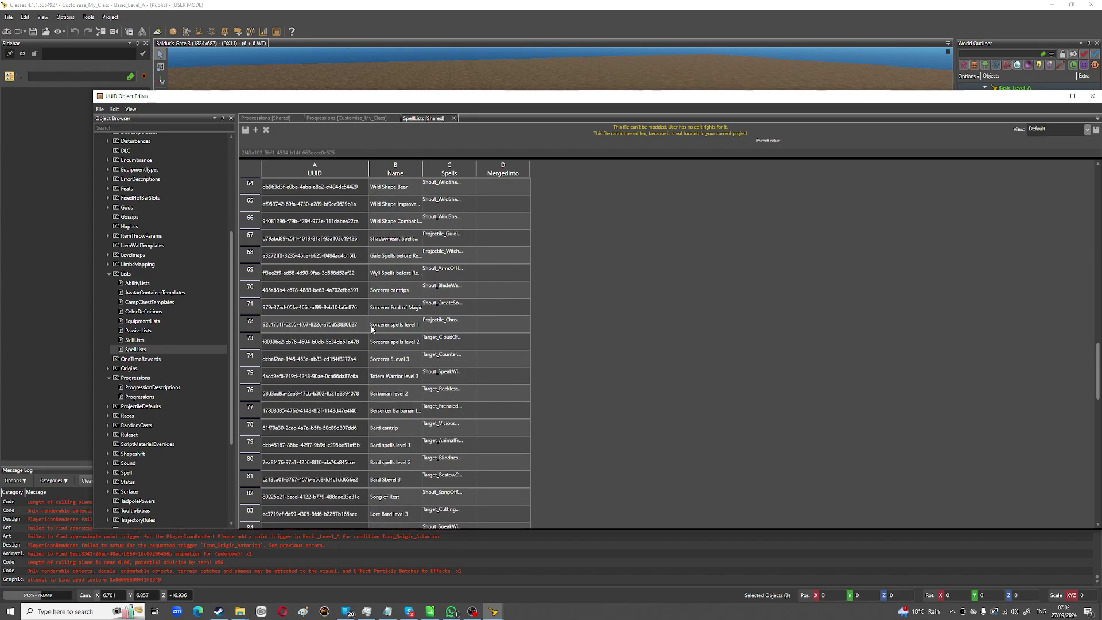
right_click(253, 330)
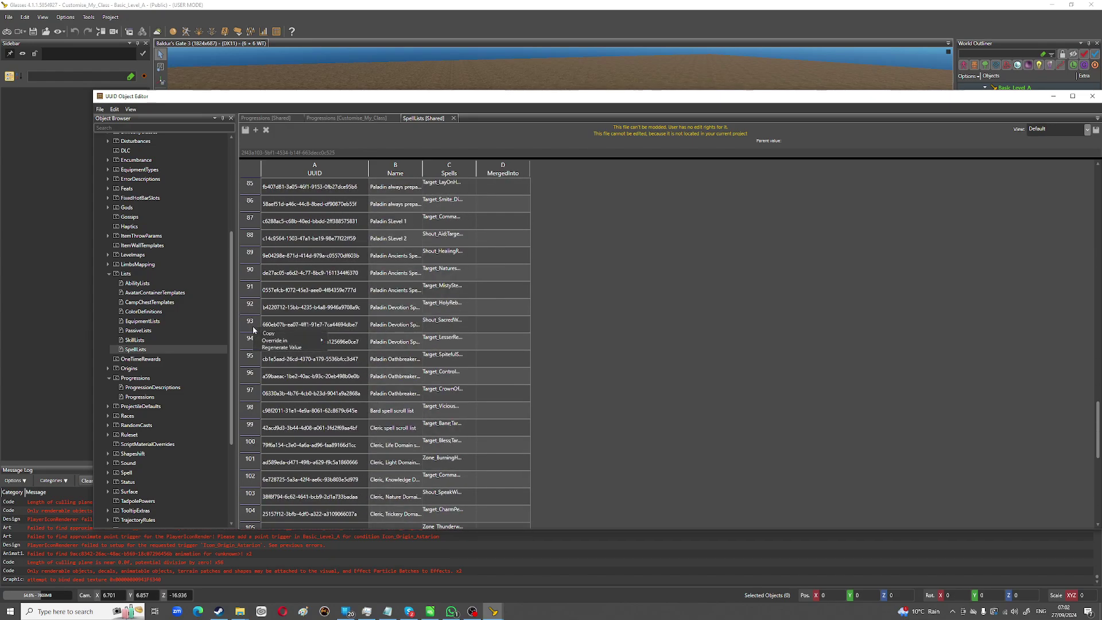
mouse_move(278, 342)
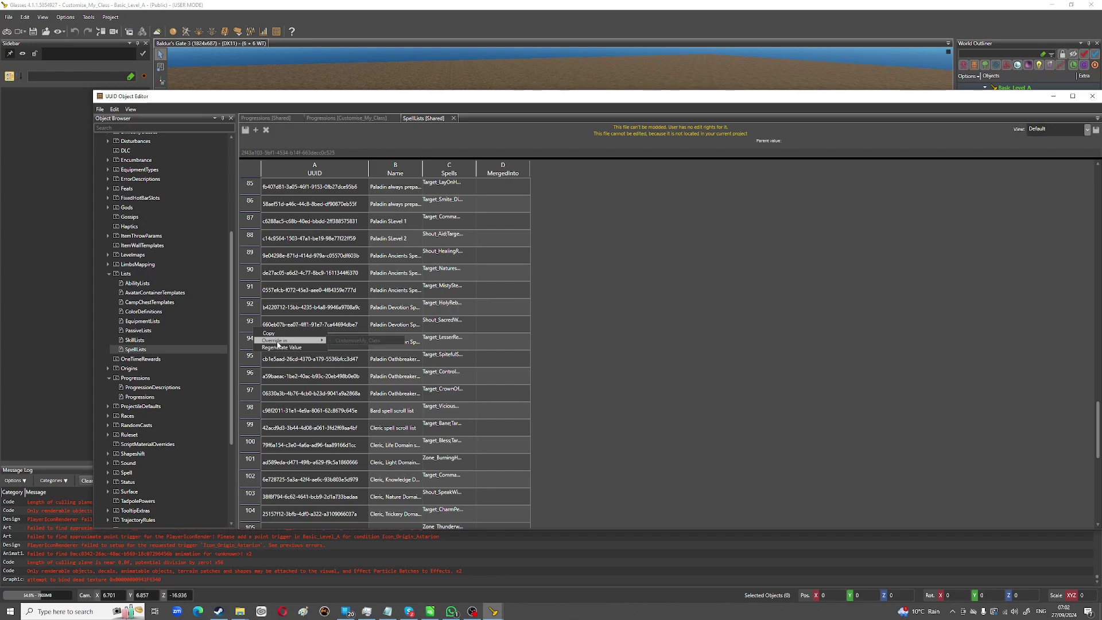
left_click(642, 343)
Step: Override the Cleric spells level 1 row of the shared SpellLists table in the Customise_My_Class project
scroll(569, 337, "down", 8)
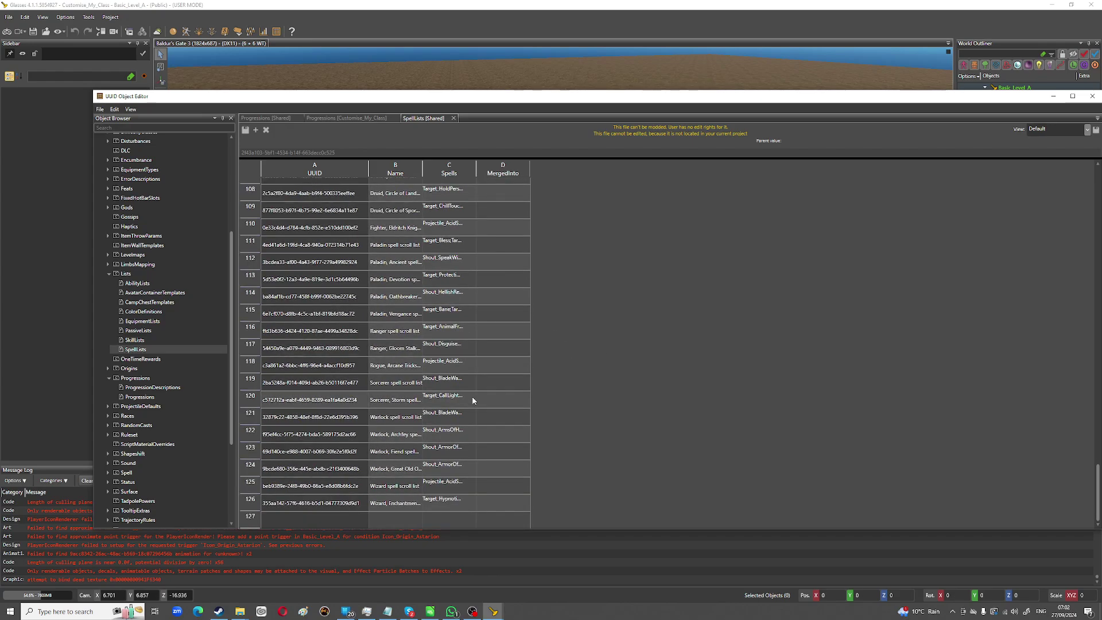
scroll(474, 401, "up", 13)
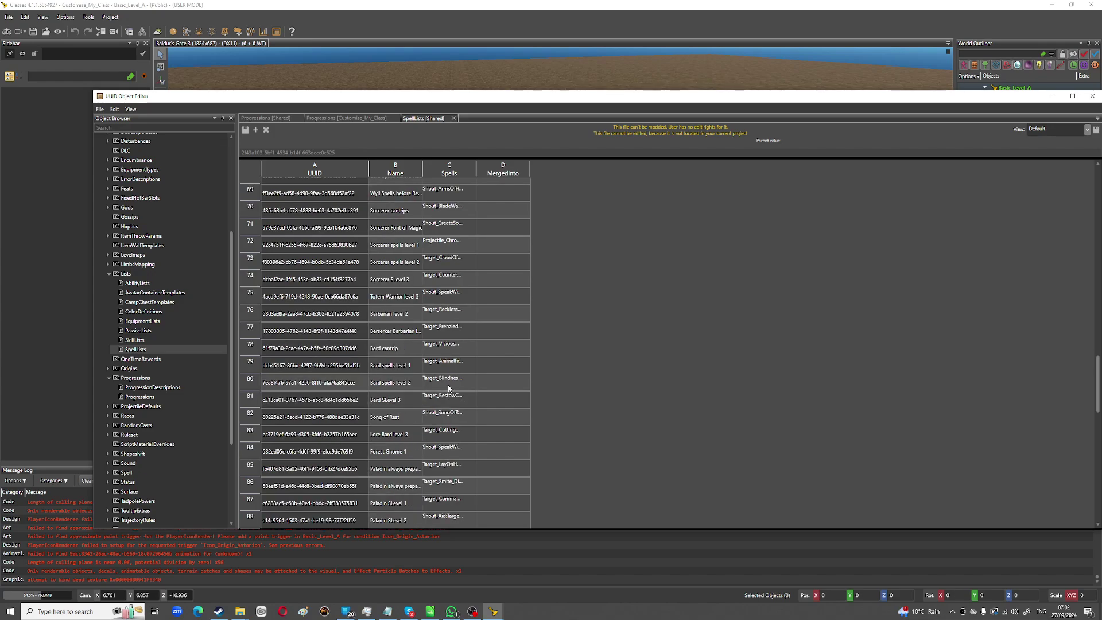
scroll(441, 385, "up", 4)
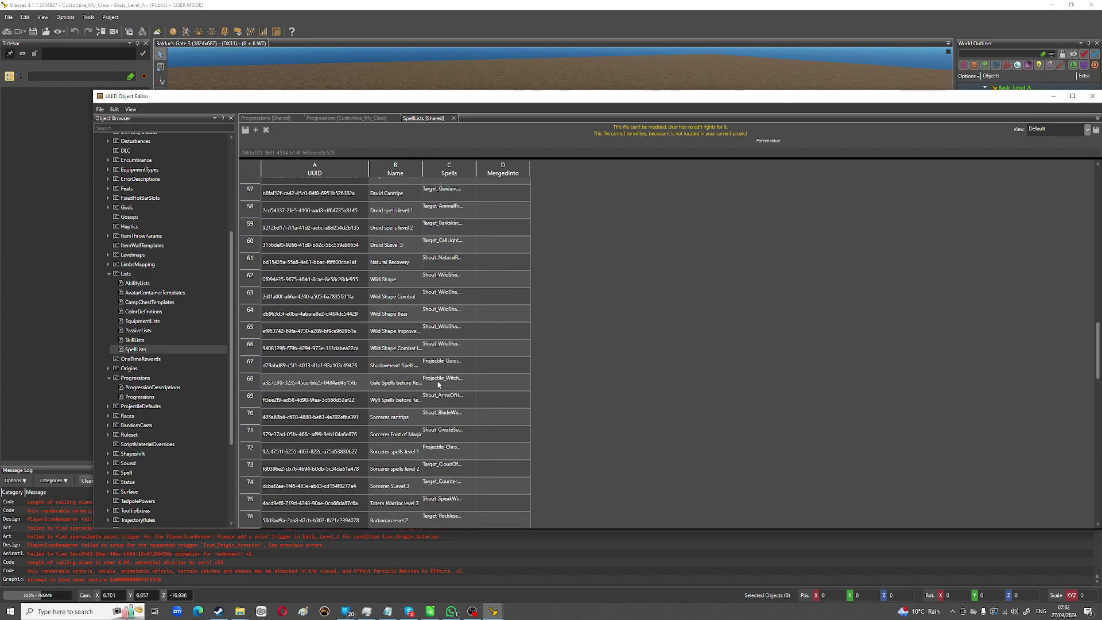
scroll(439, 385, "up", 13)
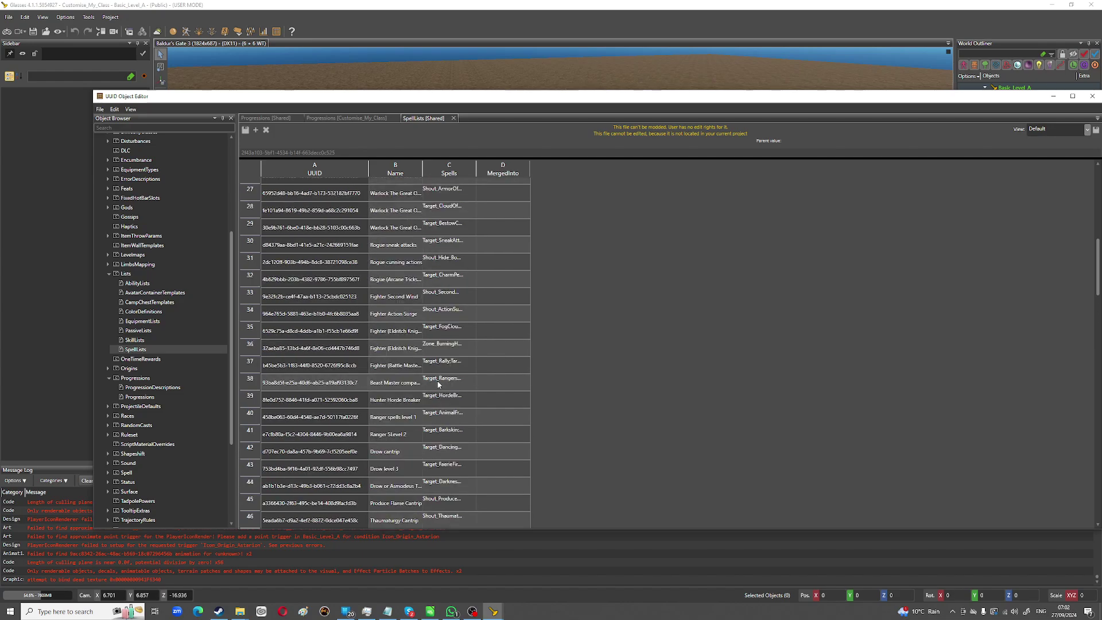
scroll(438, 384, "up", 5)
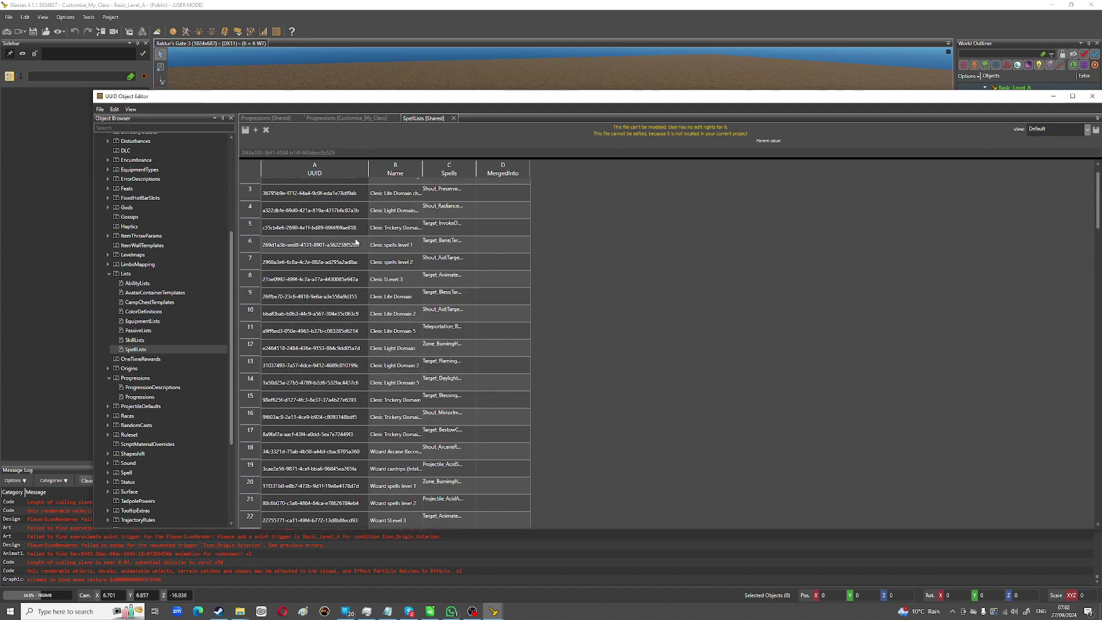
left_click(254, 247)
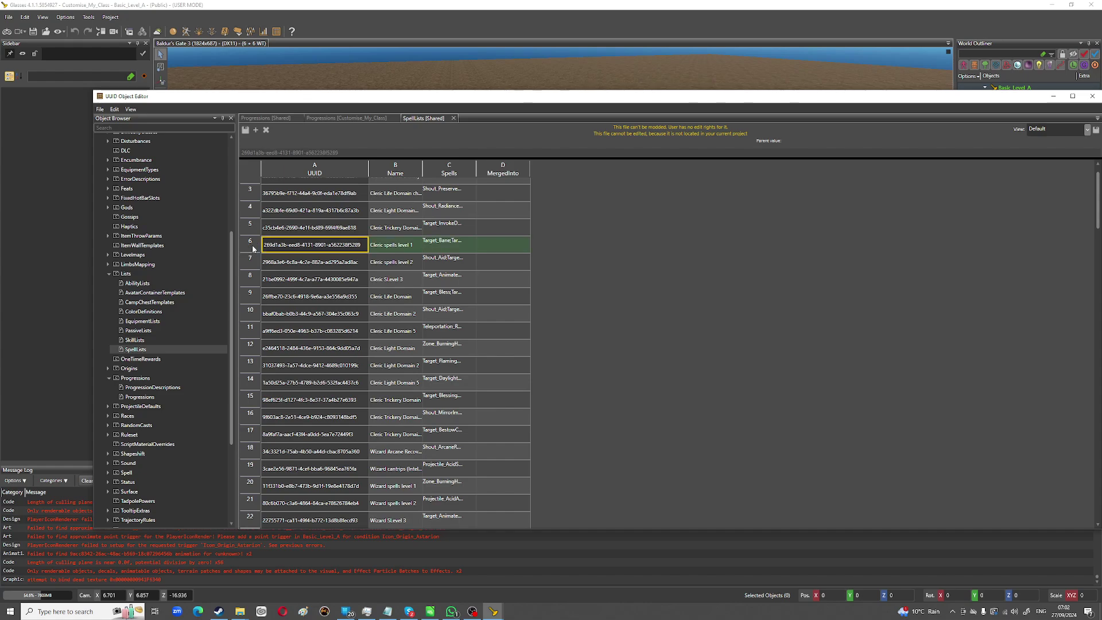
right_click(254, 247)
mouse_move(283, 260)
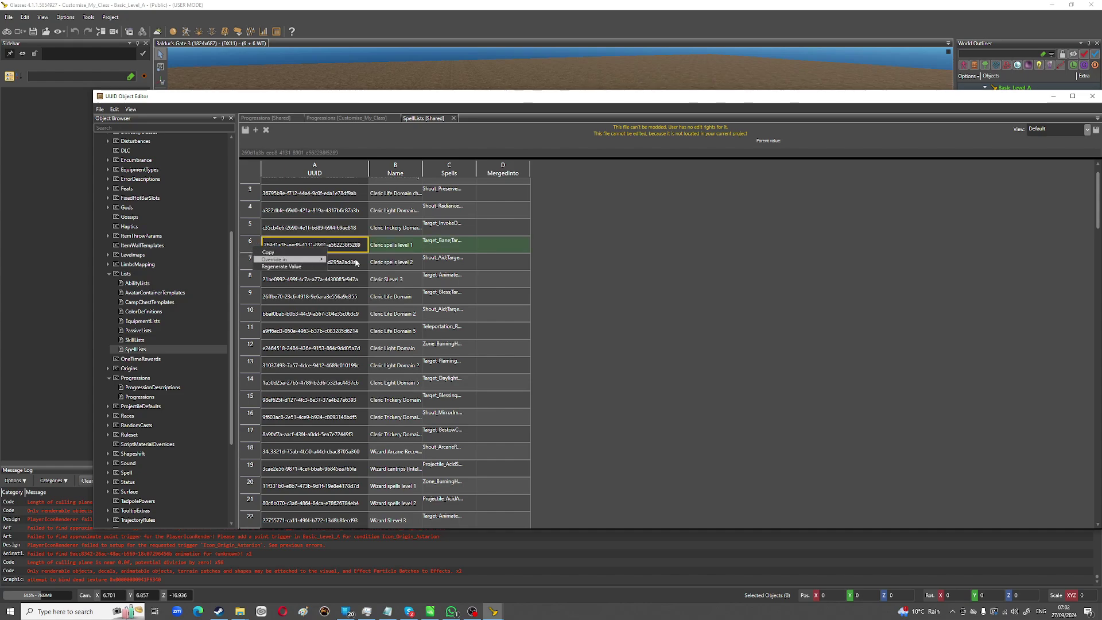
left_click(362, 261)
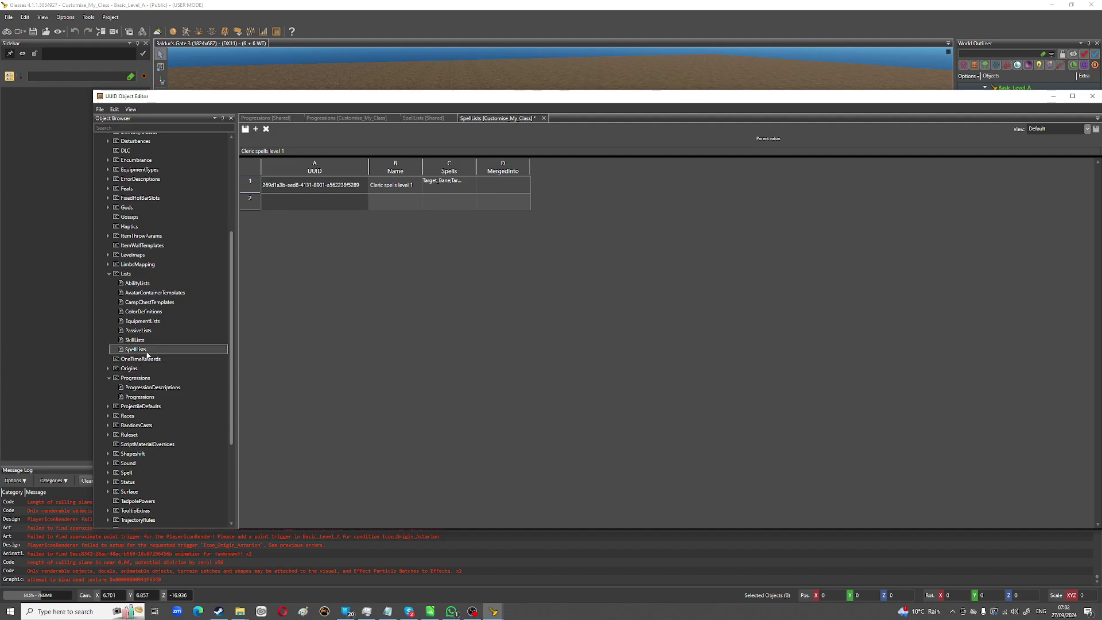
Step: Reopen the shared SpellLists table and override its Bard spells level 1 row in the Customise_My_Class project
double_click(221, 349)
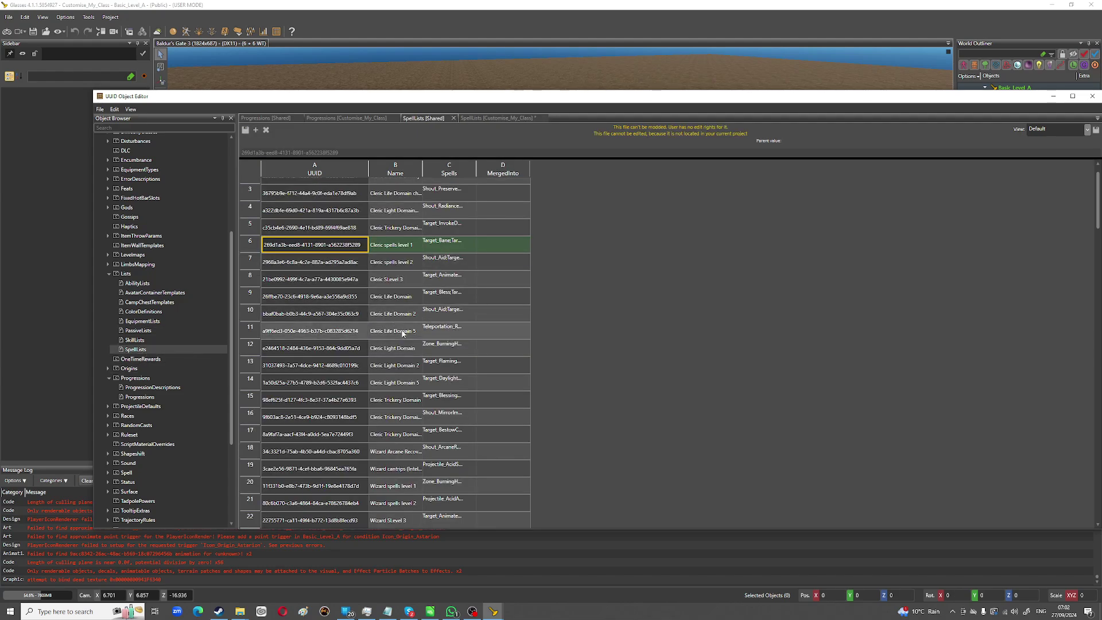
scroll(414, 373, "down", 3)
scroll(412, 379, "down", 6)
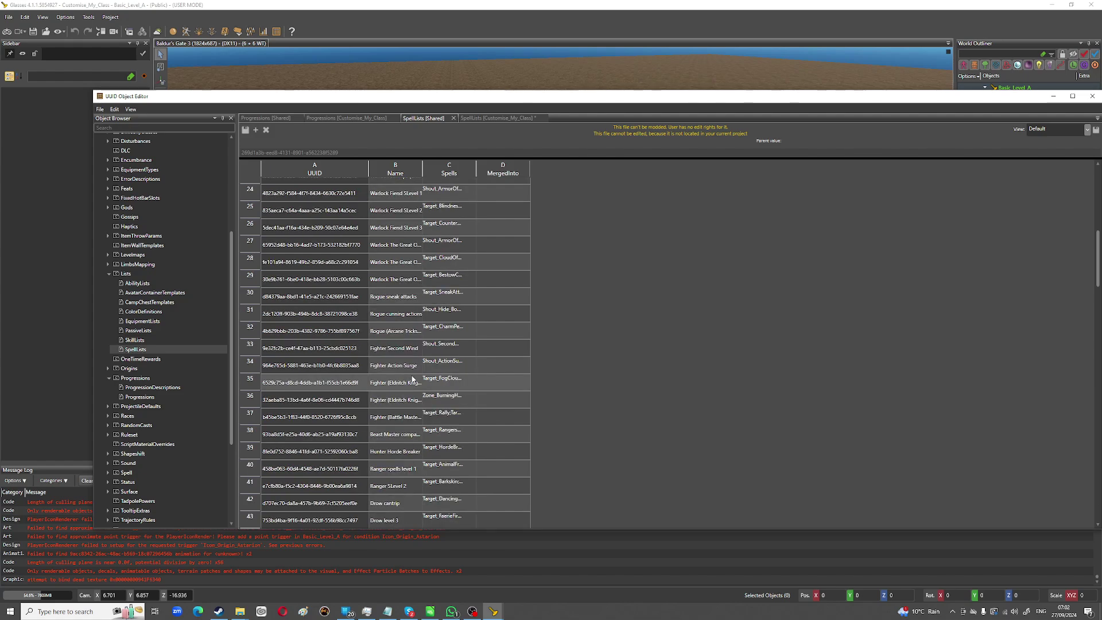
scroll(414, 398, "down", 5)
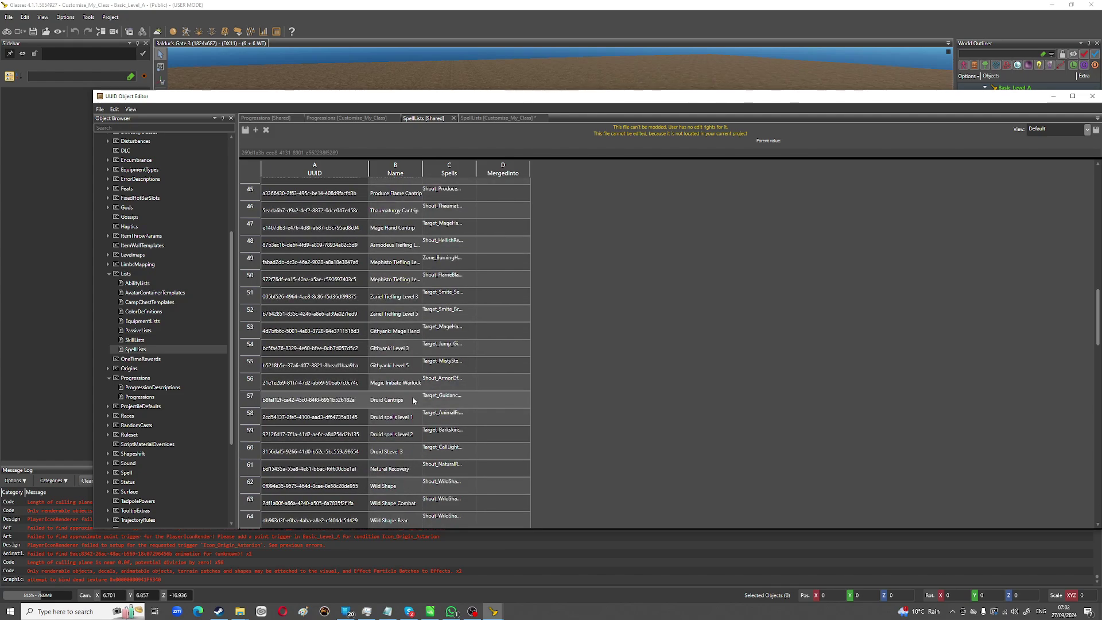
scroll(413, 400, "down", 2)
scroll(414, 400, "down", 5)
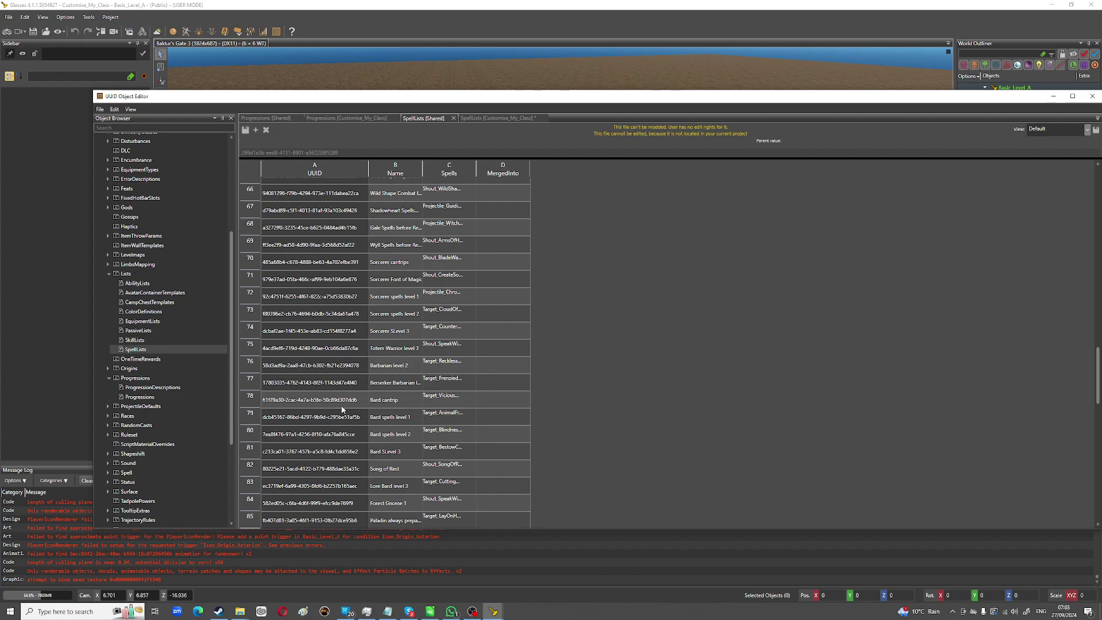
left_click(251, 421)
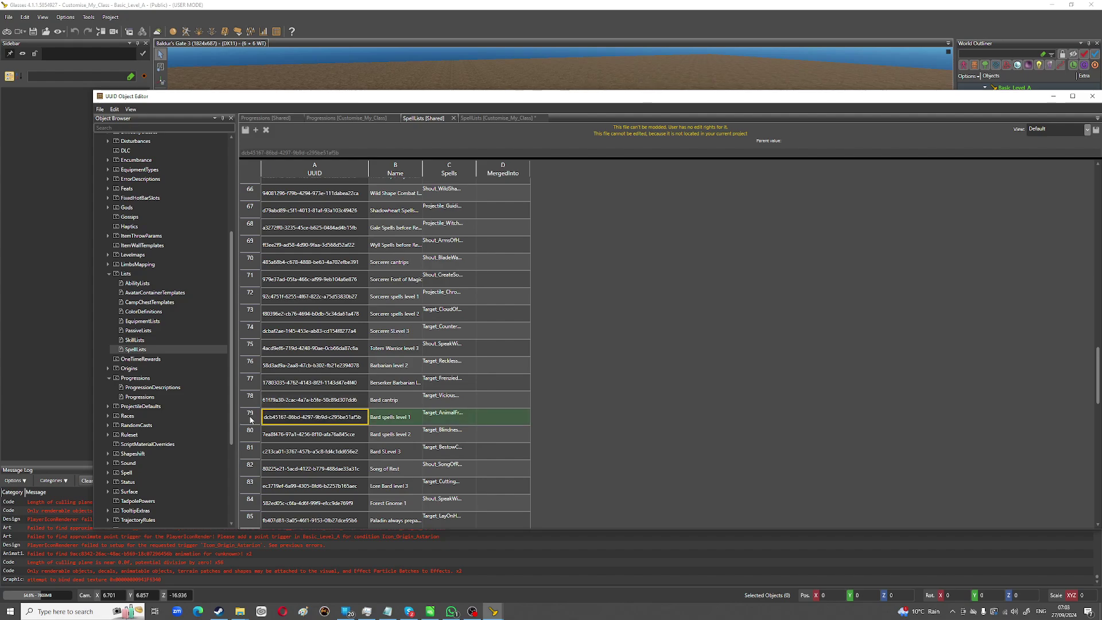
right_click(251, 421)
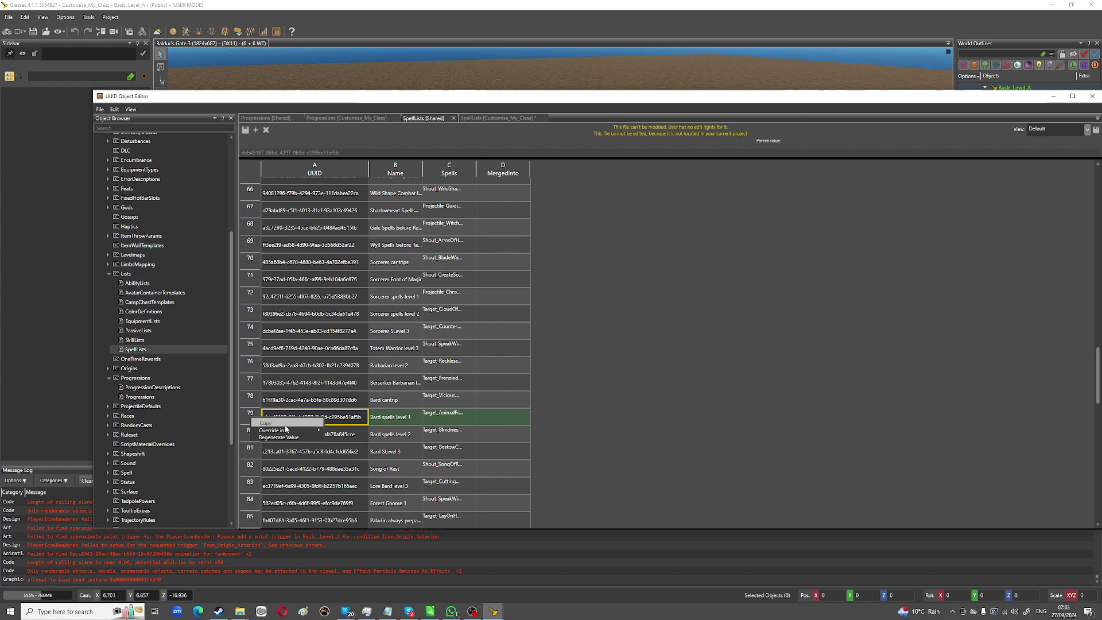
left_click(338, 432)
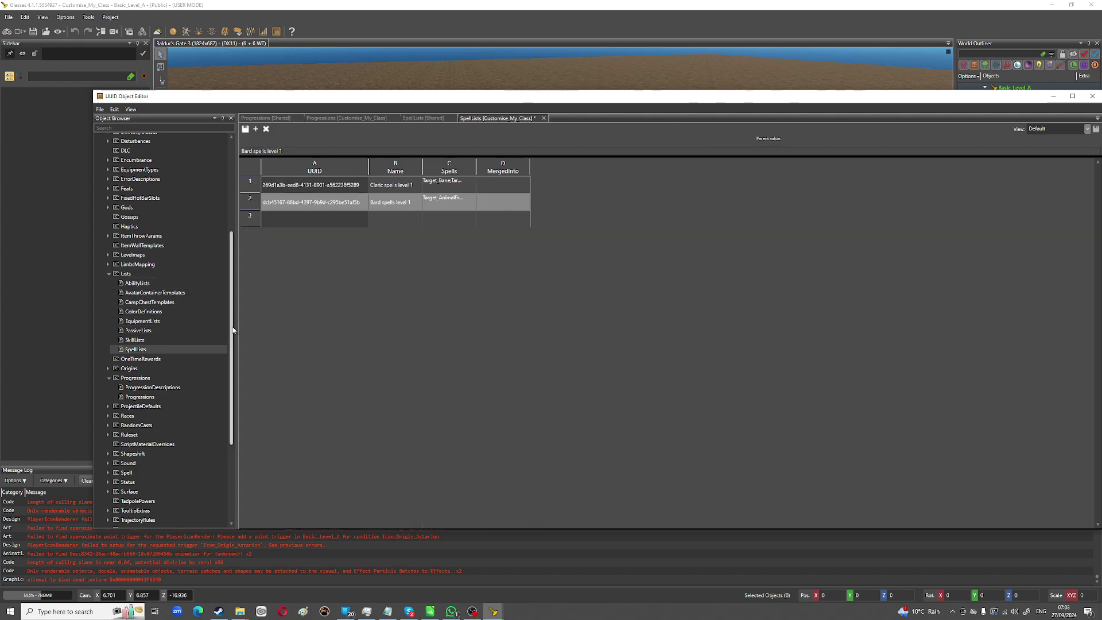
Step: Widen the Spells column and cut the Cleric spells level 1 list down to Target_Bane;Target_ShieldOfFaith
left_click_drag(231, 331, 227, 403)
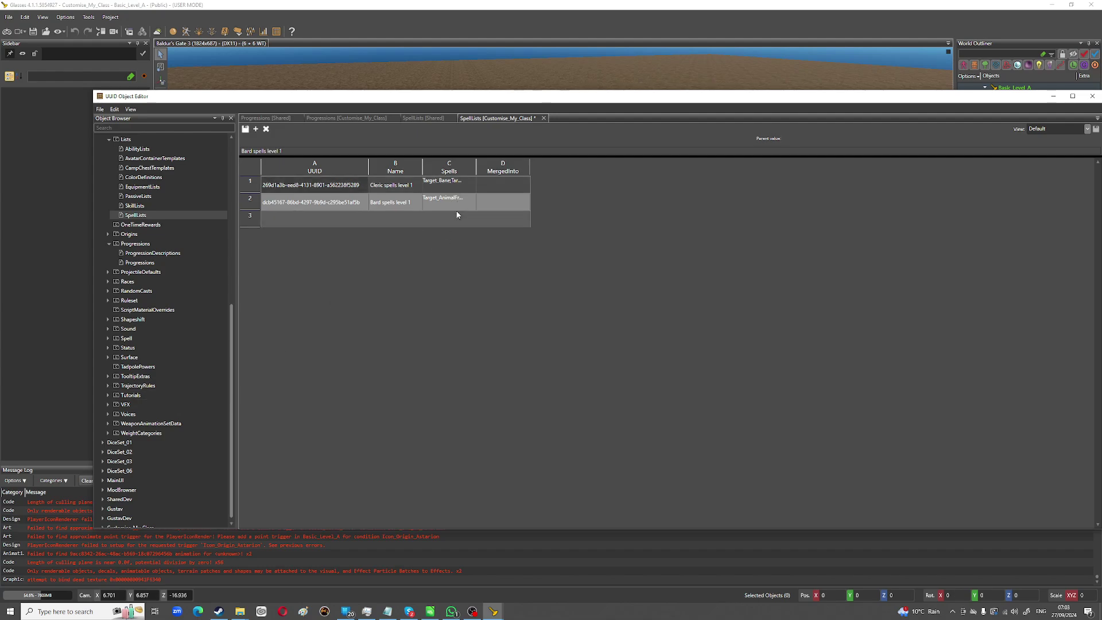
left_click_drag(478, 164, 714, 169)
left_click(465, 187)
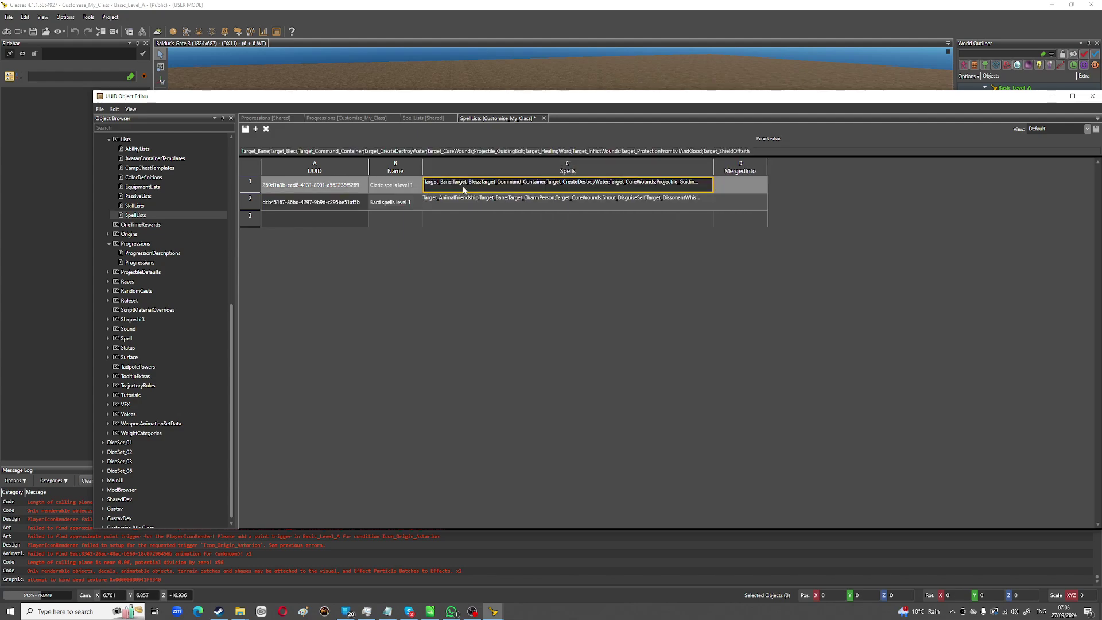
left_click(269, 152)
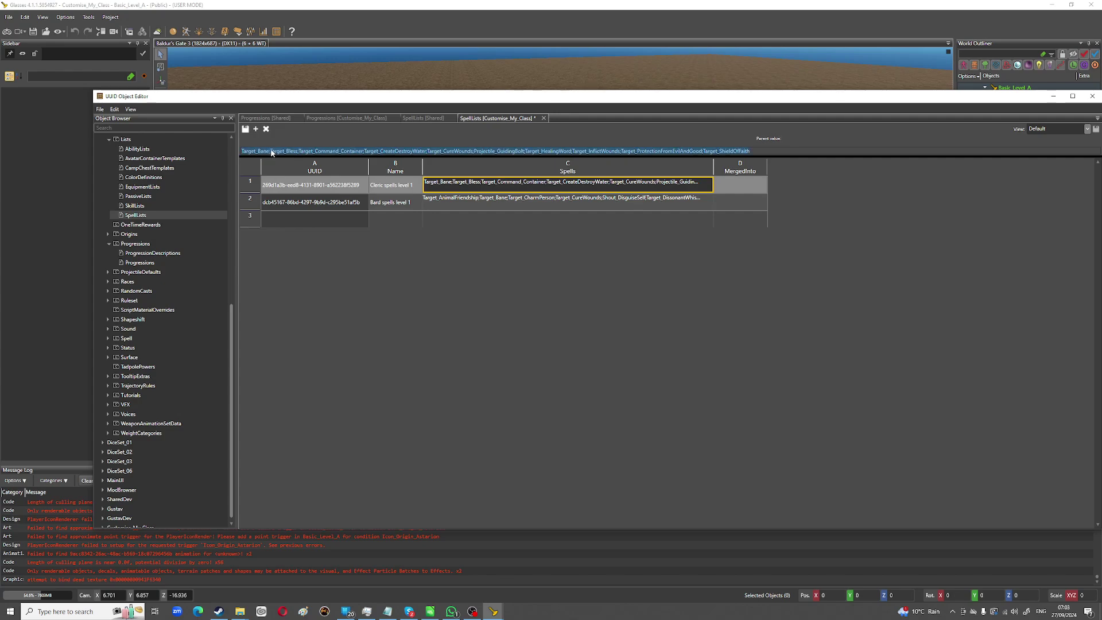
left_click_drag(270, 152, 659, 157)
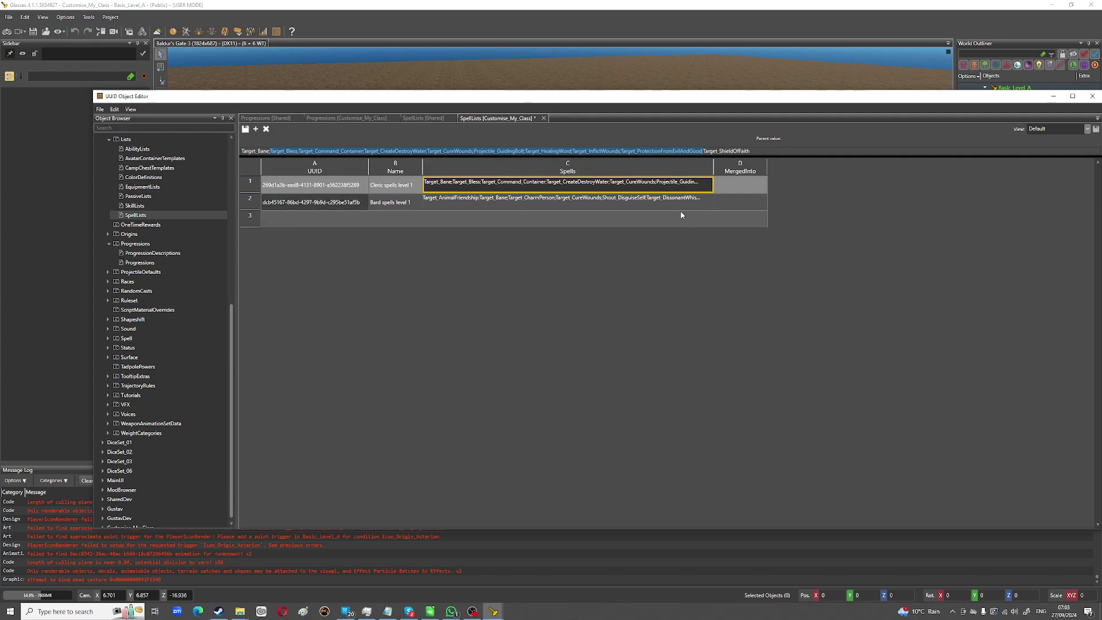
key("Delete")
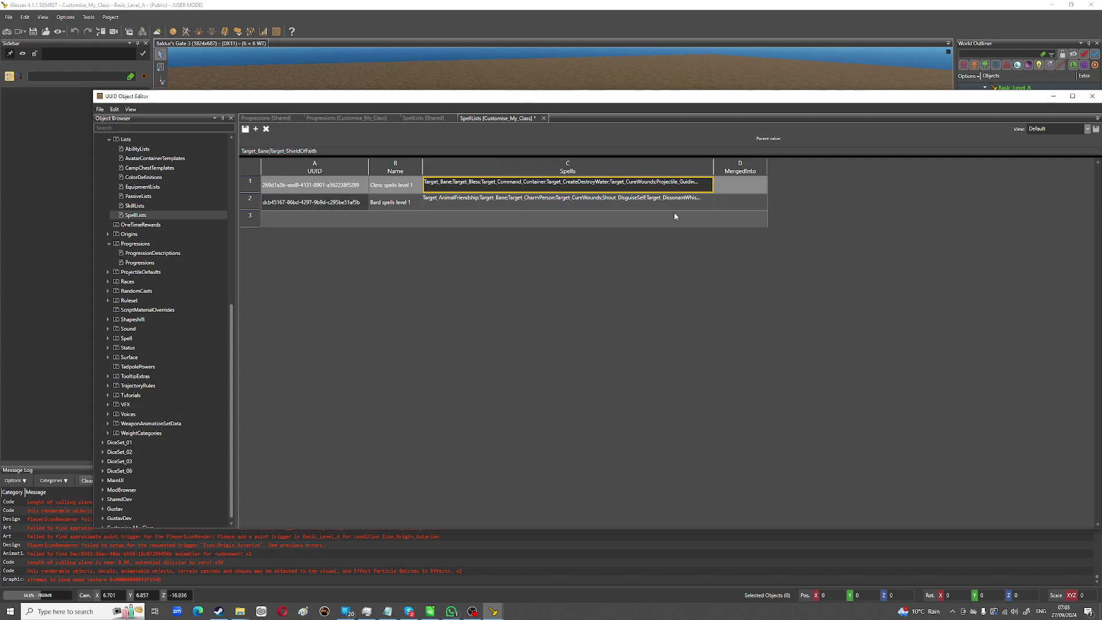
Step: Reduce the Bard spells level 1 list to Target_AnimalFriendship;Zone_Thunderwave, save the project's SpellLists table and close the UUID Object Editor
left_click(542, 200)
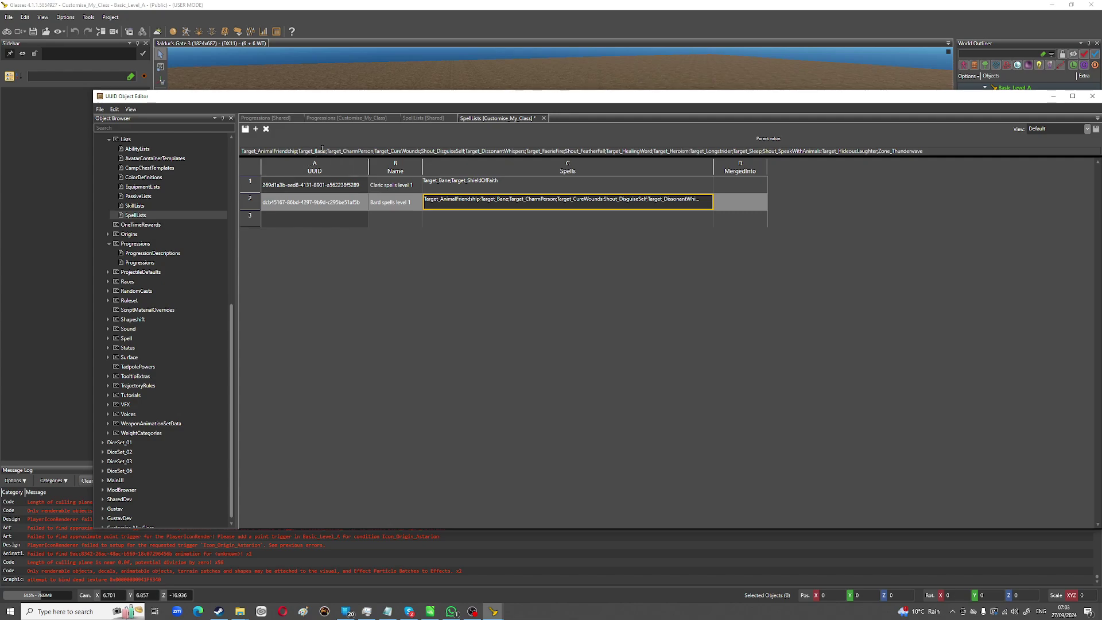
triple_click(292, 151)
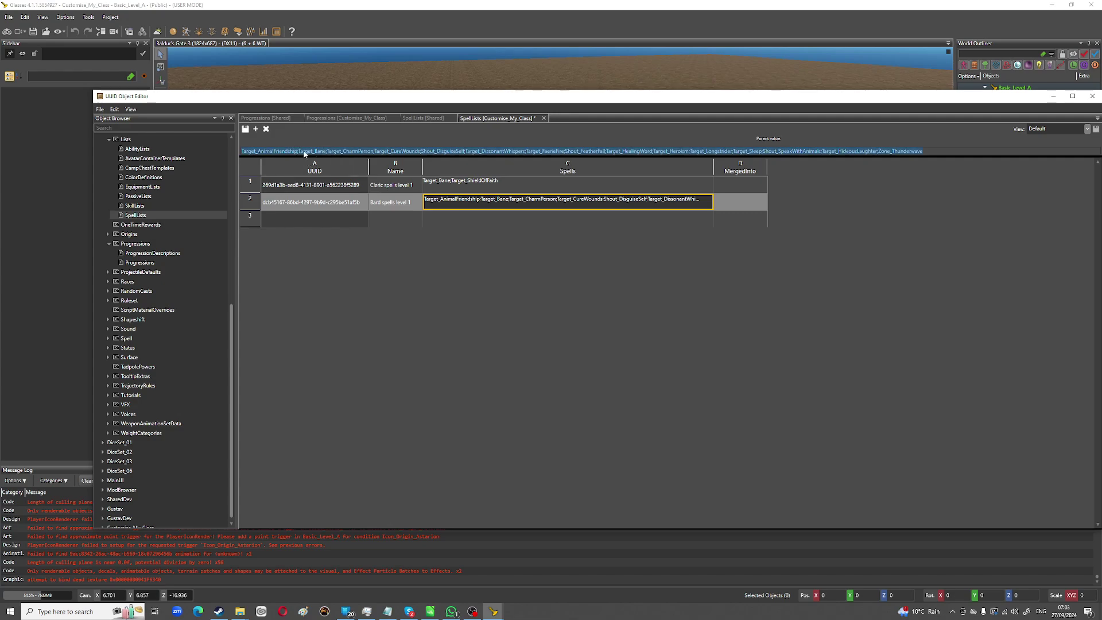
left_click(304, 151)
left_click_drag(300, 151, 667, 164)
left_click_drag(880, 156, 869, 161)
key("BackSpace")
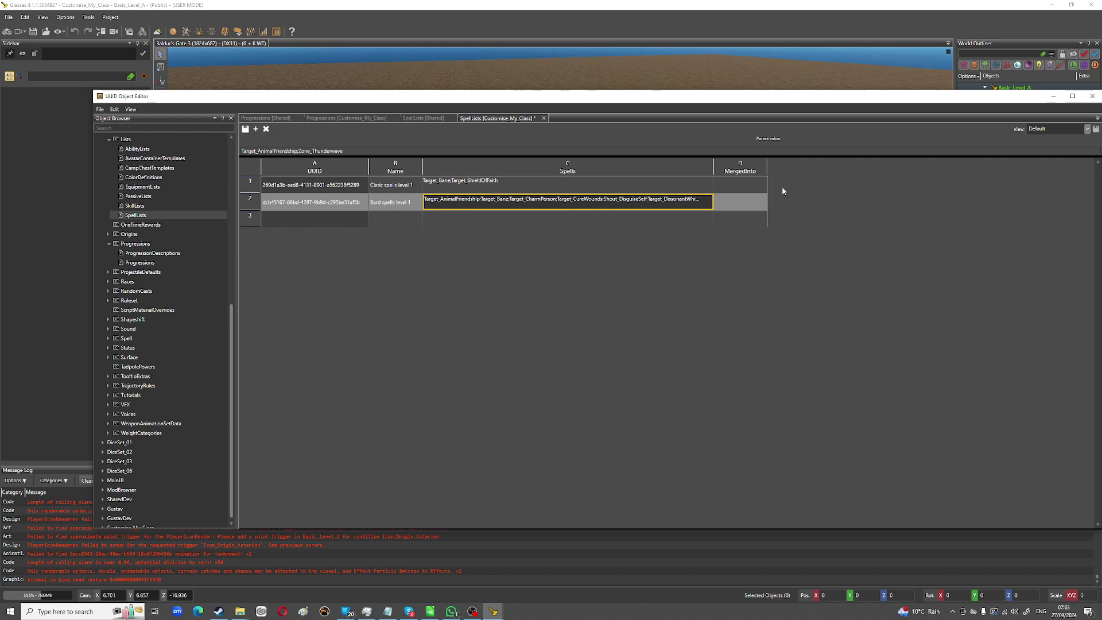
left_click(245, 129)
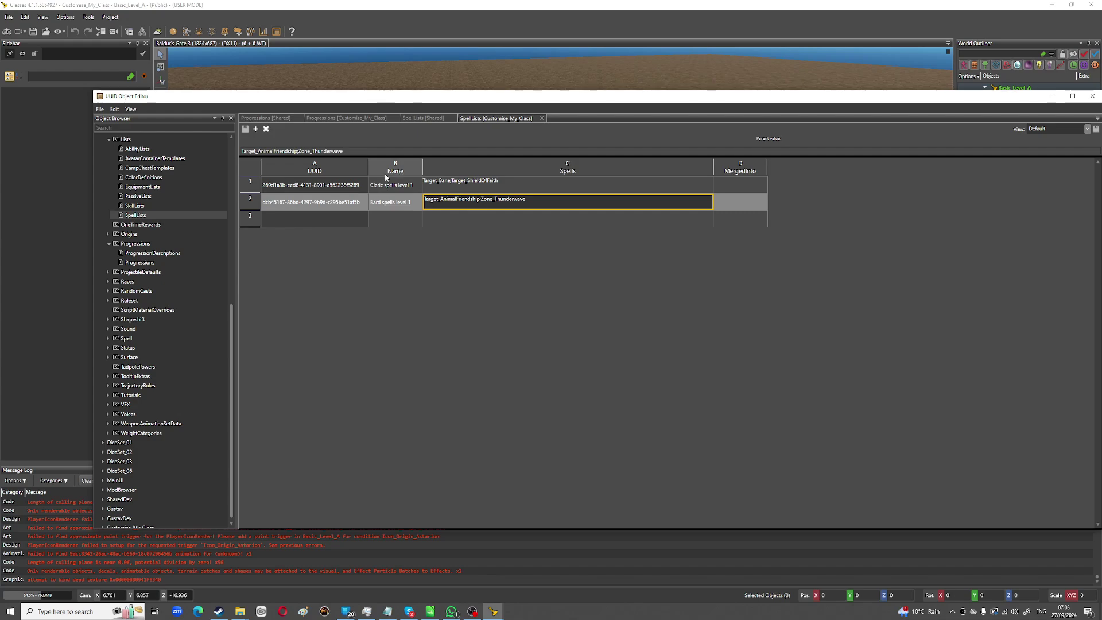
left_click(1092, 96)
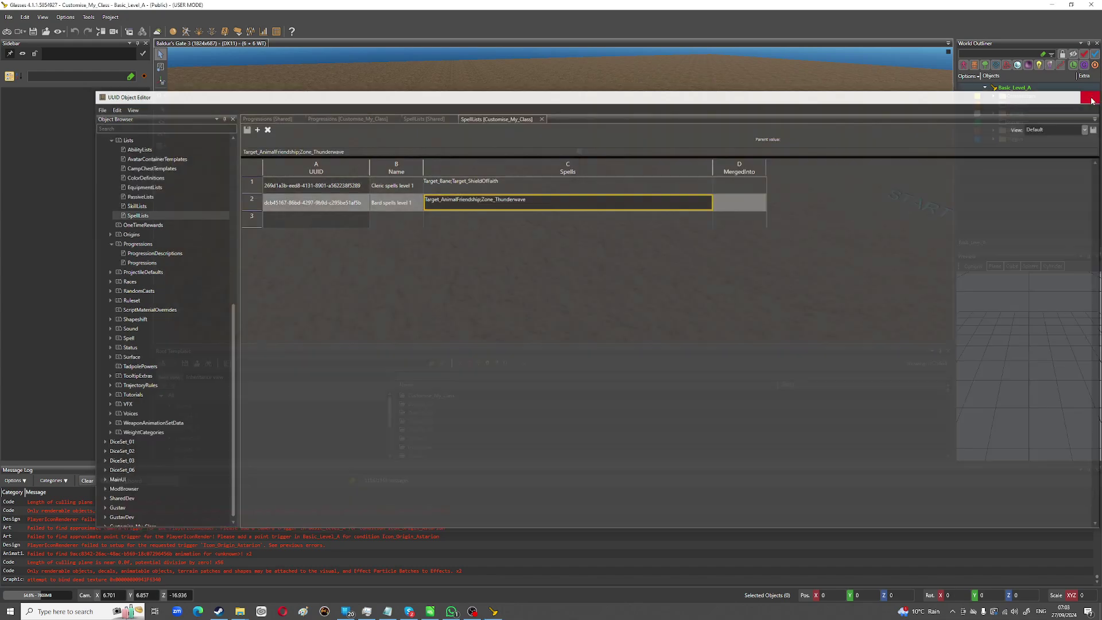
Step: Switch the level to game mode and run the console command ccStartRespec to start a character respec
left_click(7, 31)
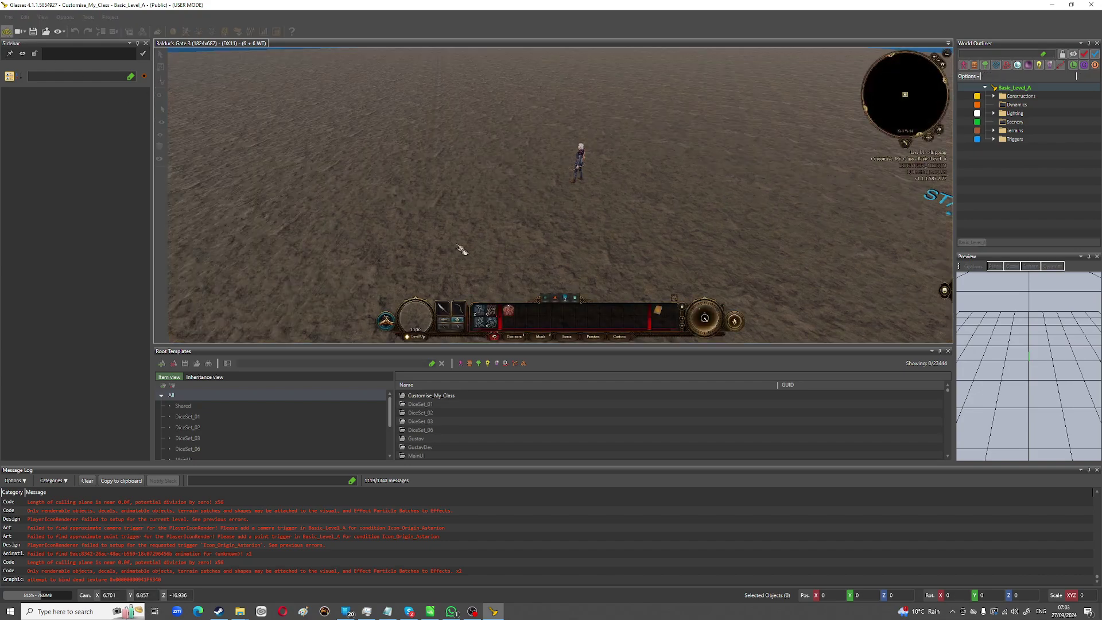
left_click(457, 245)
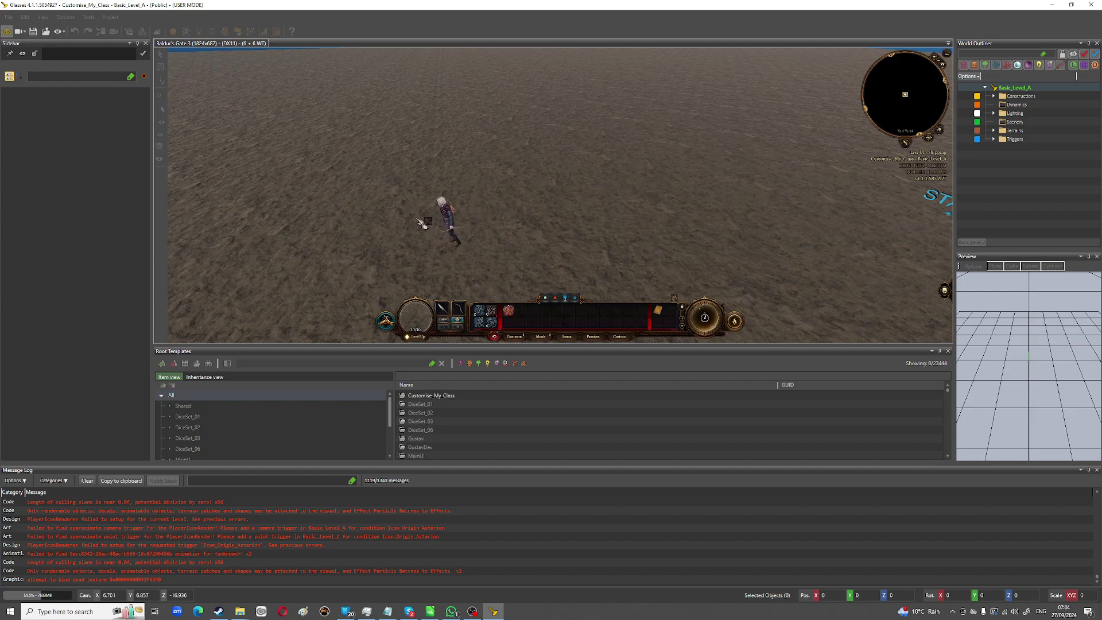
key("grave")
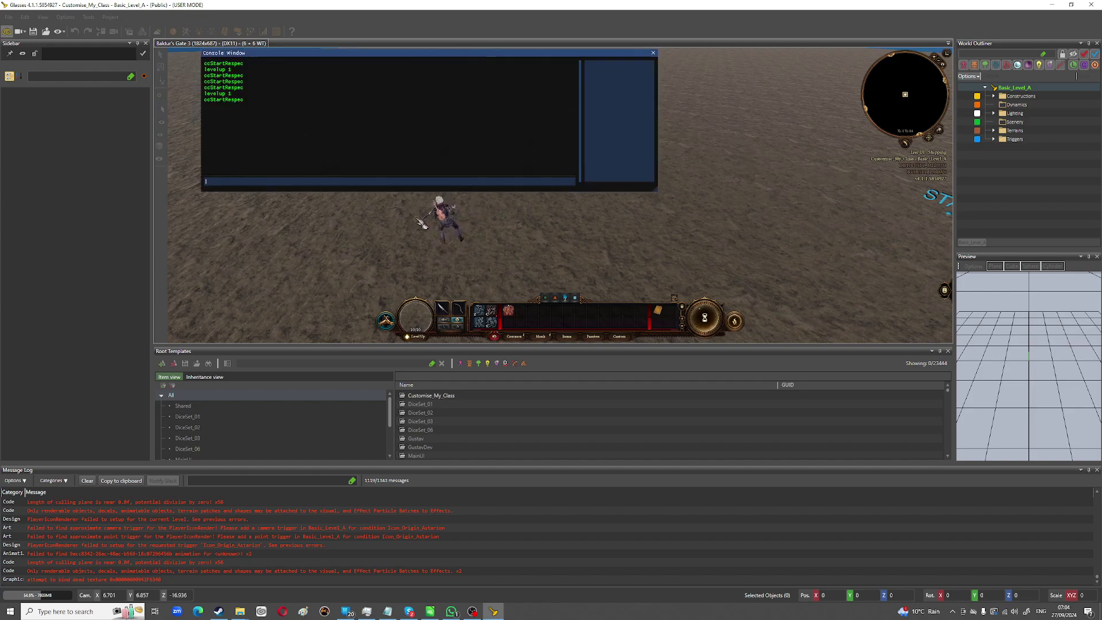
type("cc")
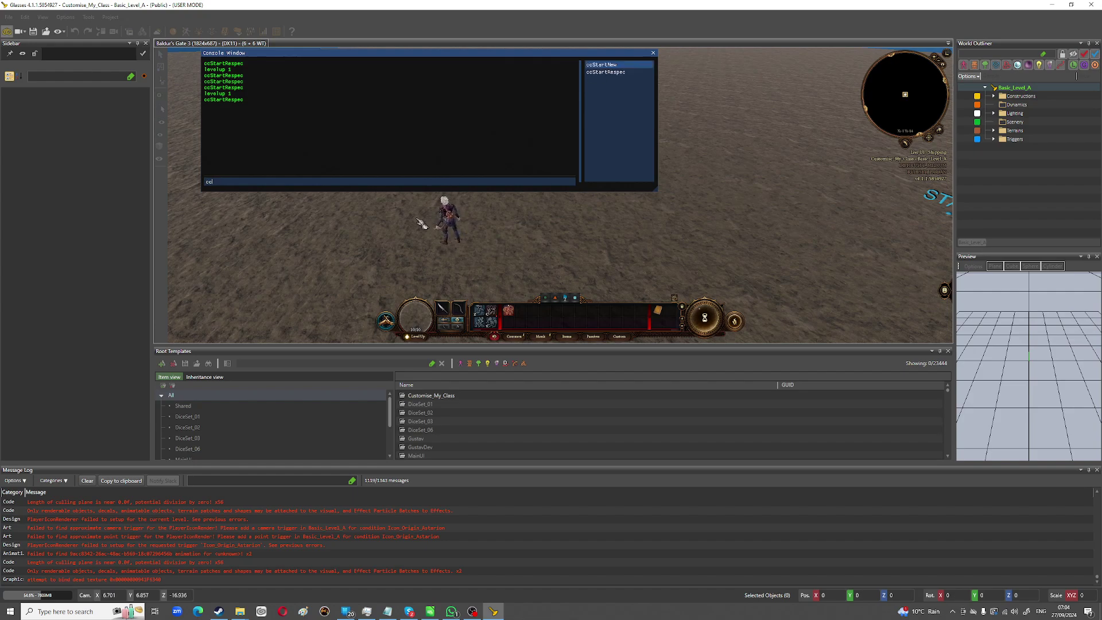
left_click(604, 73)
key("Return")
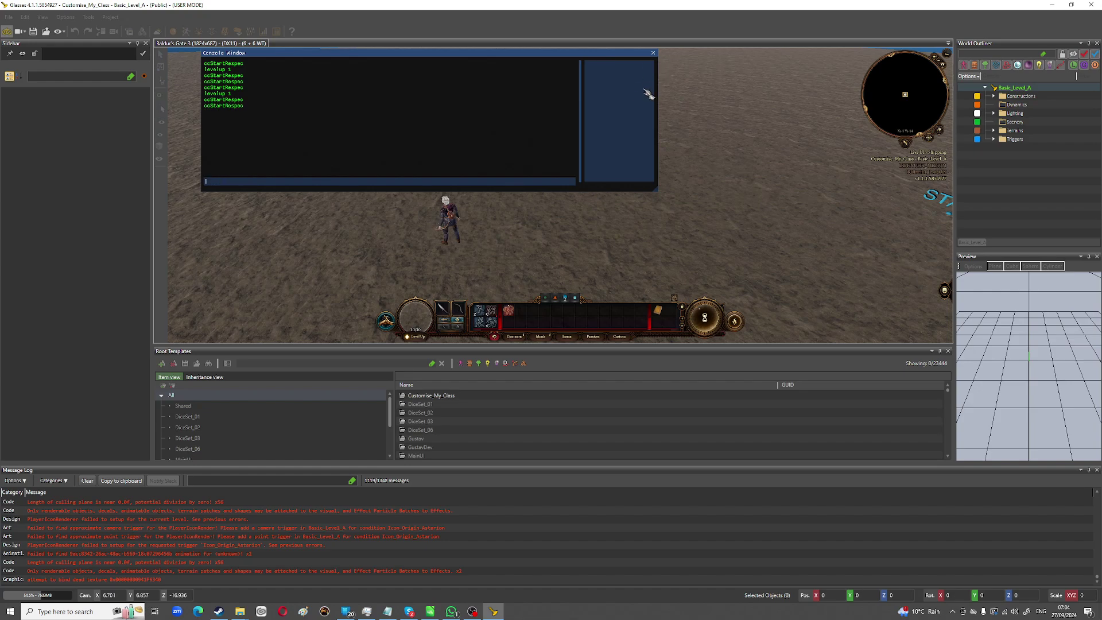
left_click(653, 53)
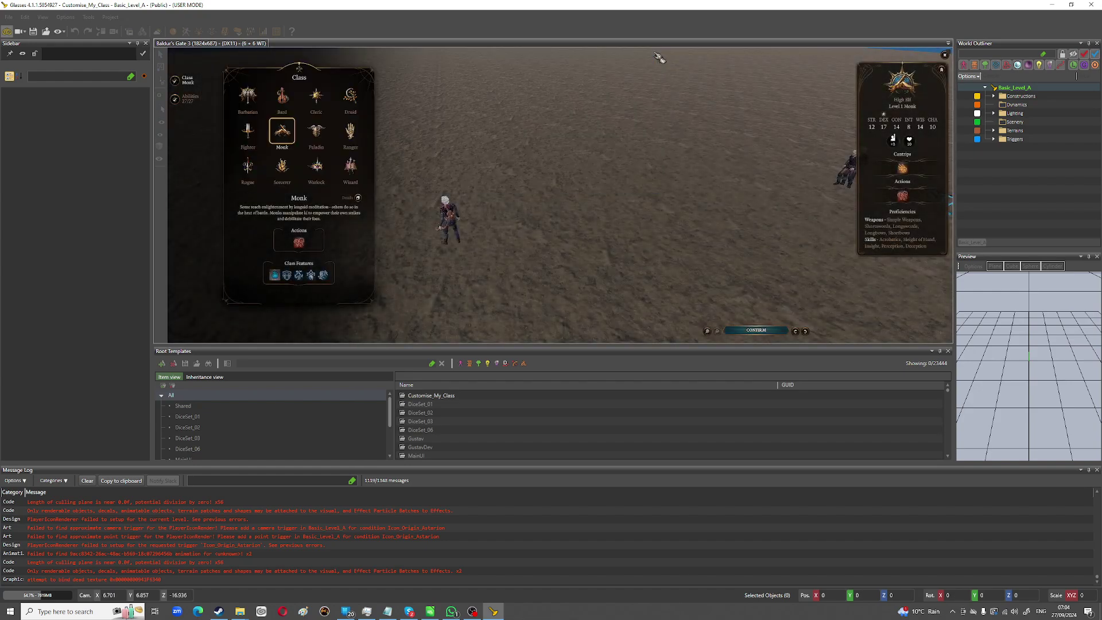
Step: Choose Barbarian as the respec class and select three of its available cantrips
left_click(258, 97)
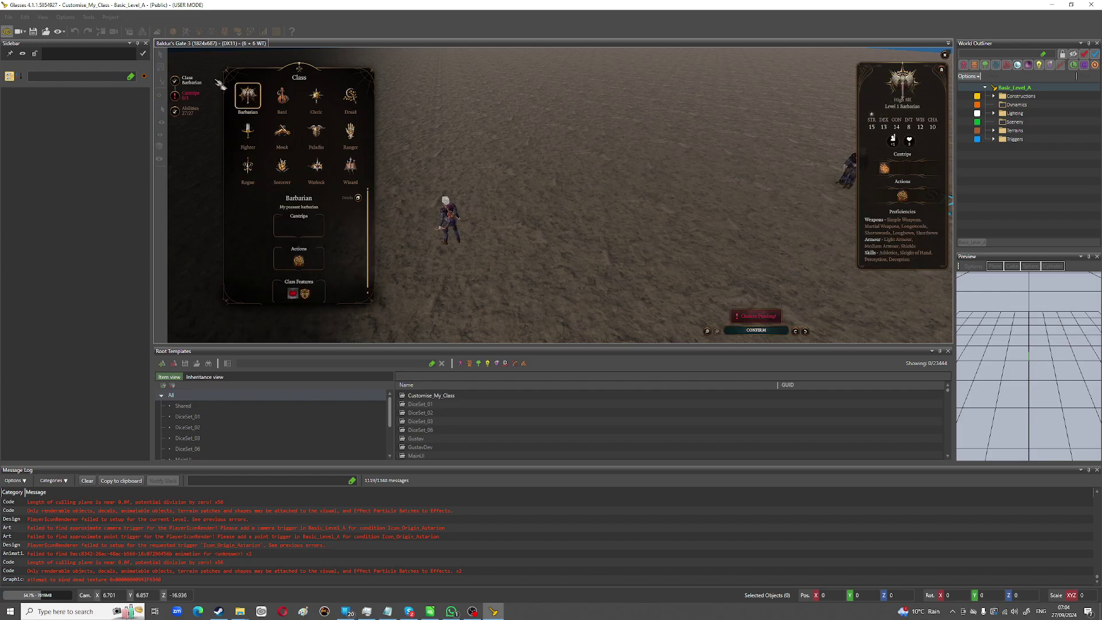
left_click(188, 95)
left_click(286, 178)
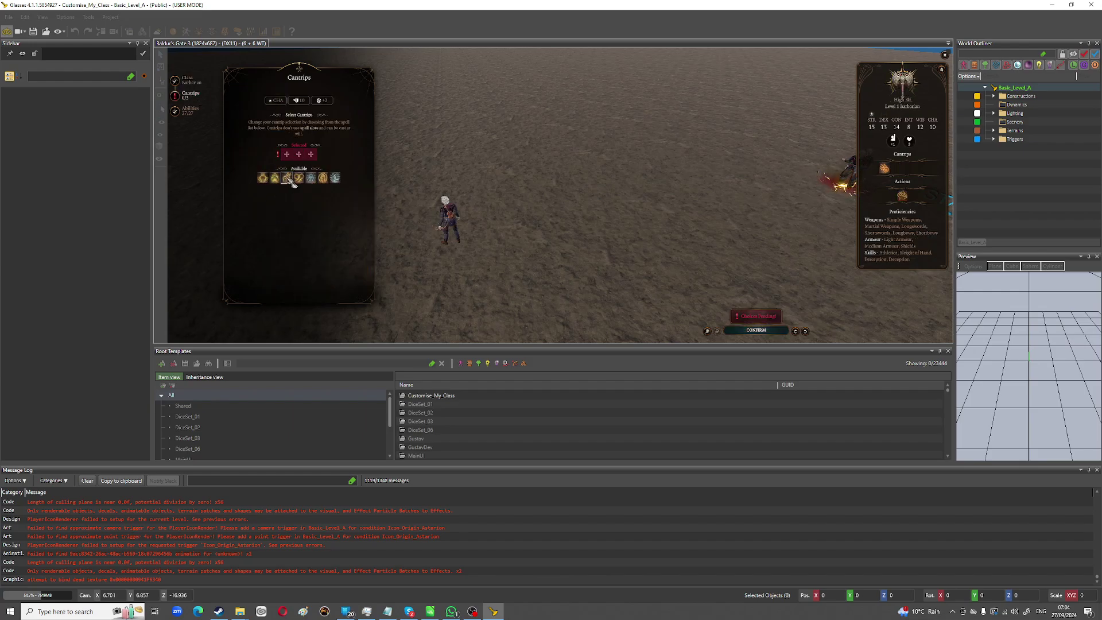
left_click(298, 178)
left_click(263, 179)
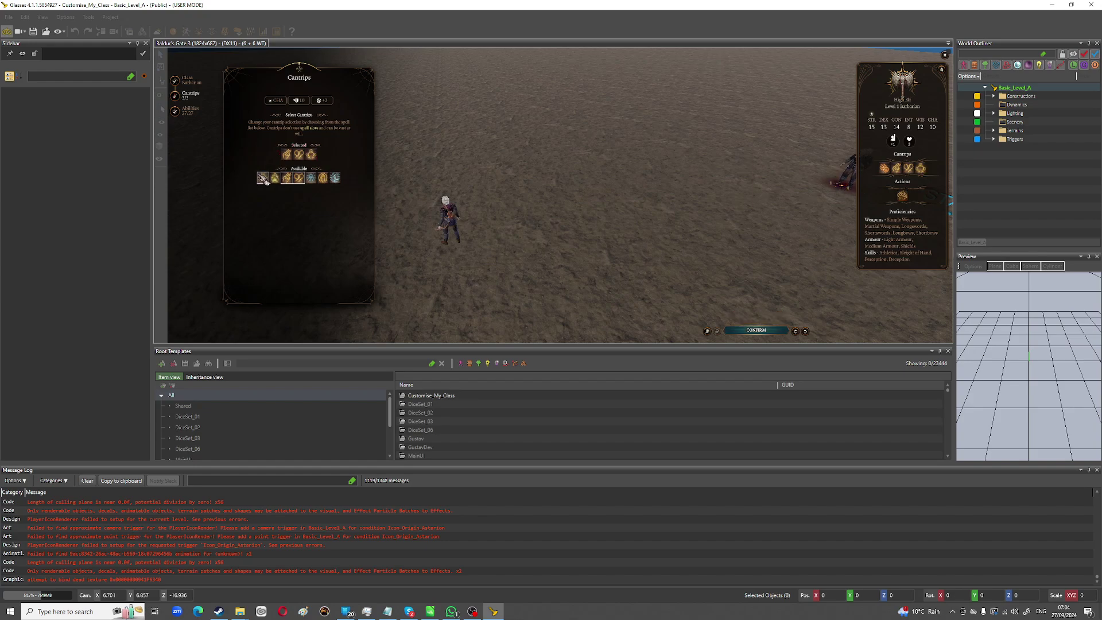
Step: Review the Barbarian's ability points and skill proficiencies, then confirm the respec
left_click(192, 110)
left_click(300, 259)
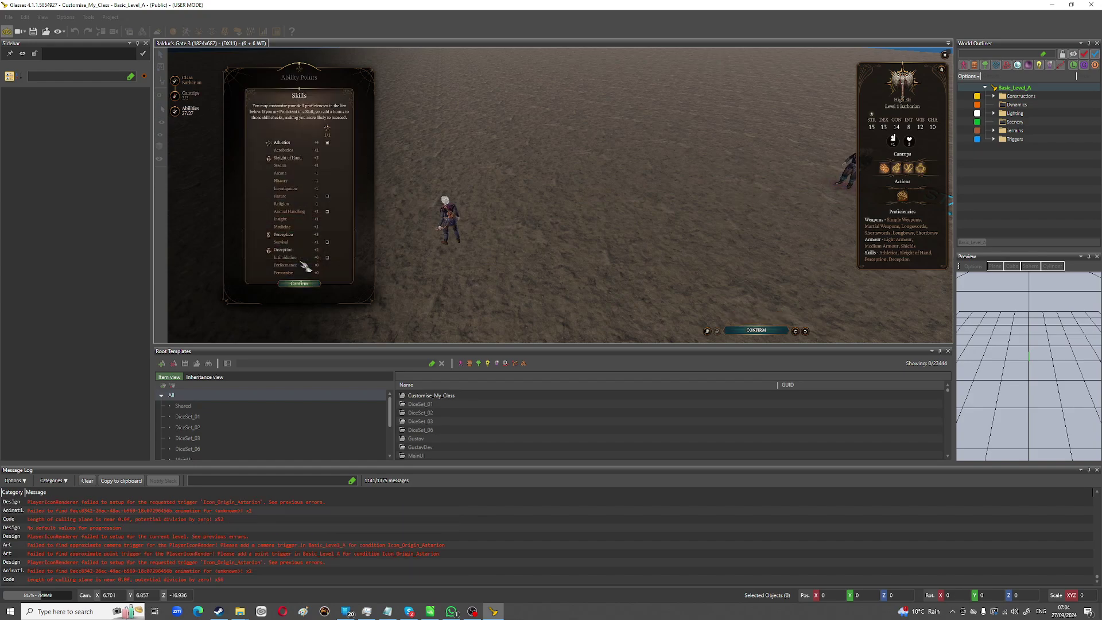
left_click(314, 285)
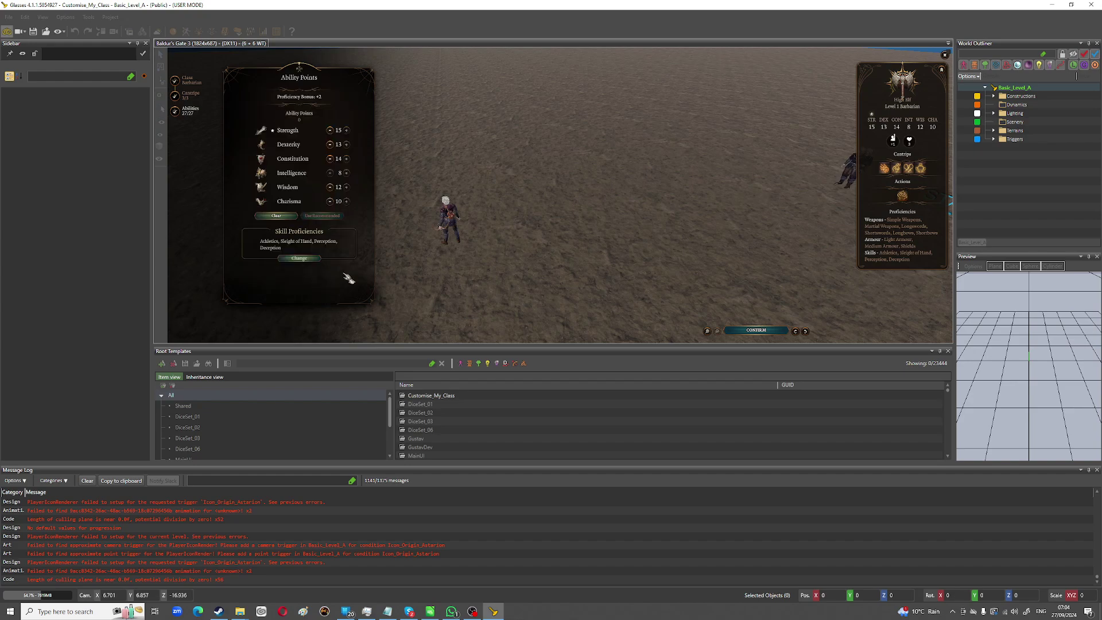
left_click(758, 331)
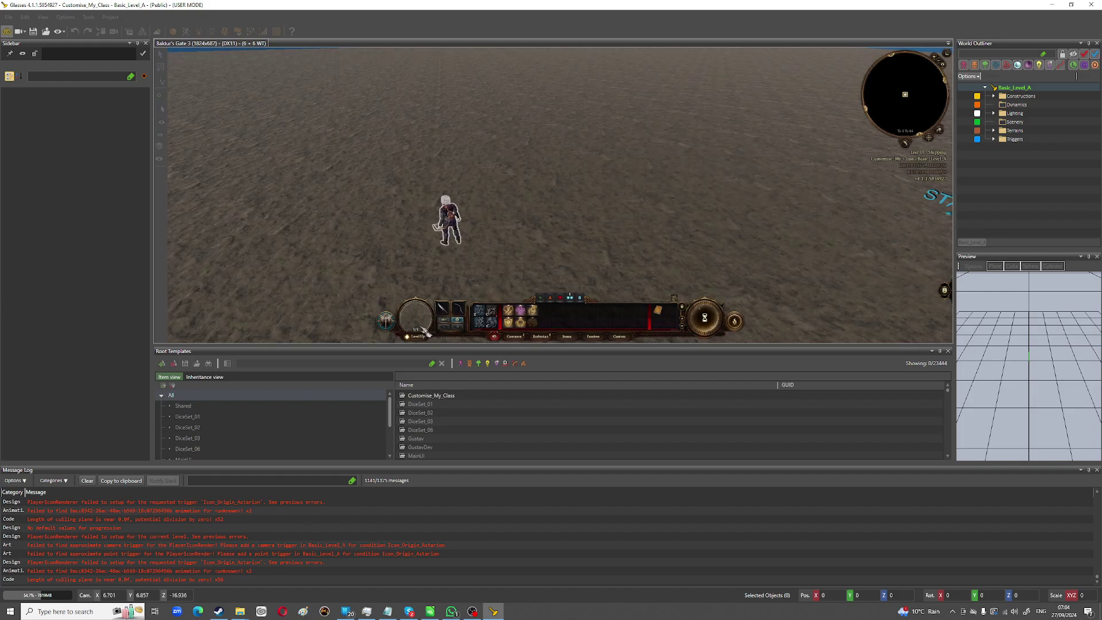
Step: Test the level 1 Barbarian's new spells in the level by casting Guidance and Shield of Faith on the character
left_click(532, 310)
right_click(485, 235)
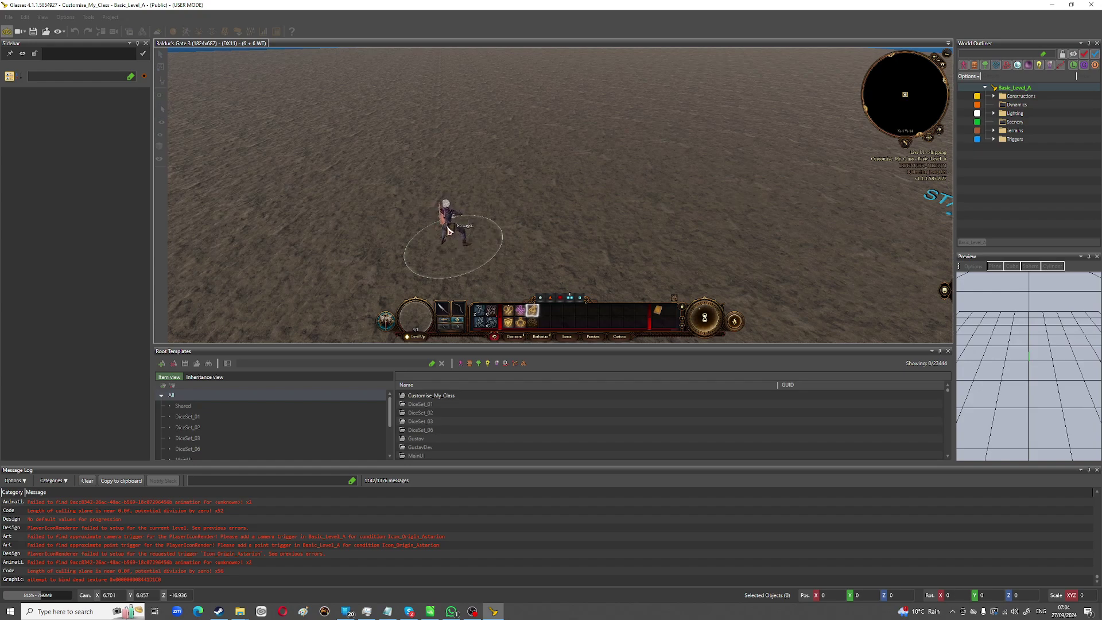
left_click(534, 313)
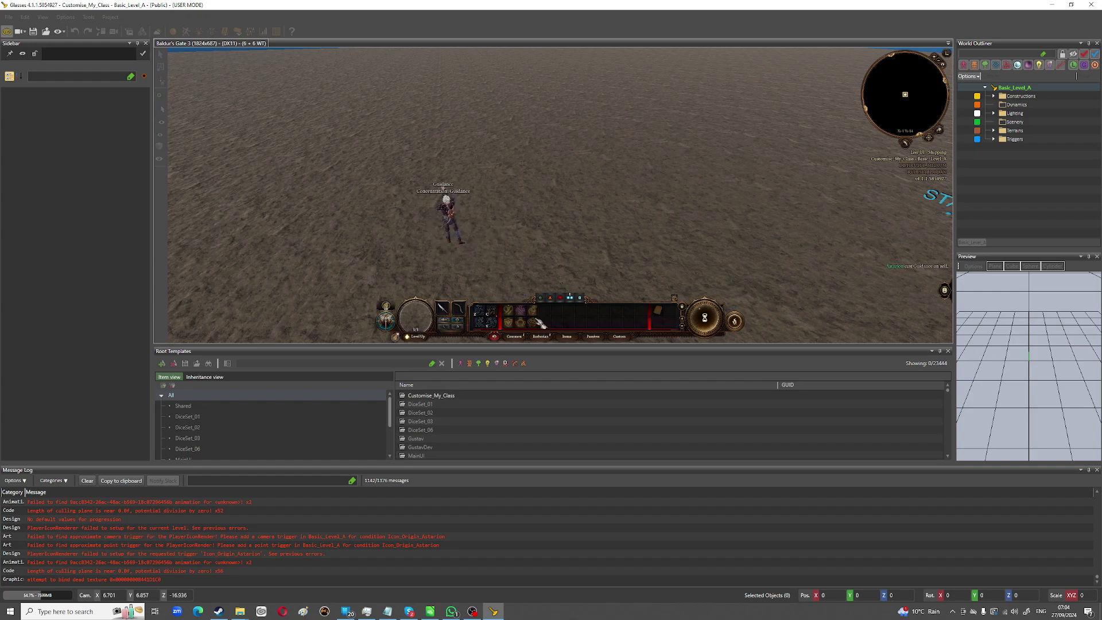
left_click(529, 317)
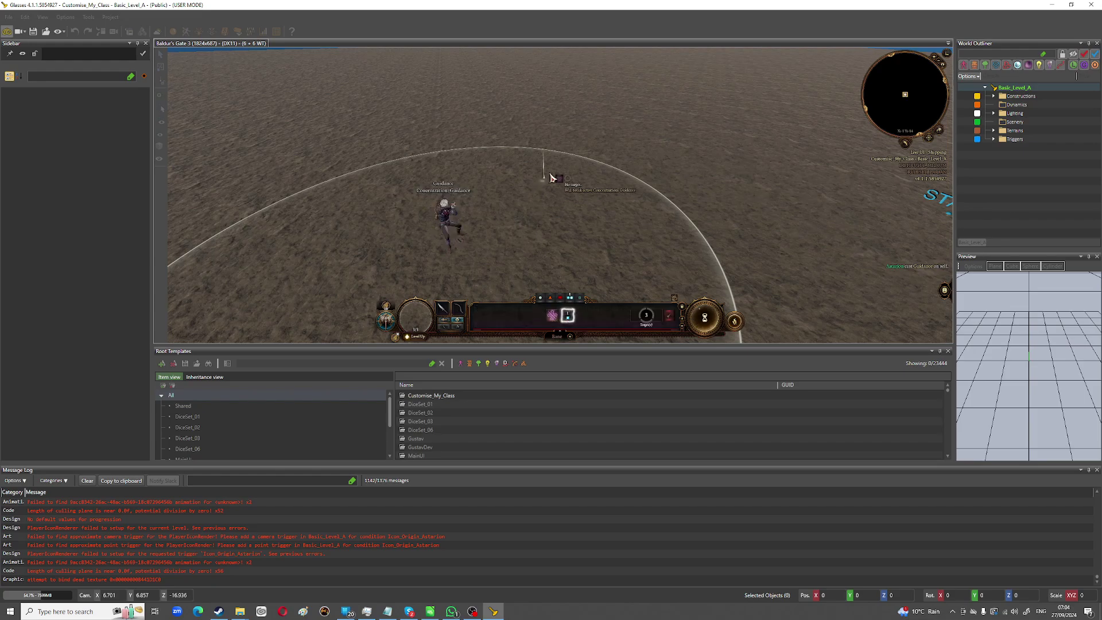
left_click(544, 197)
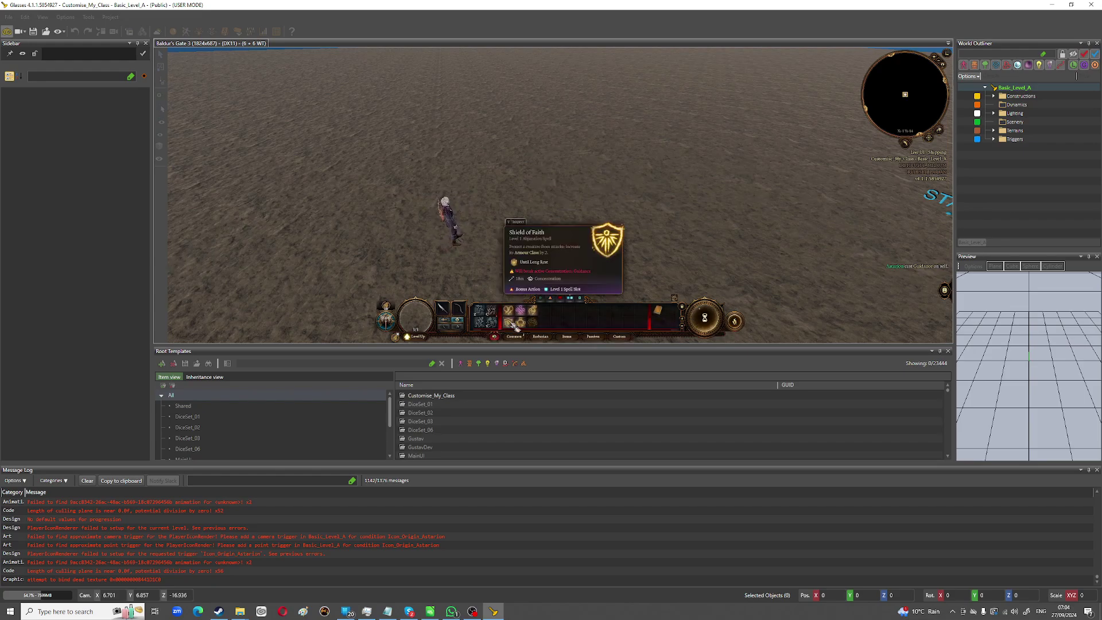
left_click(508, 322)
left_click(463, 246)
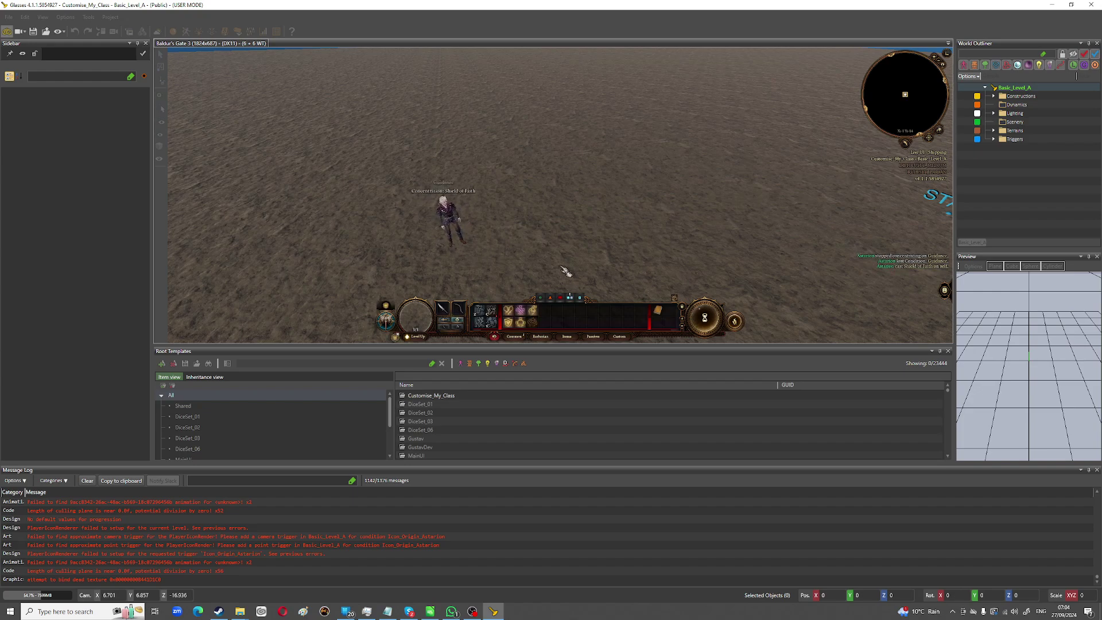
Step: Check the cantrips and spells in the Barbarian's spellbook, then close the character sheet
mouse_move(551, 301)
key("c")
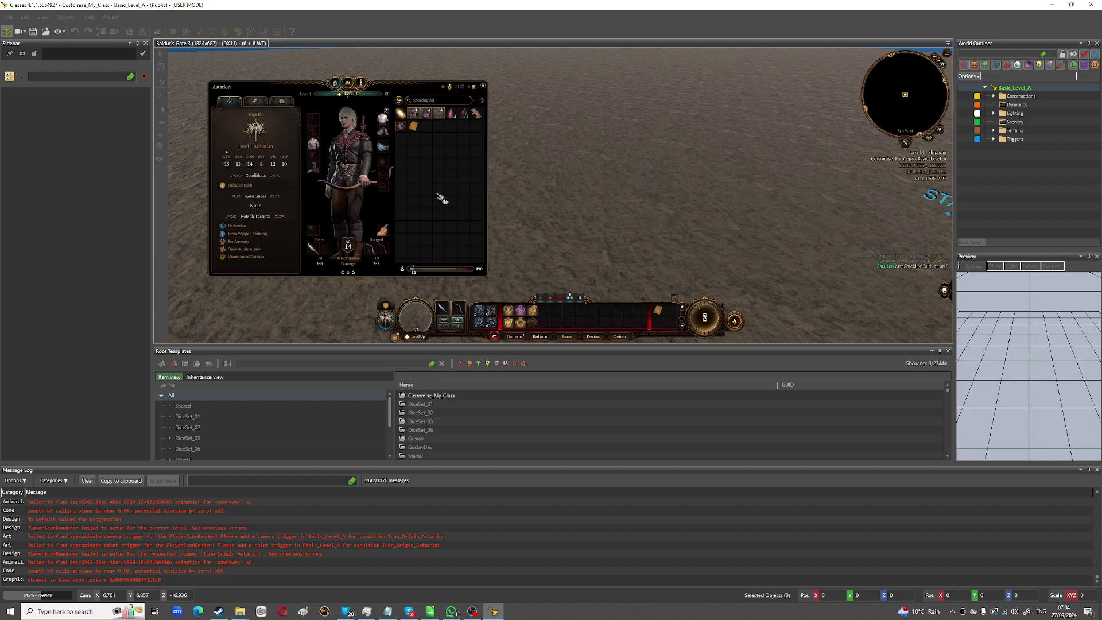
left_click(348, 83)
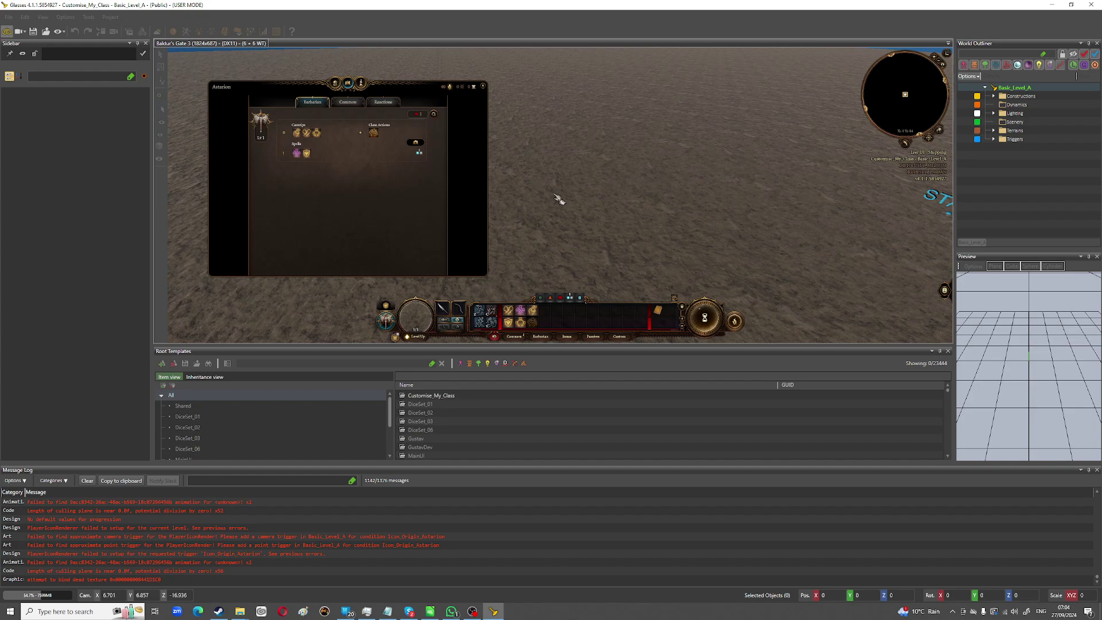
left_click(483, 86)
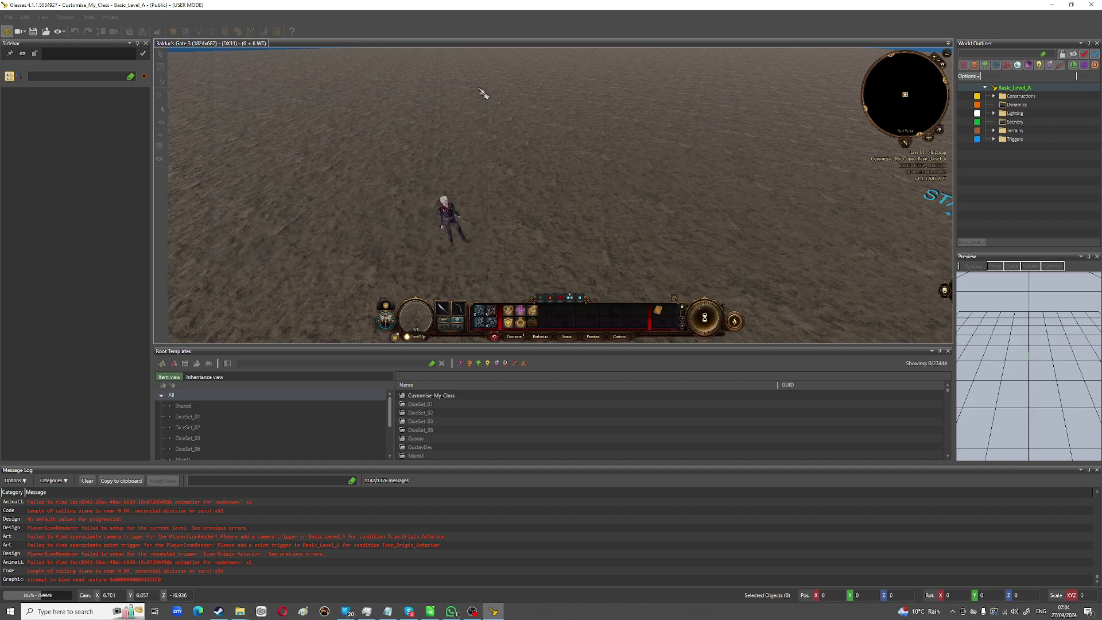
Step: Level the Barbarian up to level 2, choosing Thunderwave as the learned spell, and accept the level-up
left_click(423, 340)
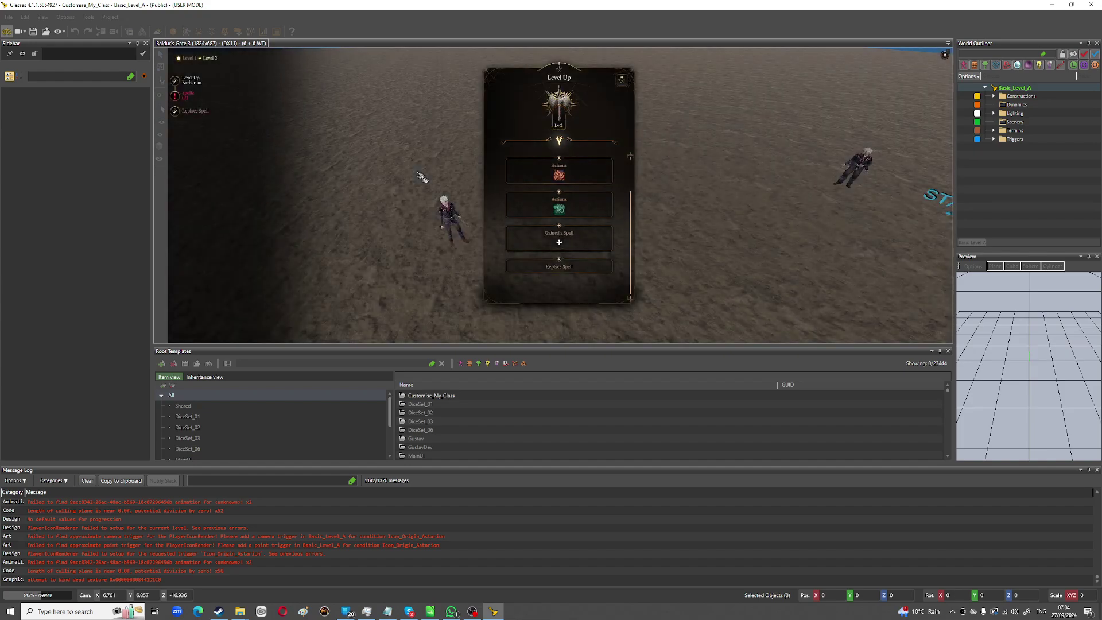
left_click(192, 96)
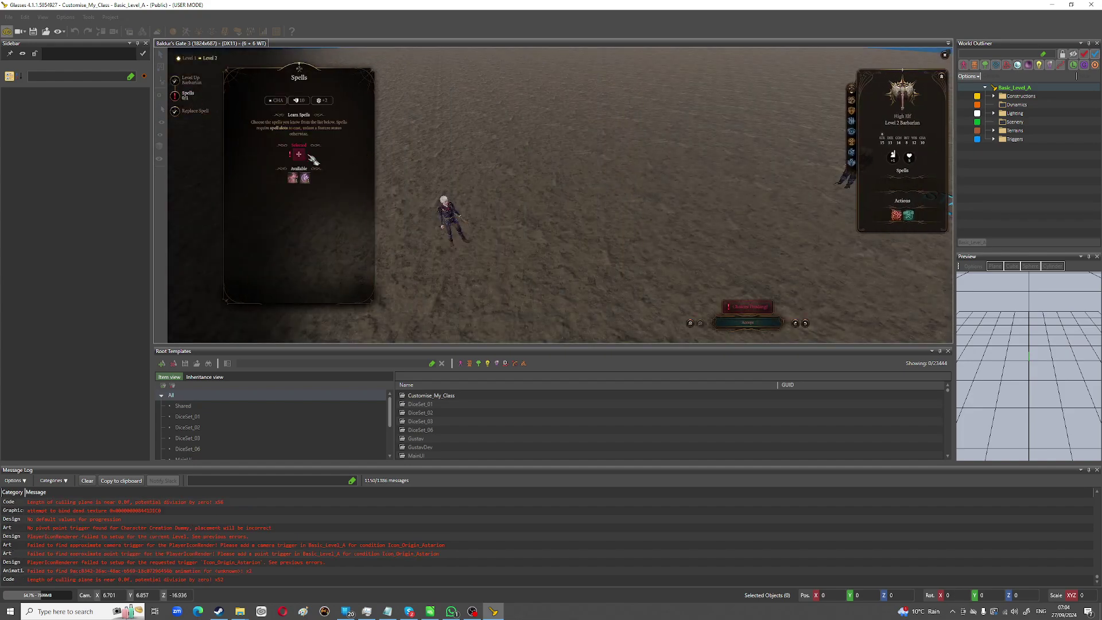
left_click(293, 178)
mouse_move(298, 185)
left_click(294, 179)
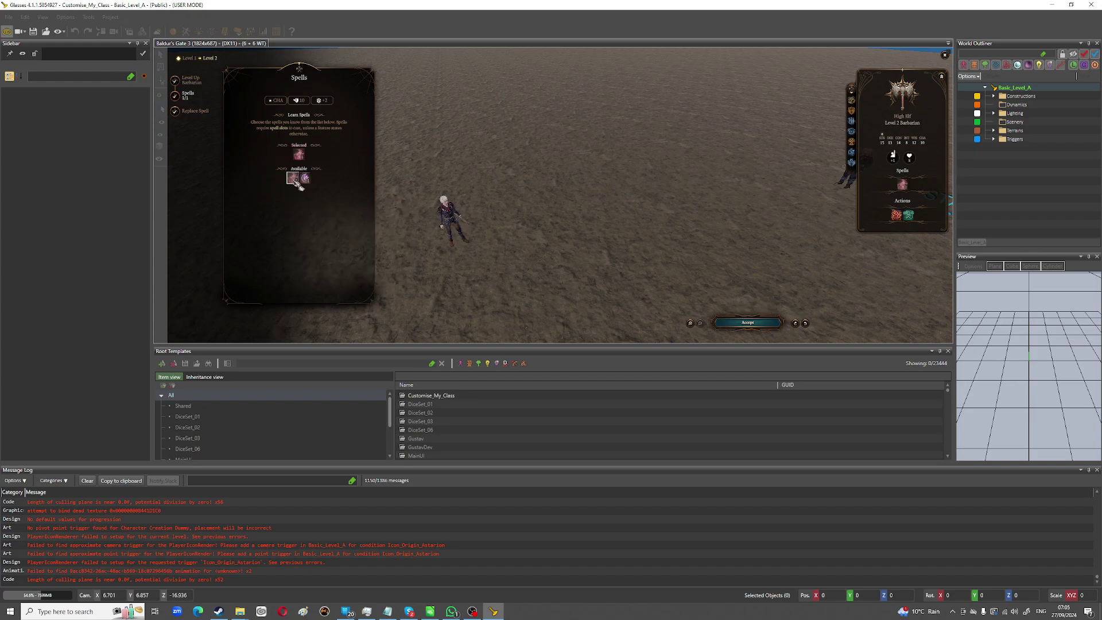
left_click(305, 178)
left_click(741, 322)
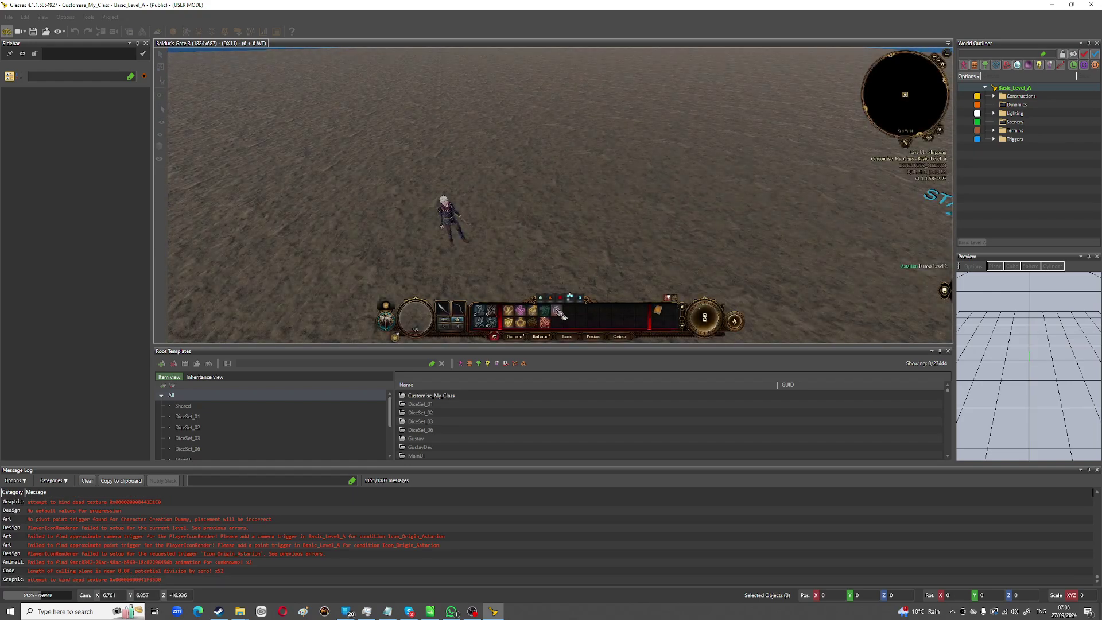
Step: Test the level 2 Barbarian in the level by casting Thunderwave, using its attack action and casting Guidance
left_click(560, 312)
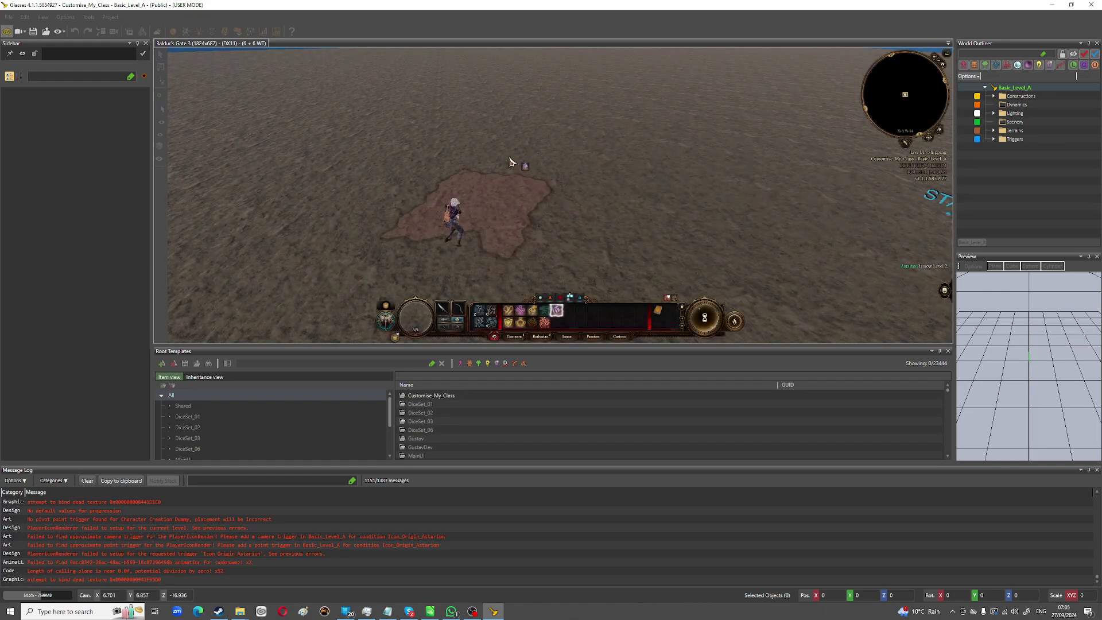
left_click(506, 162)
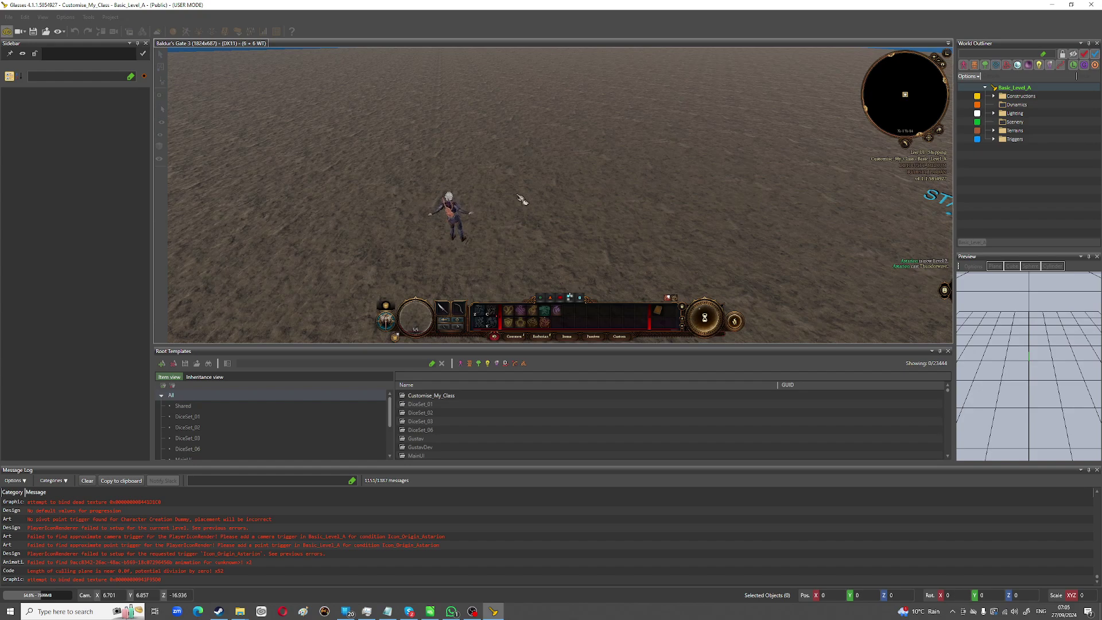
left_click(532, 325)
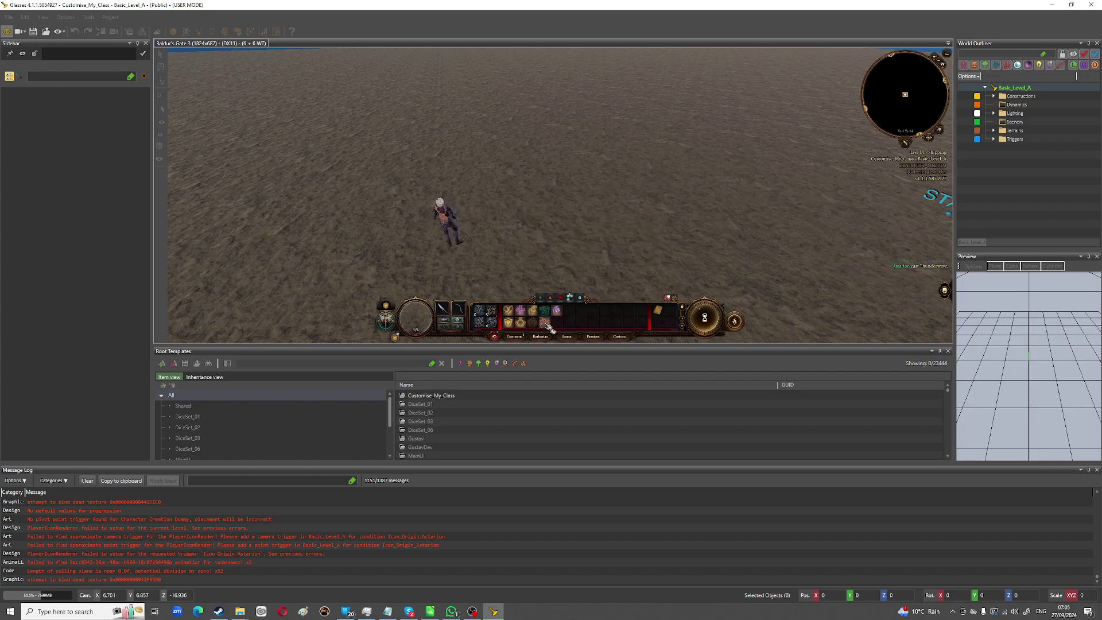
left_click(505, 191)
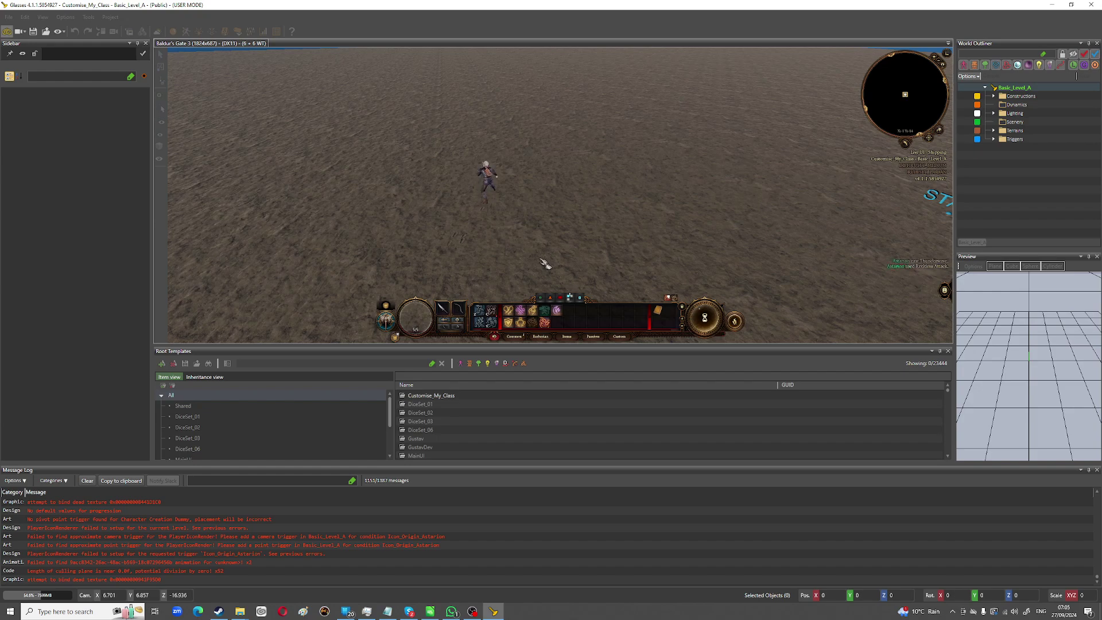
left_click(532, 315)
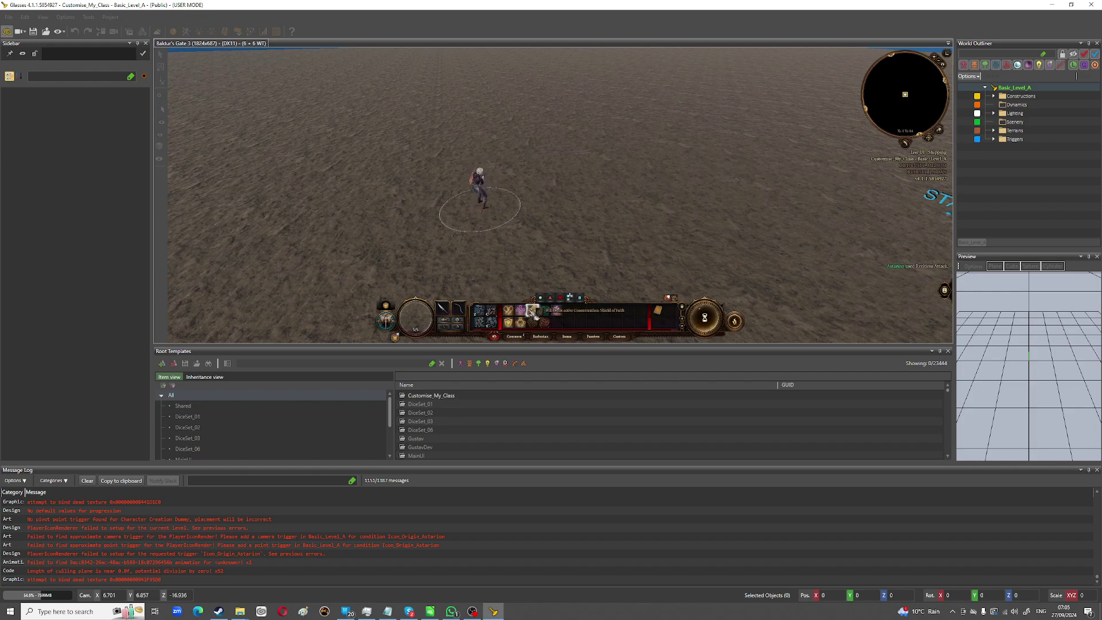
left_click(486, 202)
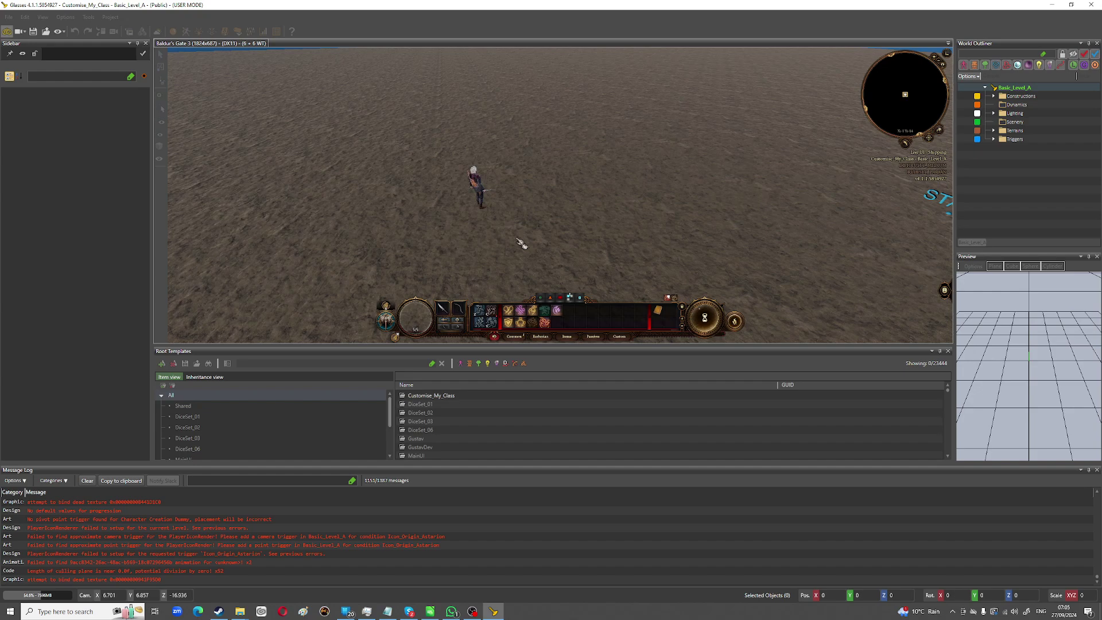
Step: Leave game mode and open the Shared project's Passive stats table in the Stats Editor
left_click(7, 33)
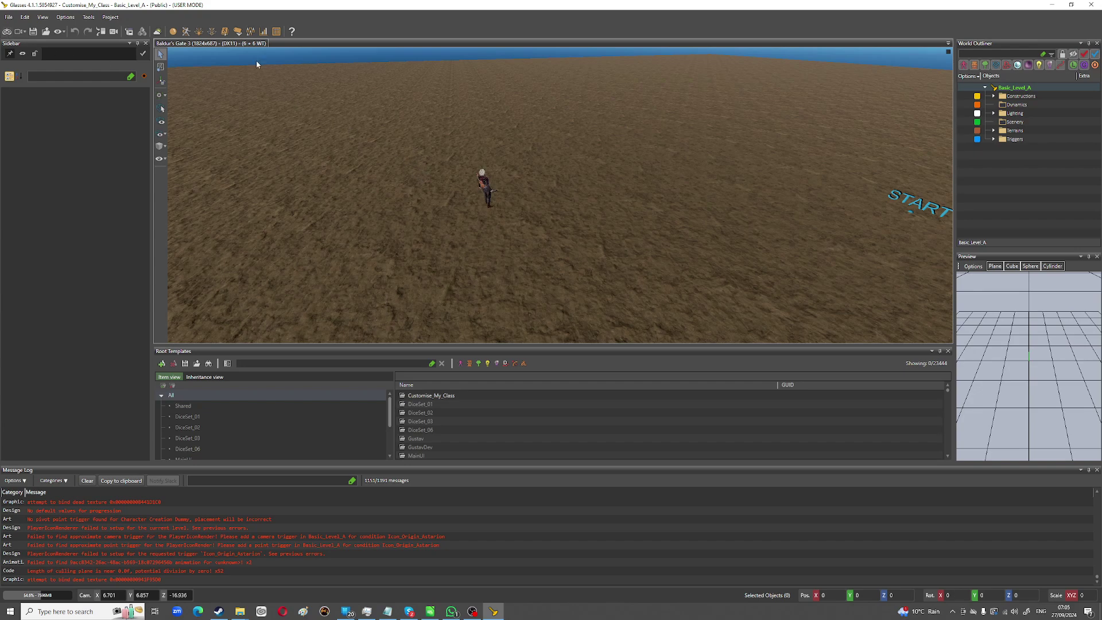
left_click(264, 32)
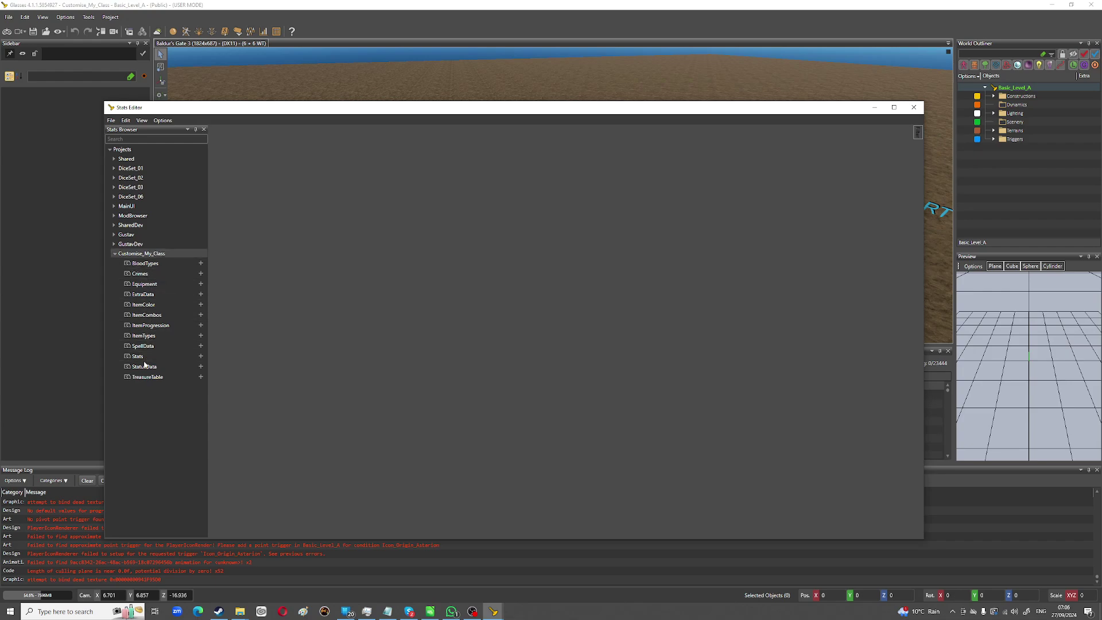
left_click(201, 357)
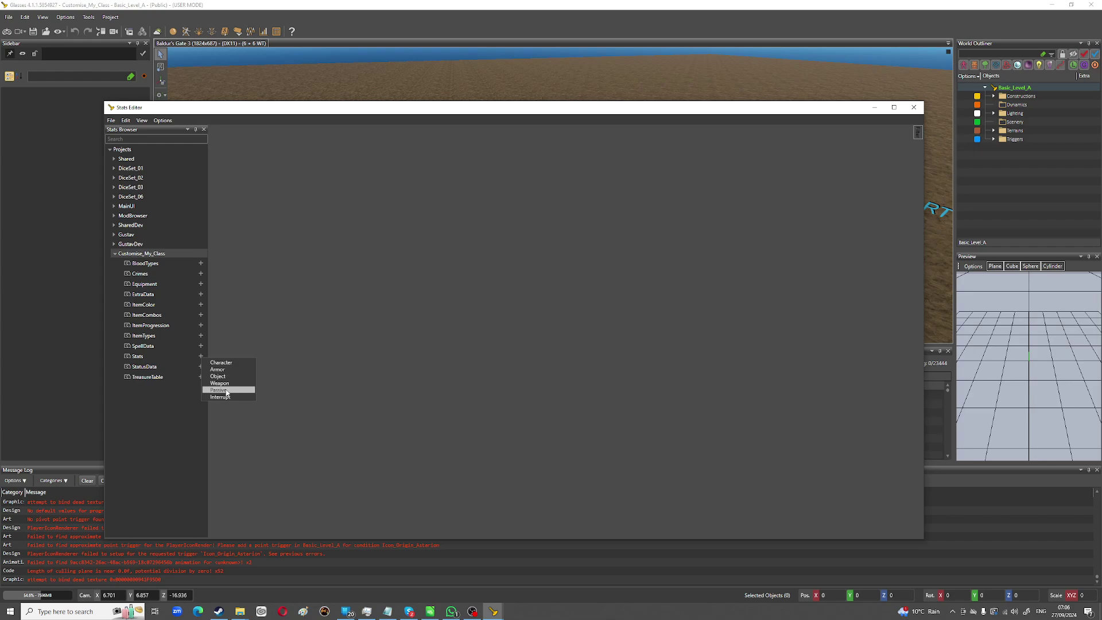
left_click(148, 358)
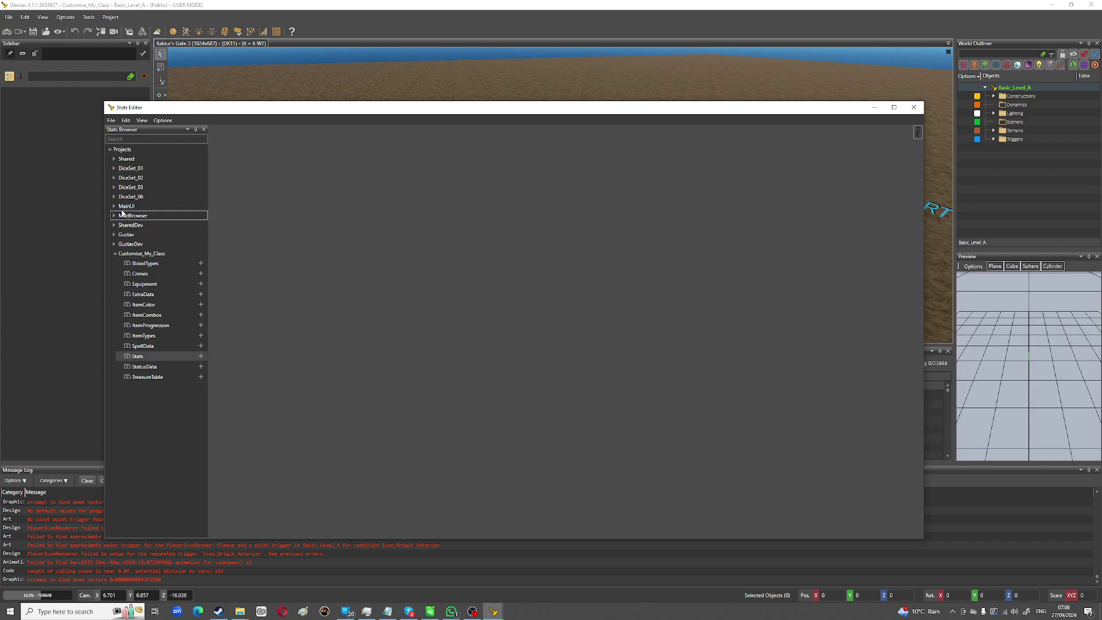
left_click(114, 159)
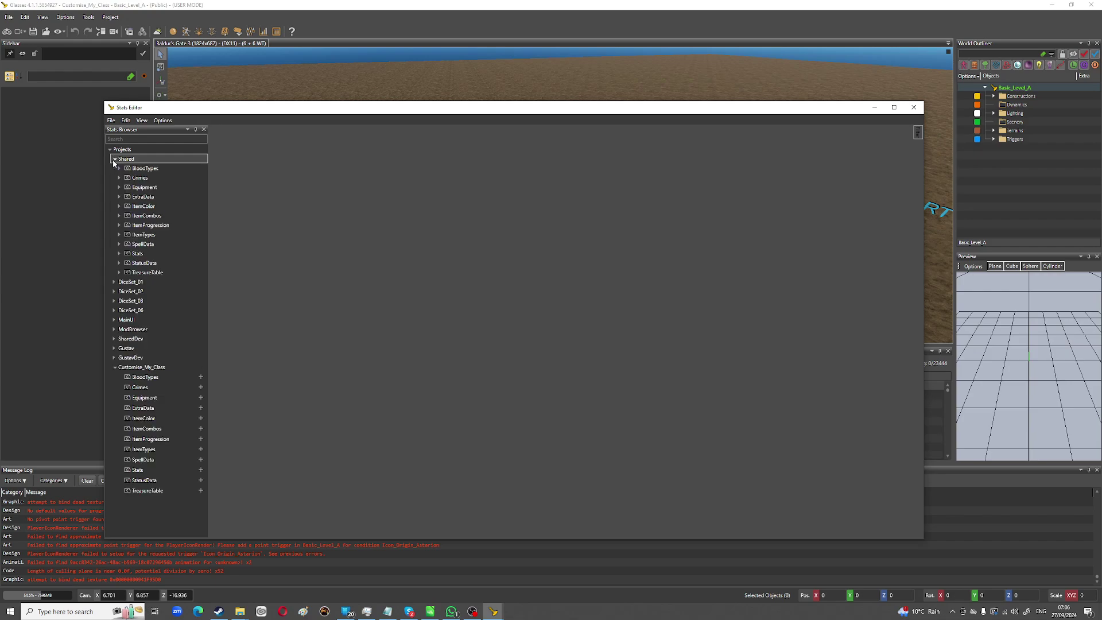
left_click(119, 254)
double_click(142, 300)
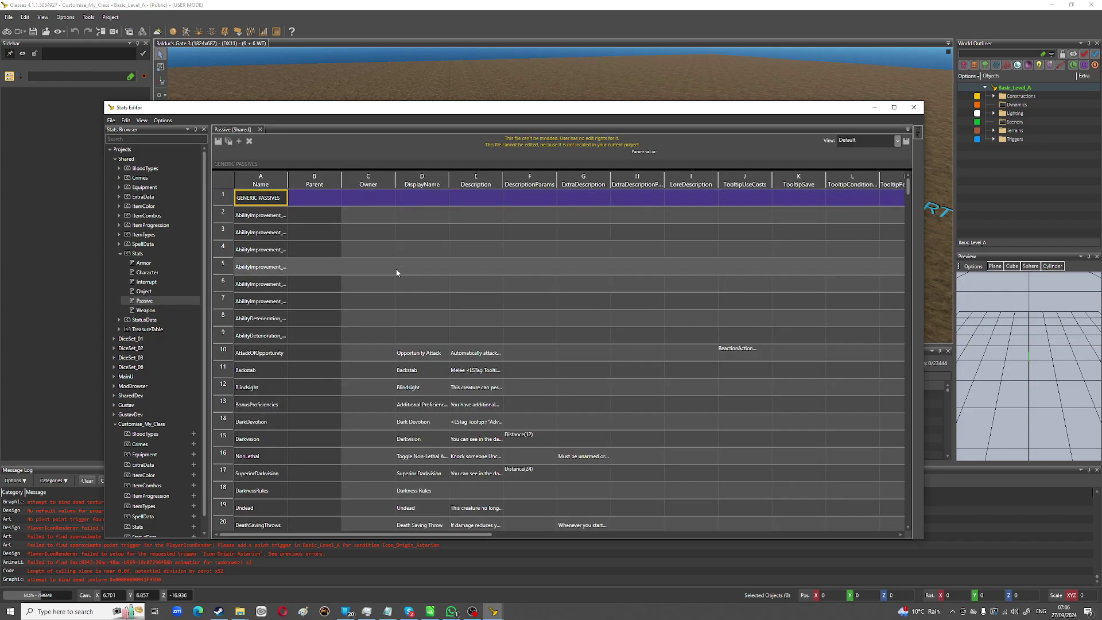
Step: Browse the shared passives from the generic entries through the weapon action and race sections to the class fighting styles
scroll(399, 252, "down", 3)
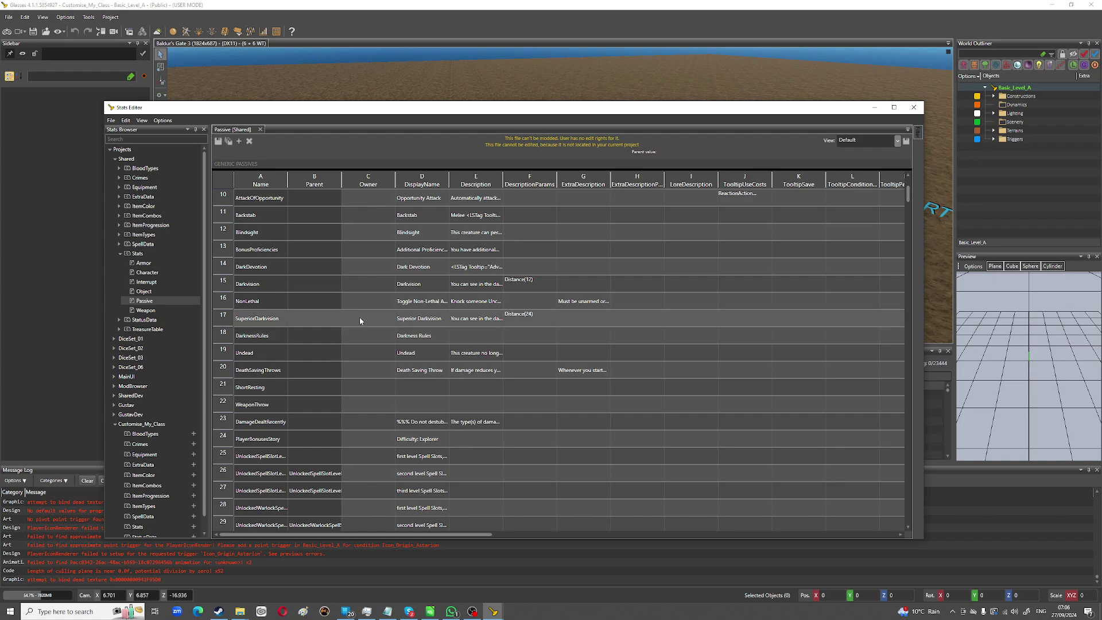
scroll(360, 317, "down", 4)
scroll(360, 320, "down", 3)
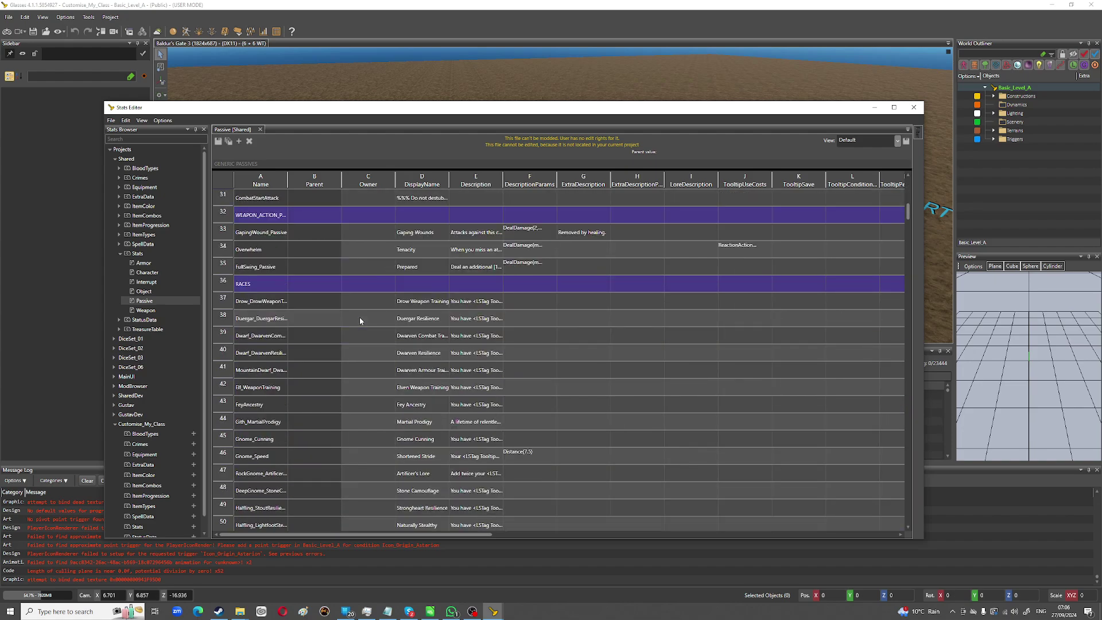
scroll(360, 321, "down", 3)
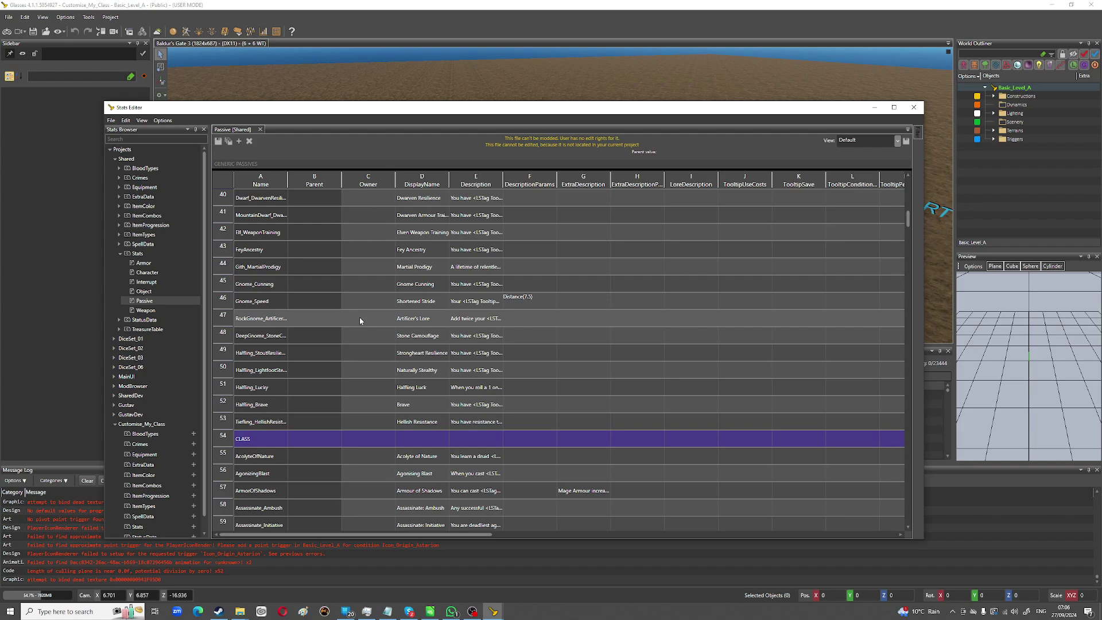
scroll(297, 369, "down", 1)
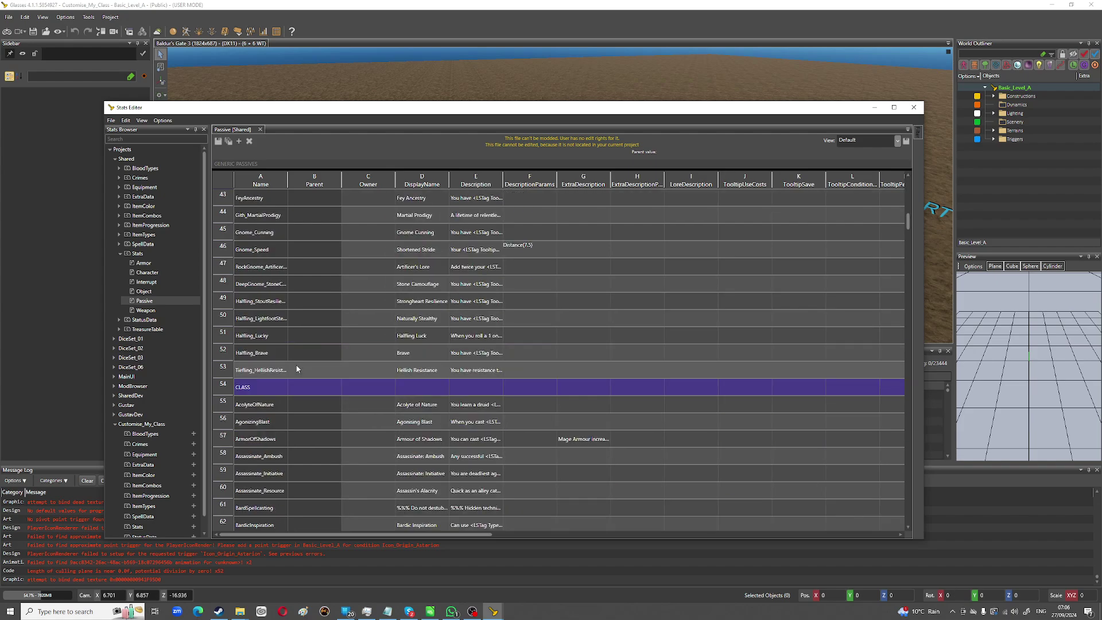
scroll(297, 369, "down", 3)
scroll(296, 369, "down", 6)
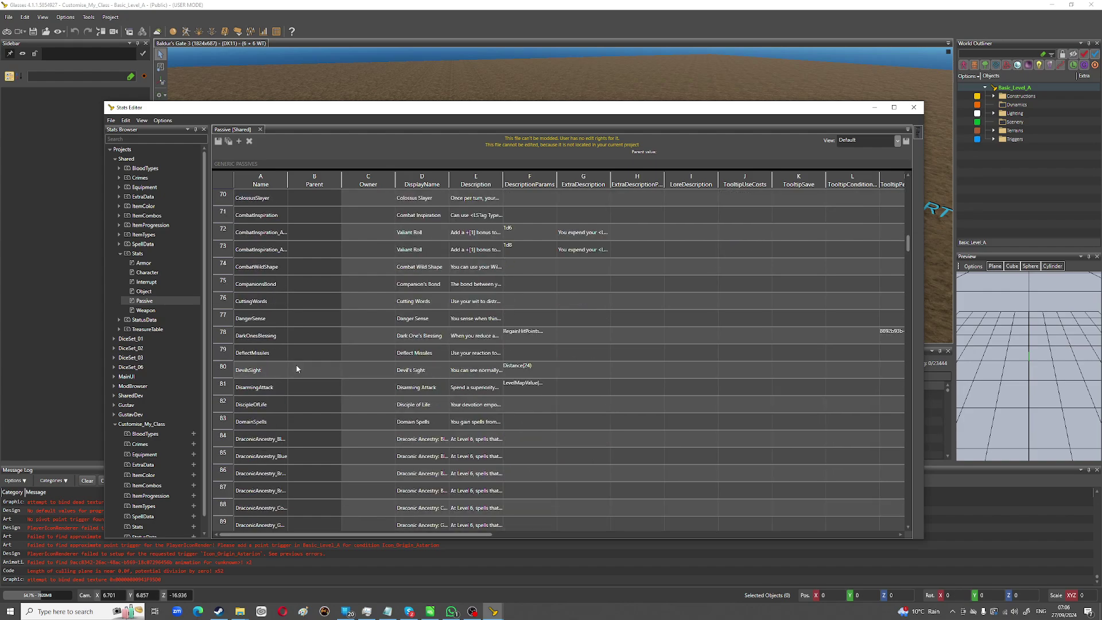
scroll(297, 369, "down", 7)
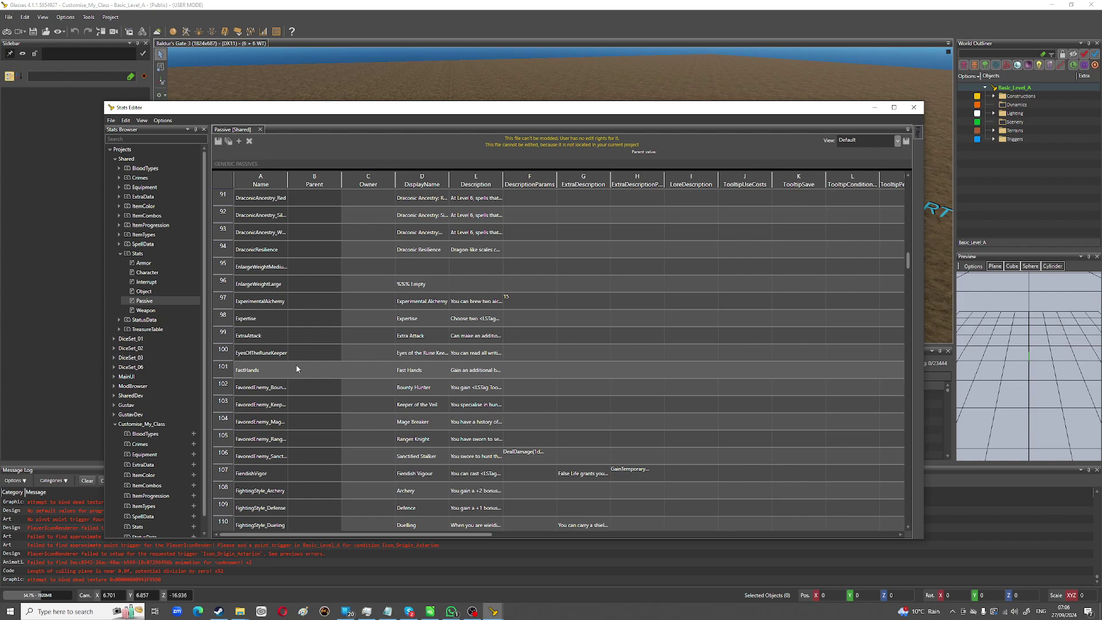
scroll(297, 369, "down", 5)
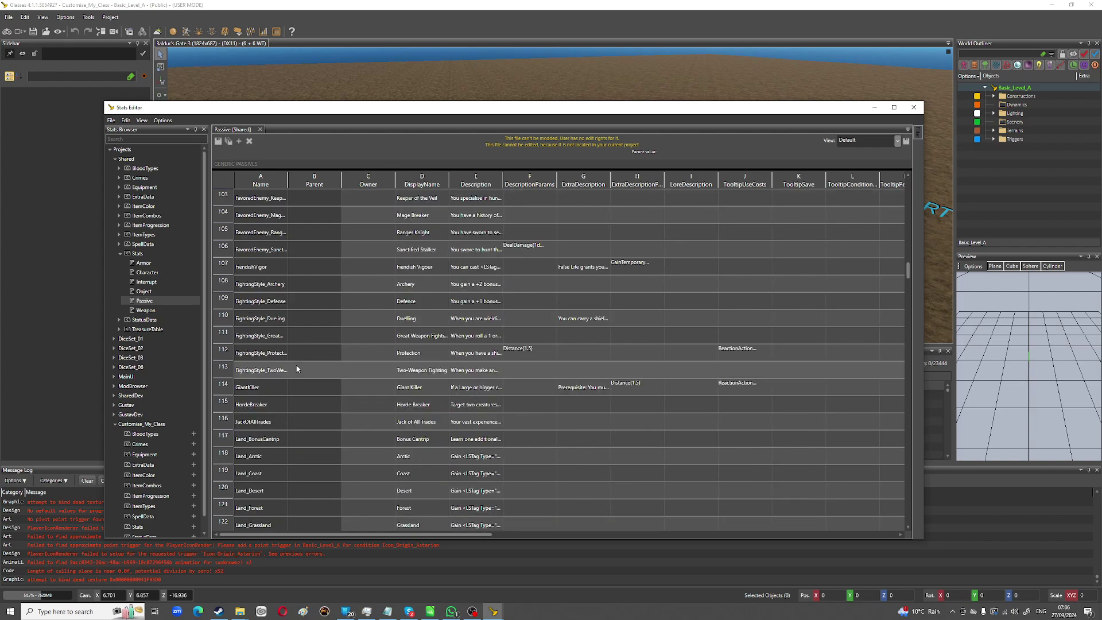
scroll(297, 369, "up", 5)
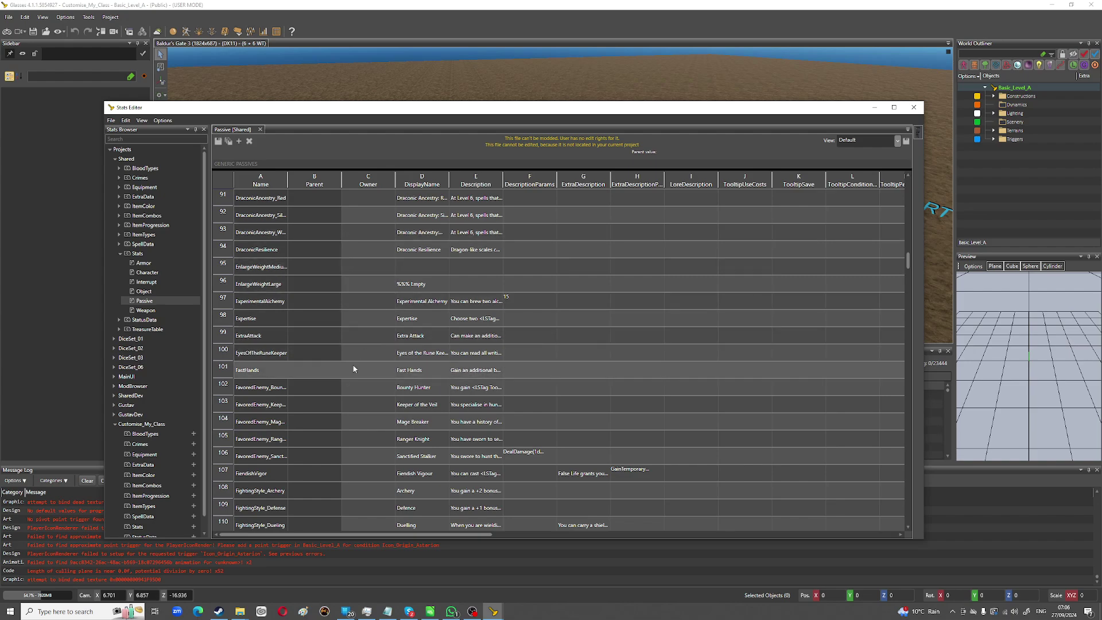
Step: Inspect the Boosts value of the FastHands passive, then return to the table's first columns
left_click(368, 370)
left_click_drag(460, 539, 719, 514)
left_click(668, 368)
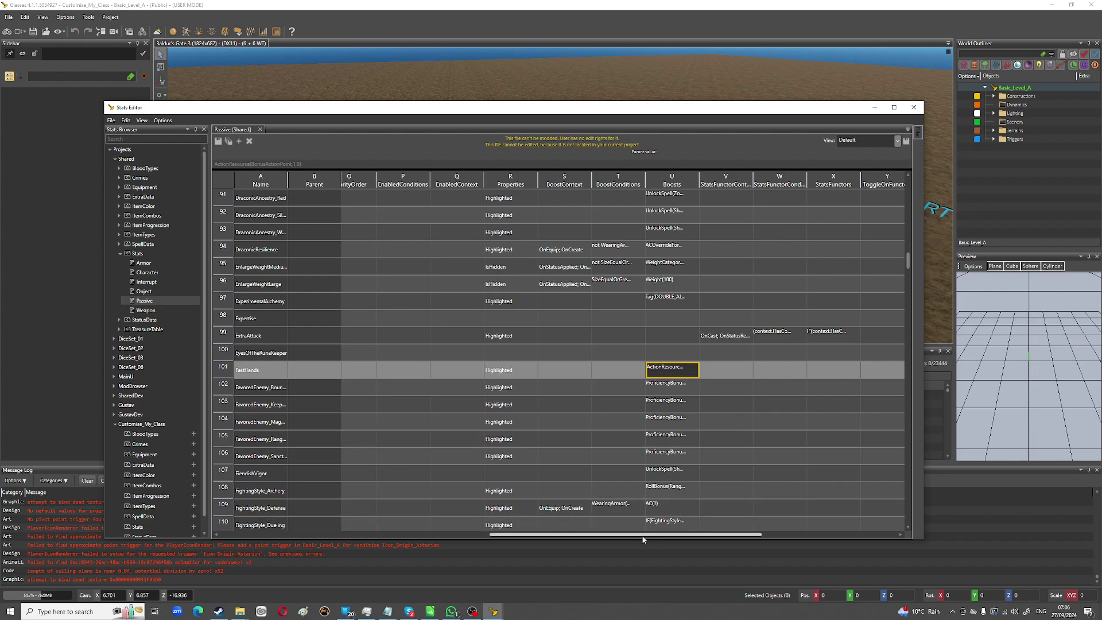
left_click_drag(643, 540, 353, 548)
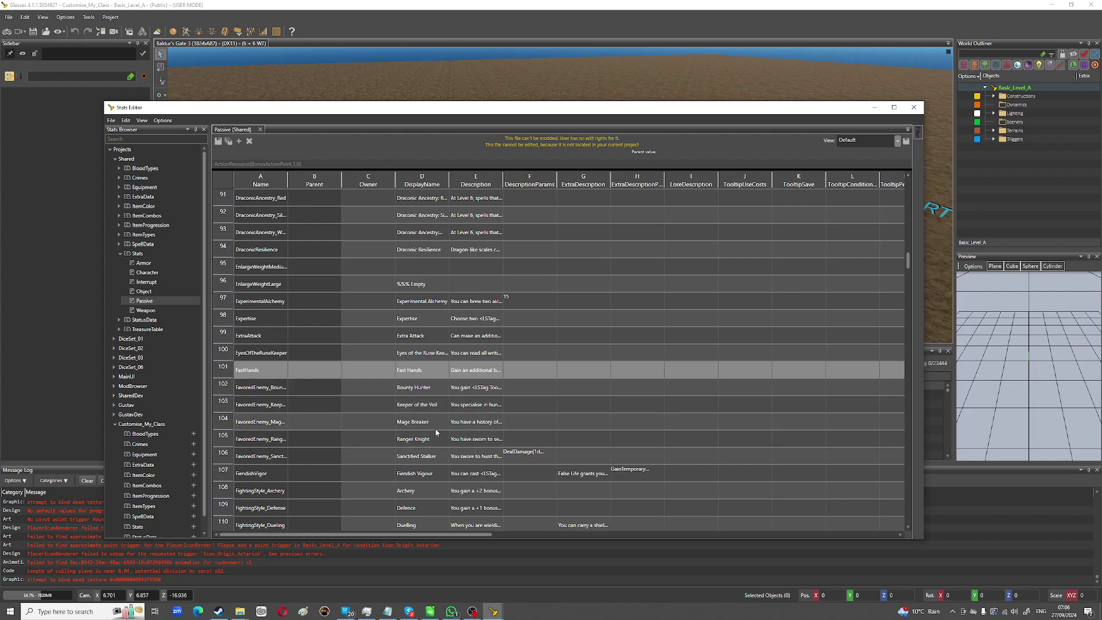
Step: Inspect the Description and Boosts values of the FightingStyle_Defense passive
scroll(437, 432, "down", 3)
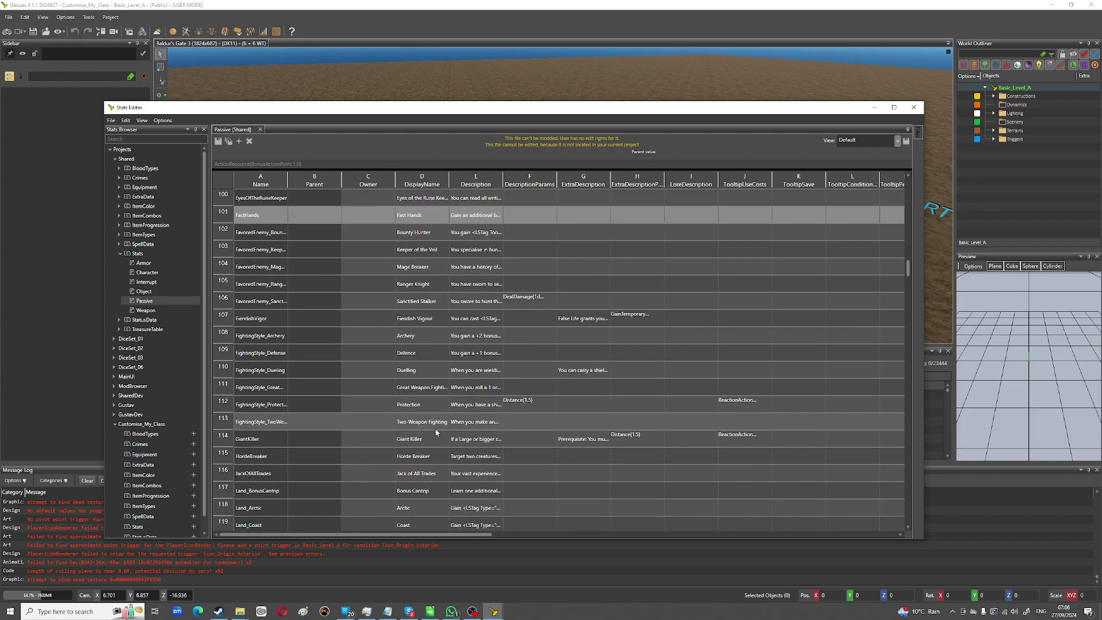
left_click(467, 353)
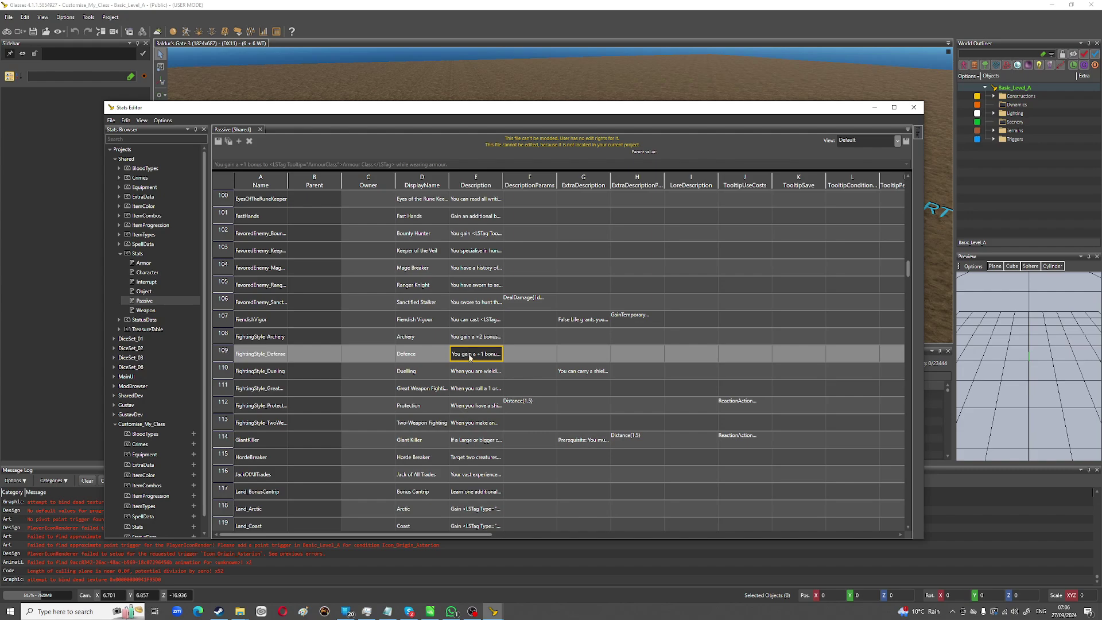
left_click_drag(399, 534, 619, 535)
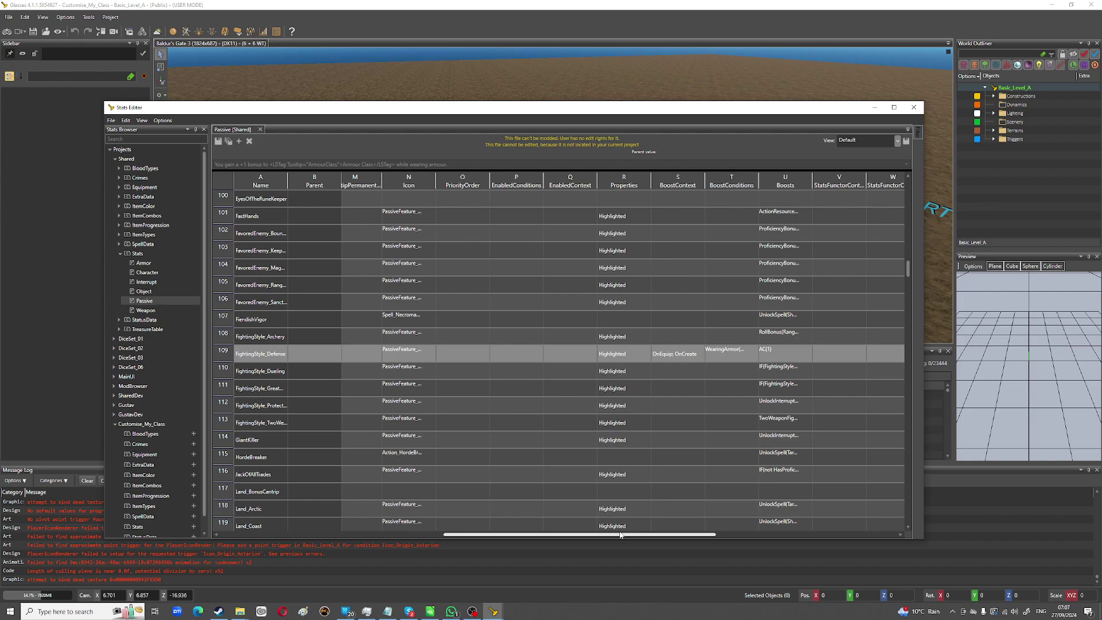
double_click(774, 355)
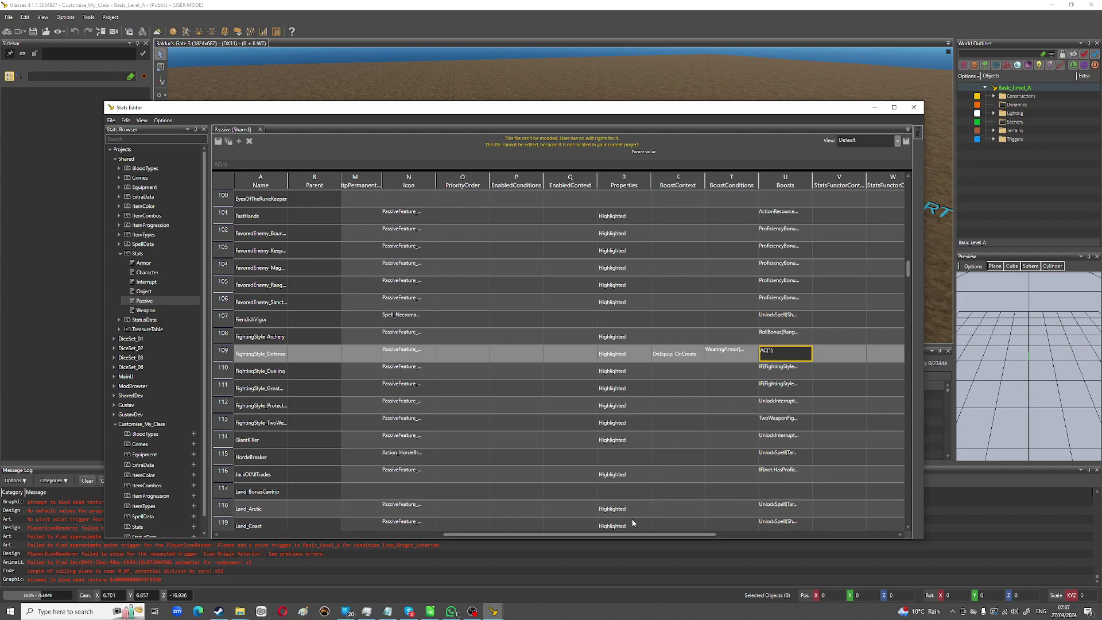
left_click_drag(574, 534, 348, 550)
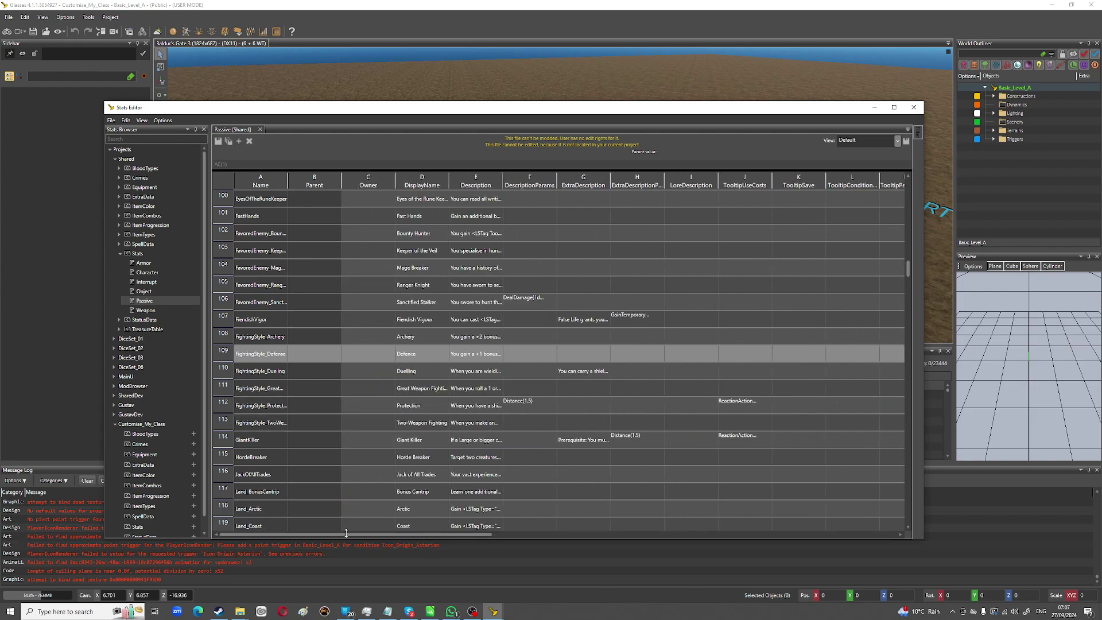
Step: Inspect the Boosts value of the FightingStyle_Archery passive
left_click(264, 341)
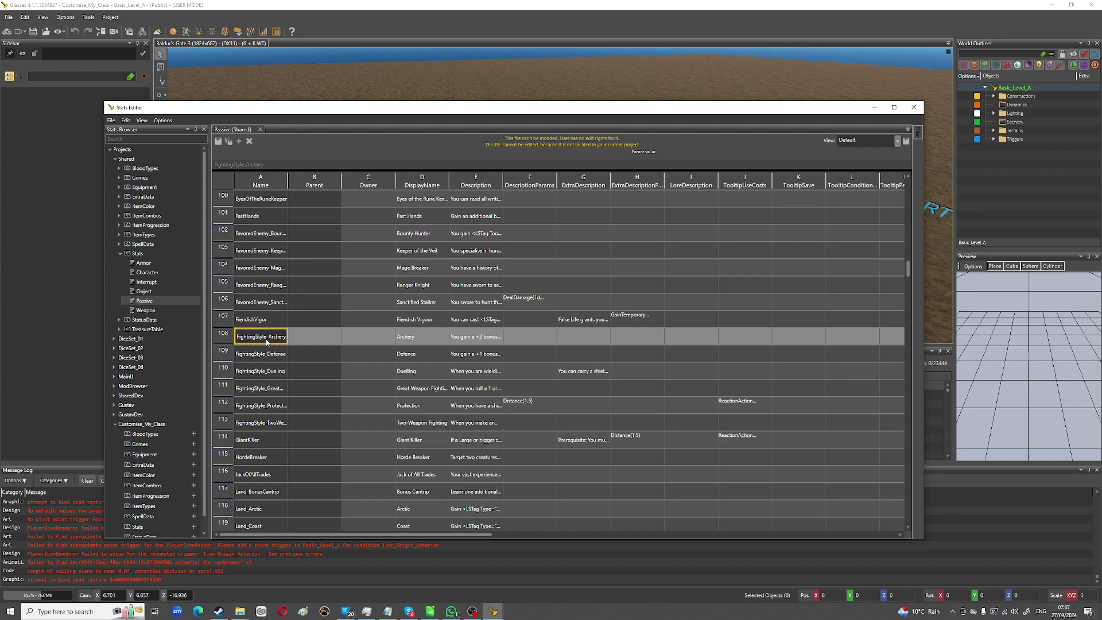
left_click_drag(383, 535, 697, 538)
left_click(553, 319)
left_click(555, 340)
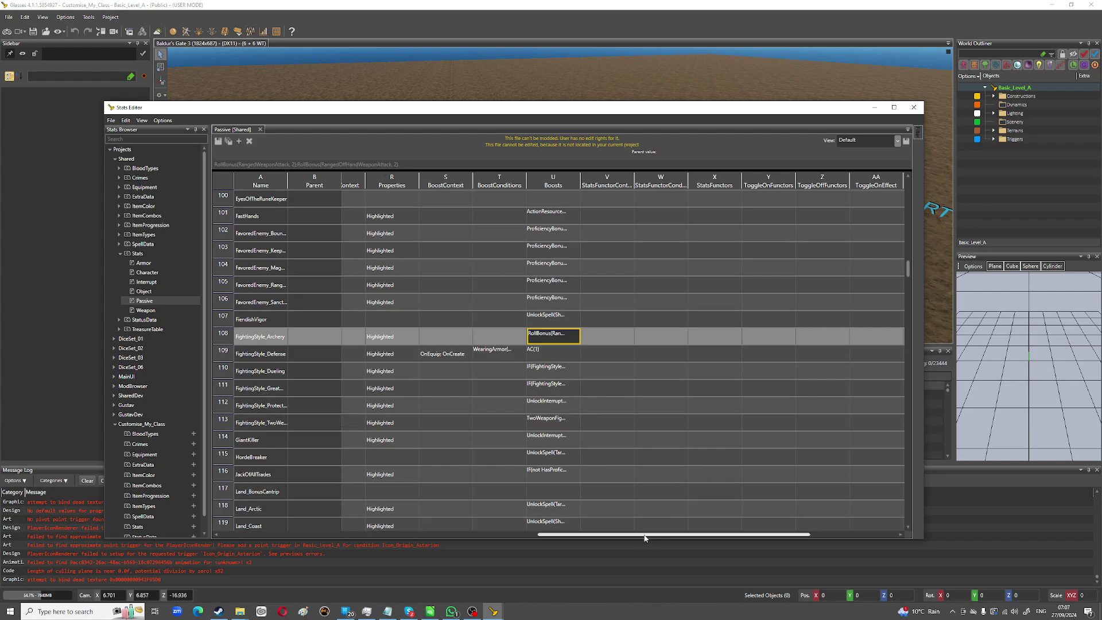
left_click_drag(640, 535, 147, 526)
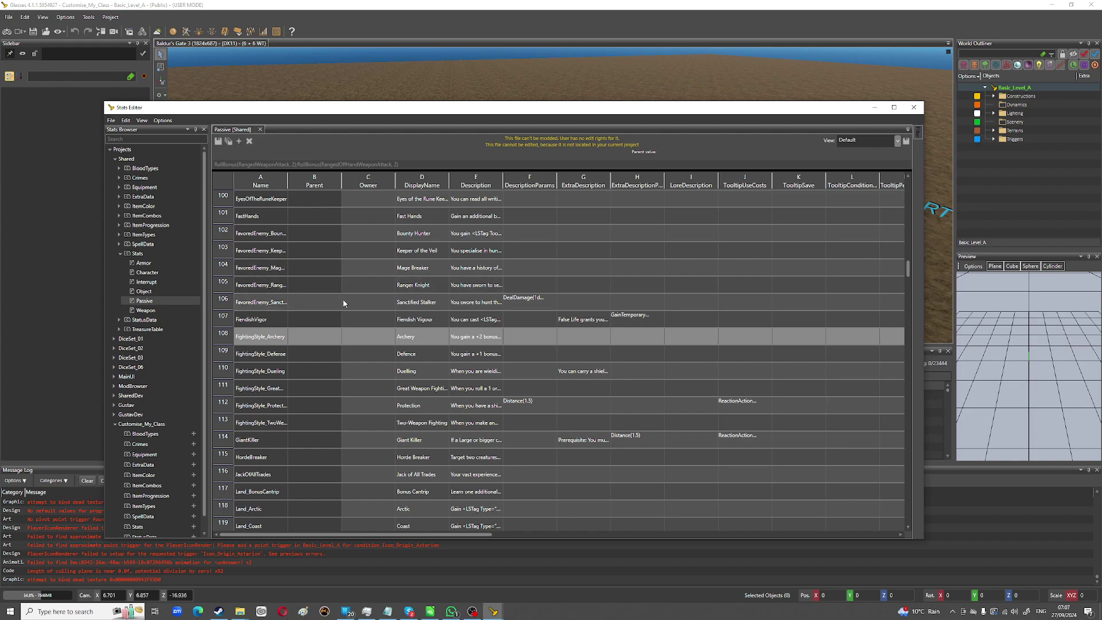
Step: Examine the GiantKiller passive's extra description parameters, TooltipUseCosts and Boosts values
scroll(344, 304, "down", 3)
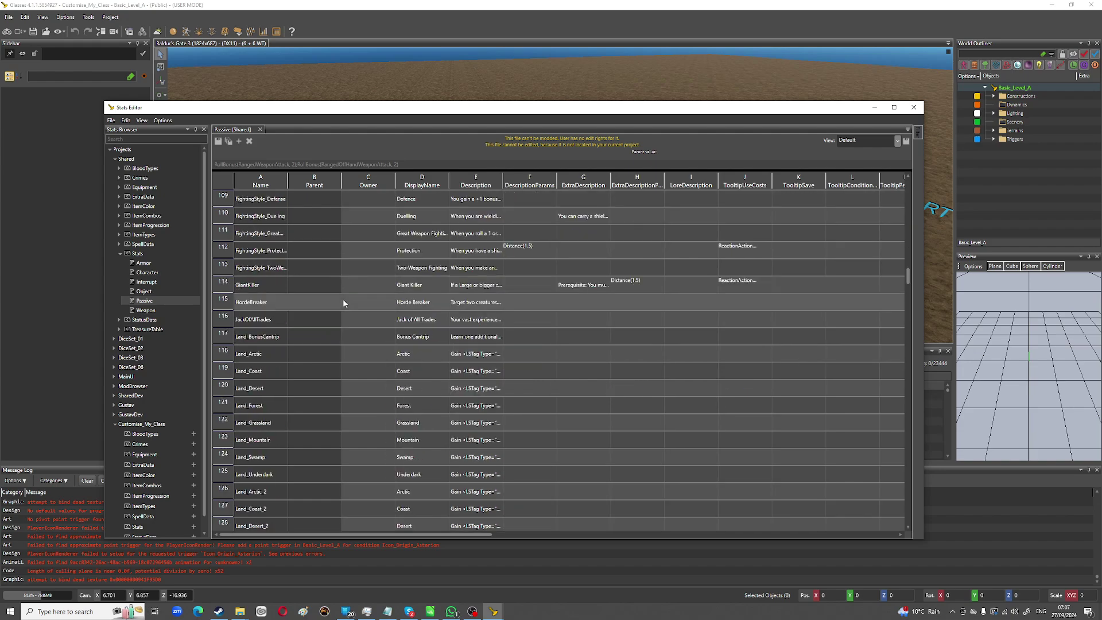
scroll(344, 303, "down", 7)
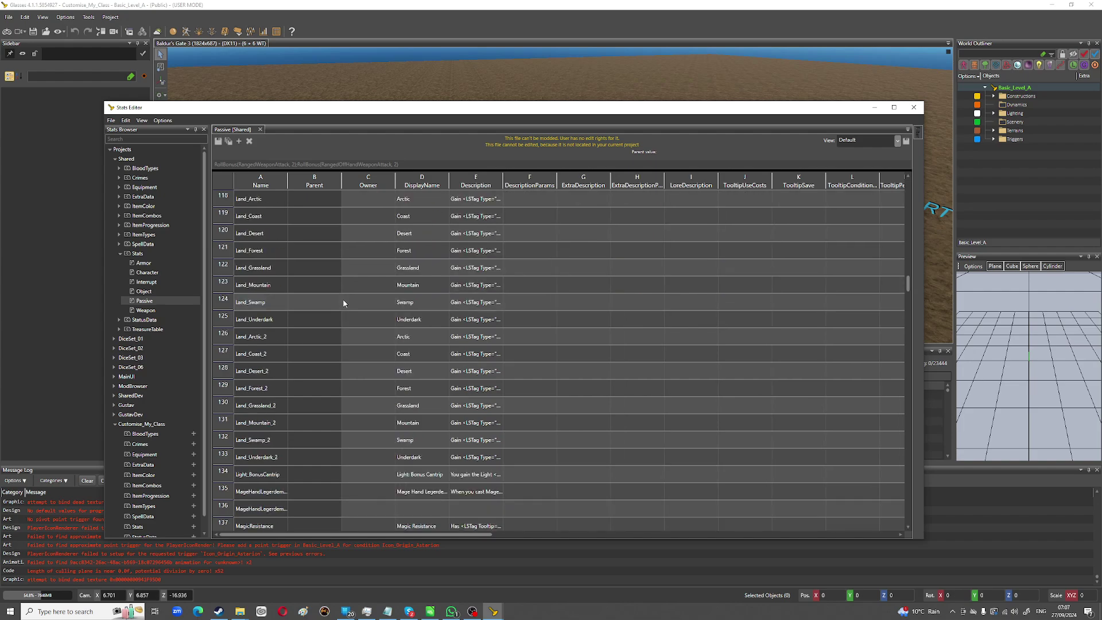
scroll(344, 303, "up", 9)
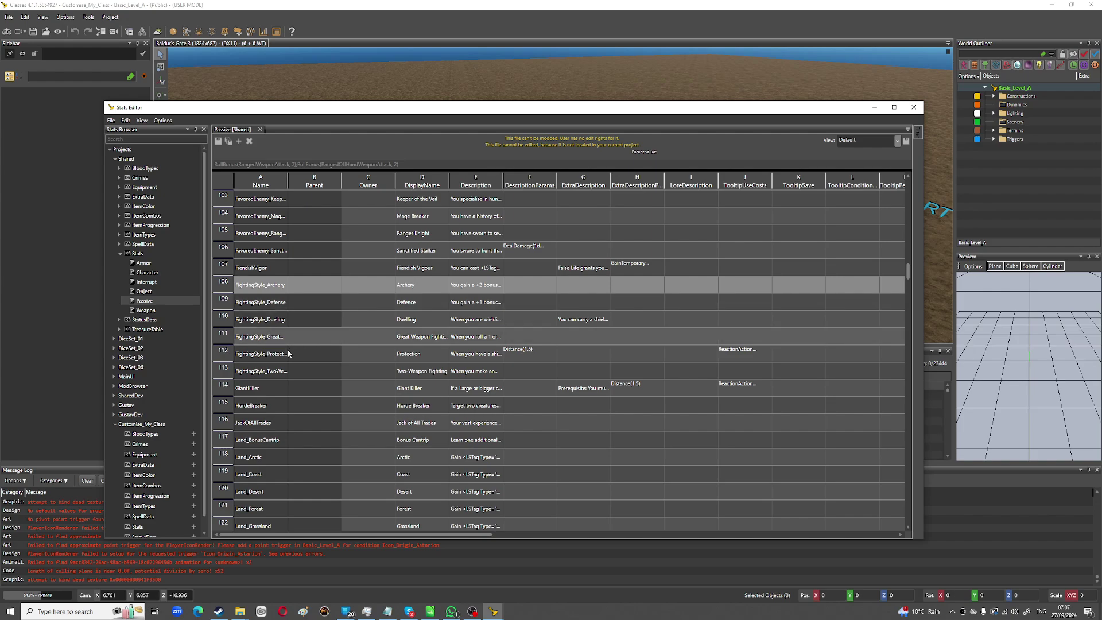
left_click(266, 390)
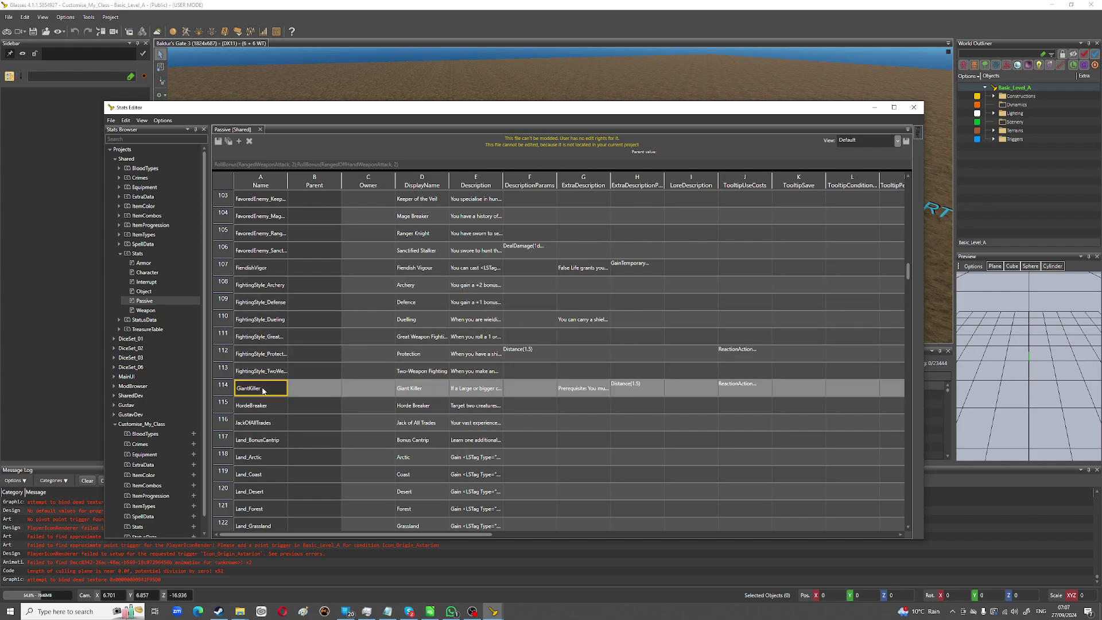
left_click(629, 388)
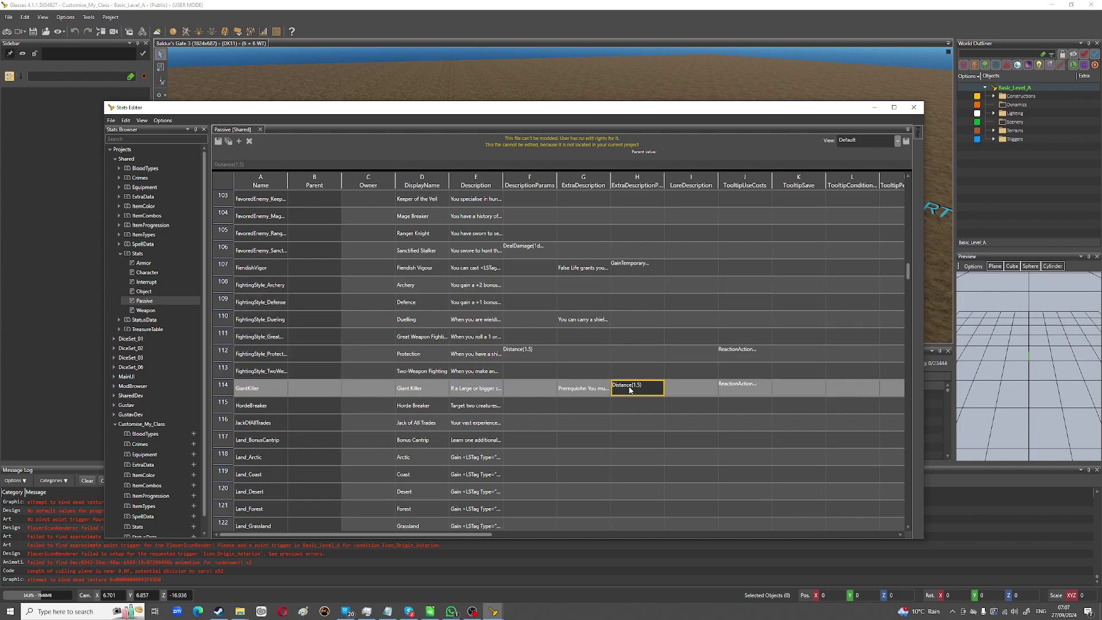
left_click(737, 386)
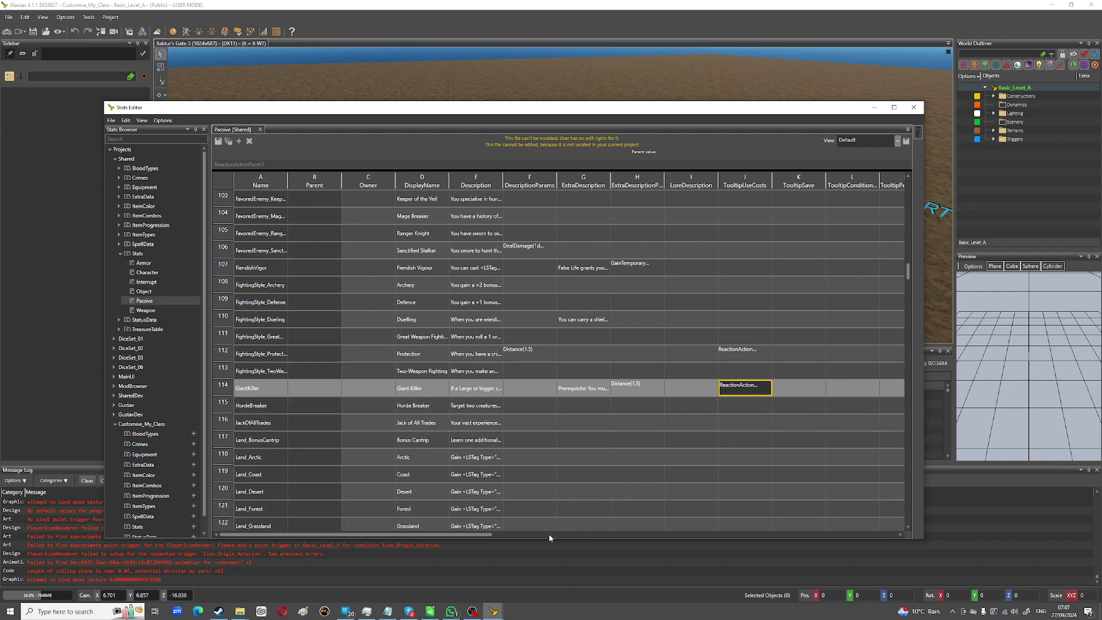
left_click_drag(452, 537, 715, 539)
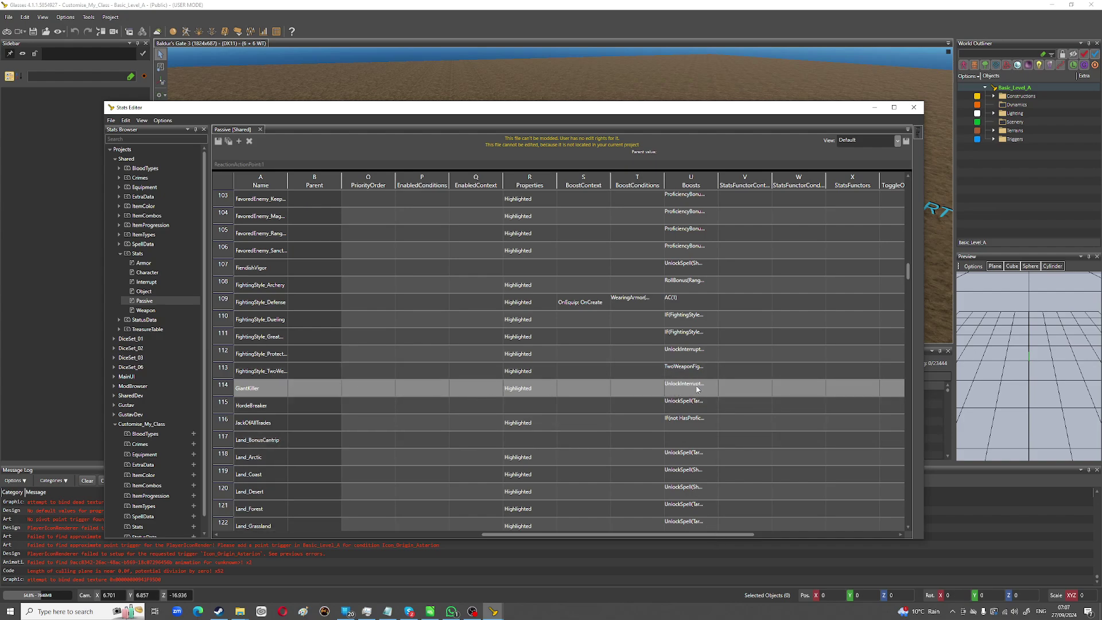
left_click(697, 390)
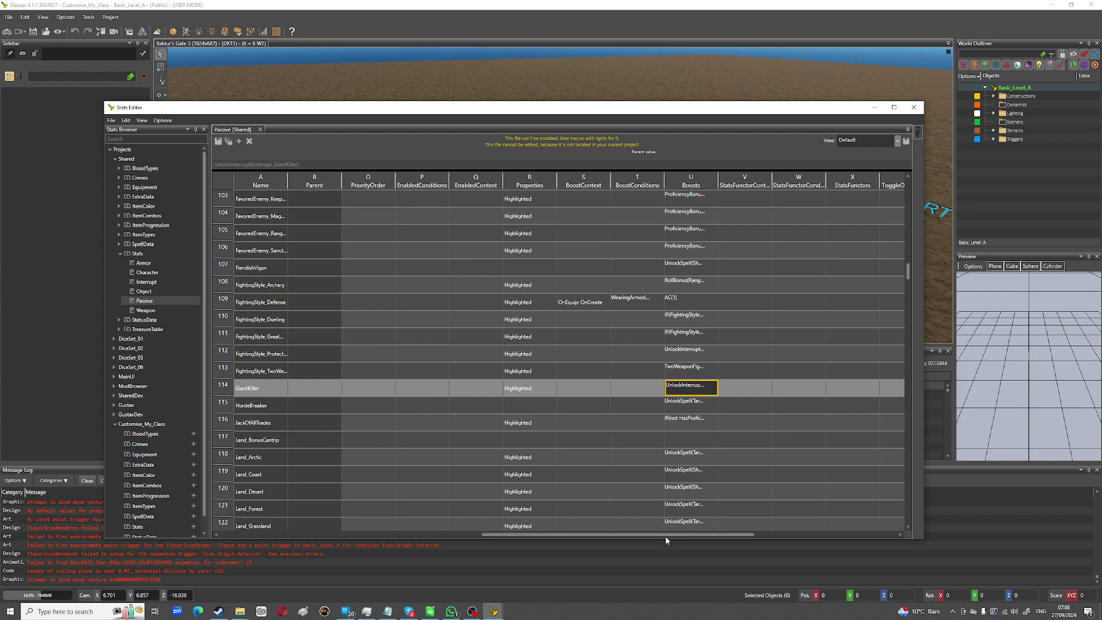
left_click_drag(666, 537, 281, 560)
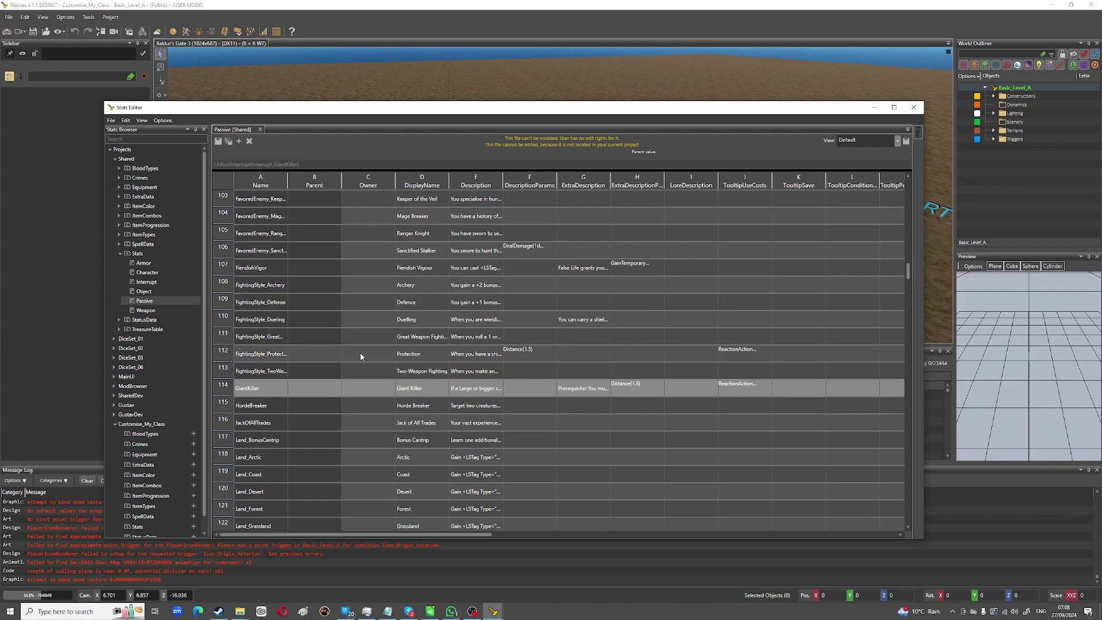
Step: Find the MenacingAttack passive among the class passives and read its Description
scroll(361, 357, "down", 2)
scroll(361, 357, "down", 1)
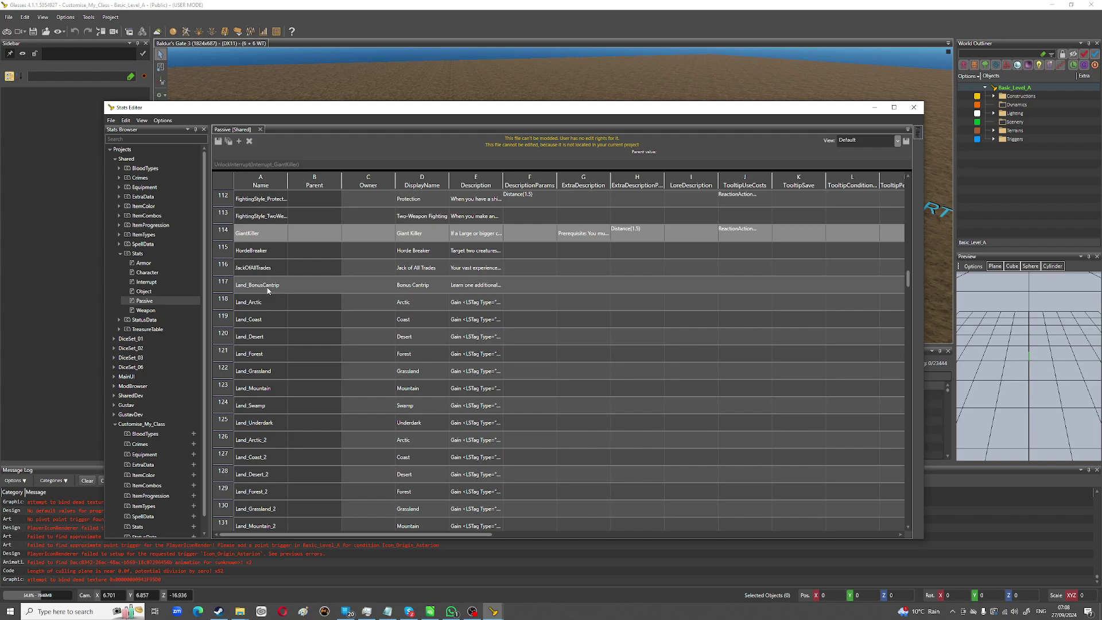
scroll(267, 290, "down", 5)
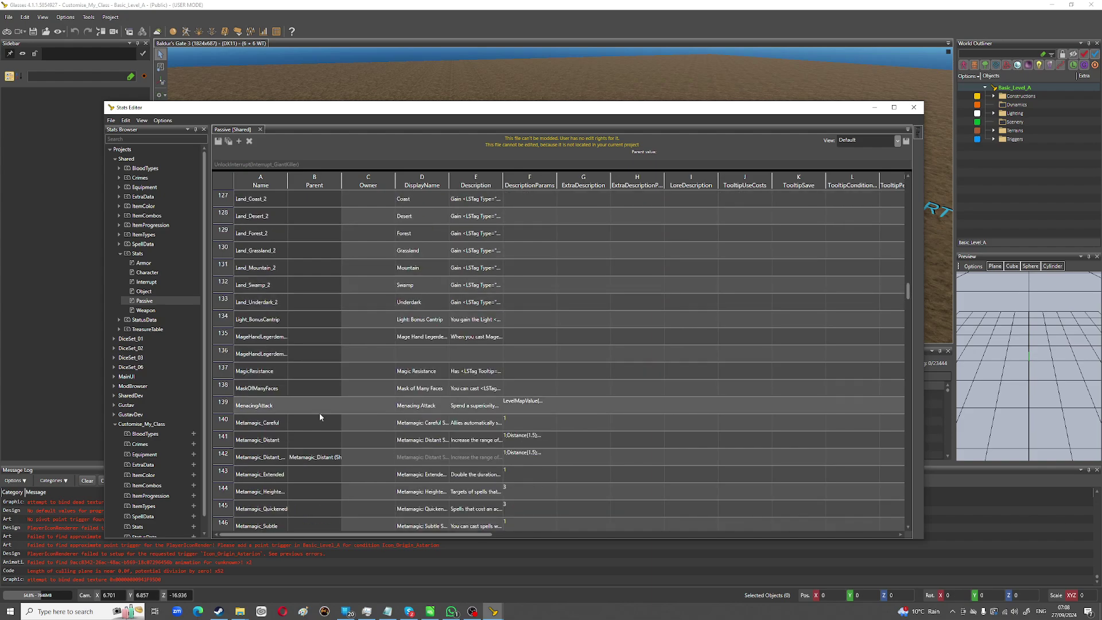
left_click(276, 408)
left_click(484, 406)
left_click(293, 407)
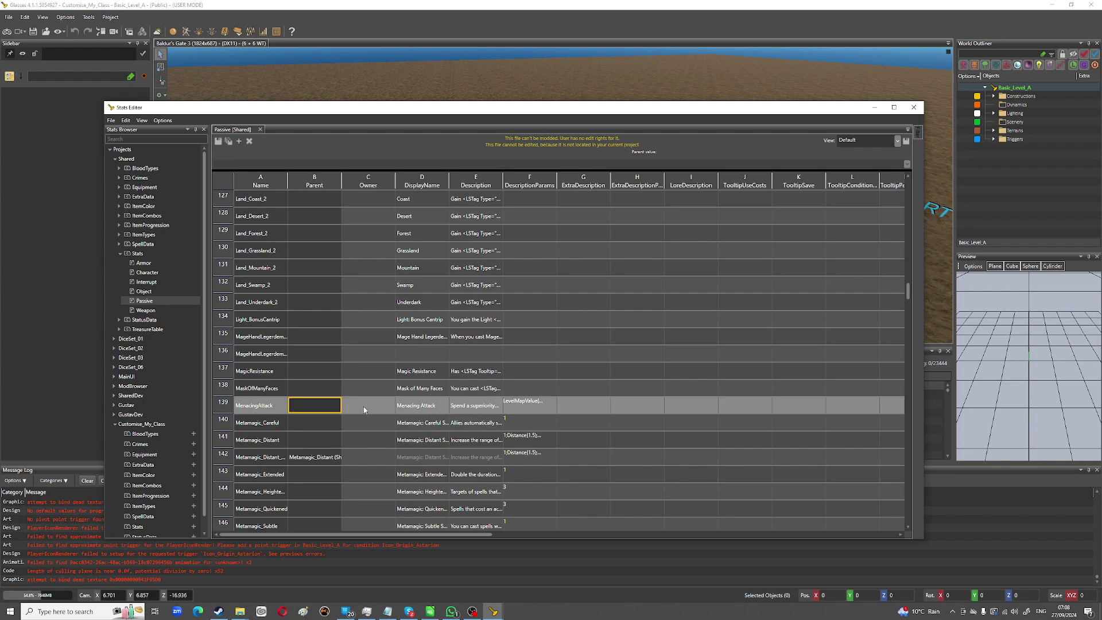
Step: Find the PrecisionAttack passive and inspect its Icon value
scroll(364, 410, "down", 3)
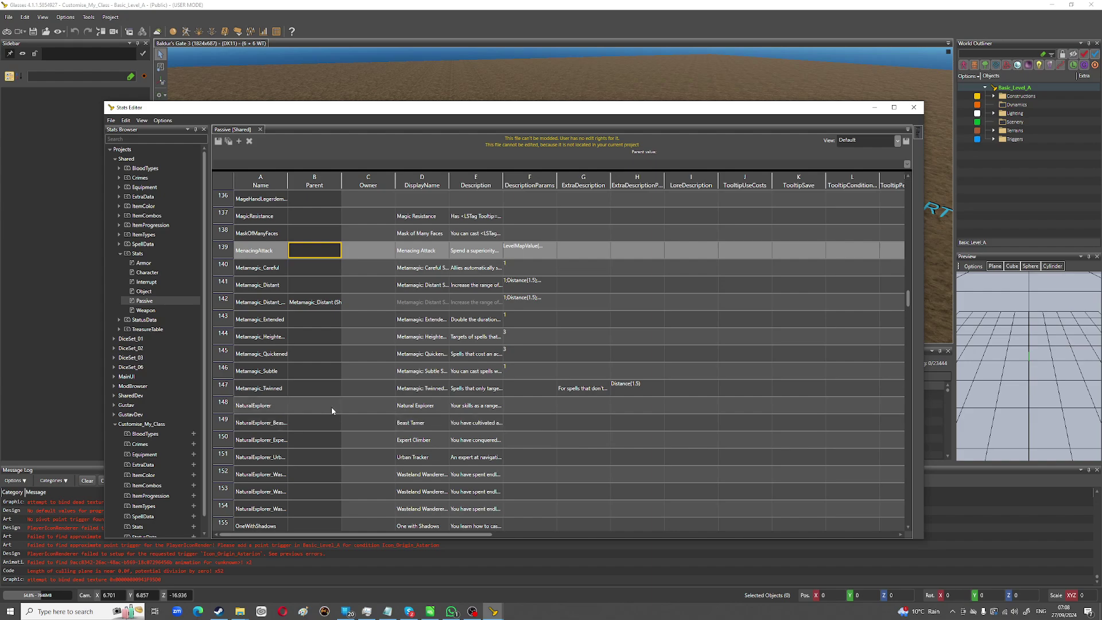
scroll(332, 409, "down", 2)
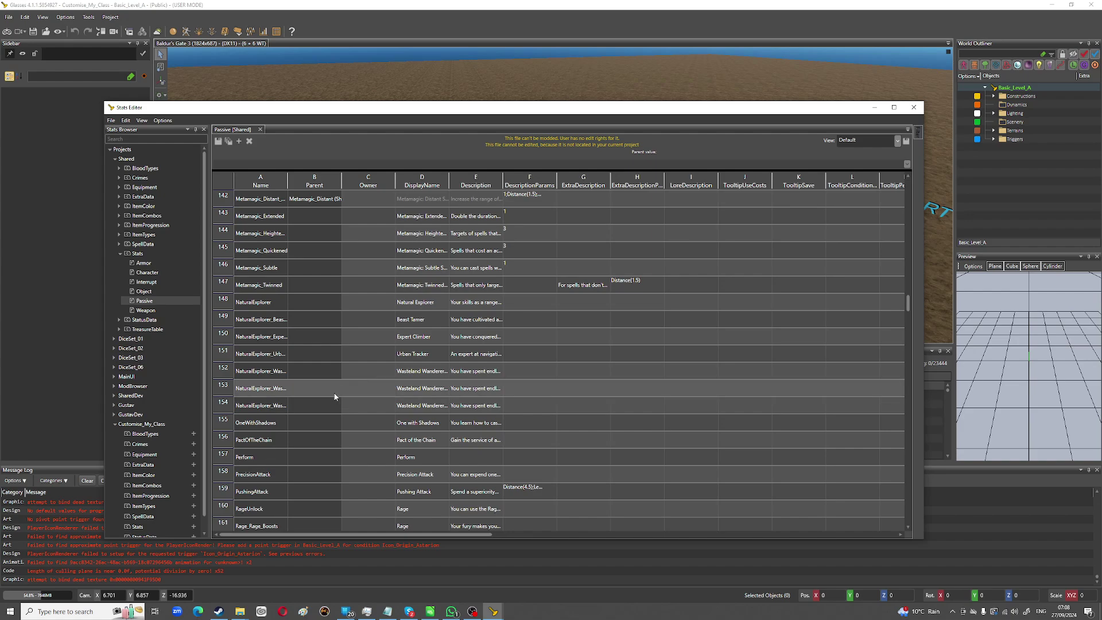
scroll(328, 403, "down", 1)
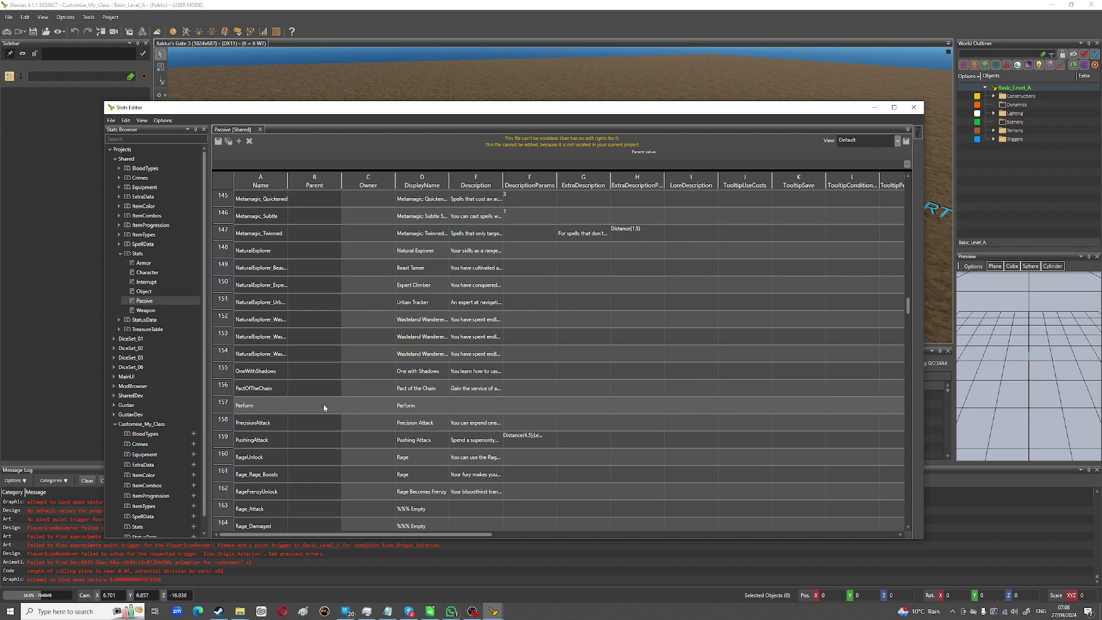
left_click(306, 422)
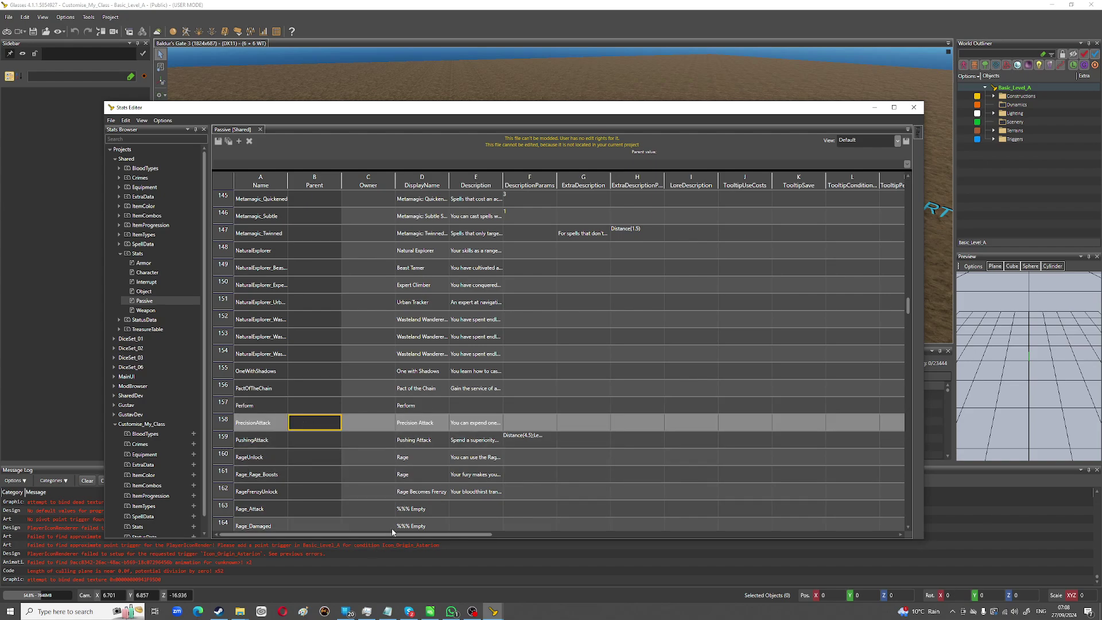
left_click_drag(445, 534, 643, 534)
left_click(480, 419)
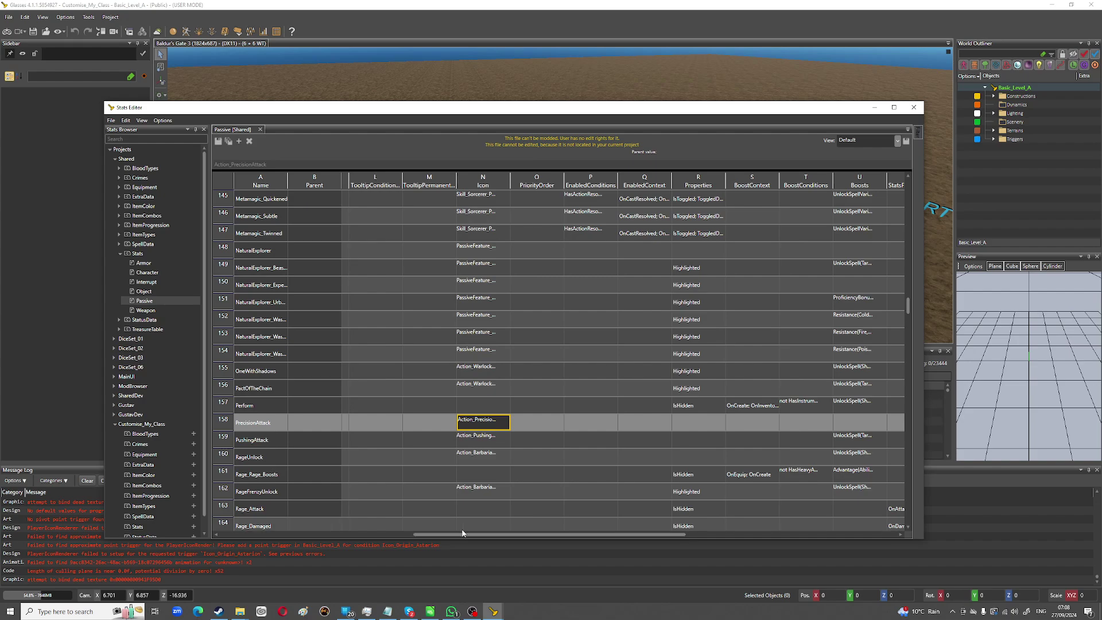
Step: Review the PrecisionAttack passive's remaining columns and read the RageUnlock passive's Description
left_click_drag(516, 536, 773, 539)
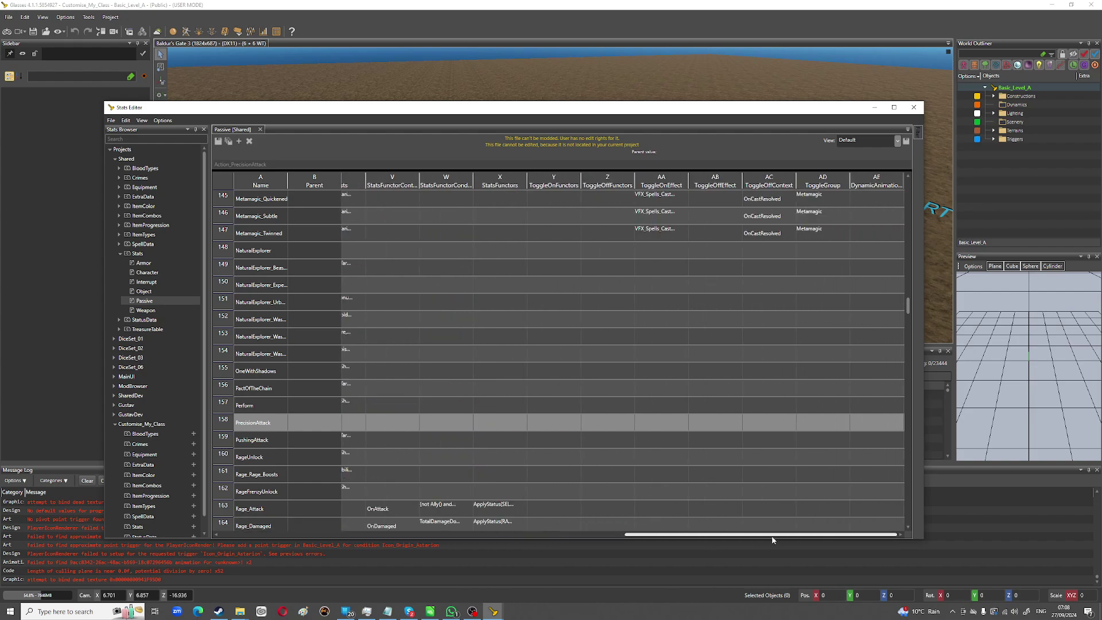
left_click_drag(657, 531, 354, 539)
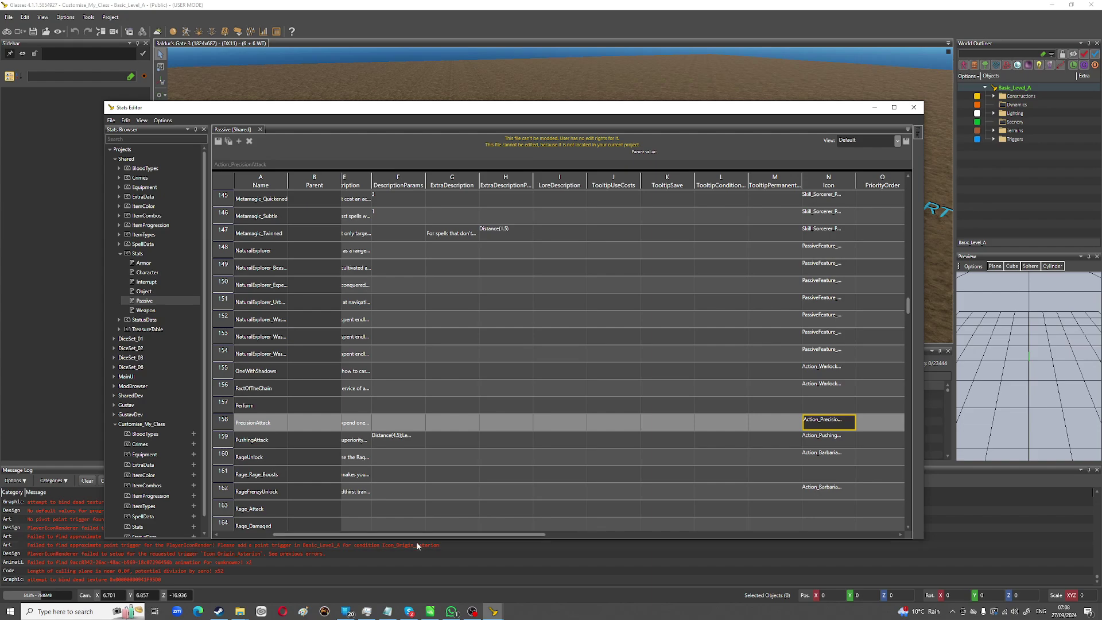
left_click_drag(415, 537, 303, 539)
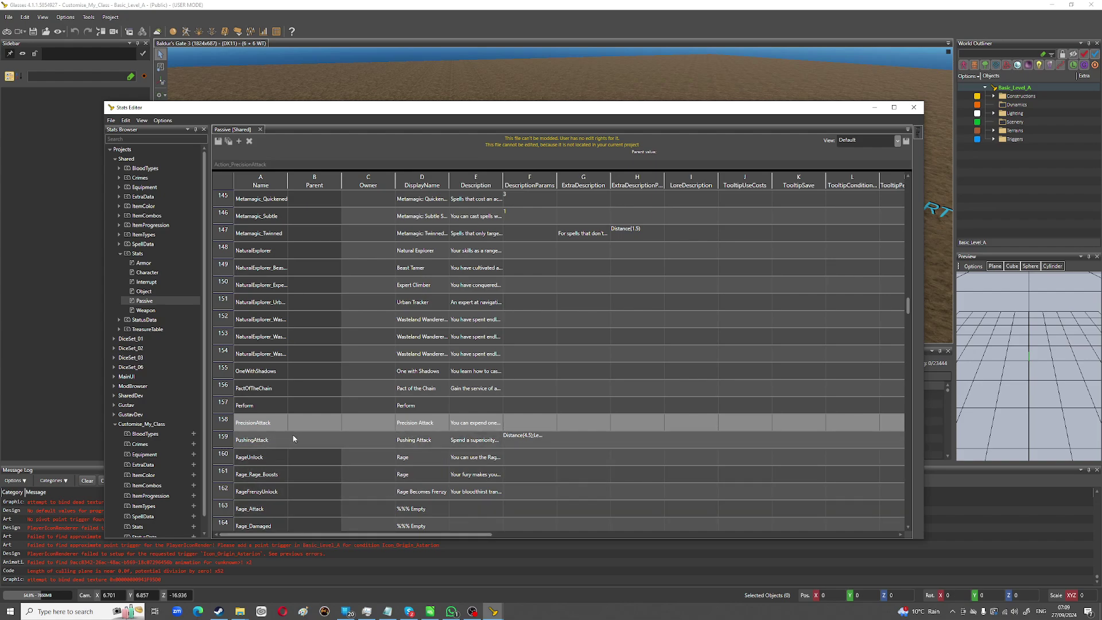
left_click(469, 458)
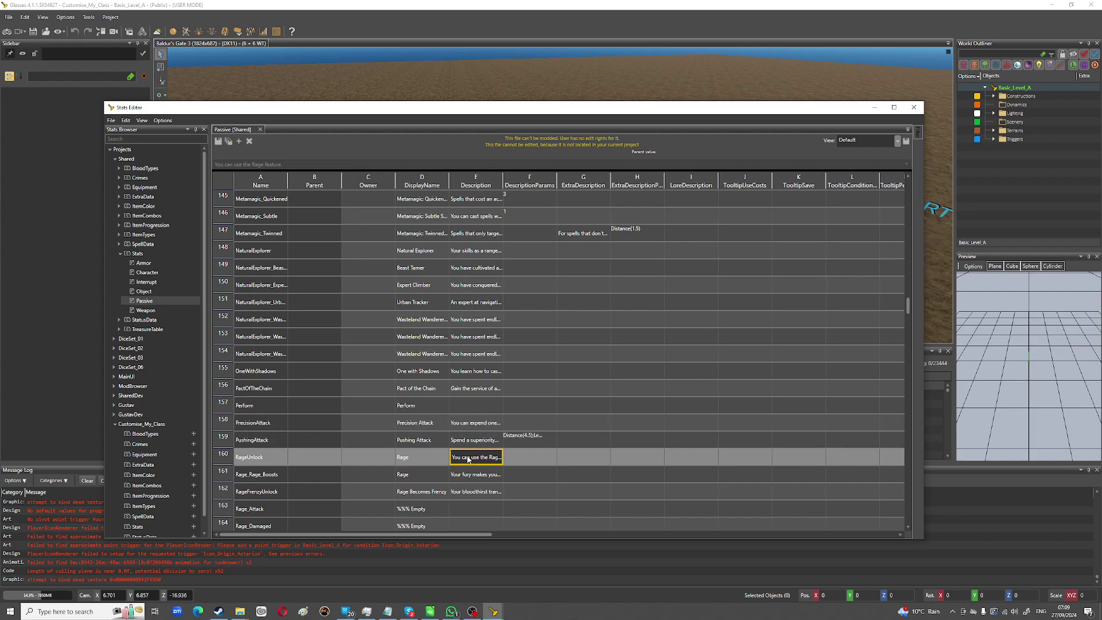
Step: Inspect the RageFrenzyUnlock passive's DisplayName, Icon and Boosts values
scroll(390, 469, "down", 1)
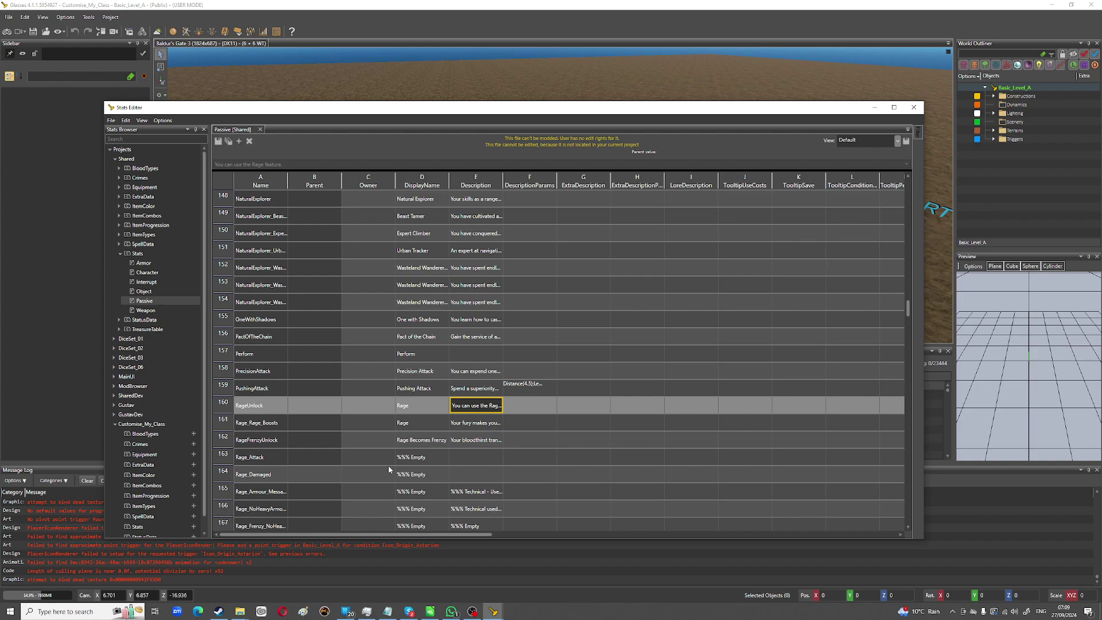
left_click(422, 439)
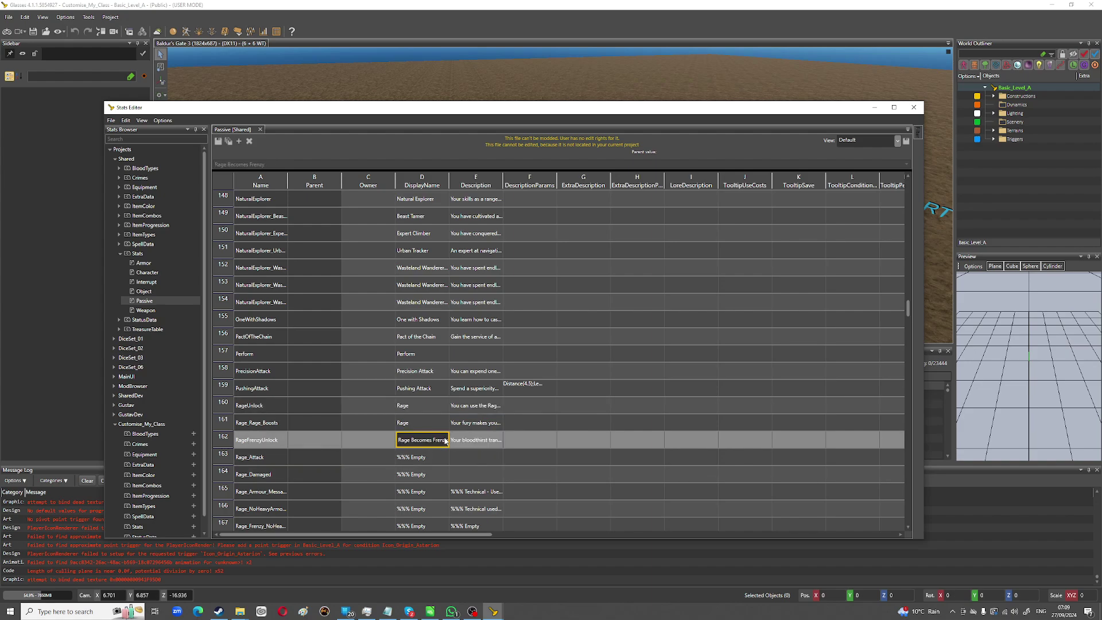
left_click_drag(441, 537, 672, 535)
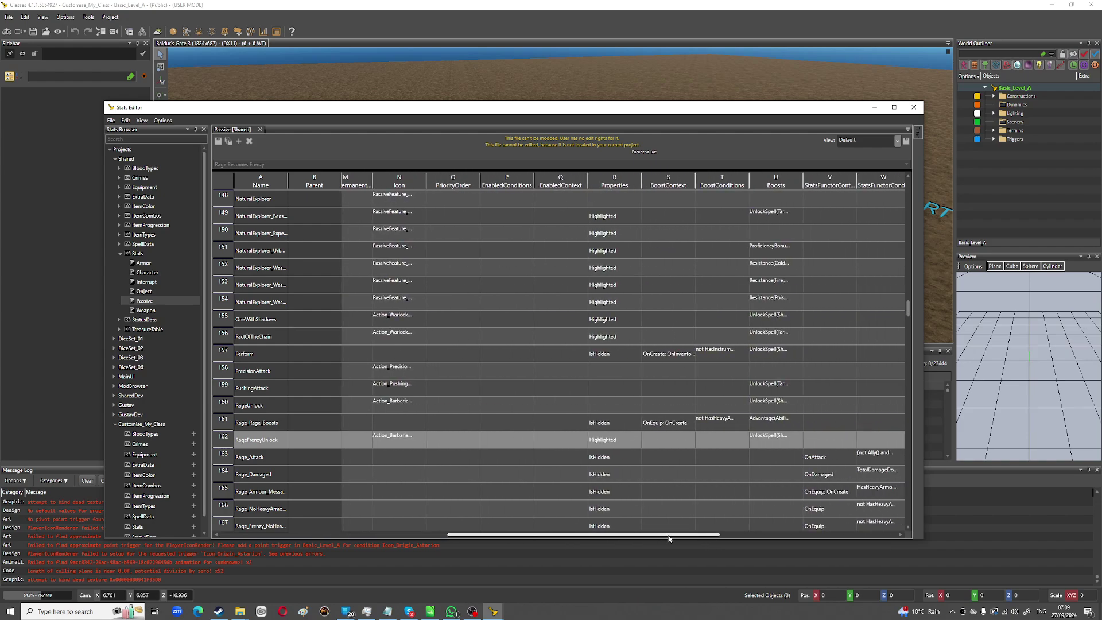
left_click(410, 444)
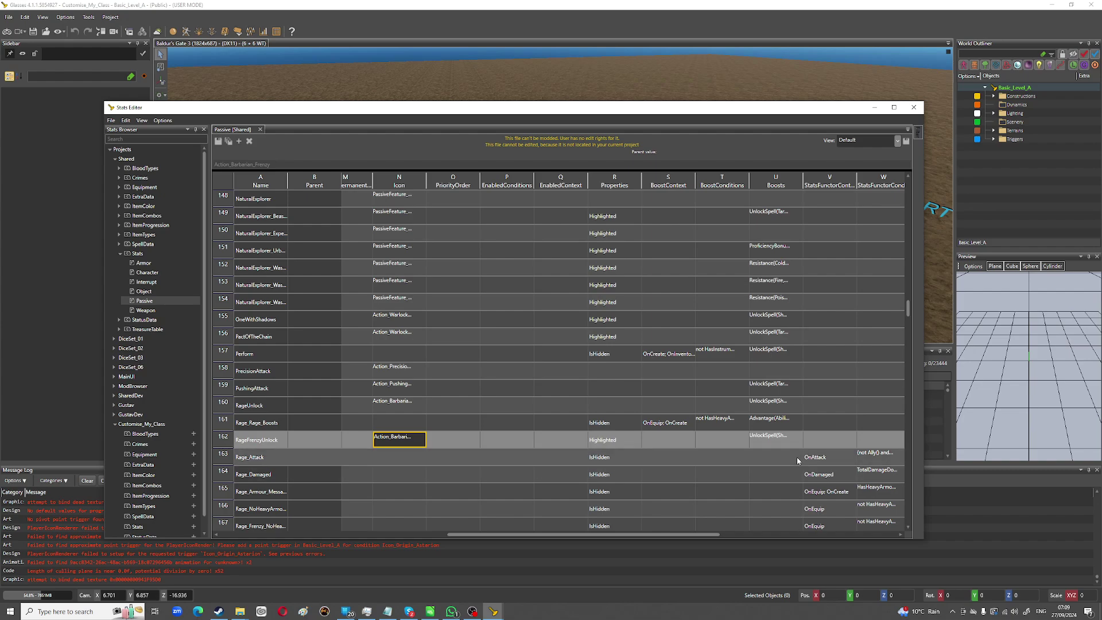
left_click(780, 443)
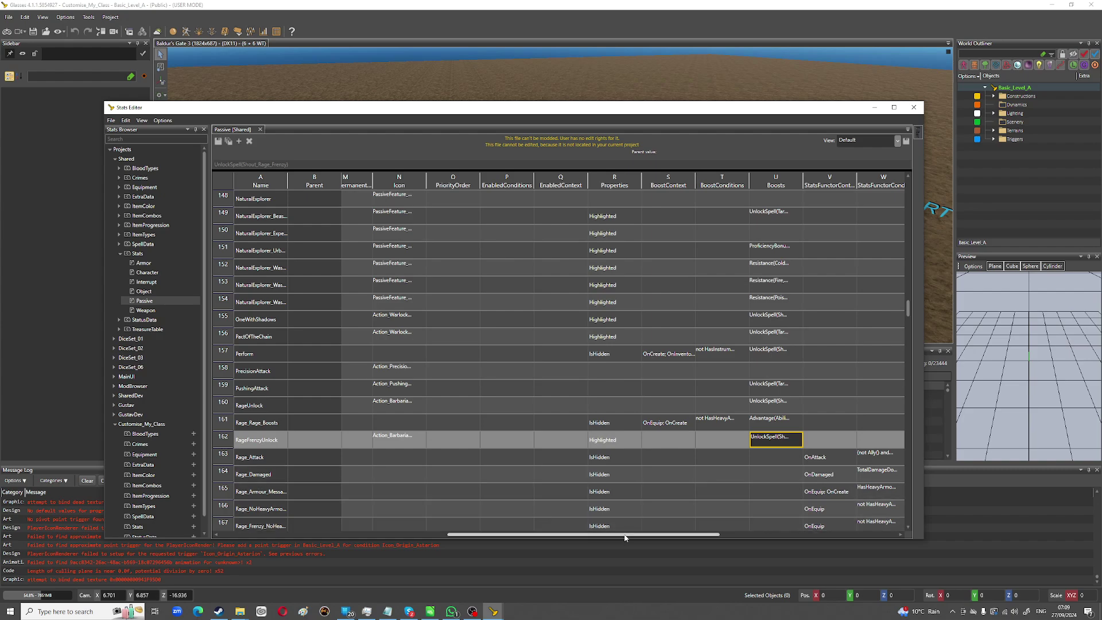
left_click_drag(625, 534, 648, 453)
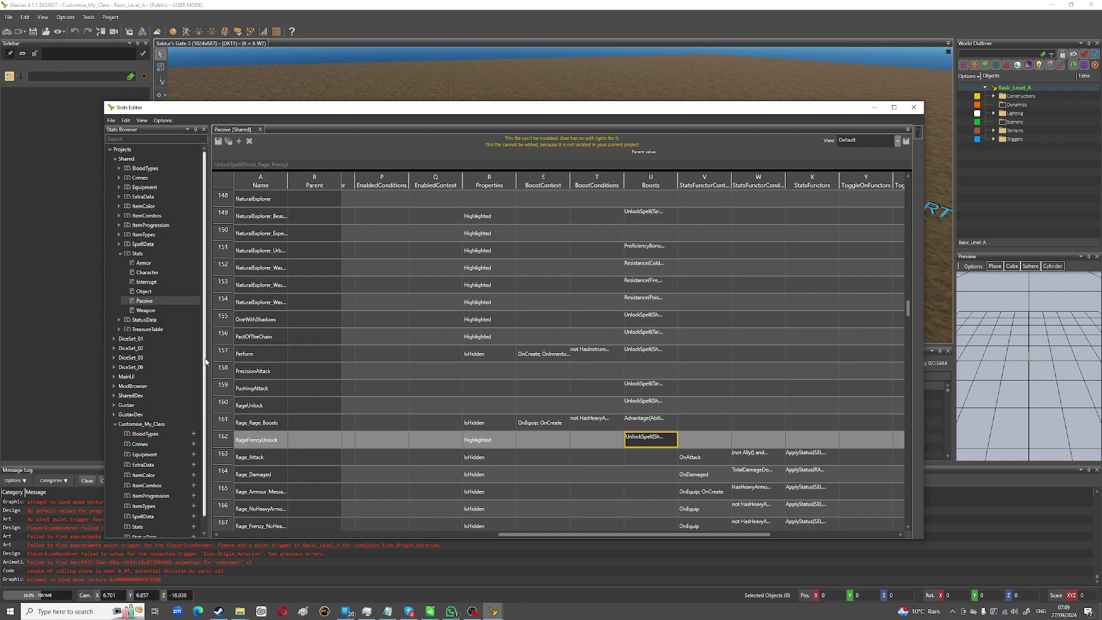
Step: Open the Shout spell table from the Shared project's SpellData
scroll(204, 367, "down", 1)
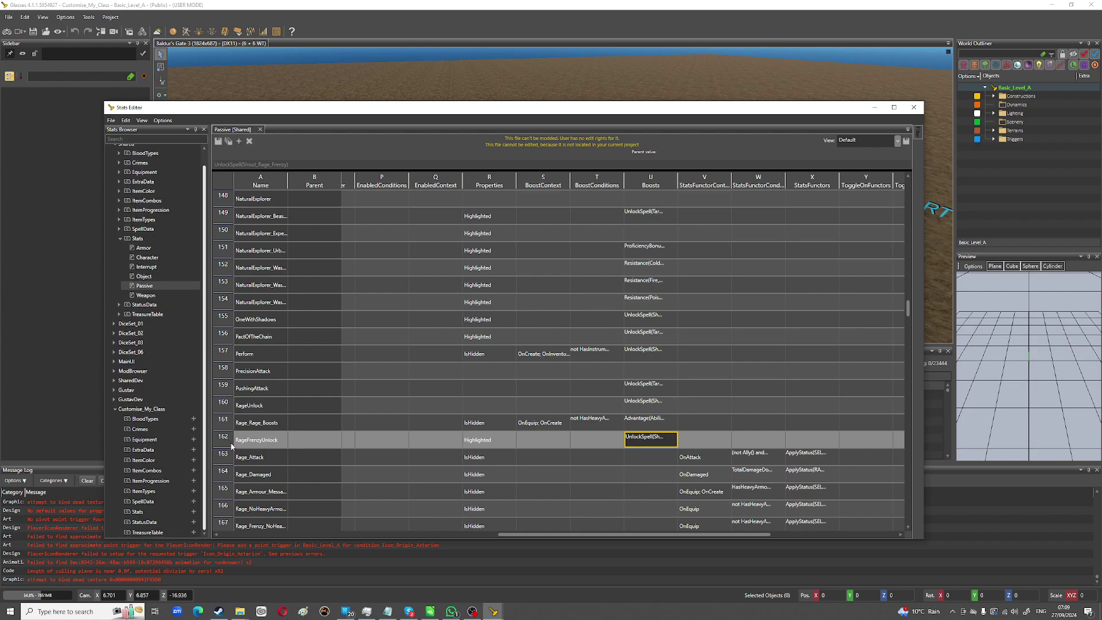
left_click(193, 502)
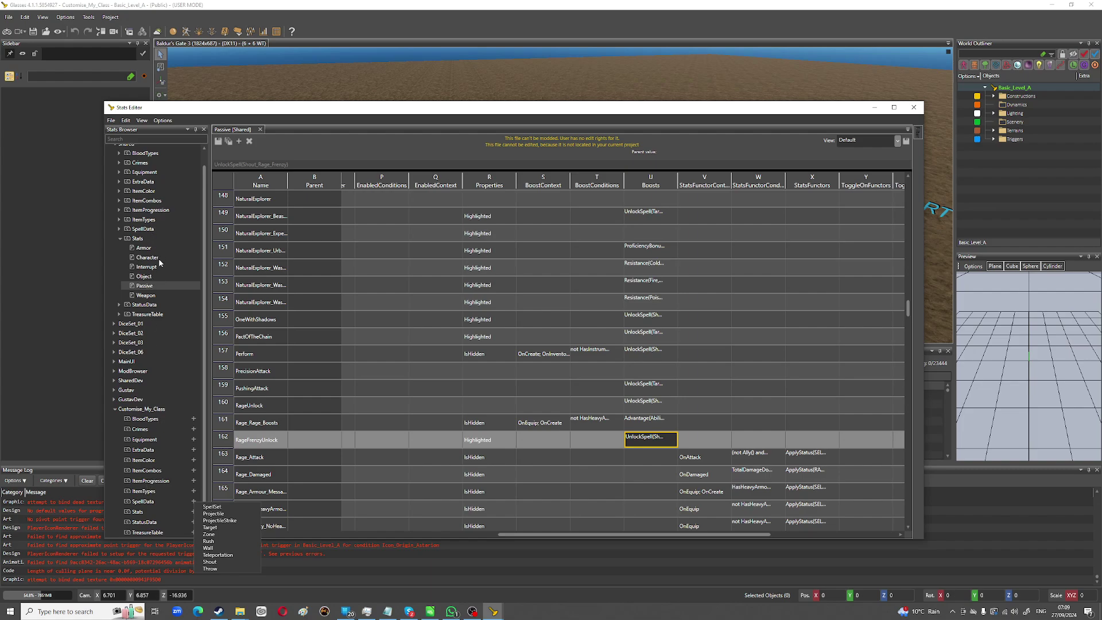
left_click(120, 228)
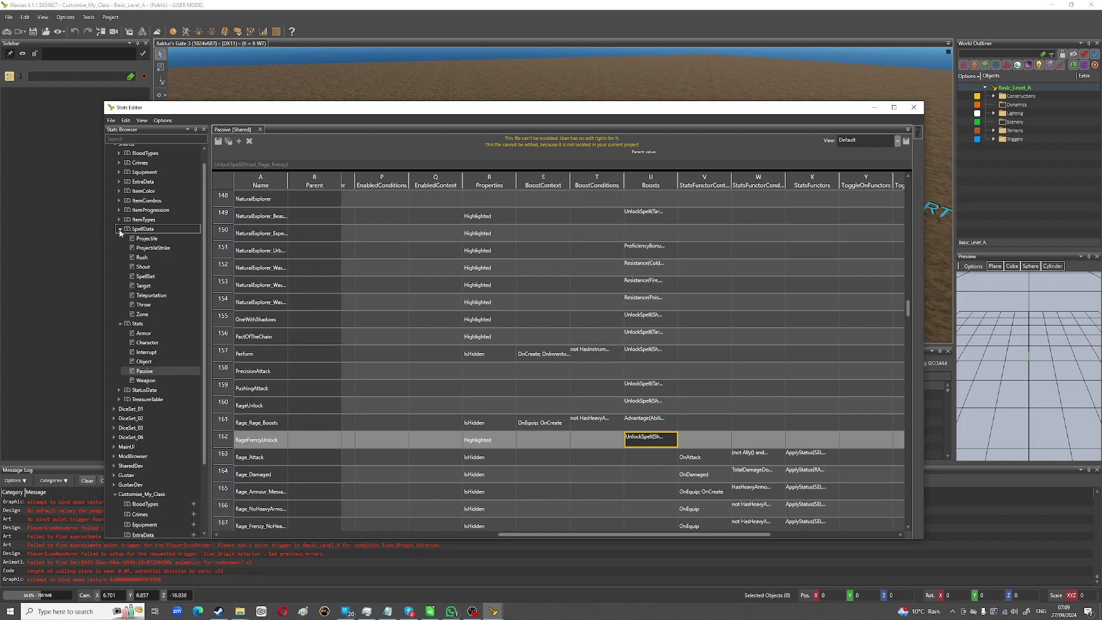
left_click(154, 267)
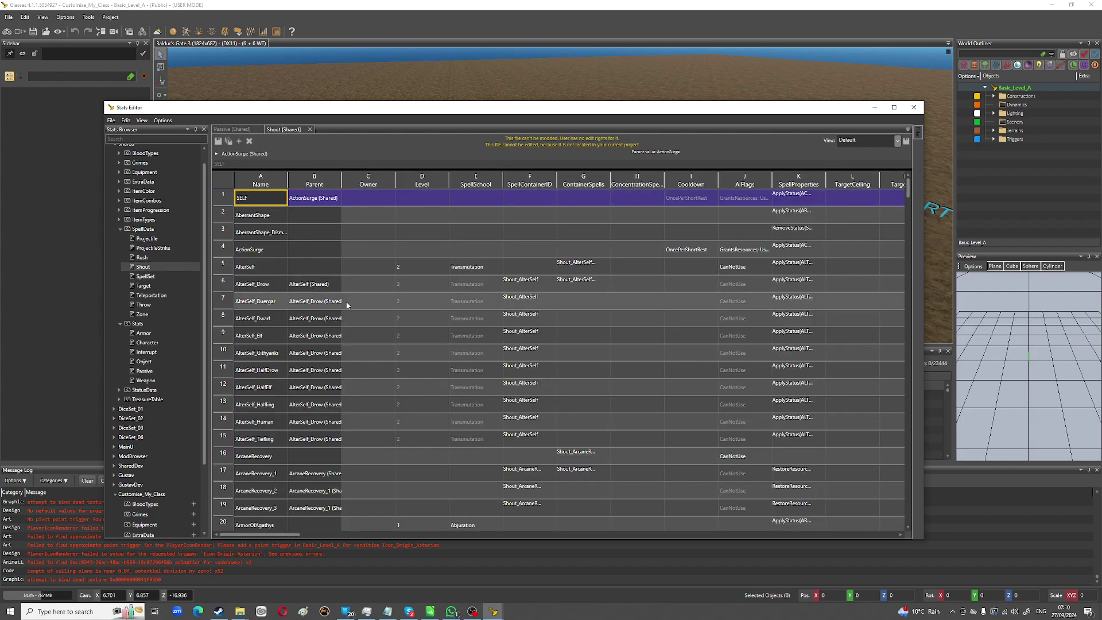
Step: Inspect the Cooldown value of the ActionSurge shout
scroll(347, 305, "down", 1)
scroll(346, 305, "up", 1)
key("Down")
key("Down")
key("Down")
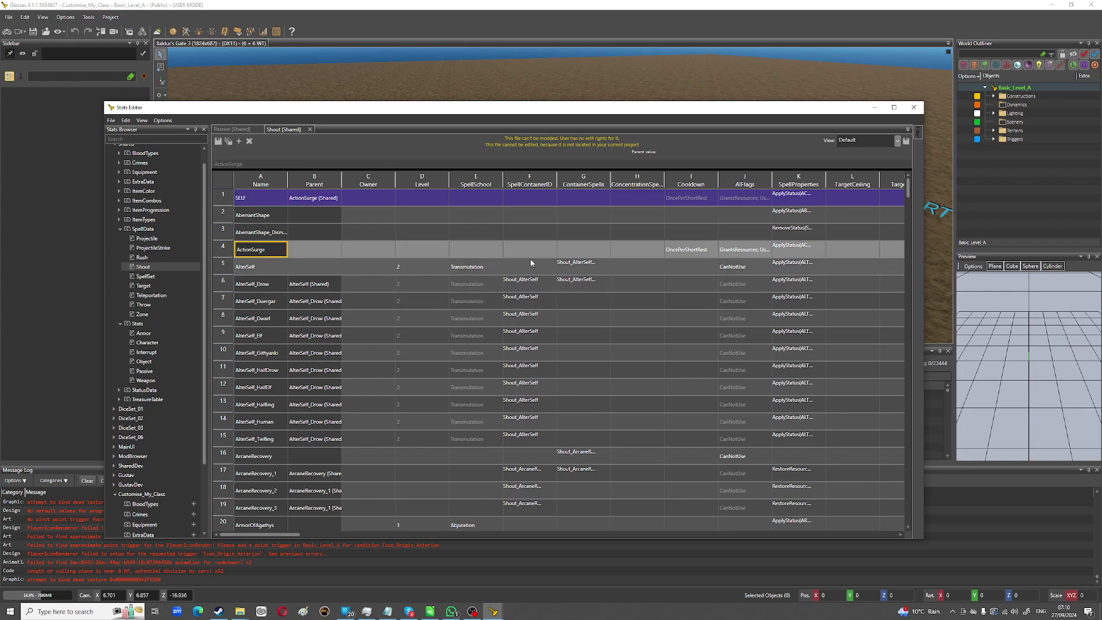
left_click(707, 250)
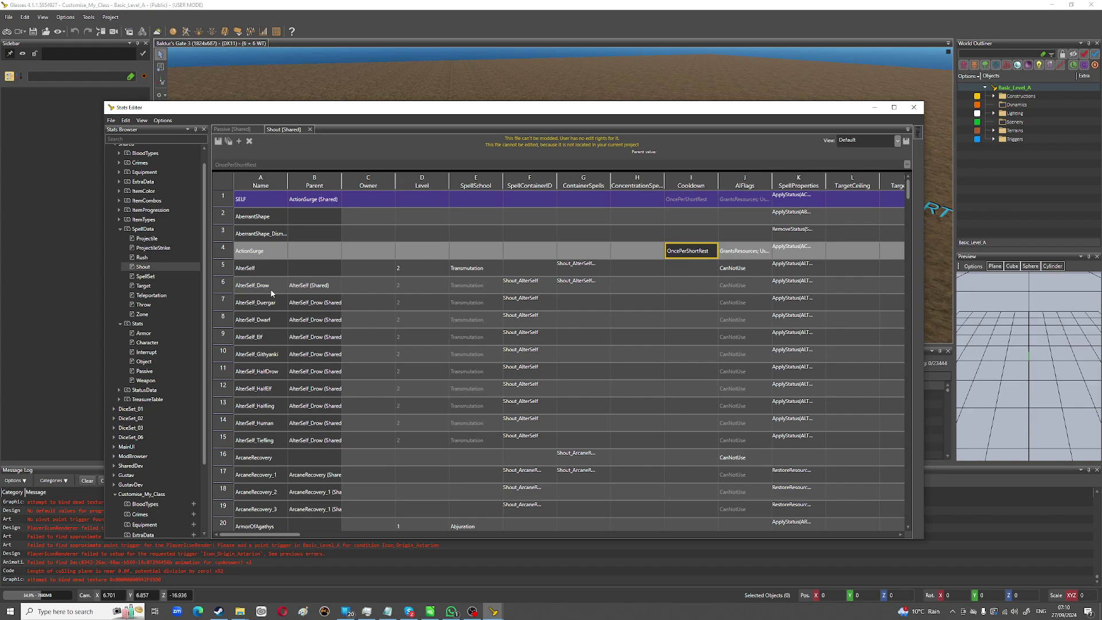
Step: Find the BladeWard shout and inspect its SpellProperties value
scroll(272, 294, "down", 2)
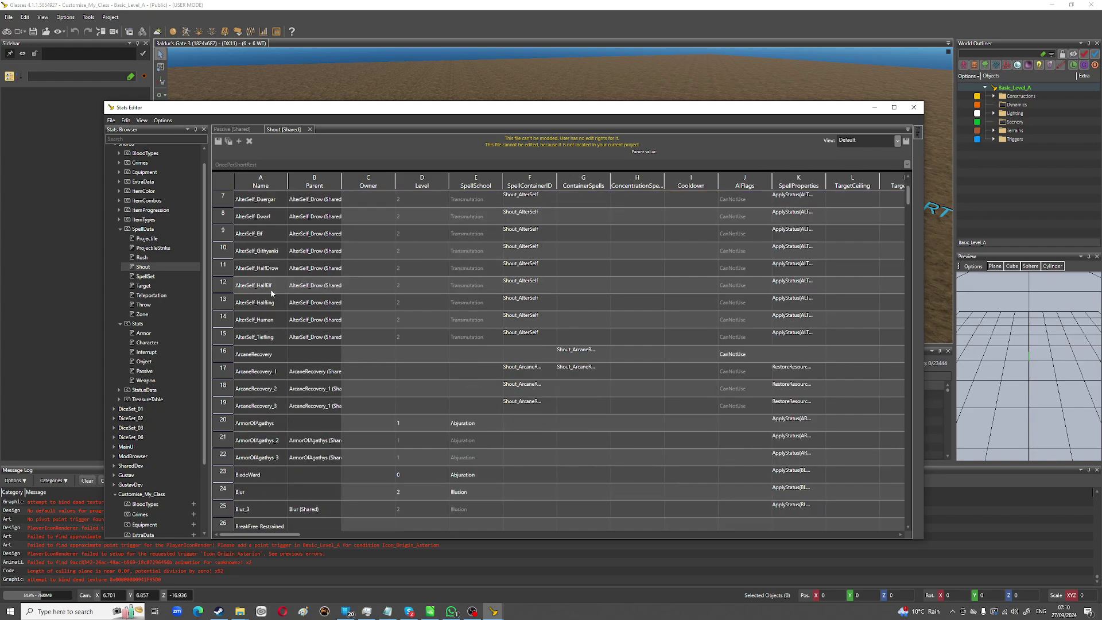
scroll(273, 294, "down", 1)
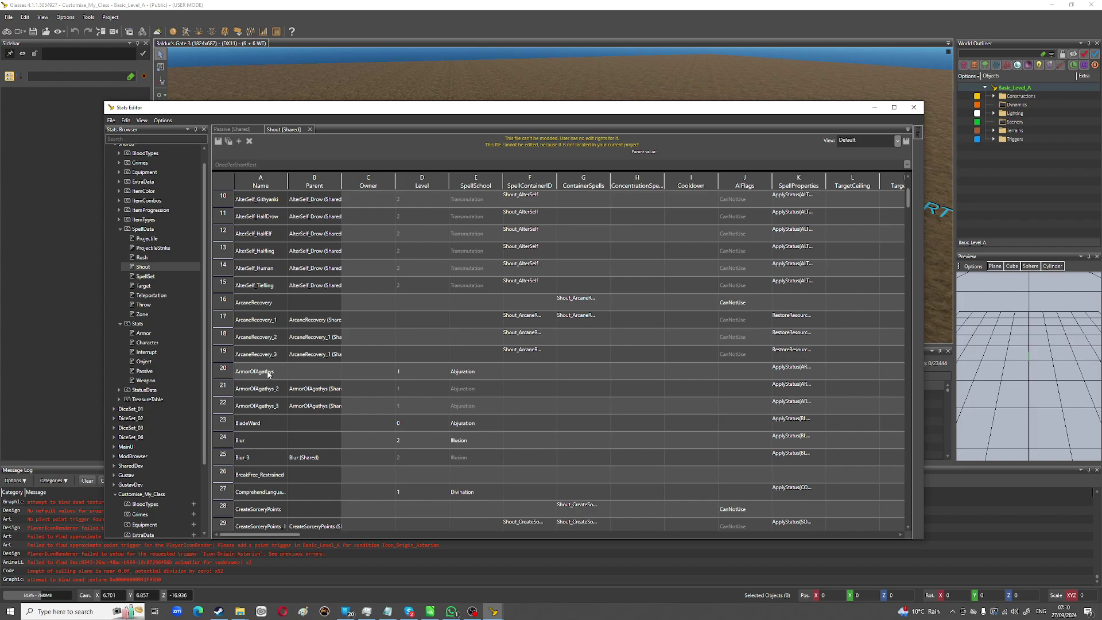
scroll(271, 375, "down", 1)
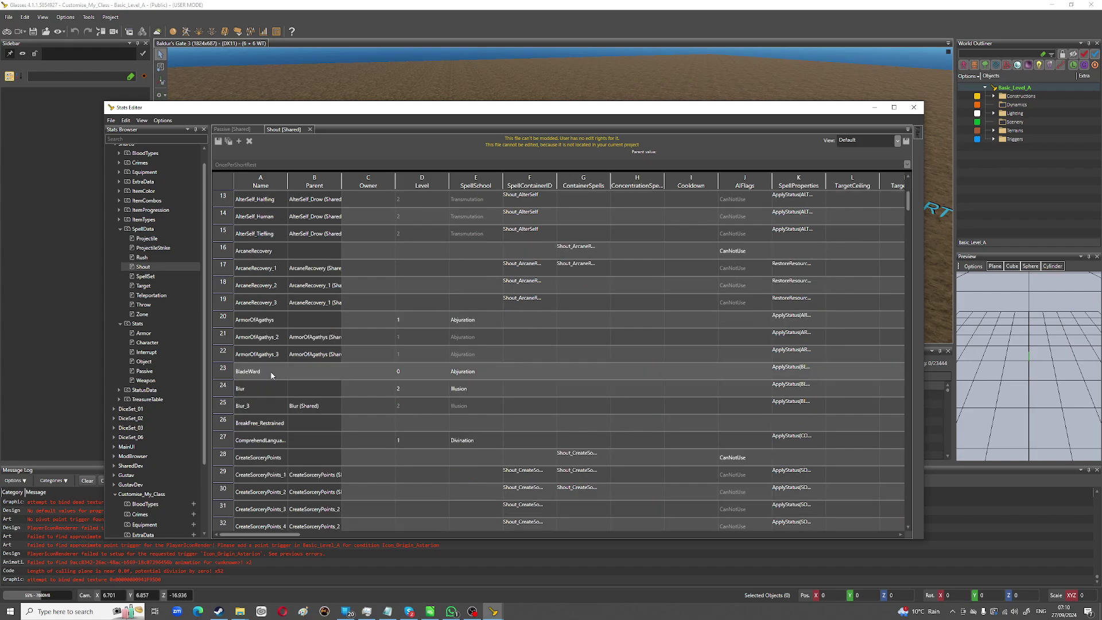
left_click(796, 372)
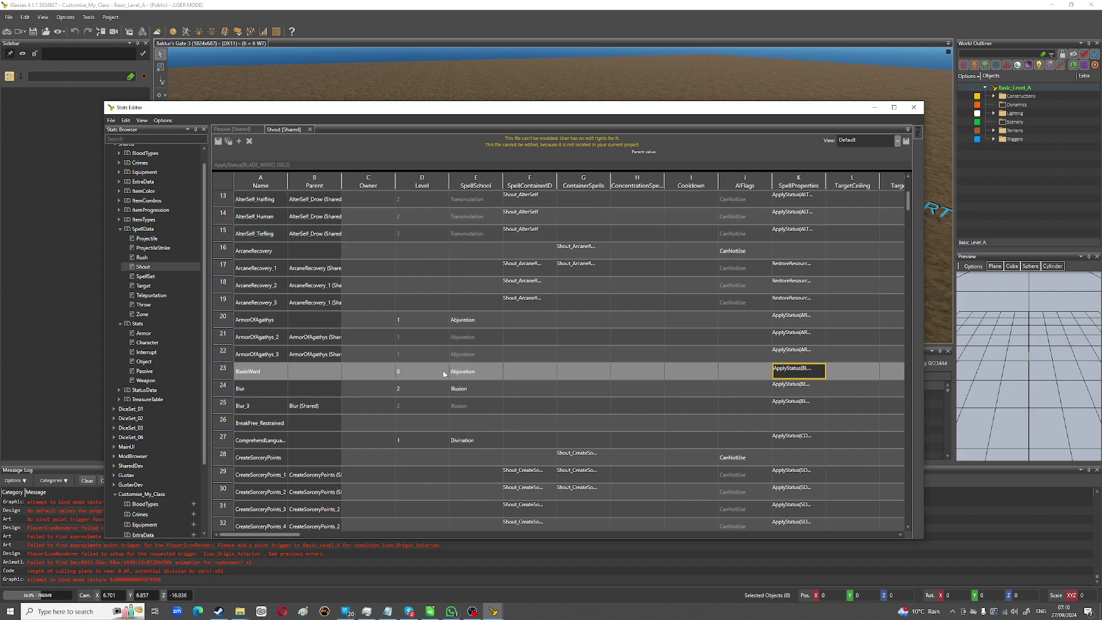
Step: Find the Dash shout and review it alongside its bonus-action and Cunning Action variants
scroll(313, 391, "down", 2)
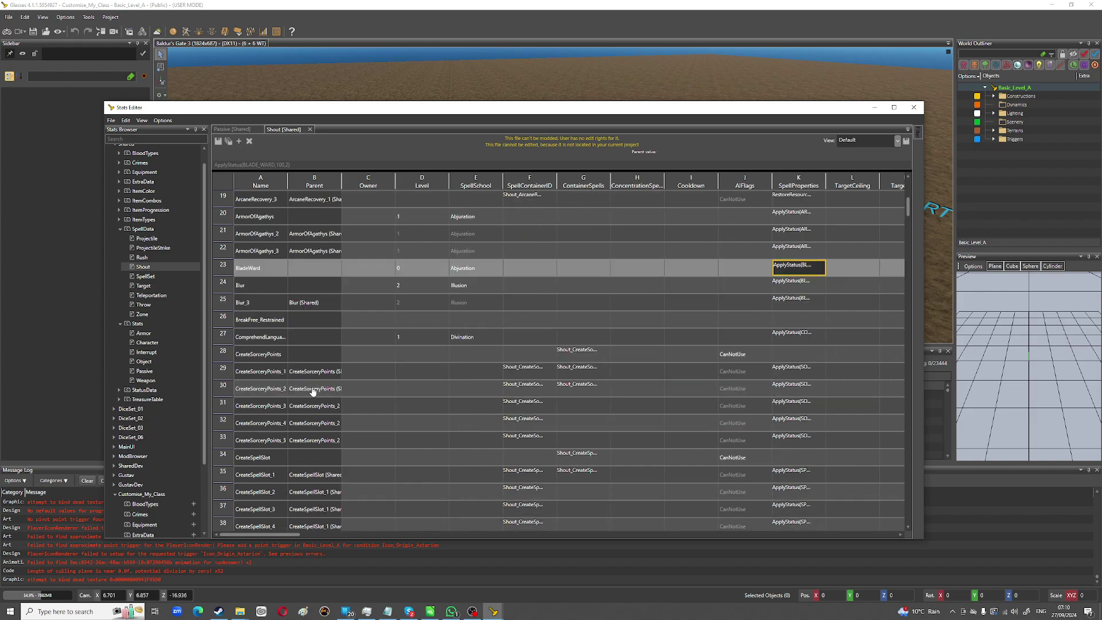
scroll(313, 391, "down", 1)
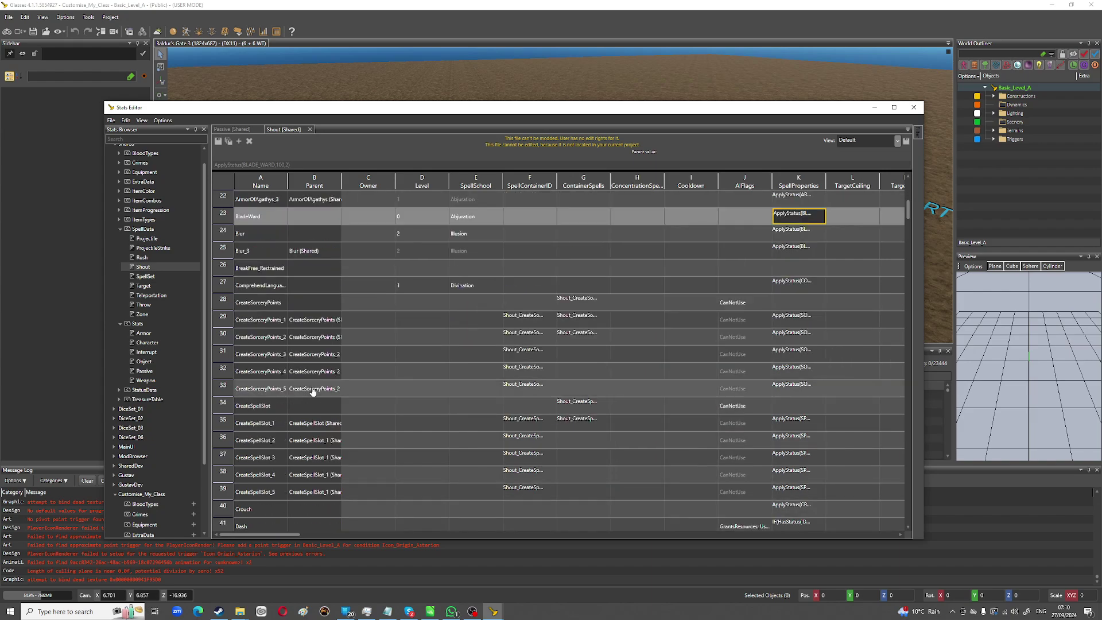
scroll(313, 391, "down", 3)
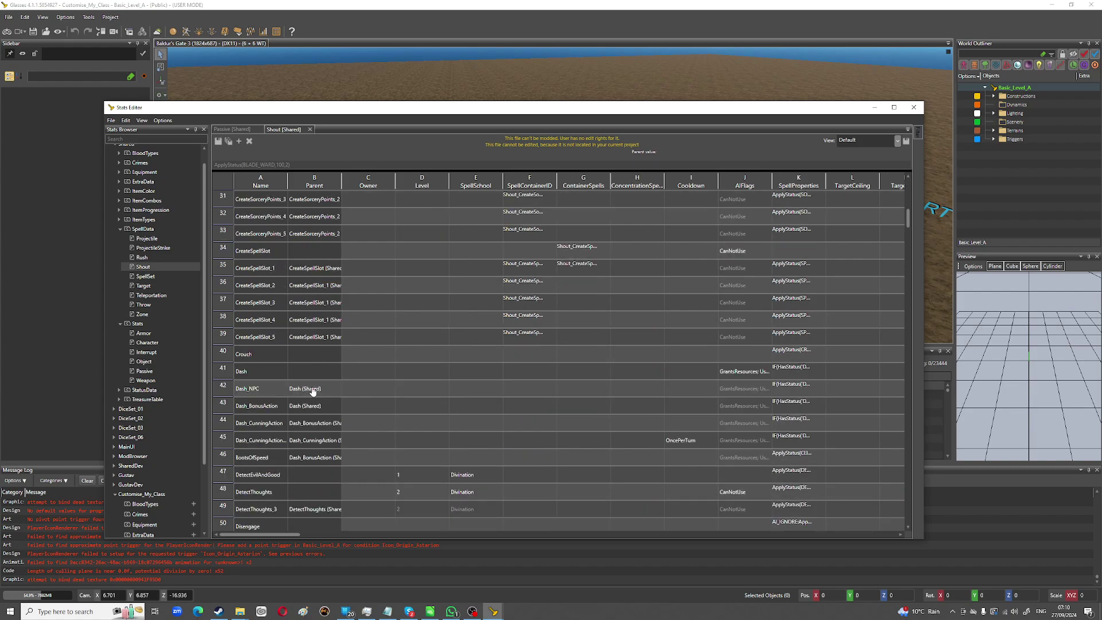
scroll(313, 391, "down", 2)
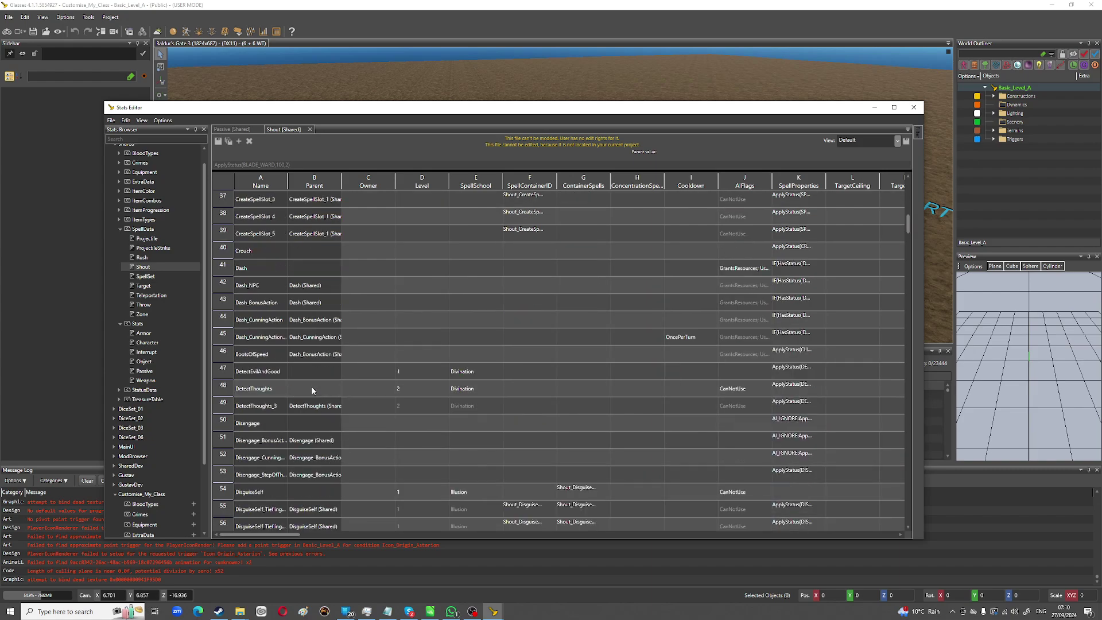
left_click(268, 272)
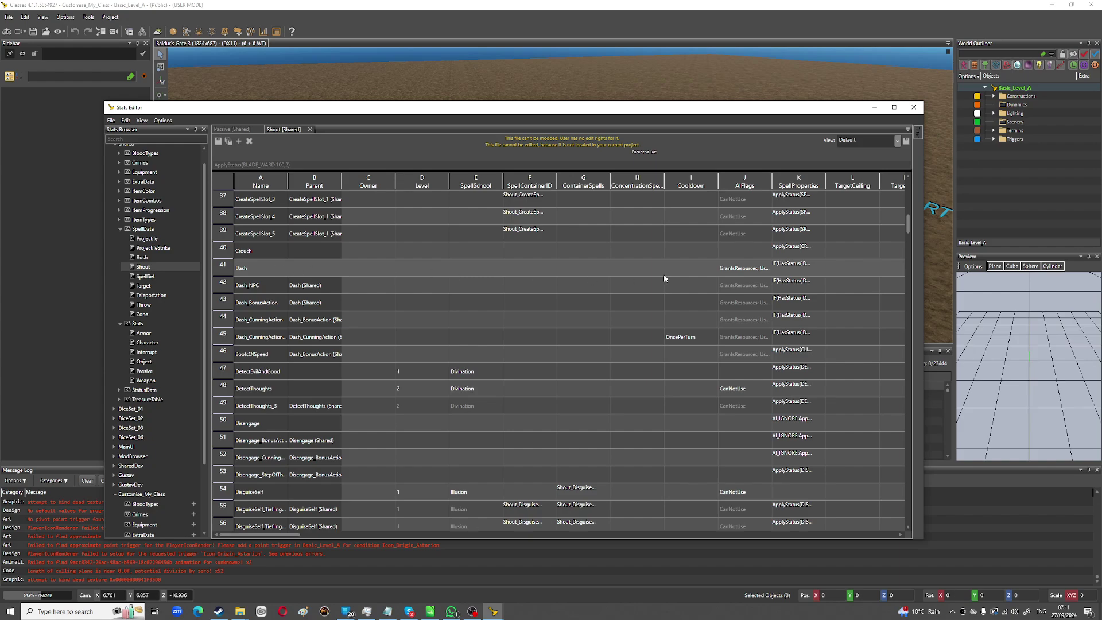
left_click(350, 342)
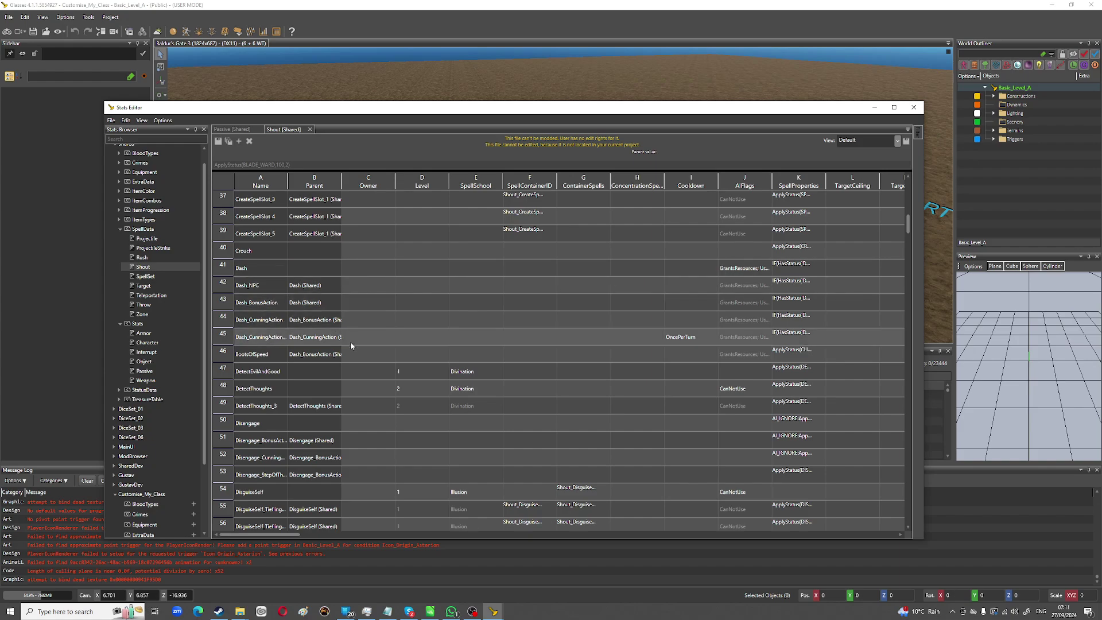
Step: Find the EndRage shout in the shared list and inspect its SpellProperties value
scroll(351, 342, "down", 1)
scroll(350, 343, "down", 13)
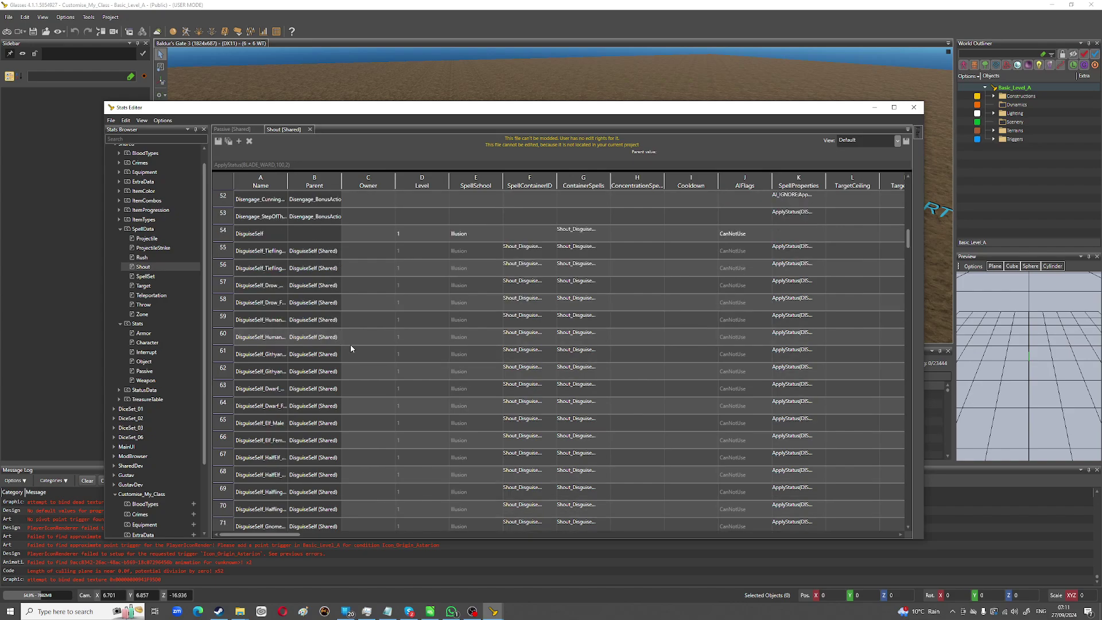
scroll(350, 344, "down", 14)
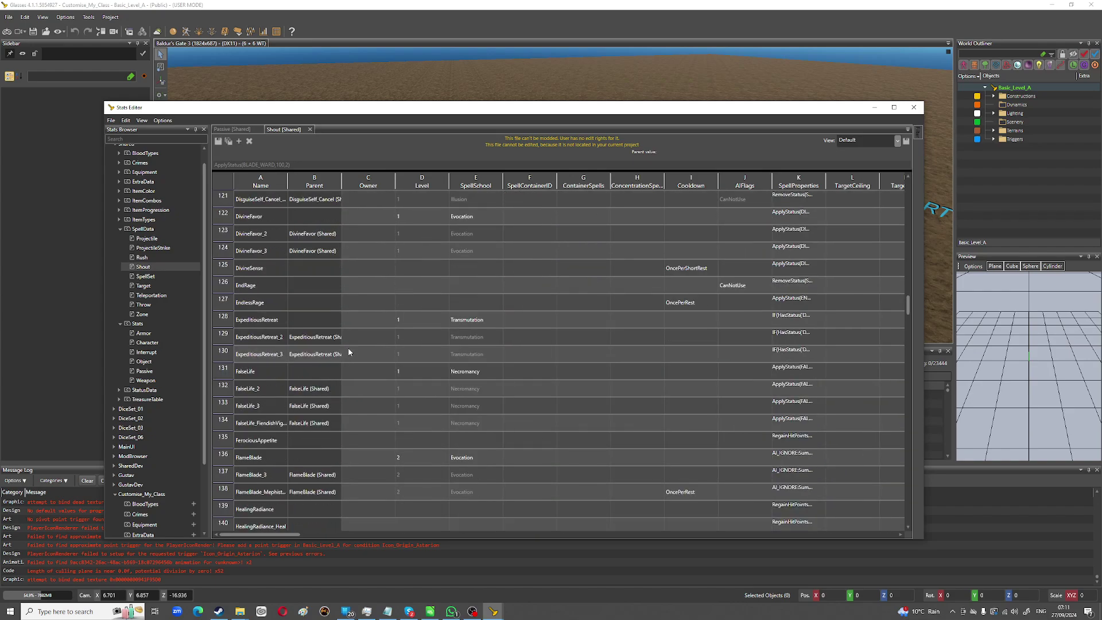
left_click(333, 375)
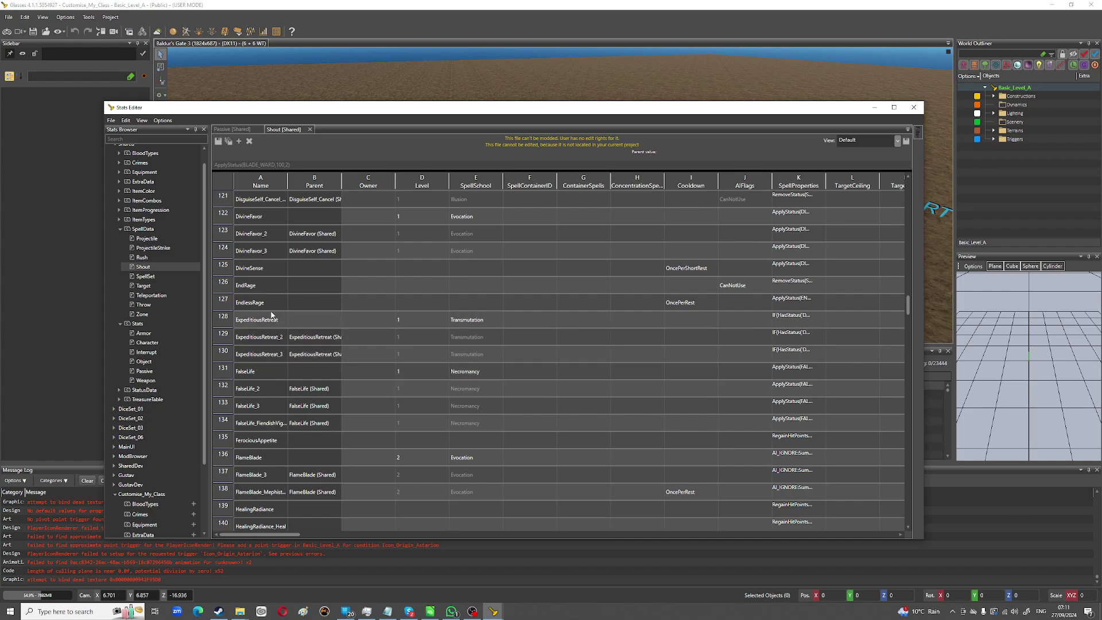
scroll(275, 315, "down", 5)
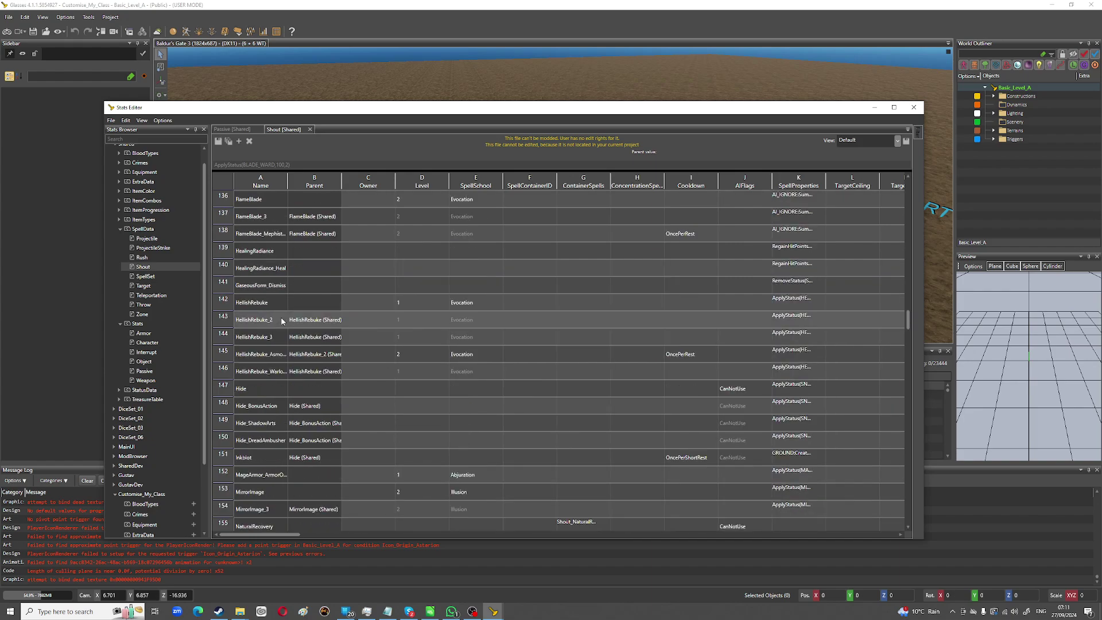
scroll(282, 321, "up", 8)
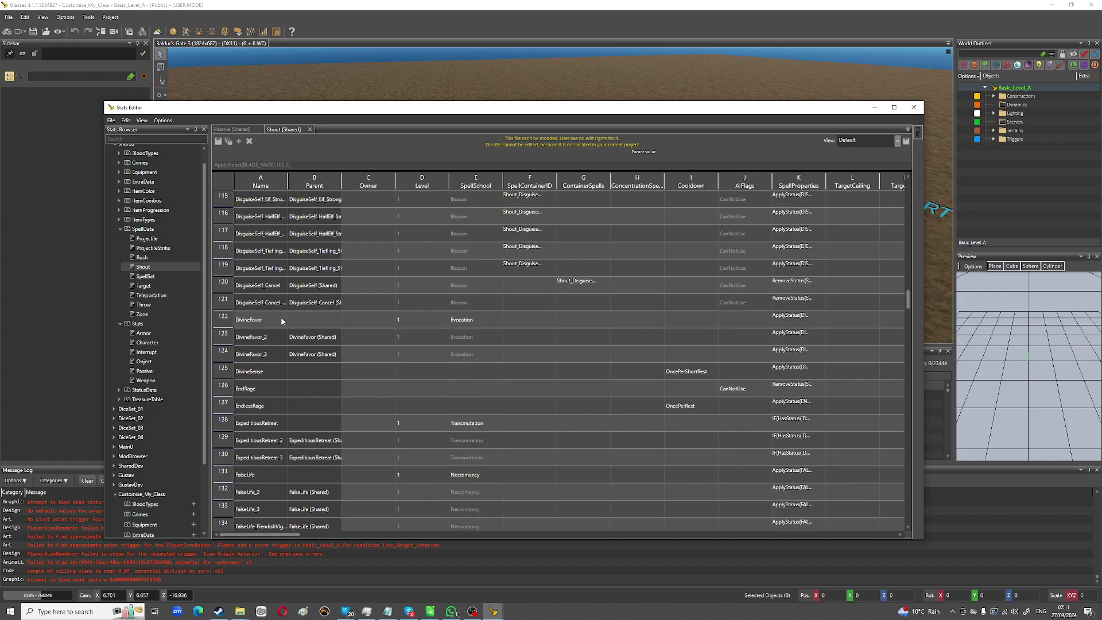
scroll(281, 321, "down", 1)
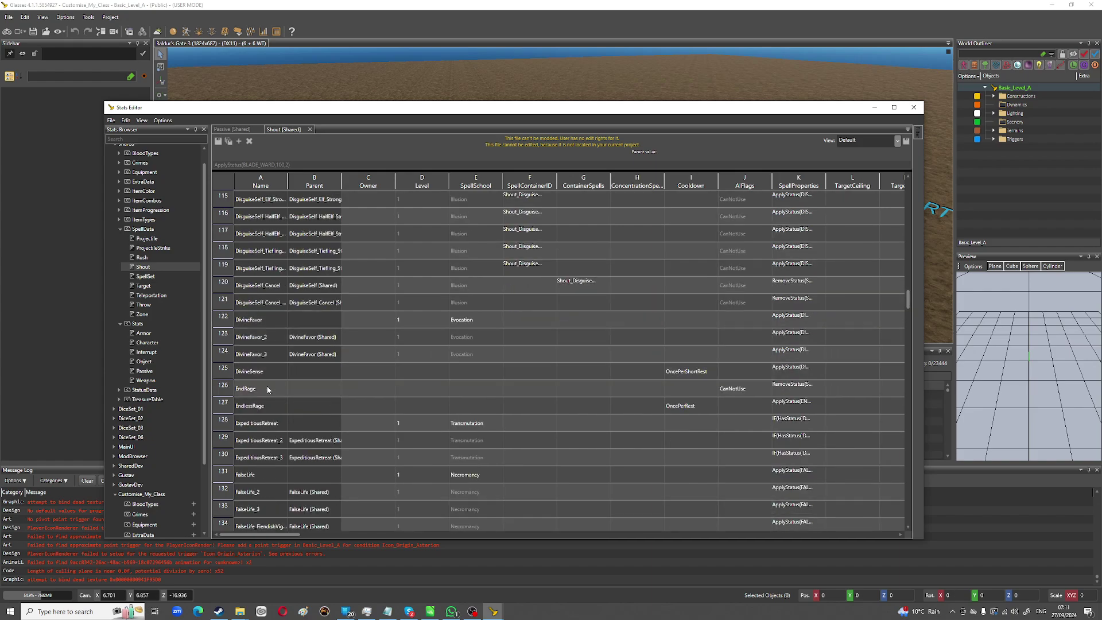
left_click(284, 389)
left_click(808, 389)
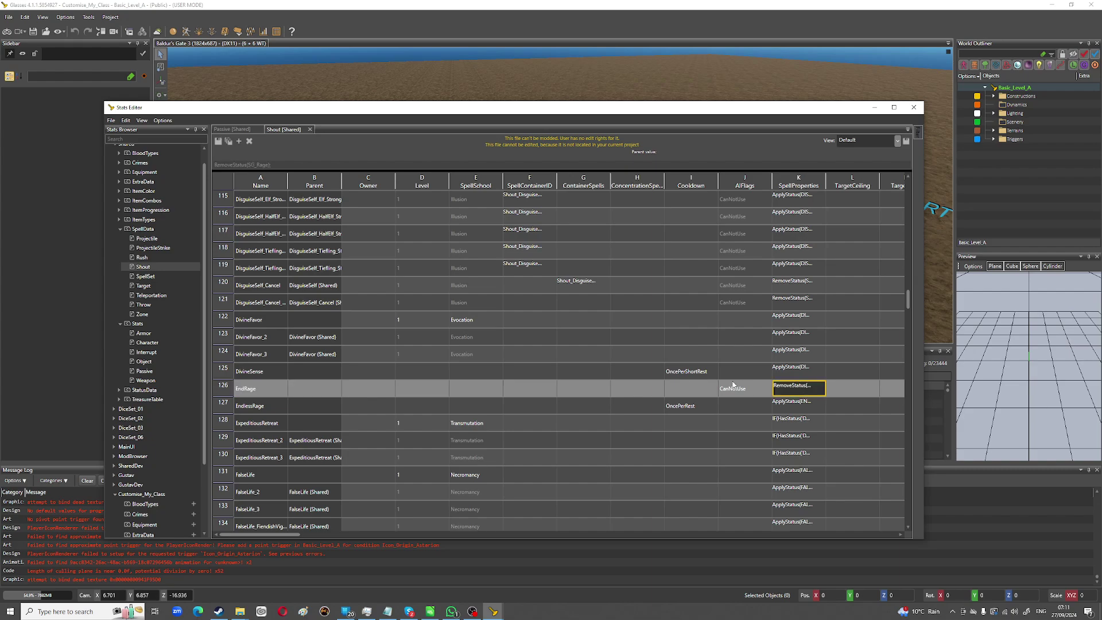
Step: Find the Shillelagh shout in the shared list and inspect its SpellProperties value
scroll(313, 367, "down", 2)
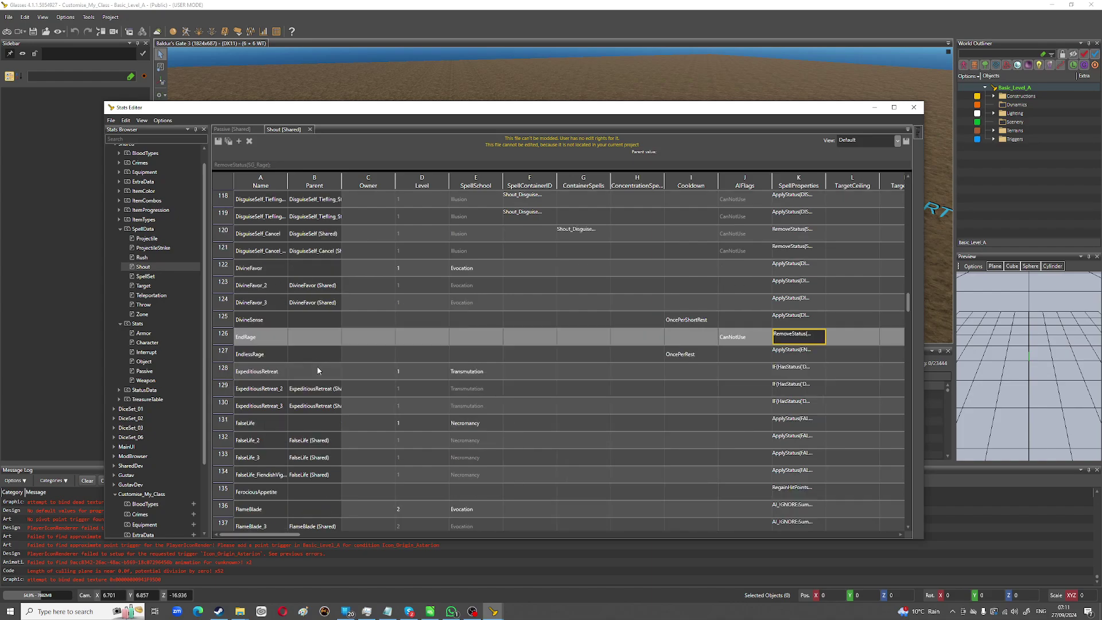
scroll(318, 370, "down", 13)
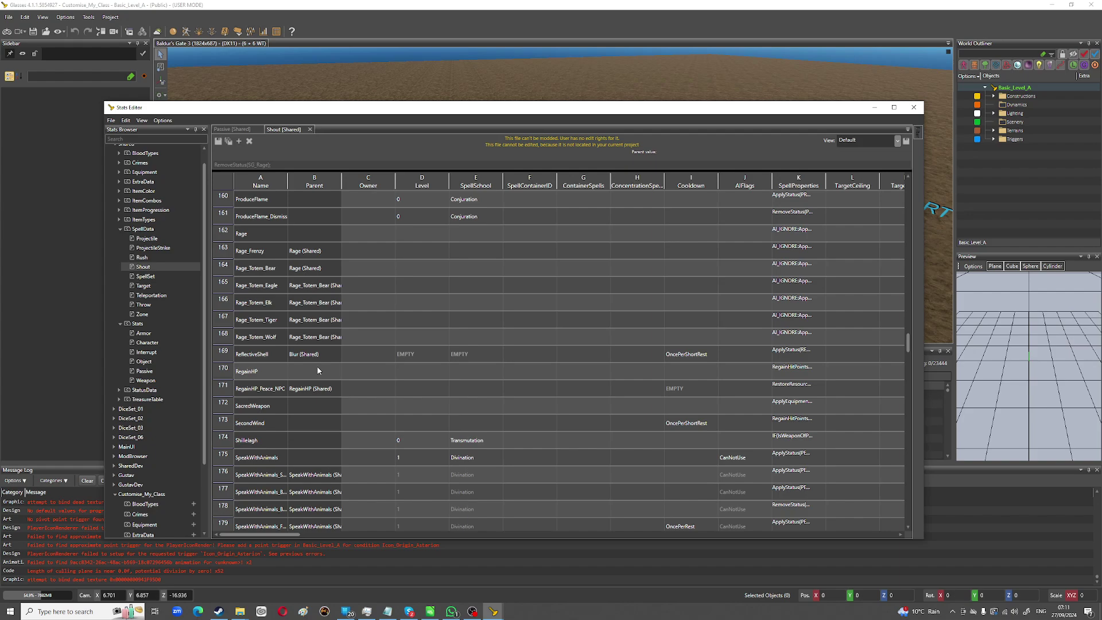
scroll(317, 370, "down", 4)
scroll(317, 370, "up", 4)
left_click(261, 444)
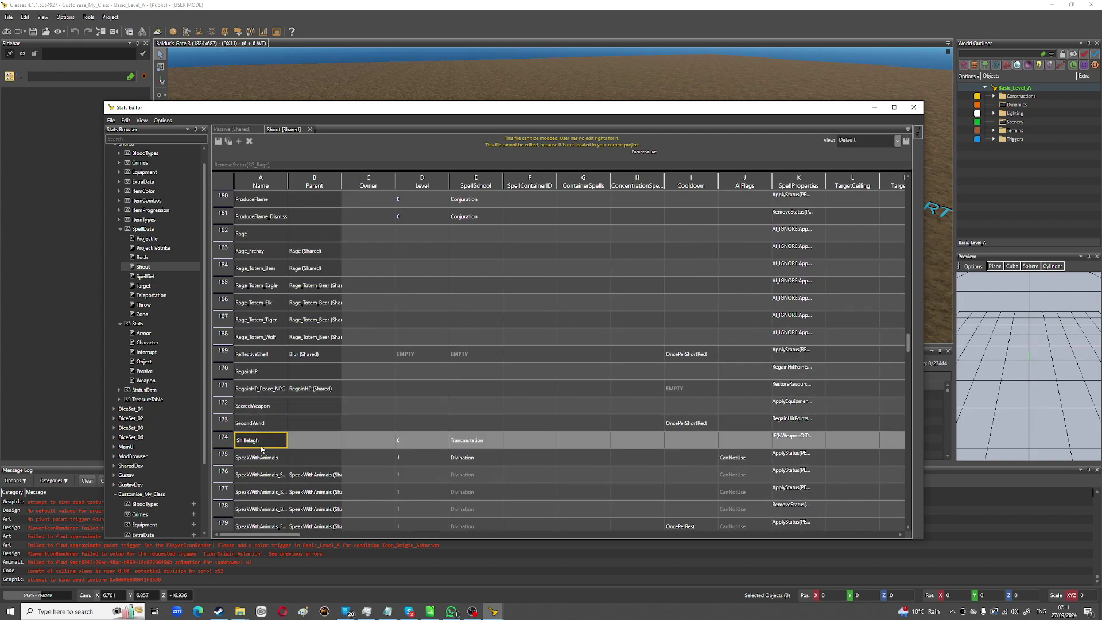
left_click(787, 443)
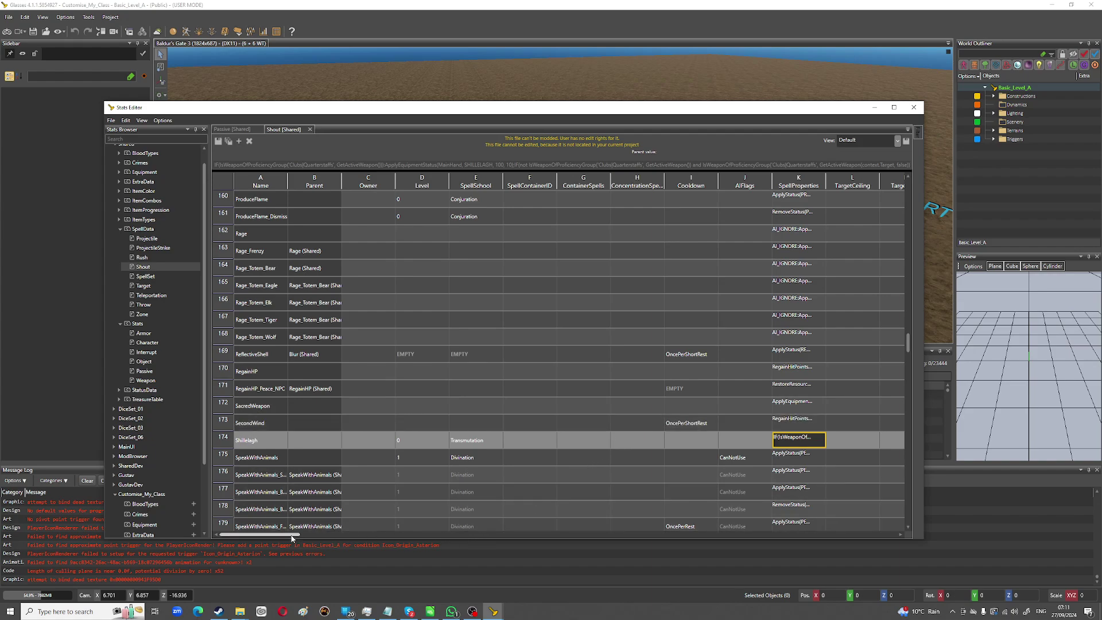
Step: Inspect the DescriptionParams value of the Shillelagh shout and skim the remaining shouts below it
left_click_drag(289, 535, 401, 543)
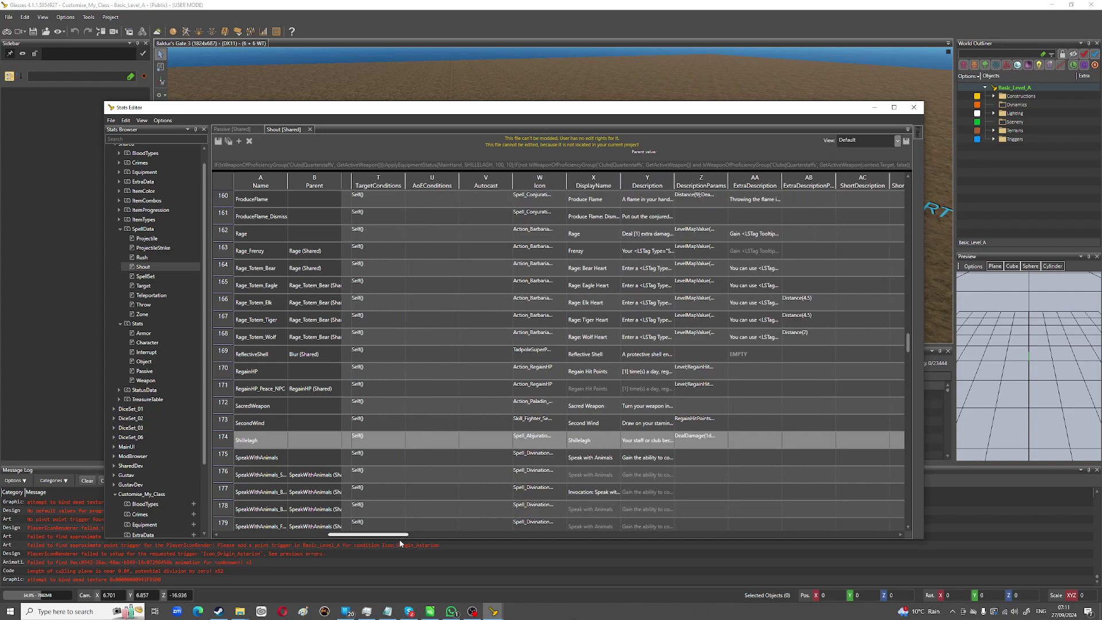
left_click(701, 439)
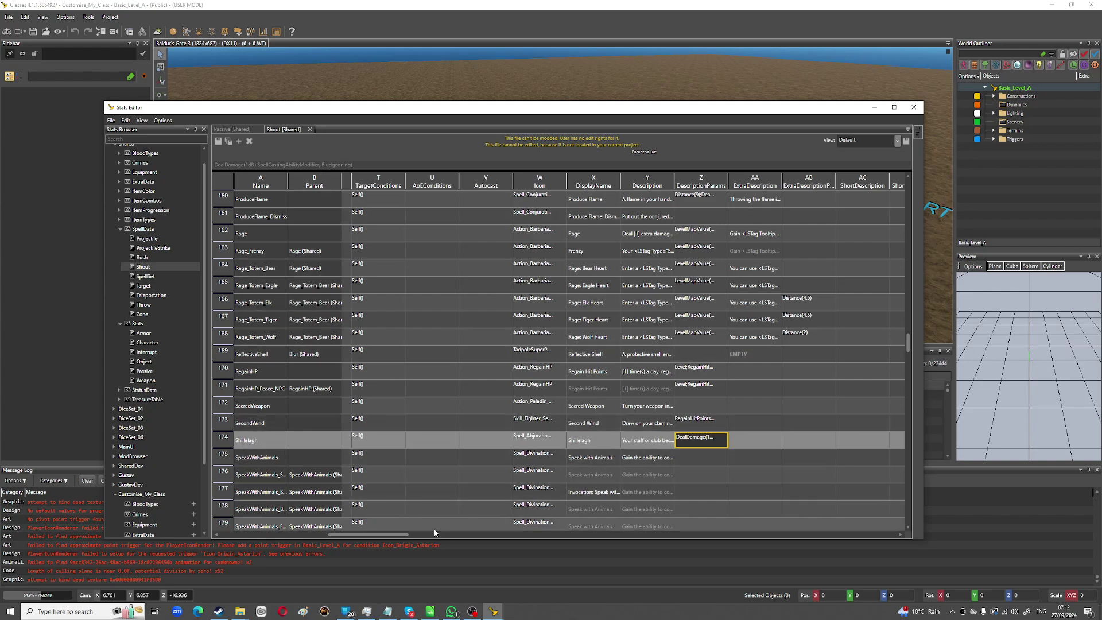
left_click_drag(382, 535, 247, 533)
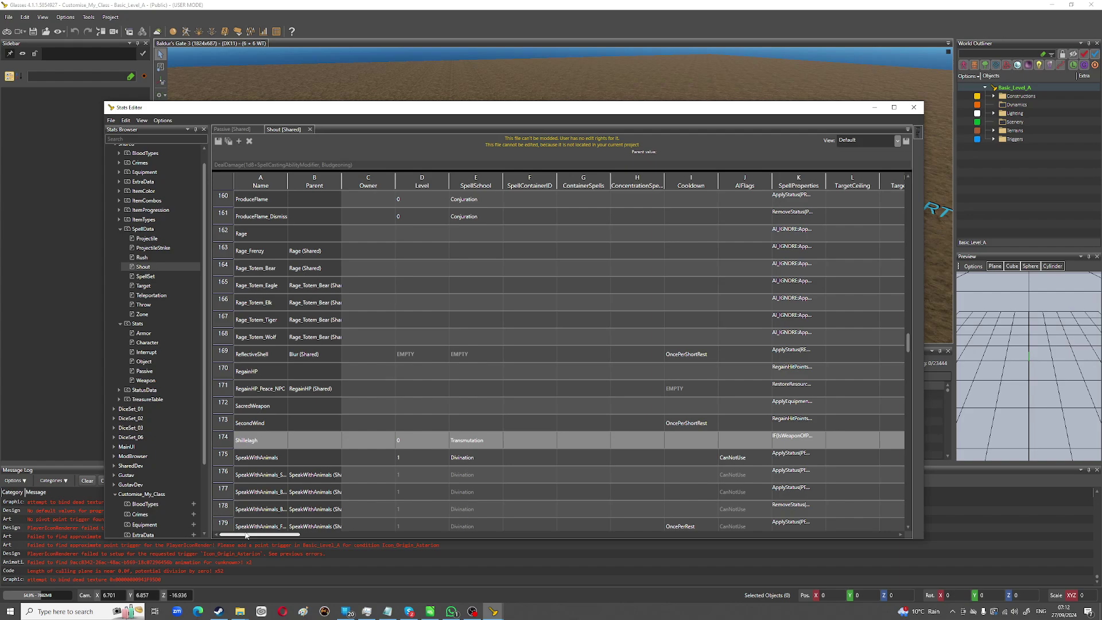
scroll(296, 372, "down", 12)
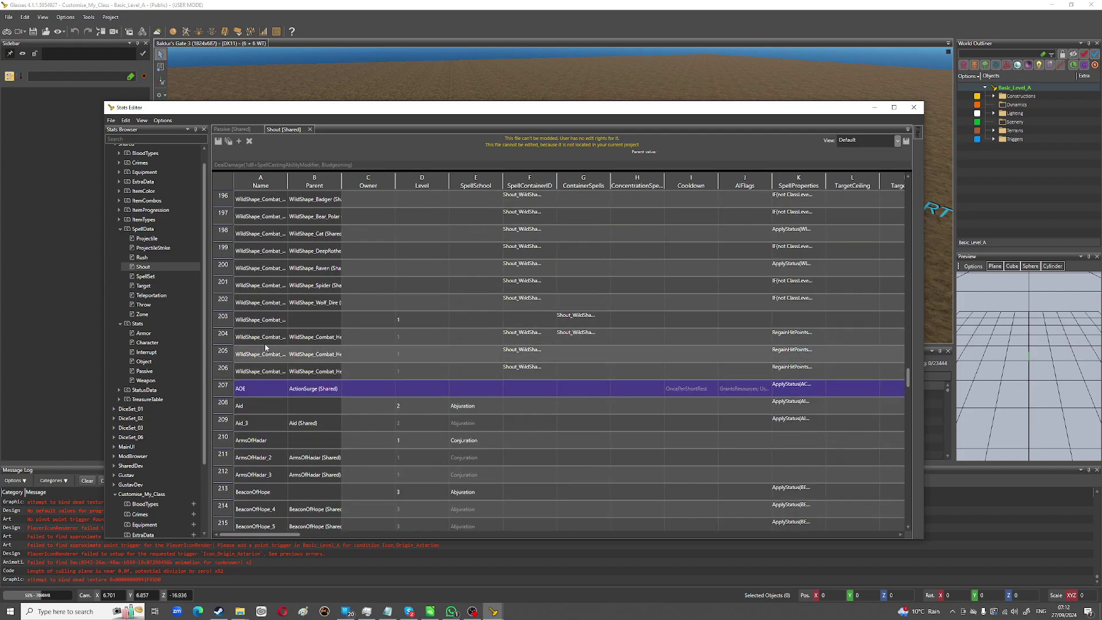
Step: Open the shared Target spell data and inspect the Cooldown value of HordeBreaker
left_click(141, 286)
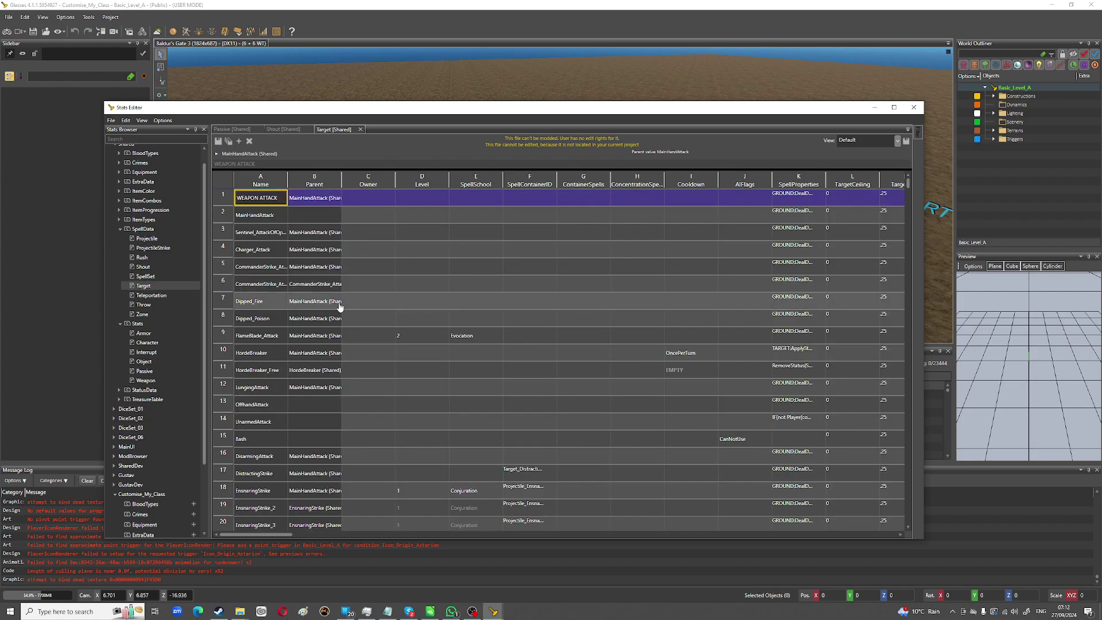
scroll(344, 313, "down", 3)
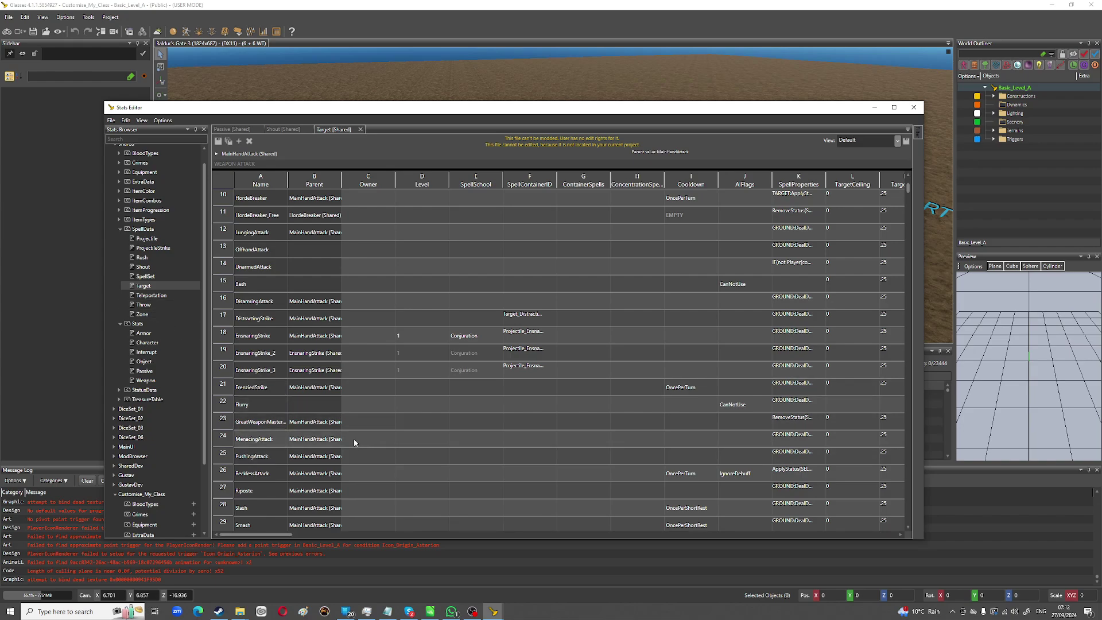
scroll(353, 439, "down", 3)
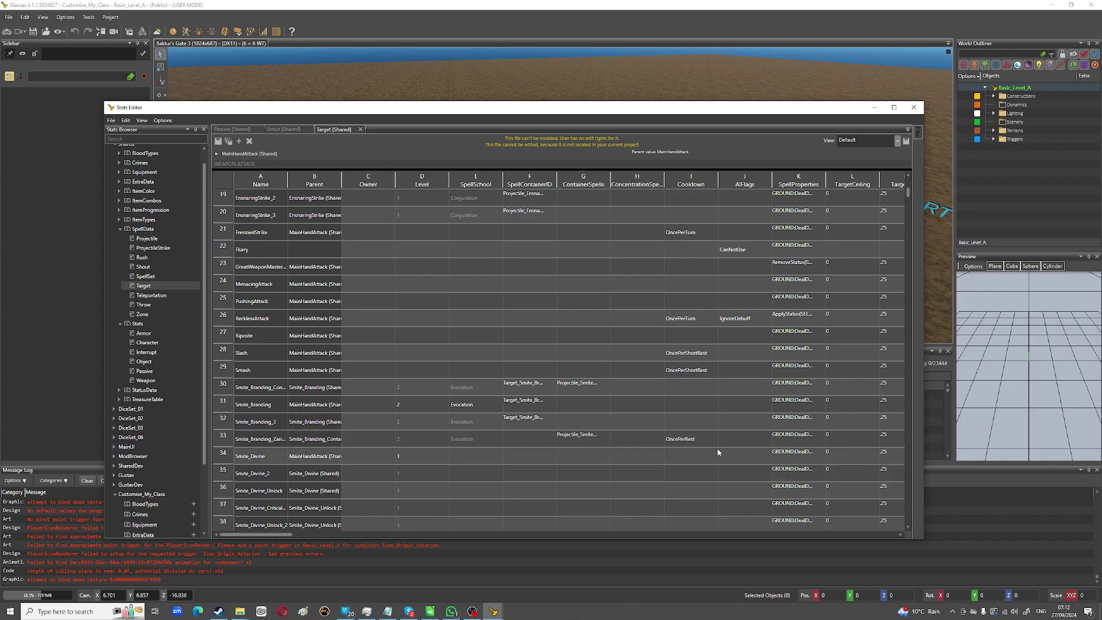
scroll(368, 405, "up", 4)
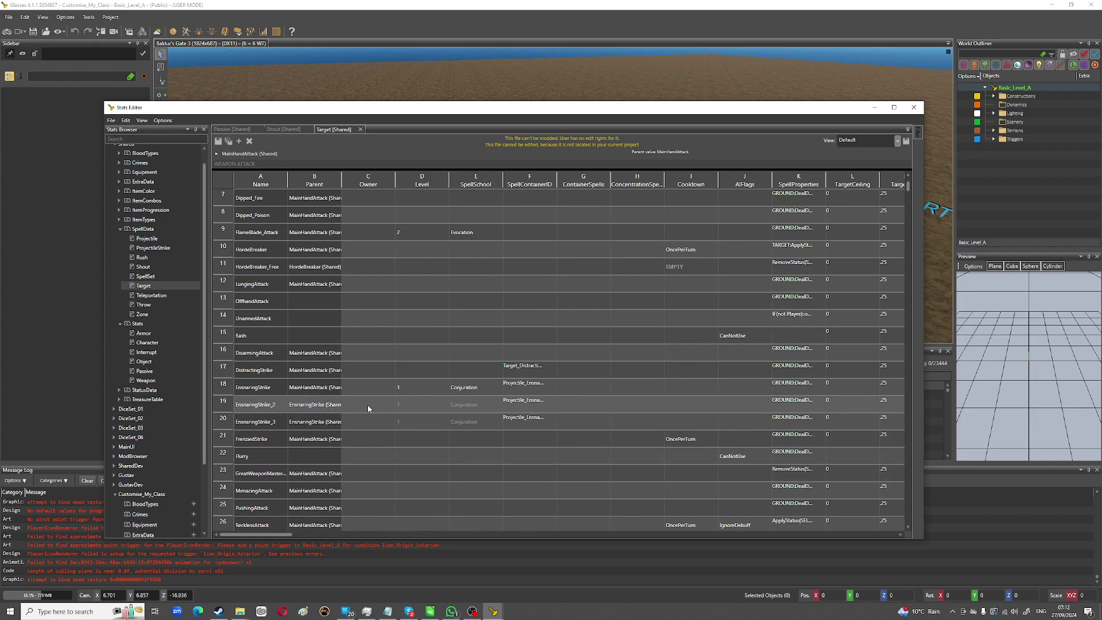
left_click(689, 251)
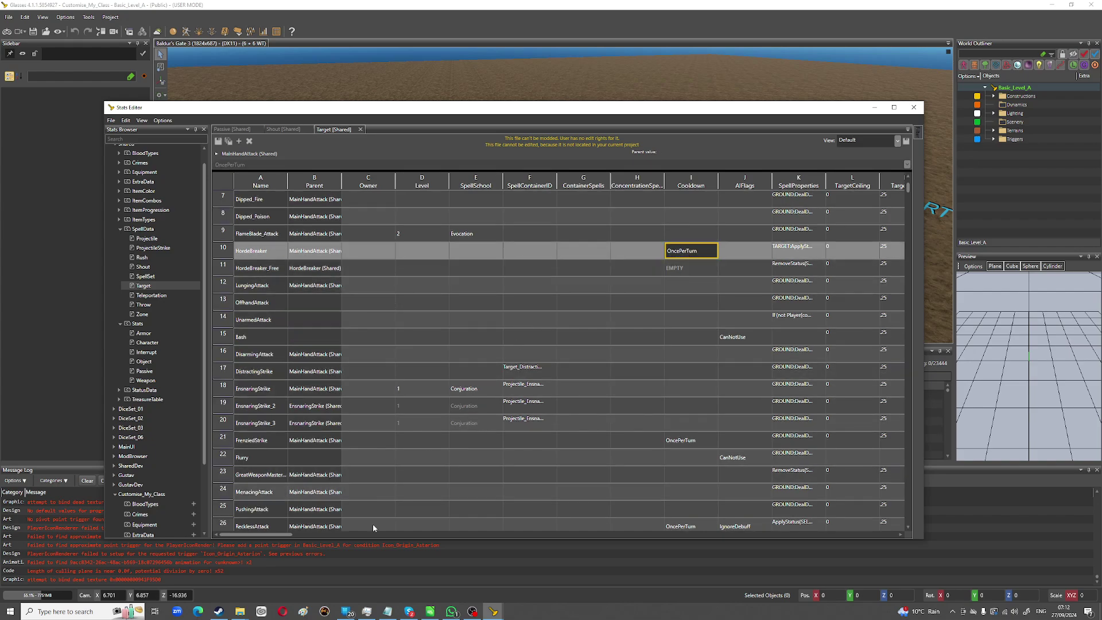
Step: Inspect HordeBreaker's AreaRadius value and its requirement conditions
left_click_drag(270, 537, 326, 527)
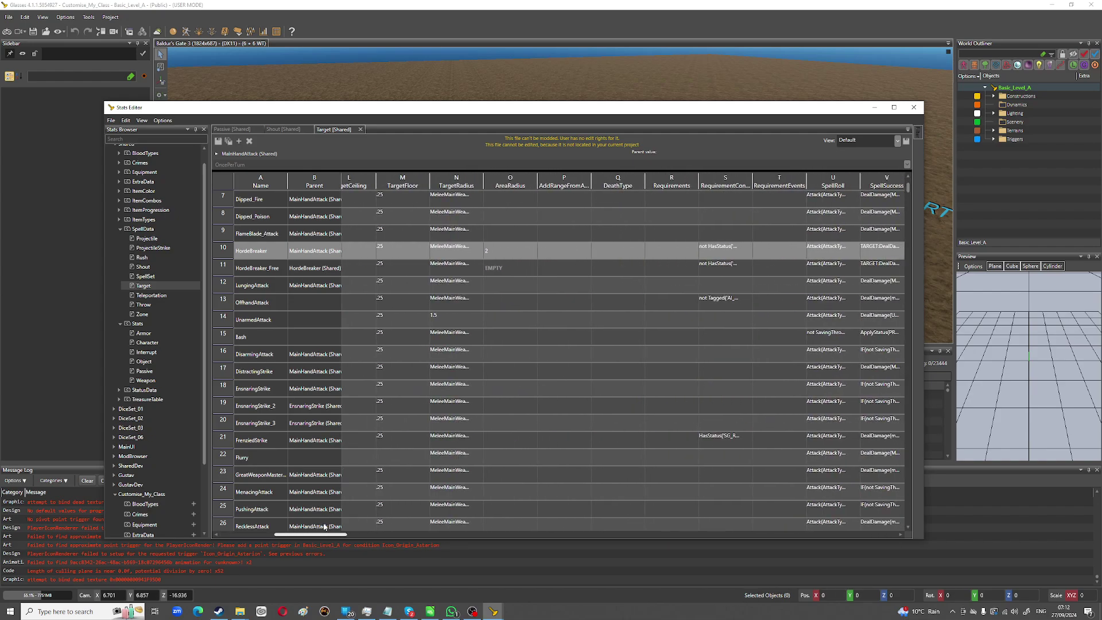
left_click(515, 251)
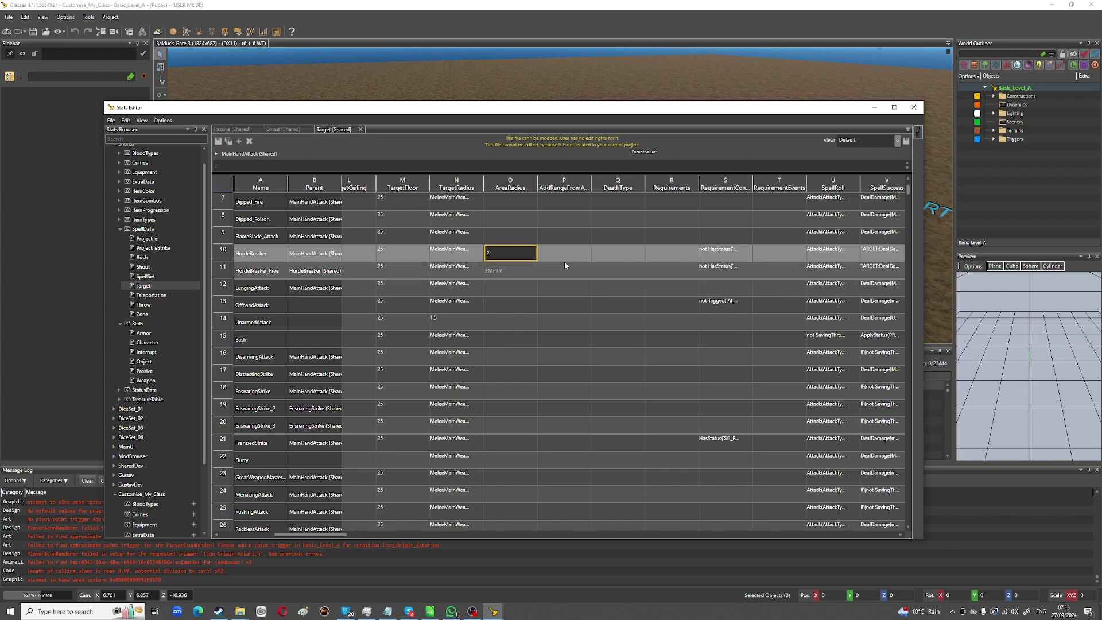
left_click(723, 257)
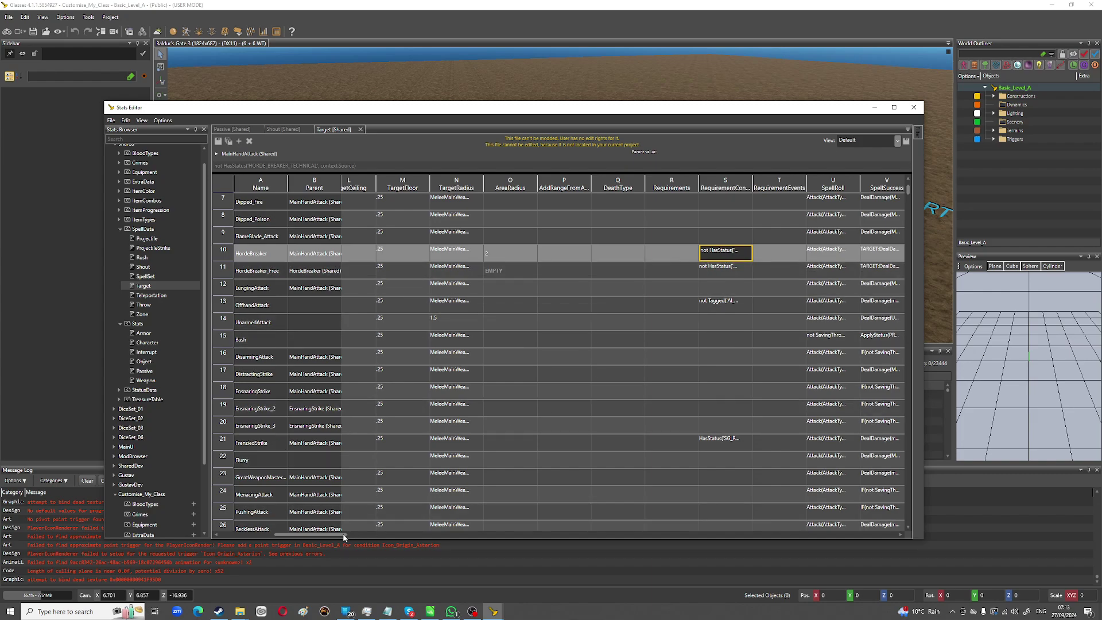
Step: Inspect HordeBreaker's TooltipDamageList, TooltipAttackSave and TooltipStatusApply values
left_click(357, 536)
left_click_drag(358, 536, 418, 539)
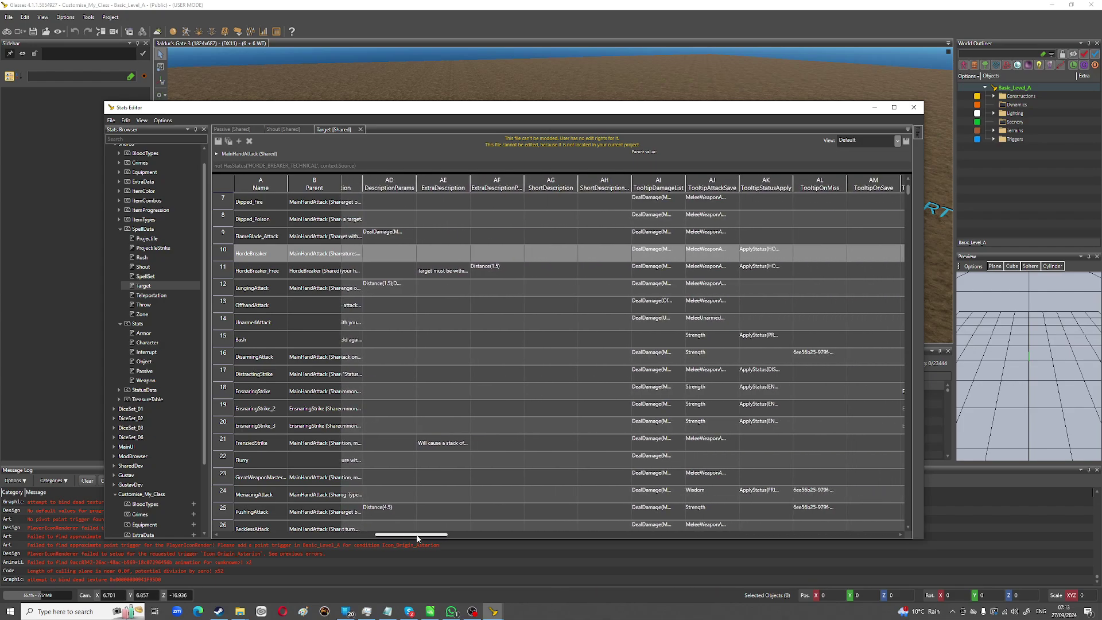
left_click(649, 256)
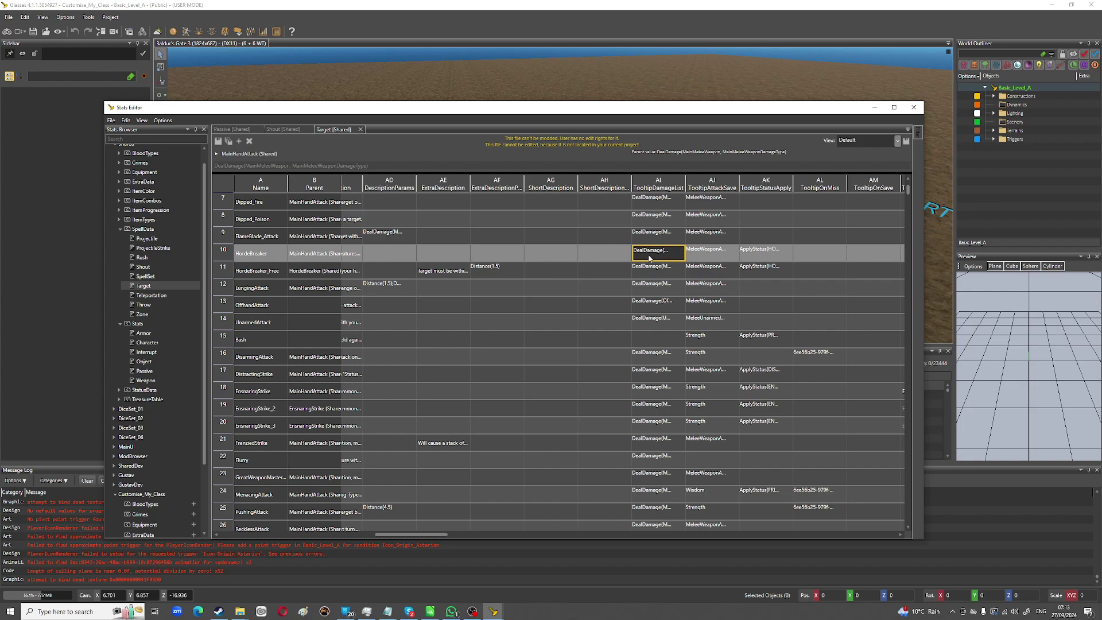
left_click(692, 254)
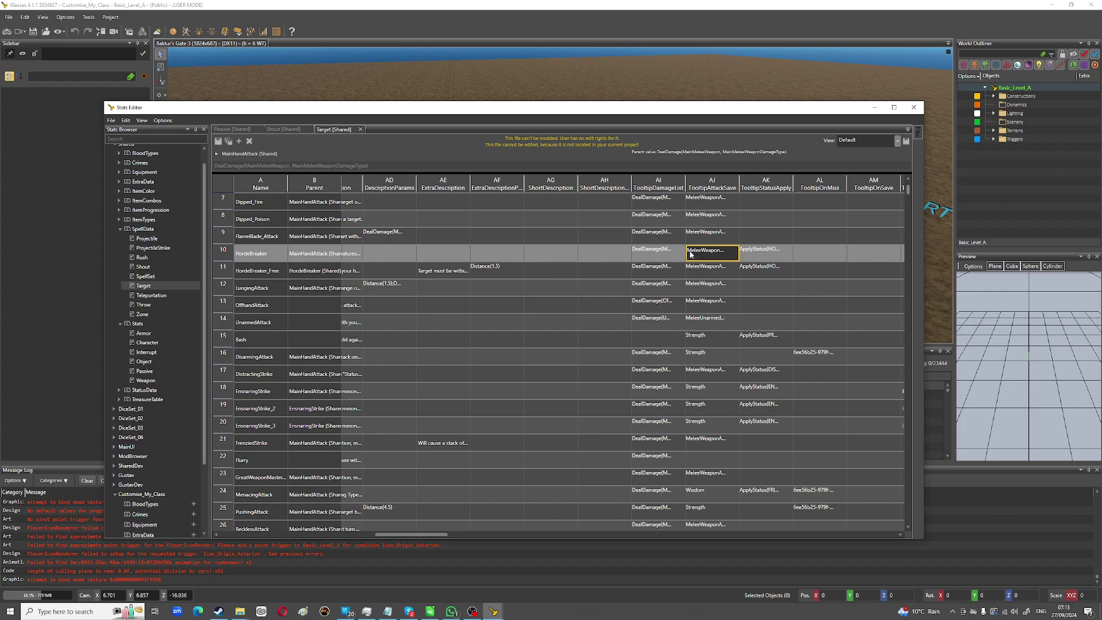
left_click(756, 256)
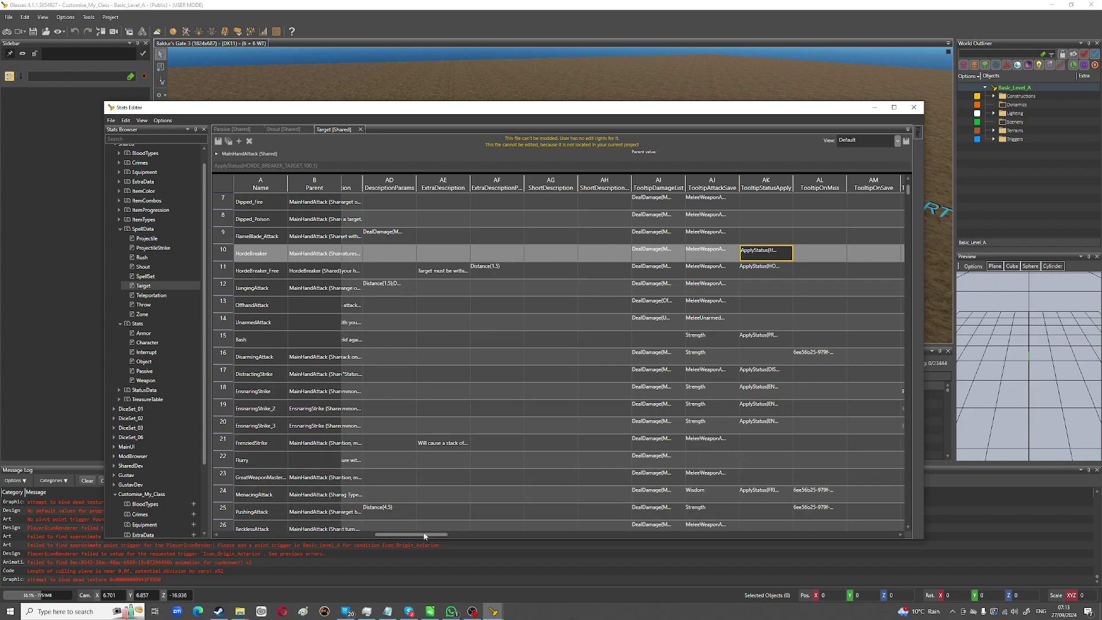
left_click_drag(425, 536, 263, 528)
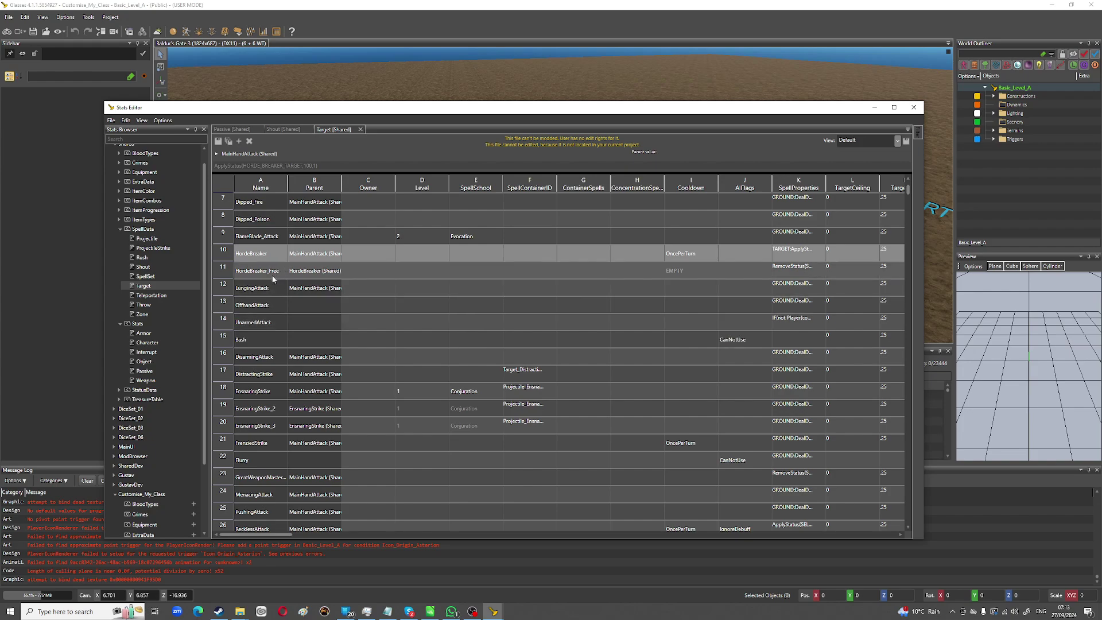
Step: Find the advanced melee weapon action in the Target list's weapon action section and inspect its Cooldown value
scroll(284, 313, "down", 3)
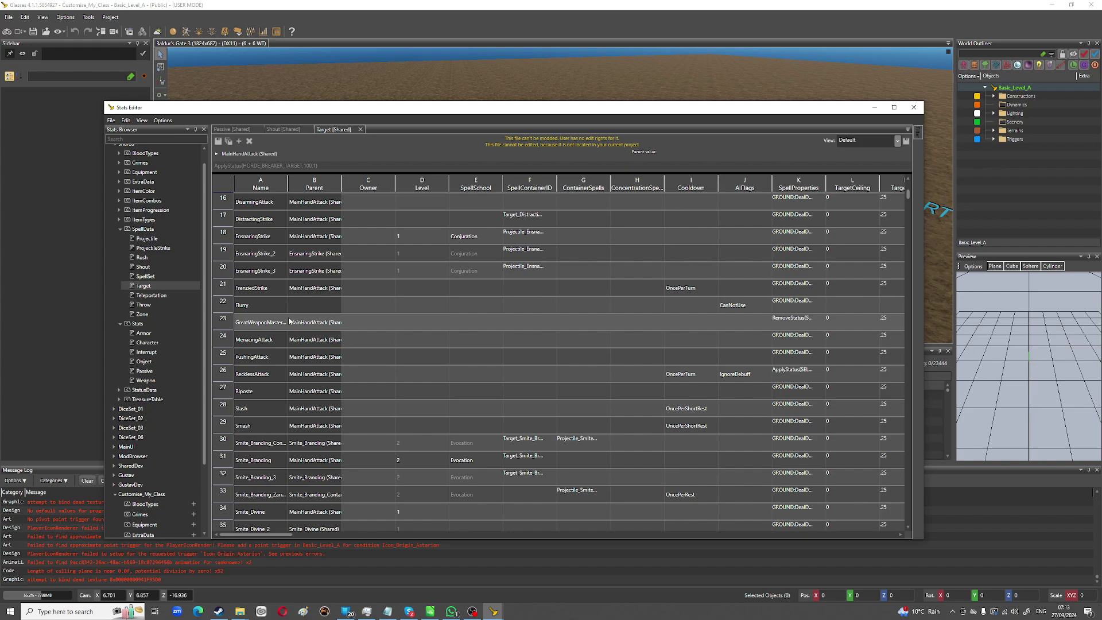
scroll(290, 322, "down", 1)
scroll(290, 321, "down", 10)
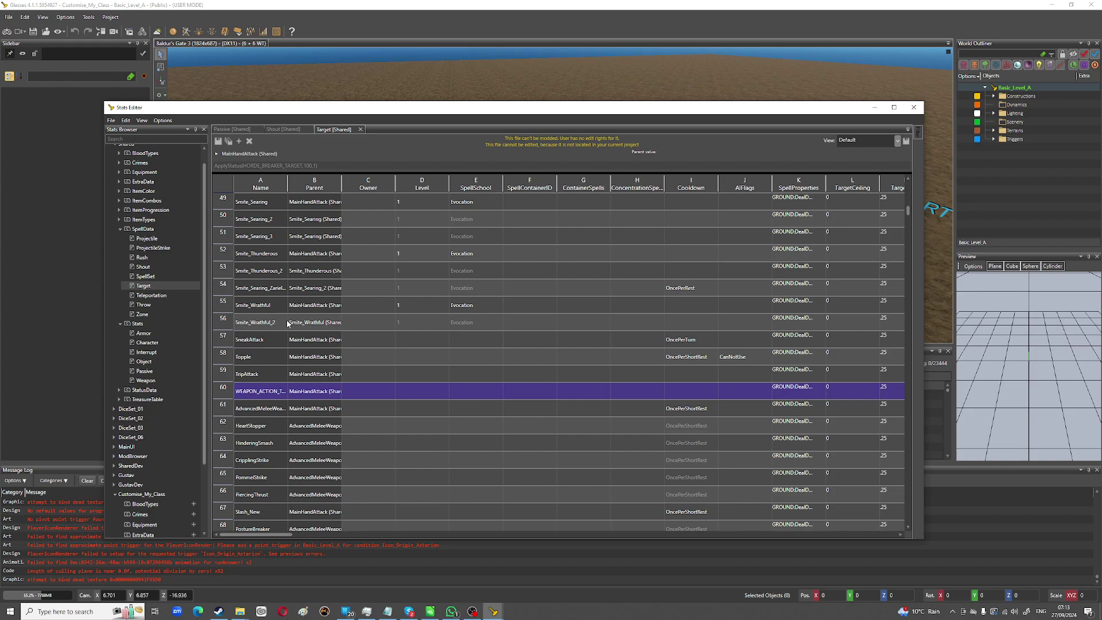
scroll(289, 324, "down", 1)
scroll(288, 323, "down", 1)
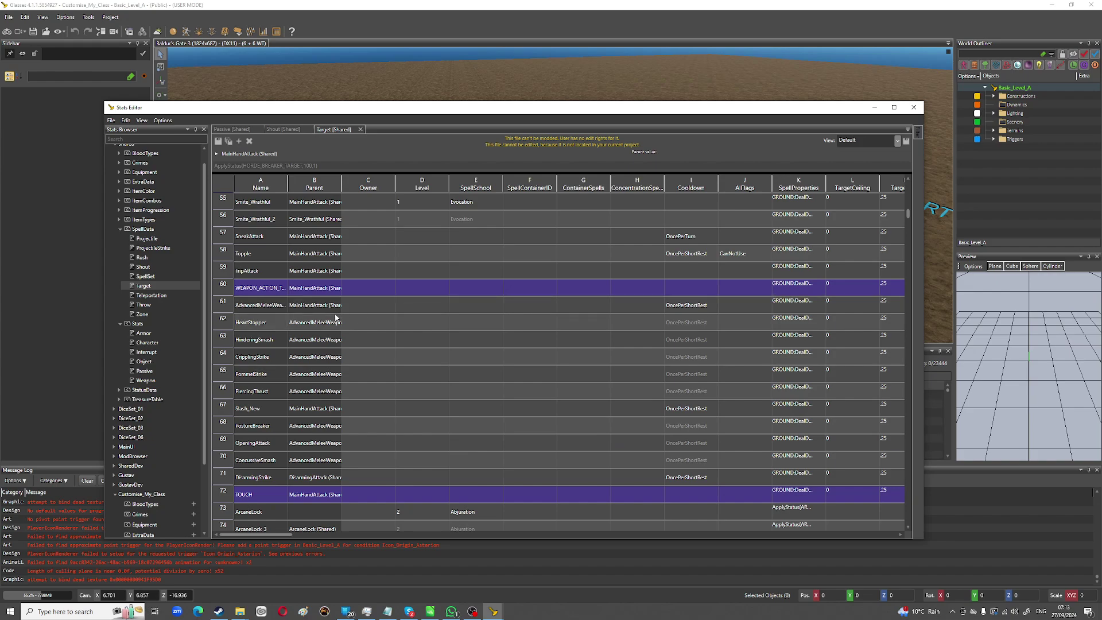
left_click(692, 305)
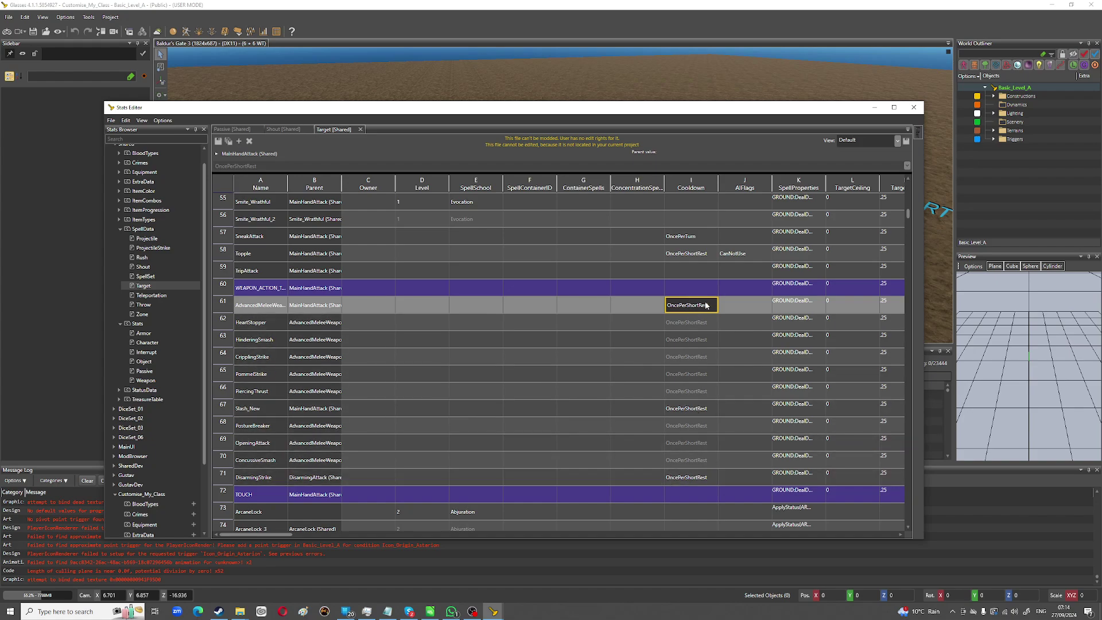
Step: Find the CureWounds_3 entry among the touch spells and inspect its SpellProperties value
scroll(467, 465, "down", 1)
scroll(468, 466, "down", 1)
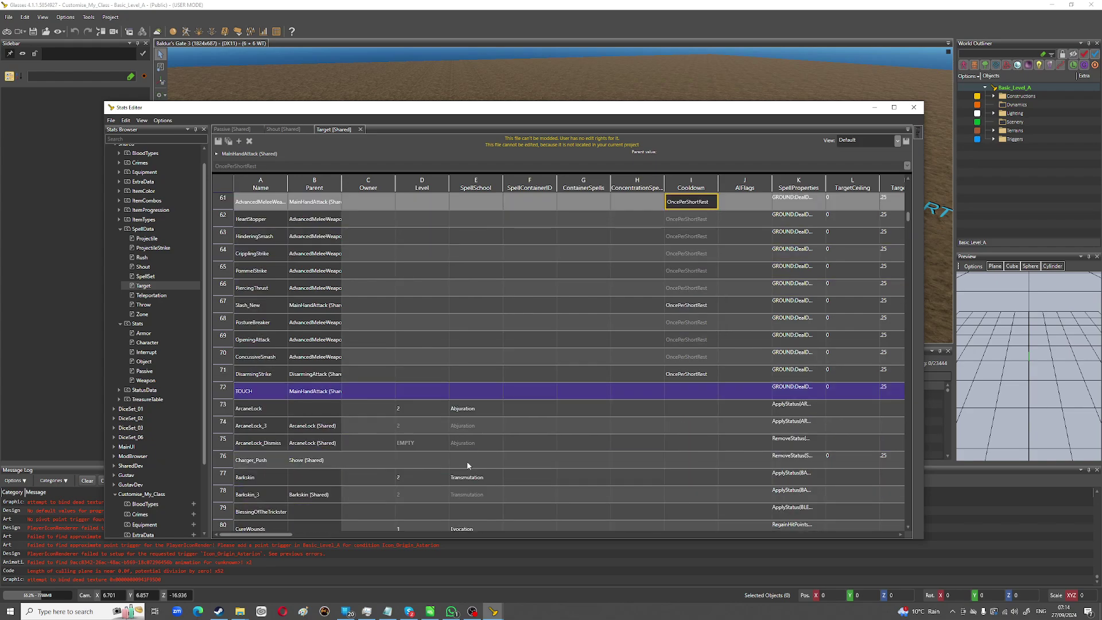
scroll(468, 467, "down", 4)
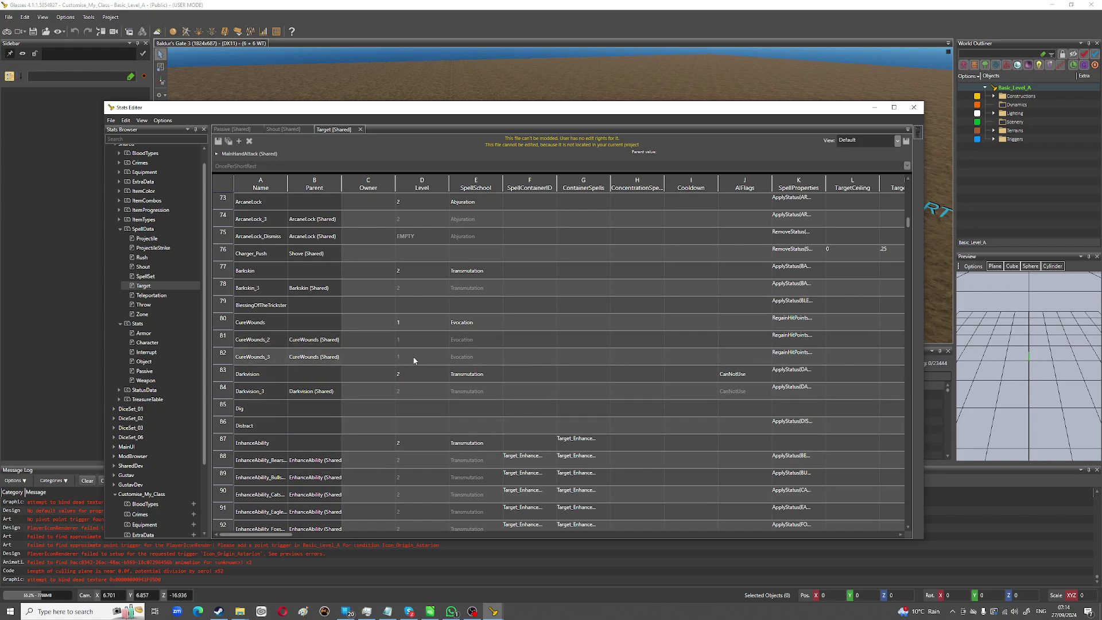
left_click(794, 360)
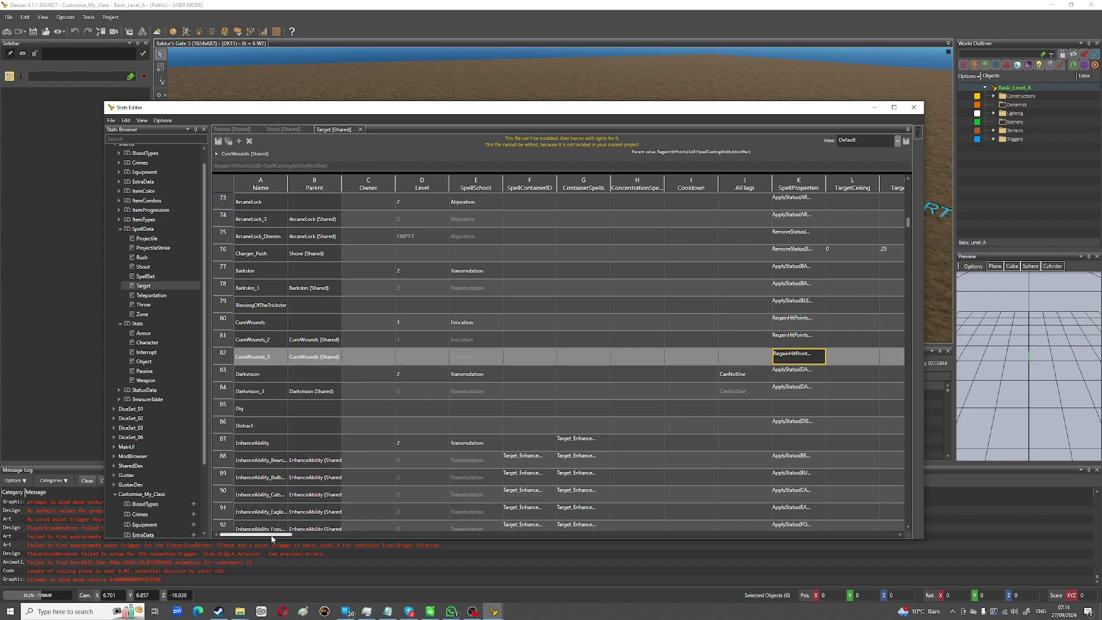
mouse_move(272, 538)
left_mouse_down()
mouse_move(472, 529)
mouse_move(270, 532)
left_mouse_up()
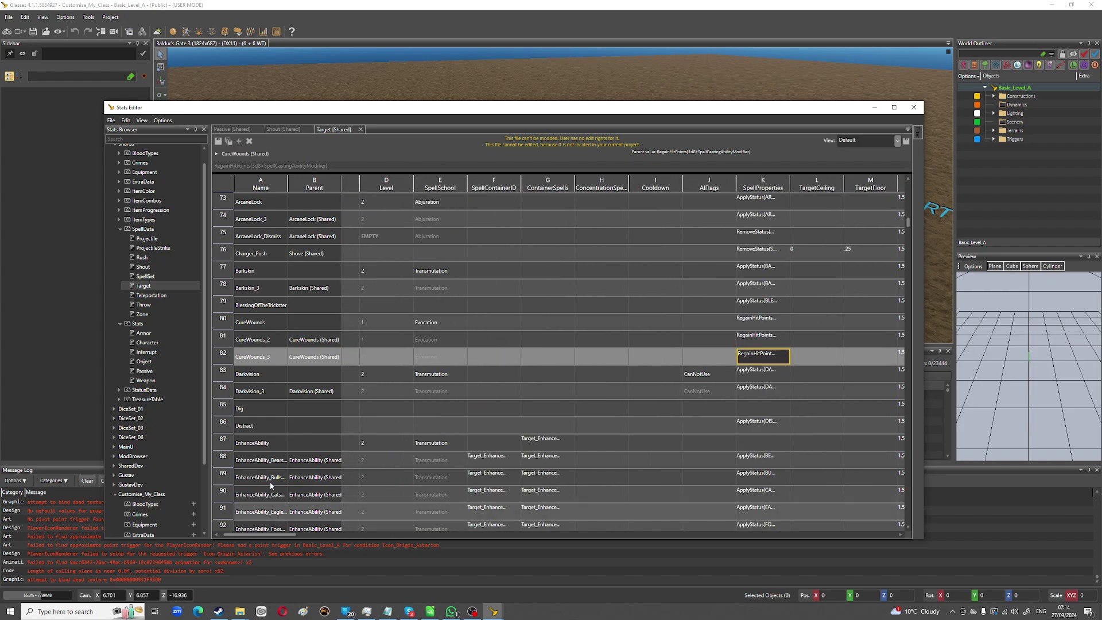
Step: Browse the shared Target spells from EnhanceAbility through to Jump
scroll(298, 419, "down", 2)
scroll(298, 418, "down", 11)
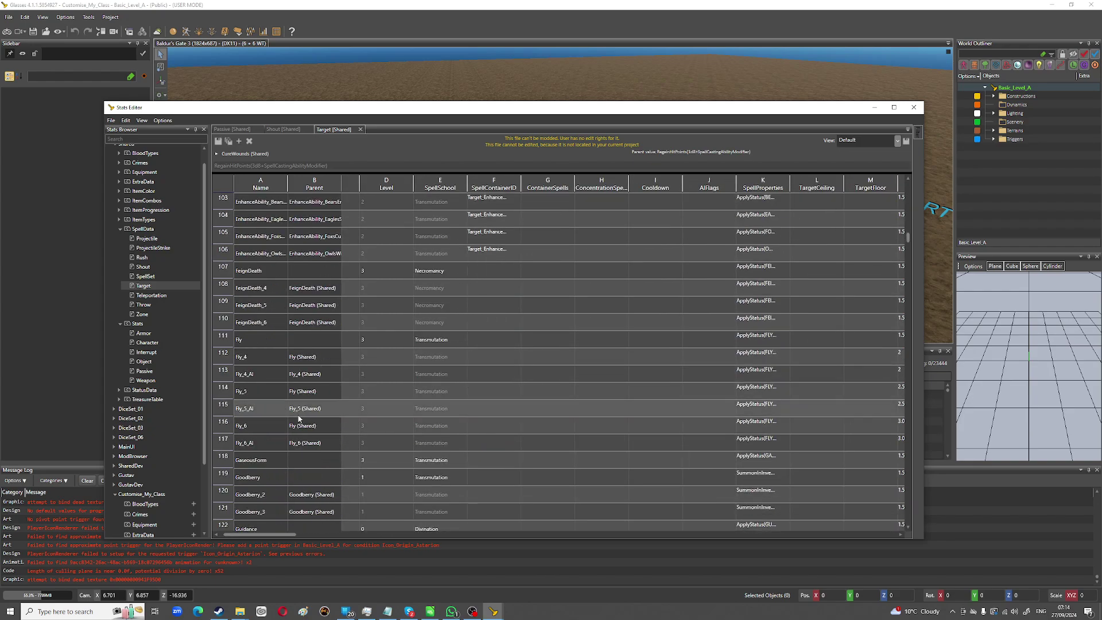
scroll(298, 421, "down", 3)
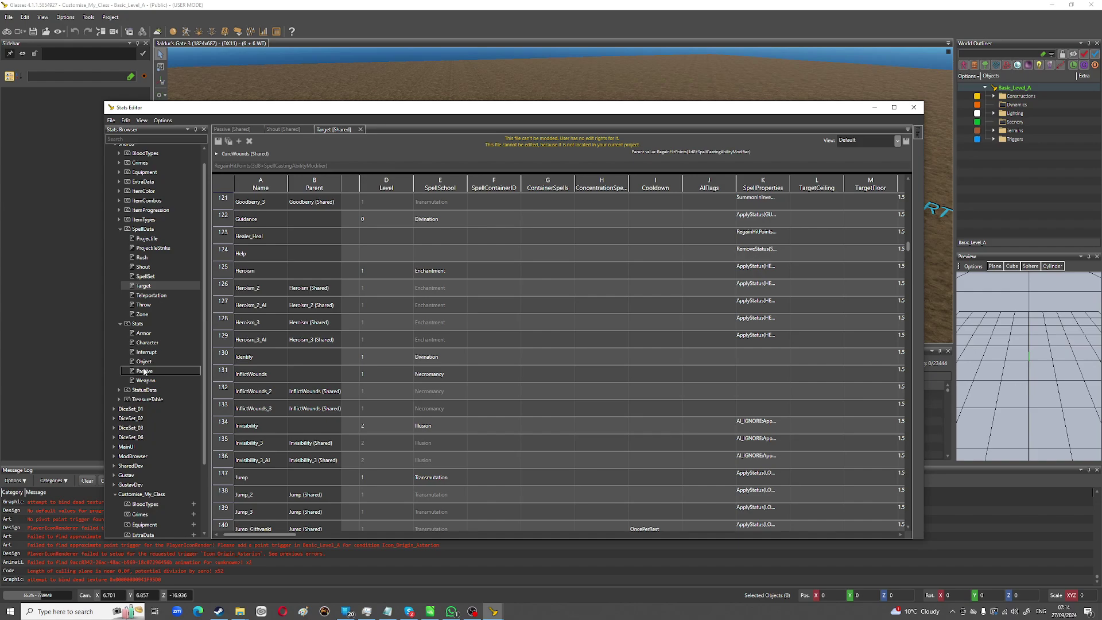
scroll(155, 397, "up", 1)
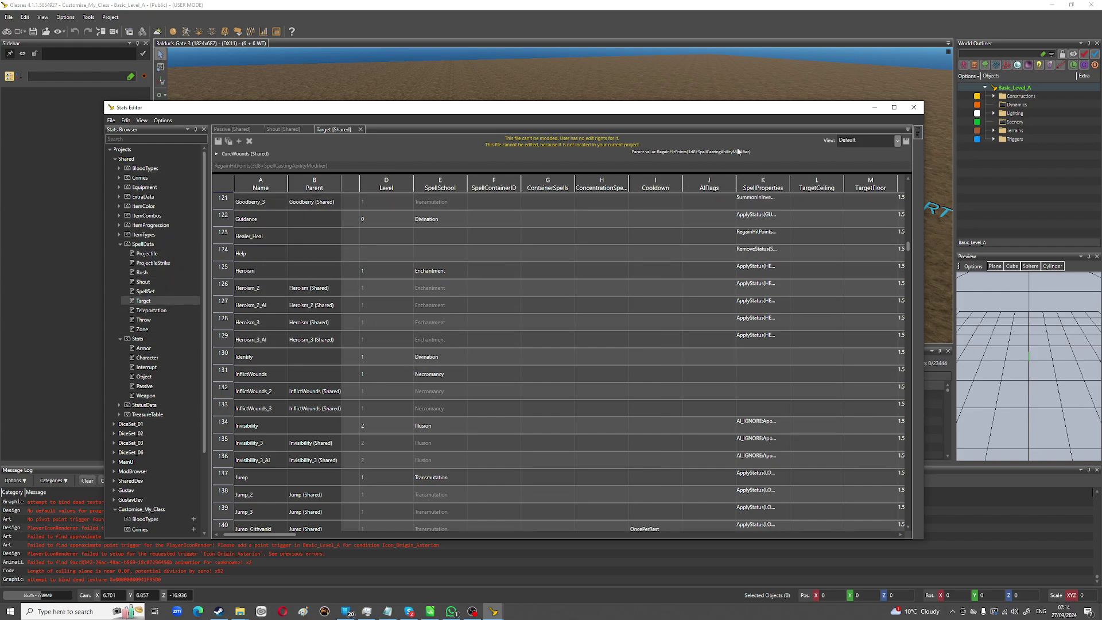
Step: Close the Stats Editor and open the UUID Object Editor to view its Lists and Progressions categories
left_click(913, 107)
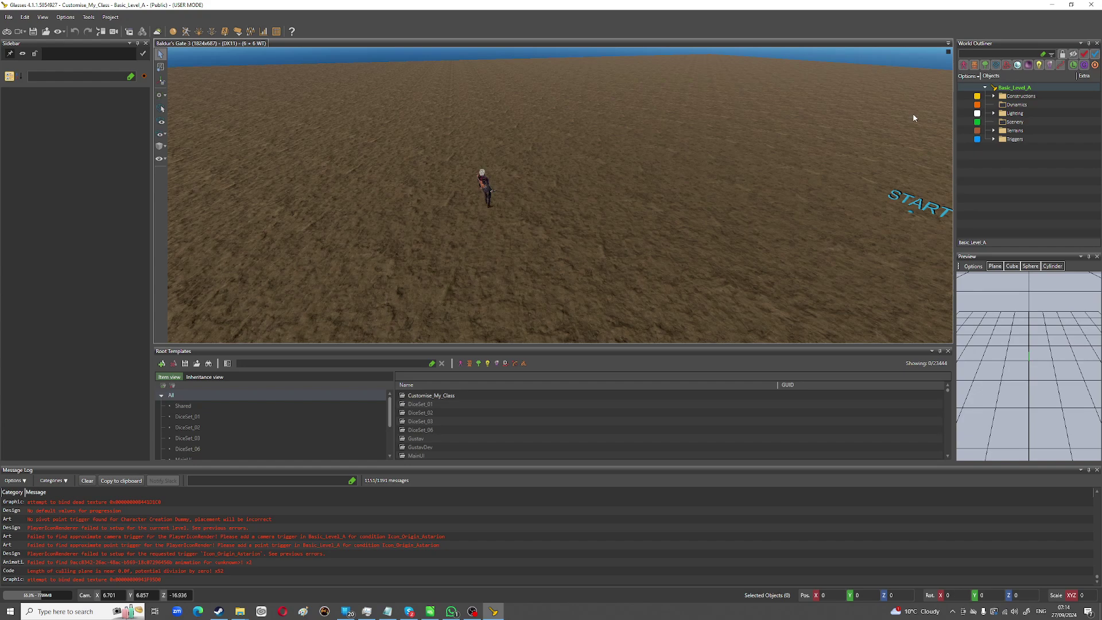
left_click(277, 32)
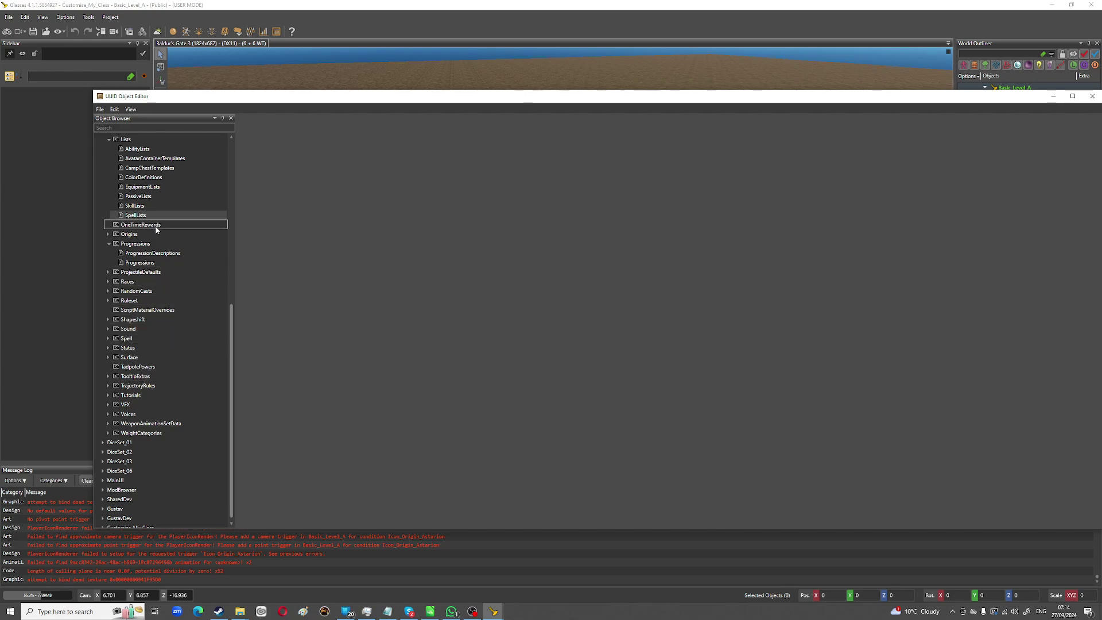
scroll(152, 229, "up", 2)
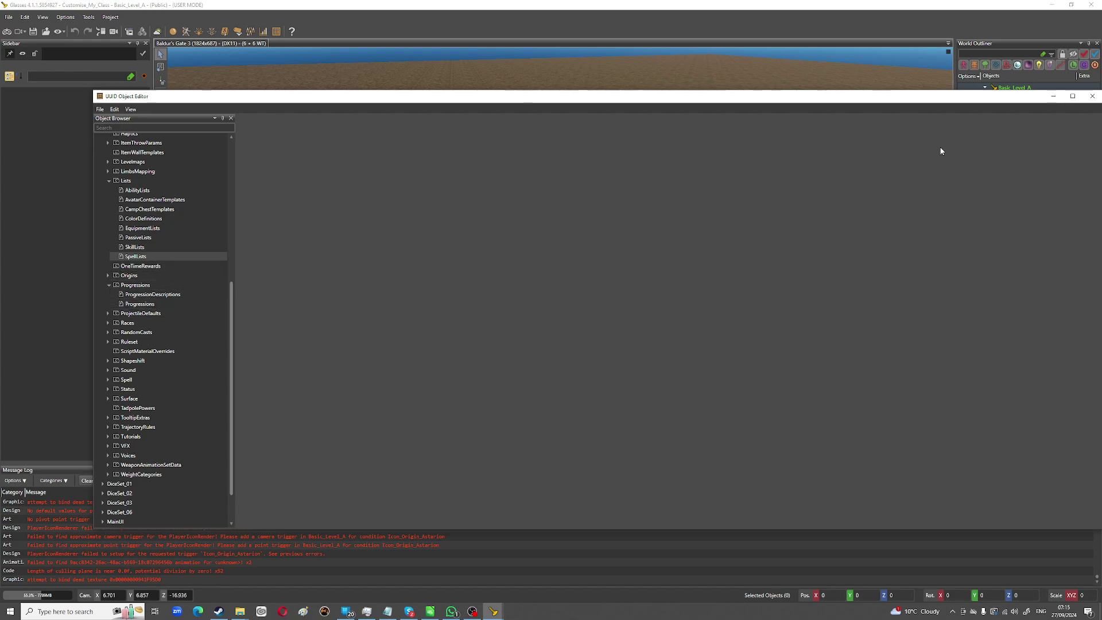
Step: Close the UUID Object Editor and open the Stats Editor to view the shared SpellData types
left_click_drag(975, 98, 904, 98)
left_click(1021, 95)
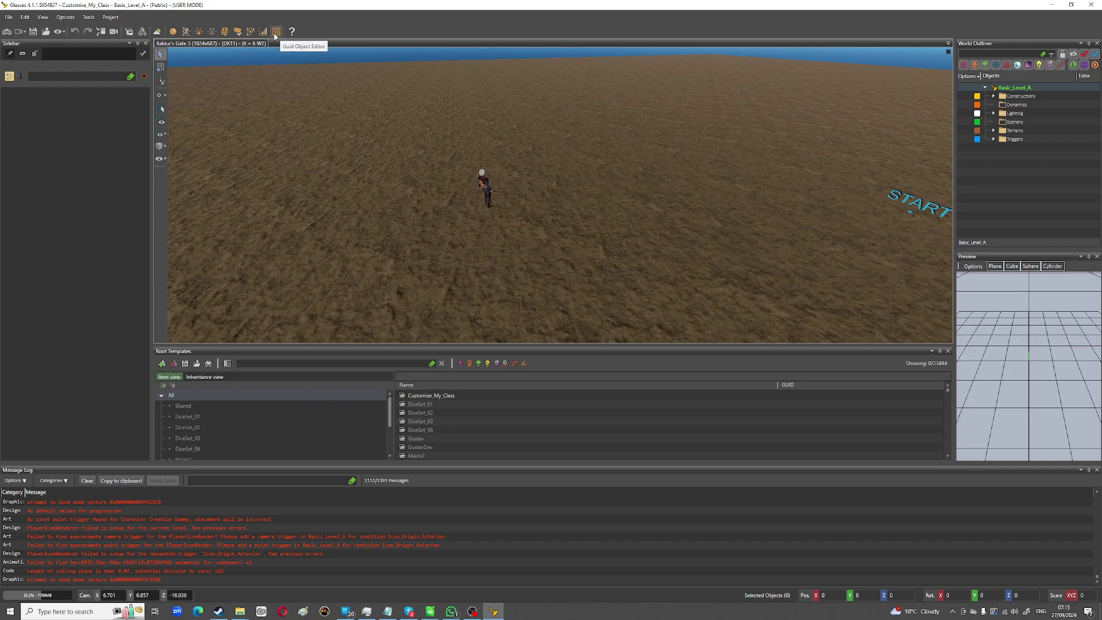
left_click(263, 33)
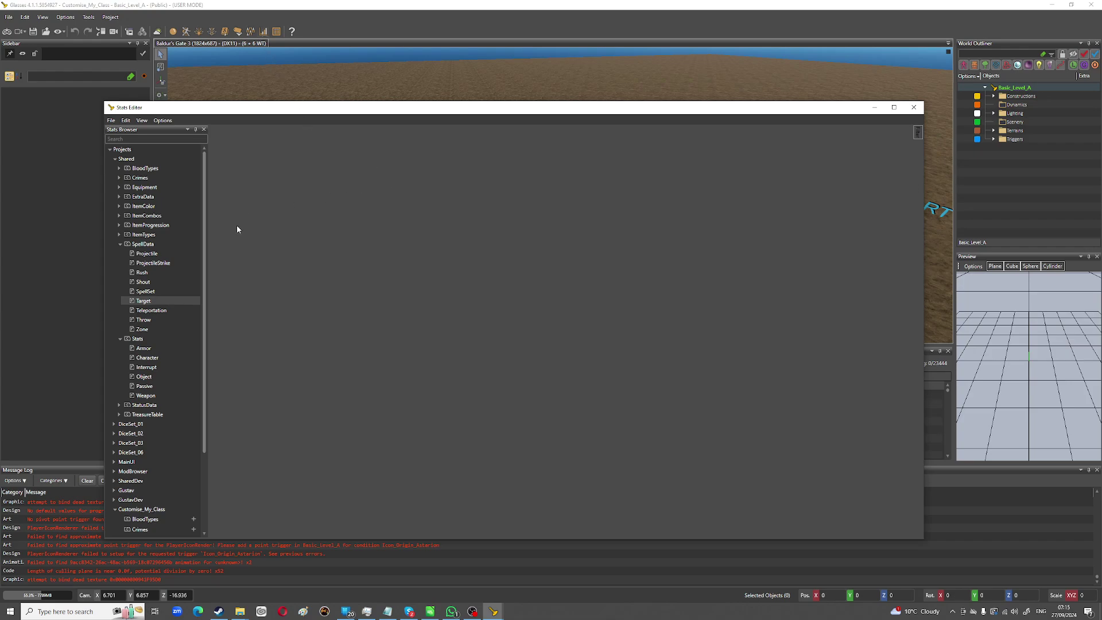
scroll(201, 273, "down", 1)
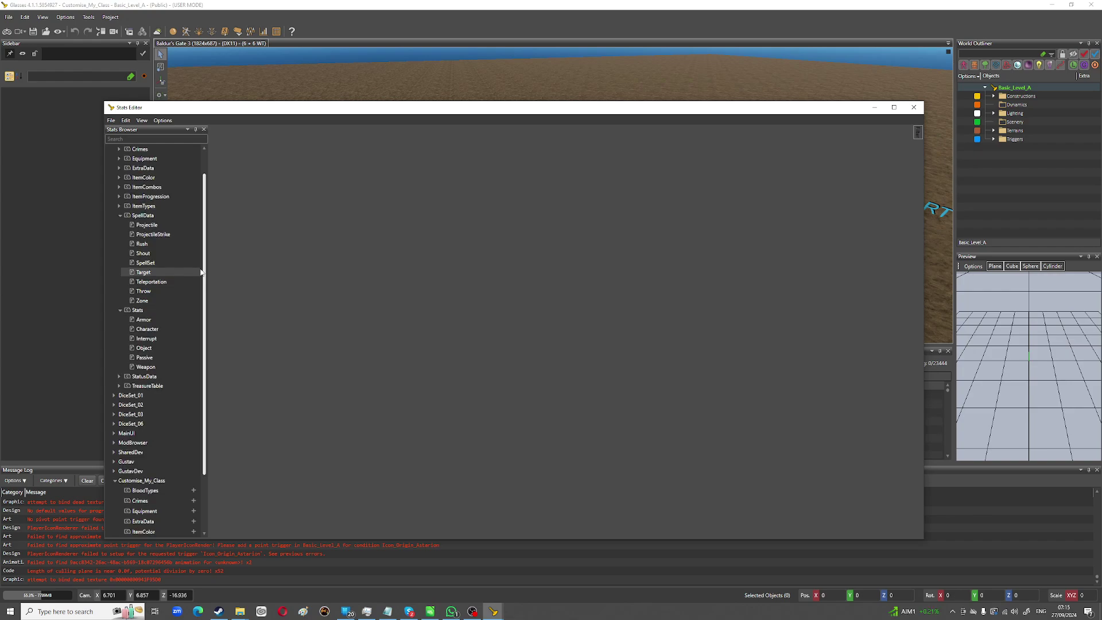
left_click(199, 273)
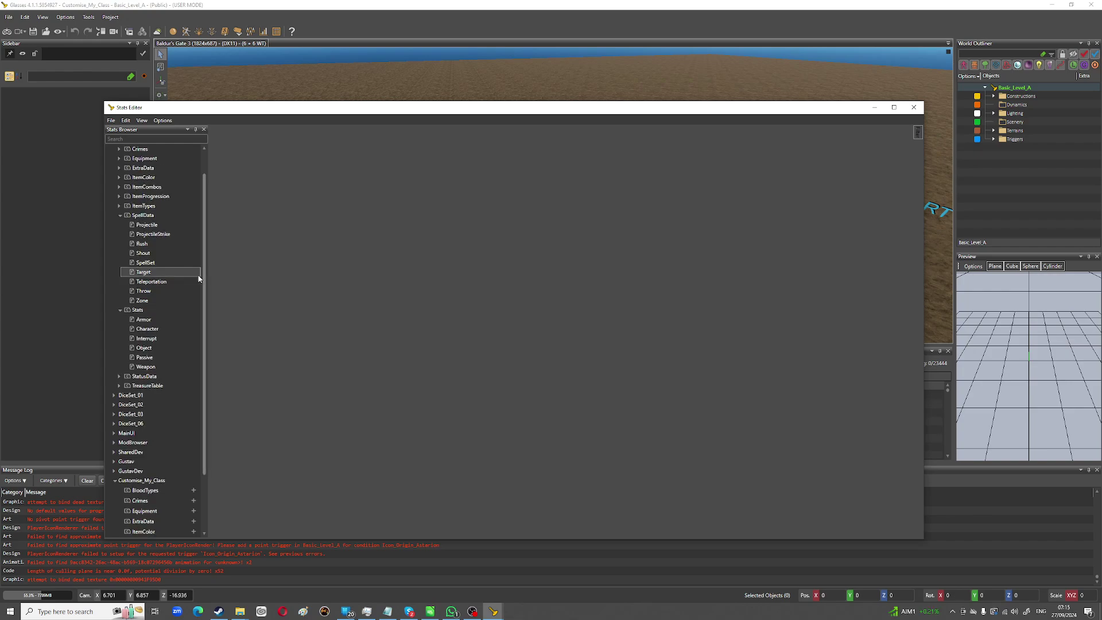
left_click(174, 263)
left_click(157, 274)
left_click(154, 265)
left_click(156, 272)
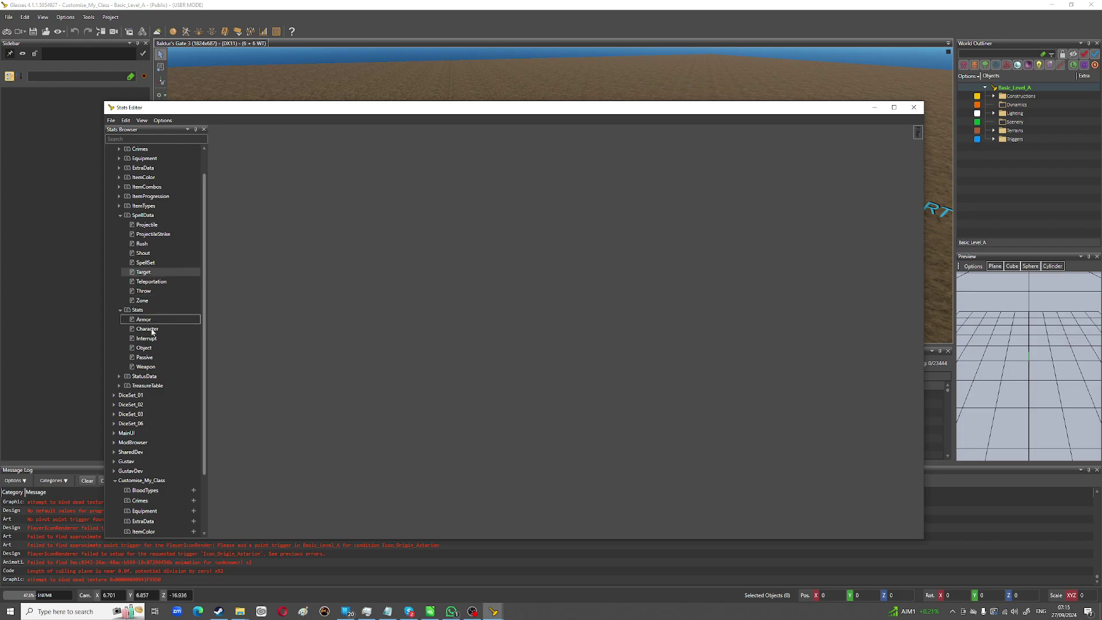
Step: Open the shared Passive list and browse its generic, weapon action and races sections
double_click(144, 358)
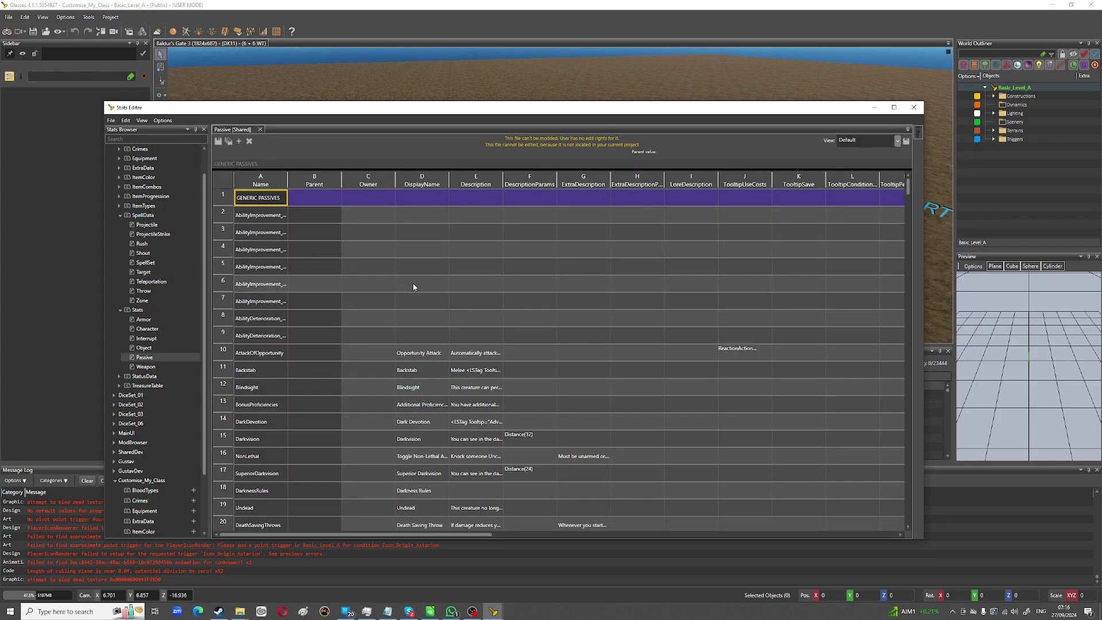
scroll(413, 287, "down", 1)
scroll(415, 287, "down", 4)
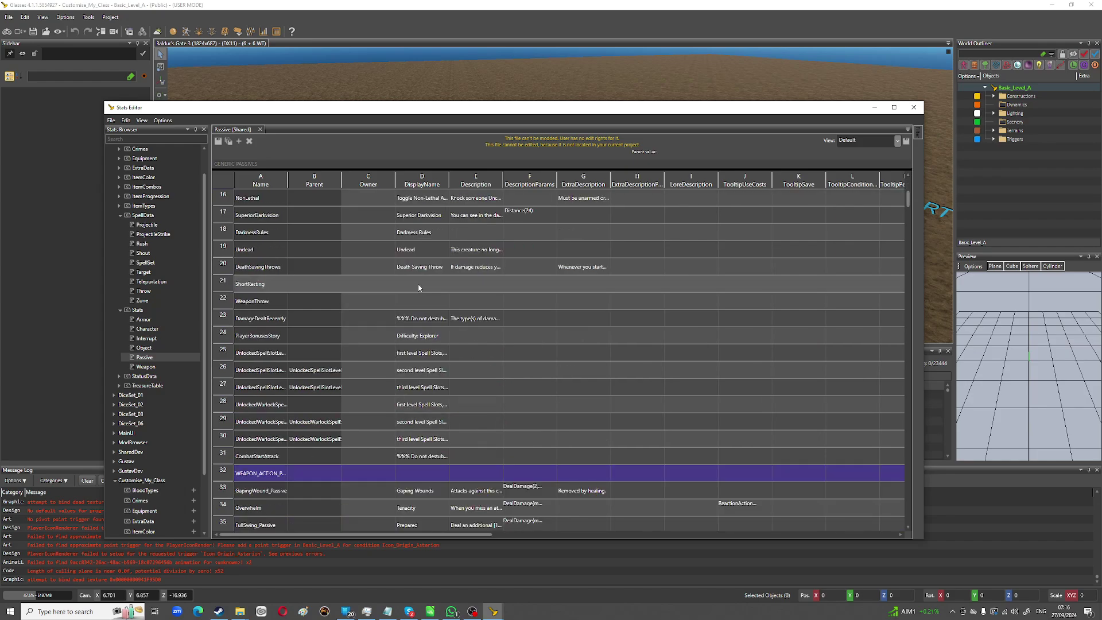
scroll(419, 288, "down", 10)
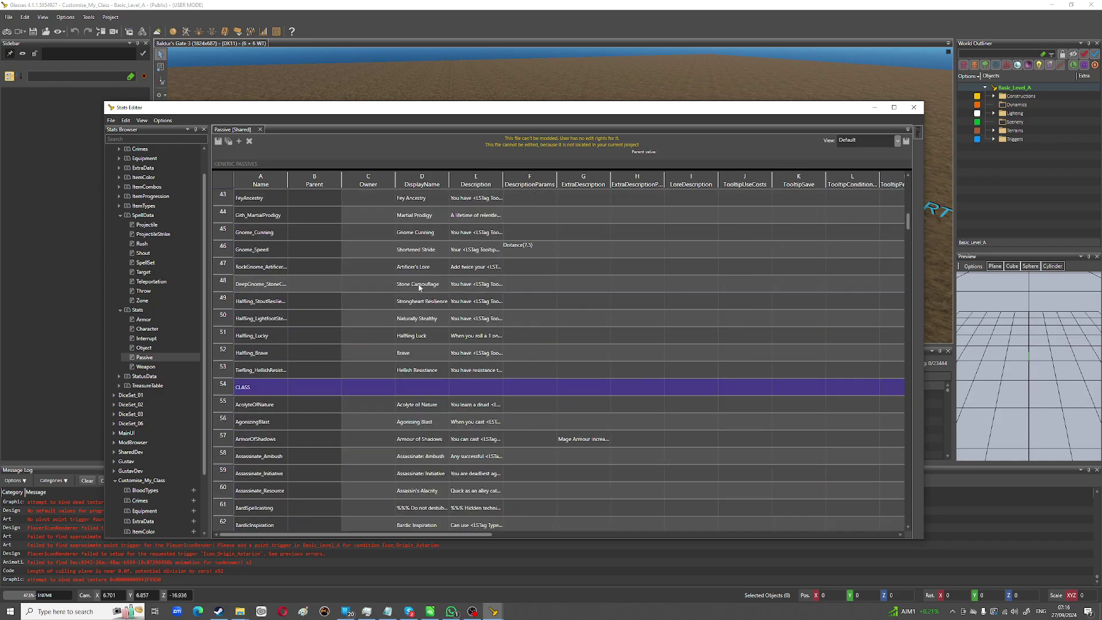
scroll(419, 286, "down", 2)
scroll(420, 287, "up", 6)
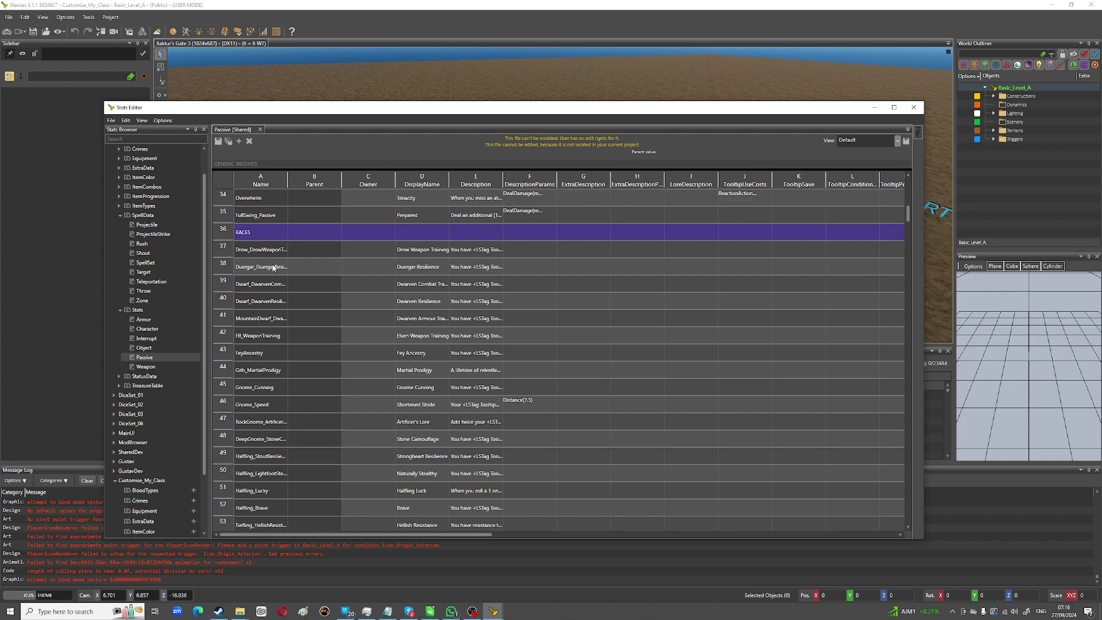
scroll(274, 268, "down", 1)
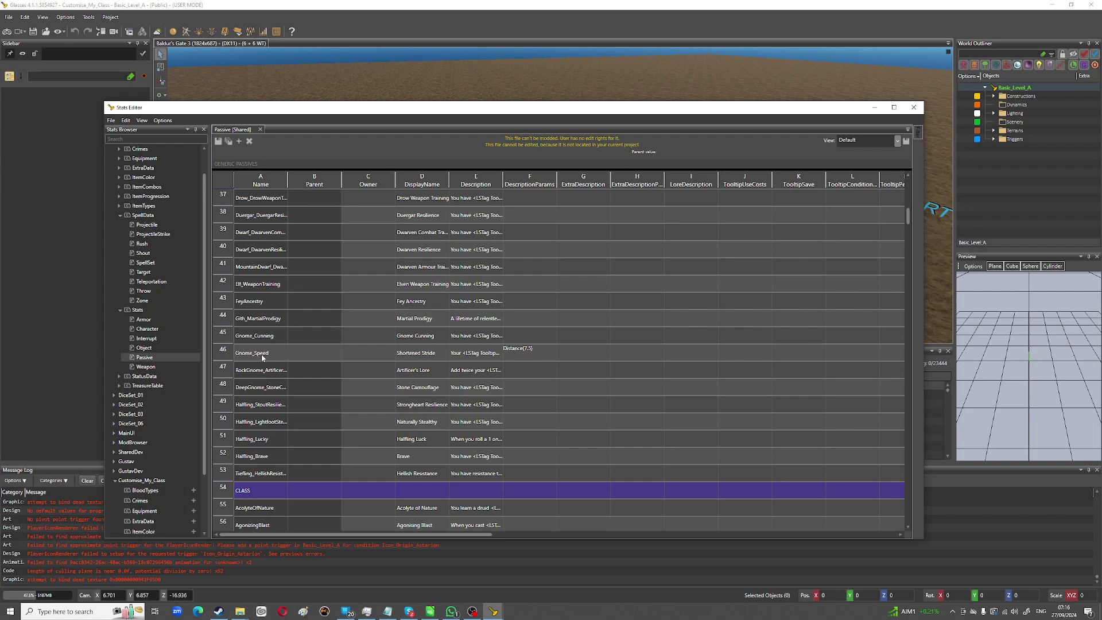
scroll(263, 358, "up", 3)
scroll(263, 358, "down", 1)
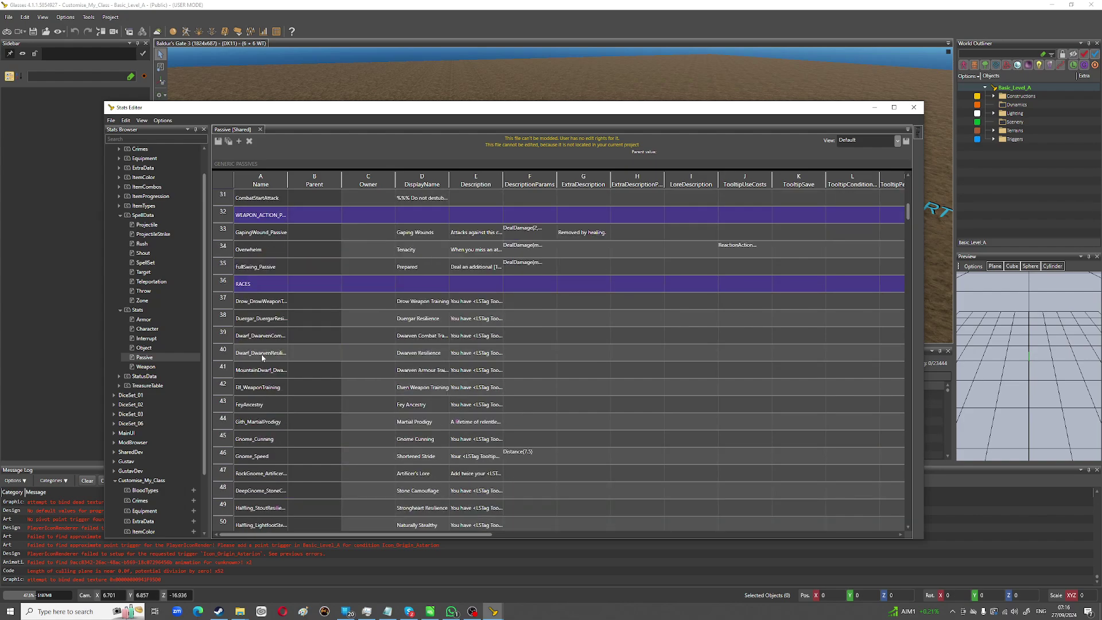
scroll(266, 342, "down", 1)
Step: Inspect the Description, Icon and Boosts values of the Drow weapon training passive in the races section
left_click(276, 251)
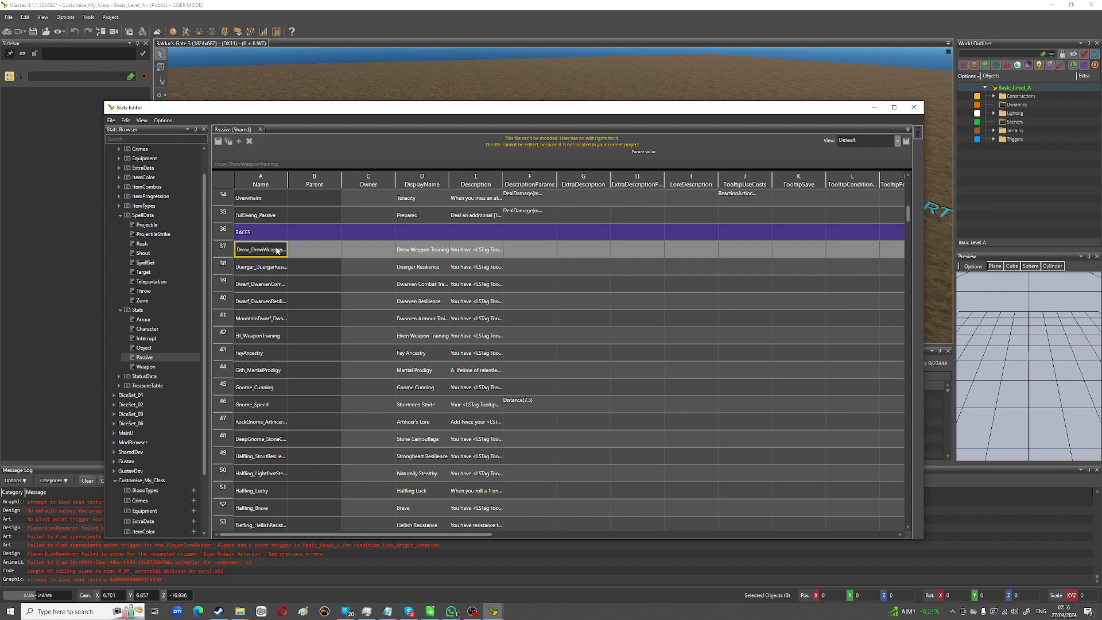
left_click(476, 253)
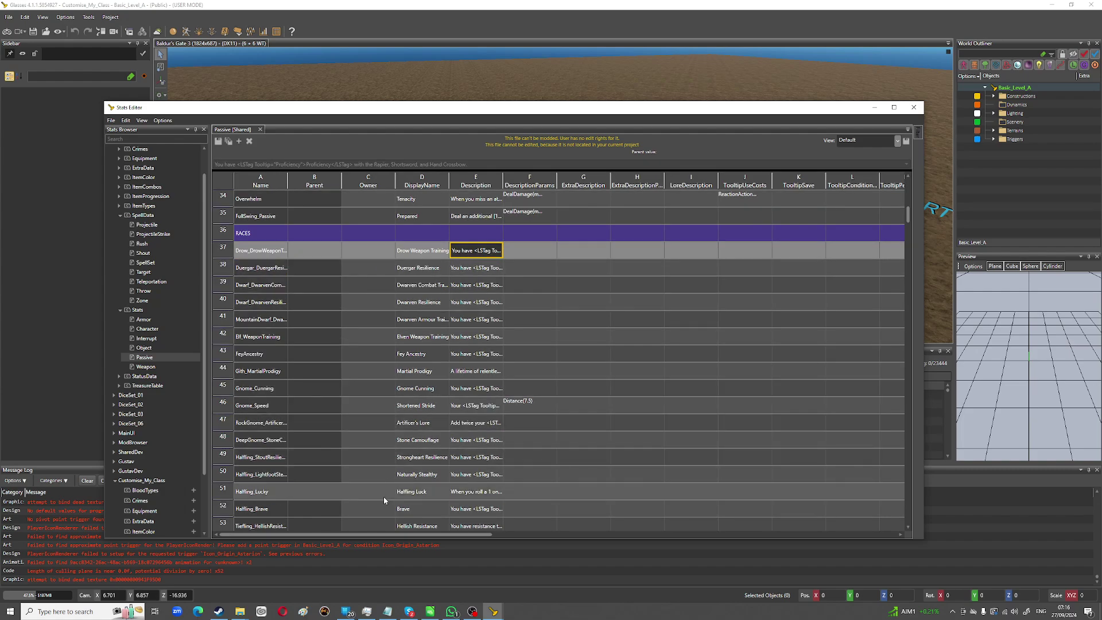
left_click_drag(386, 539, 591, 539)
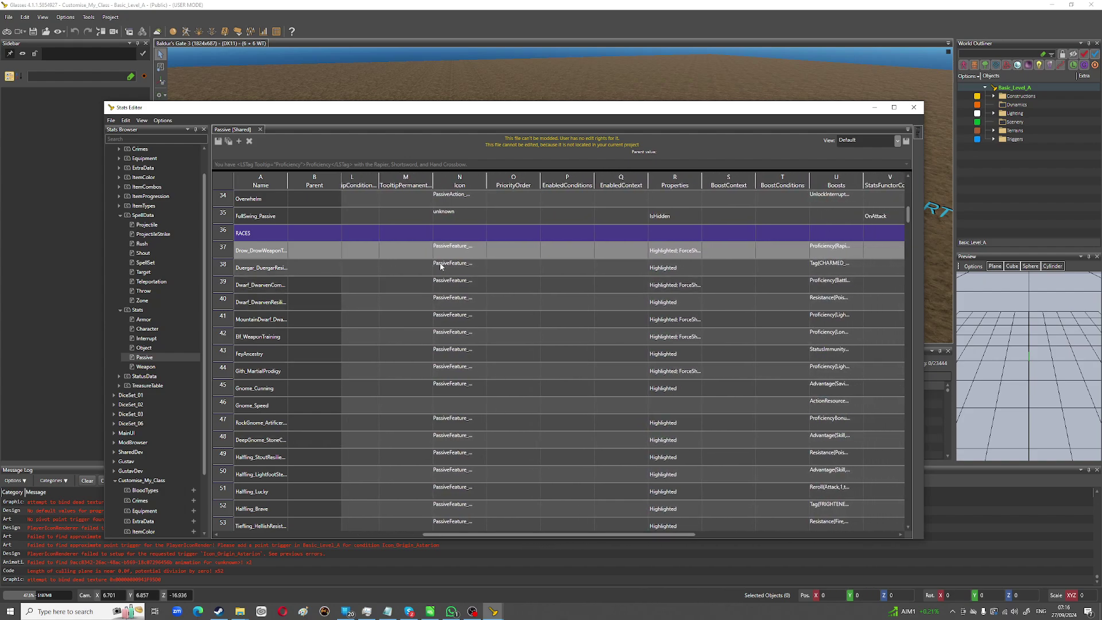
left_click(471, 248)
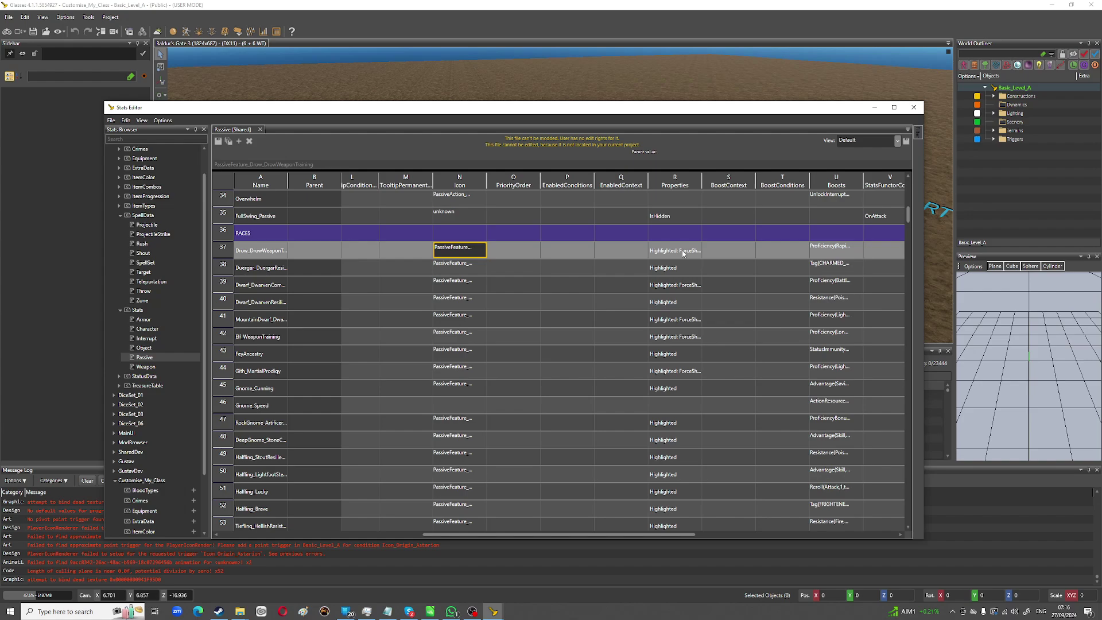
left_click(810, 246)
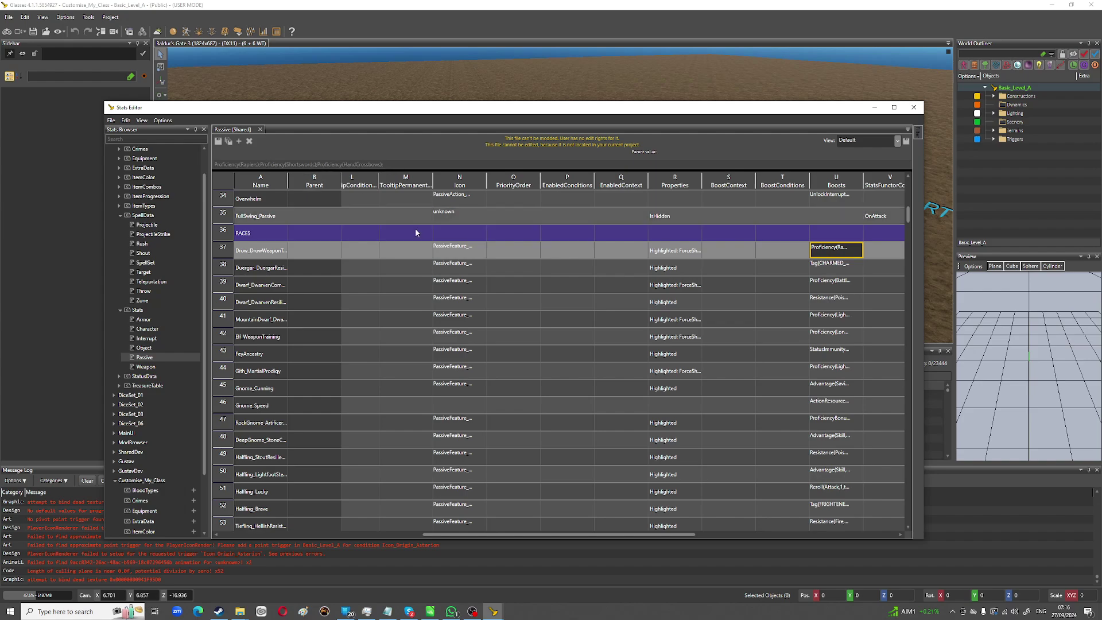
left_click_drag(488, 534, 512, 518)
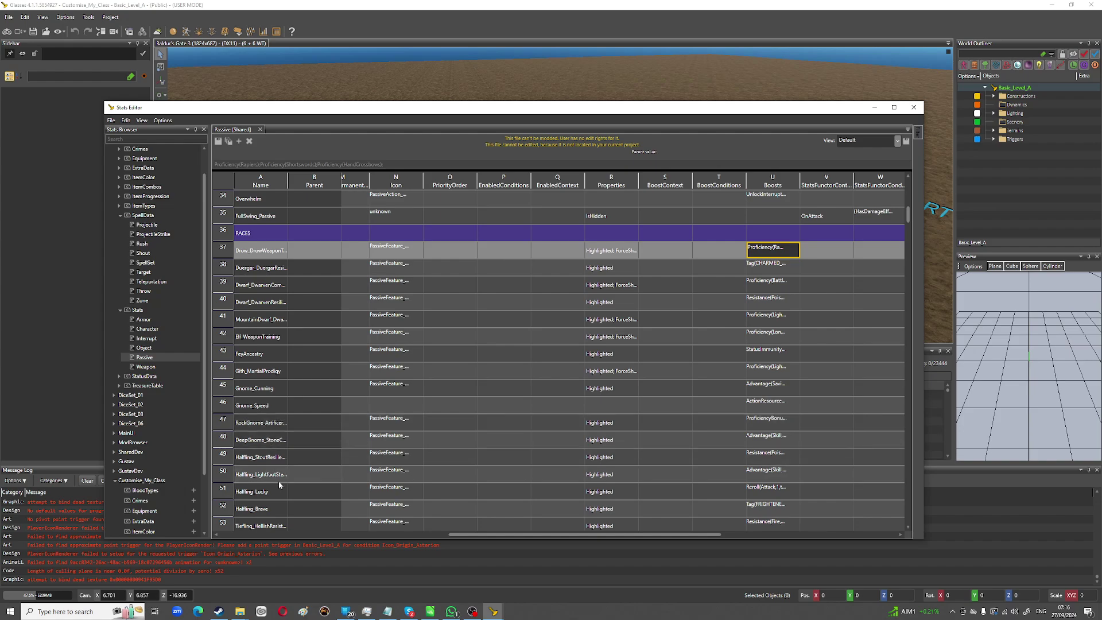
Step: Inspect the Boosts value of the Gith_MartialProdigy passive, then return to the list's first columns
scroll(276, 472, "down", 1)
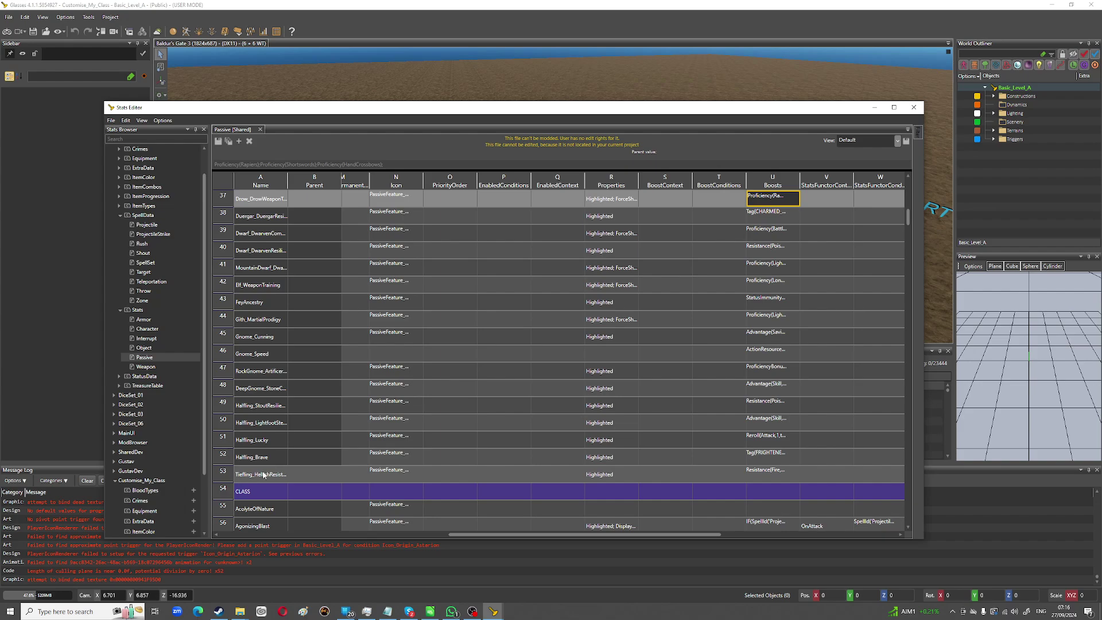
left_click(272, 323)
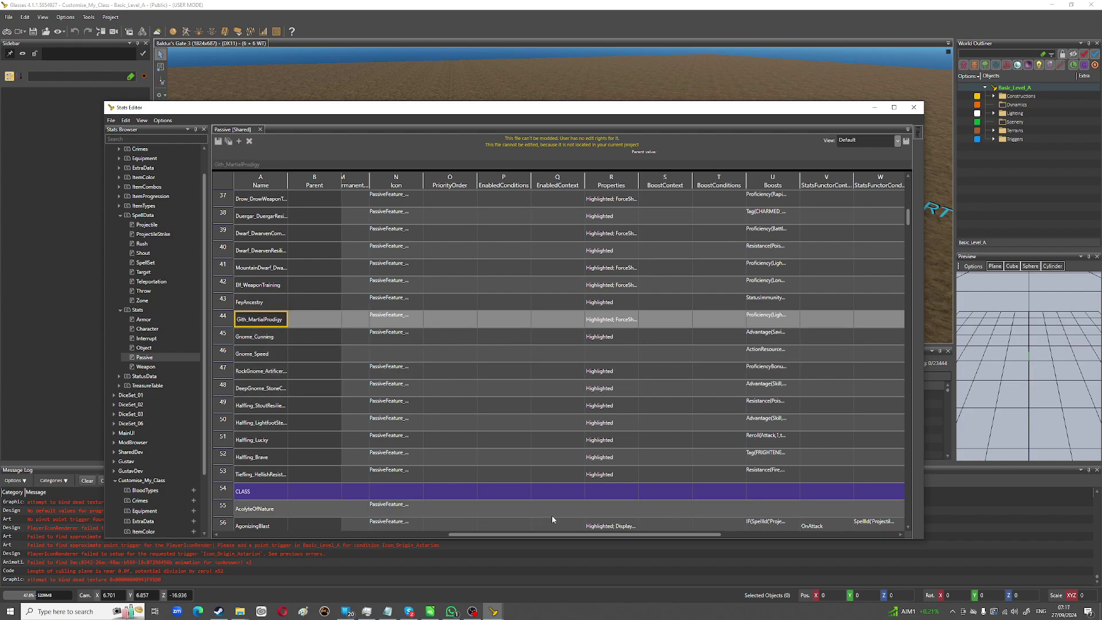
left_click_drag(663, 536, 713, 536)
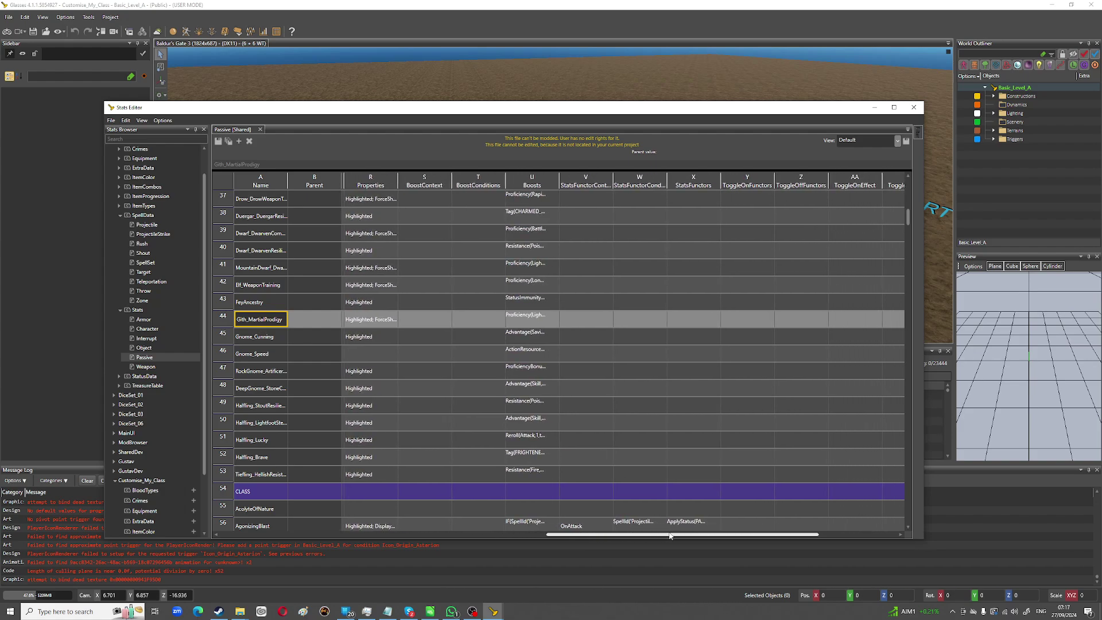
left_click(526, 321)
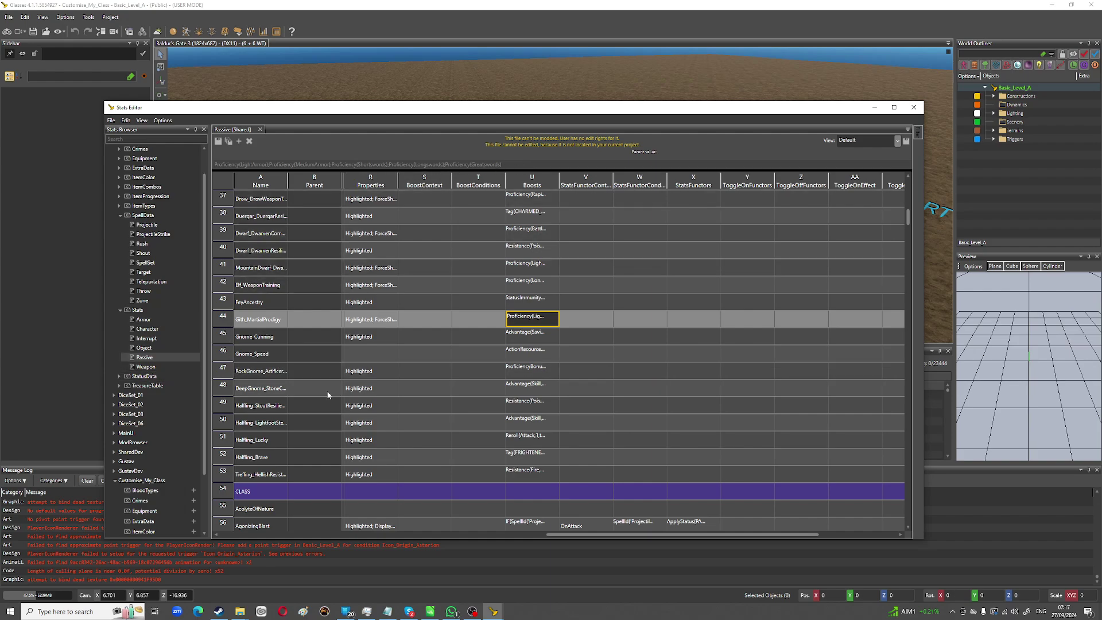
scroll(561, 533, "left", 3)
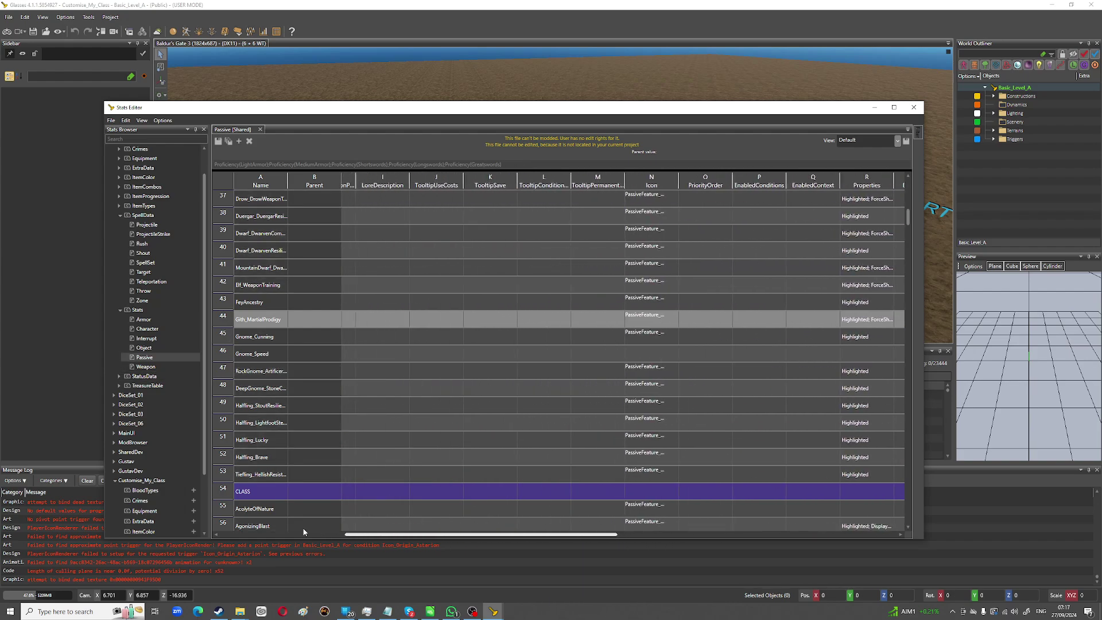
left_click_drag(500, 534, 239, 534)
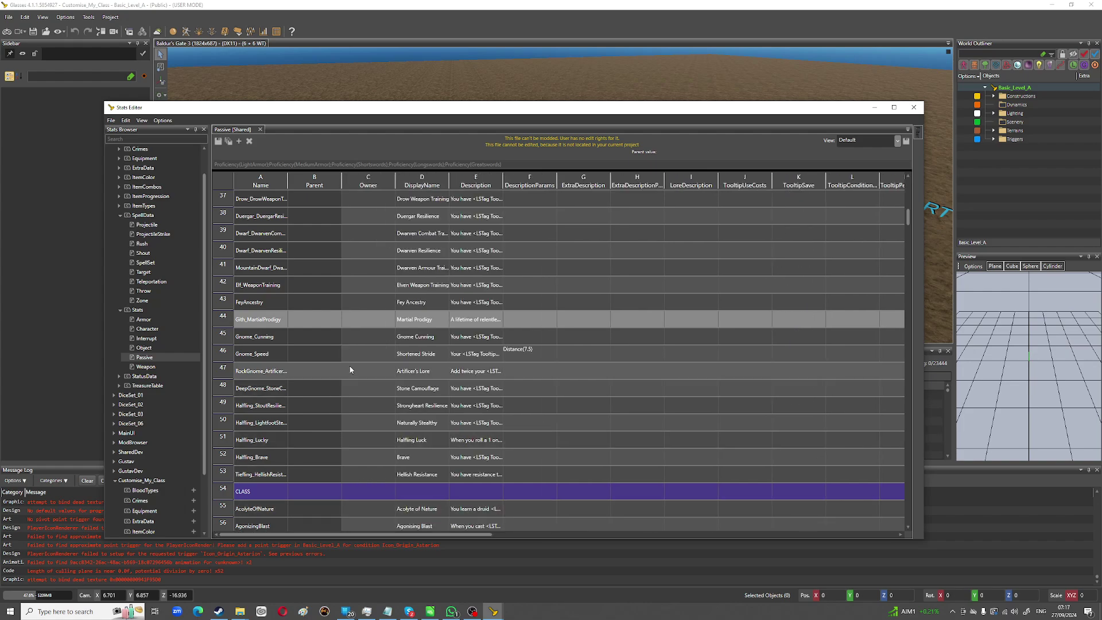
Step: Review the racial passives in the races section, from Drow weapon training through to Tiefling hellish resistance
scroll(318, 352, "up", 1)
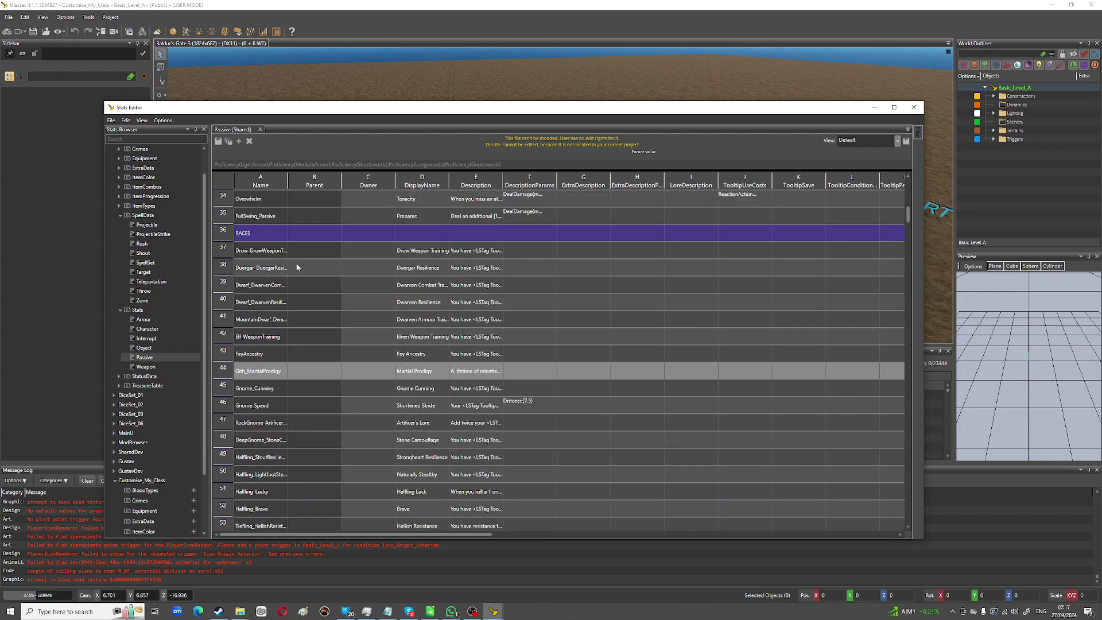
scroll(320, 356, "down", 1)
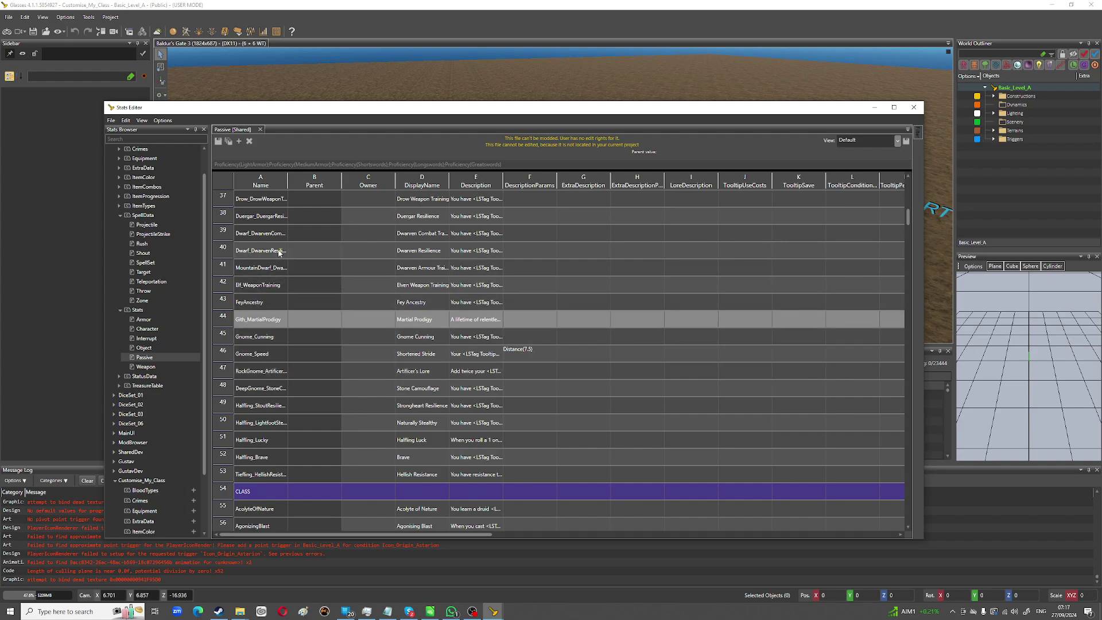
scroll(279, 263, "up", 1)
scroll(280, 264, "up", 1)
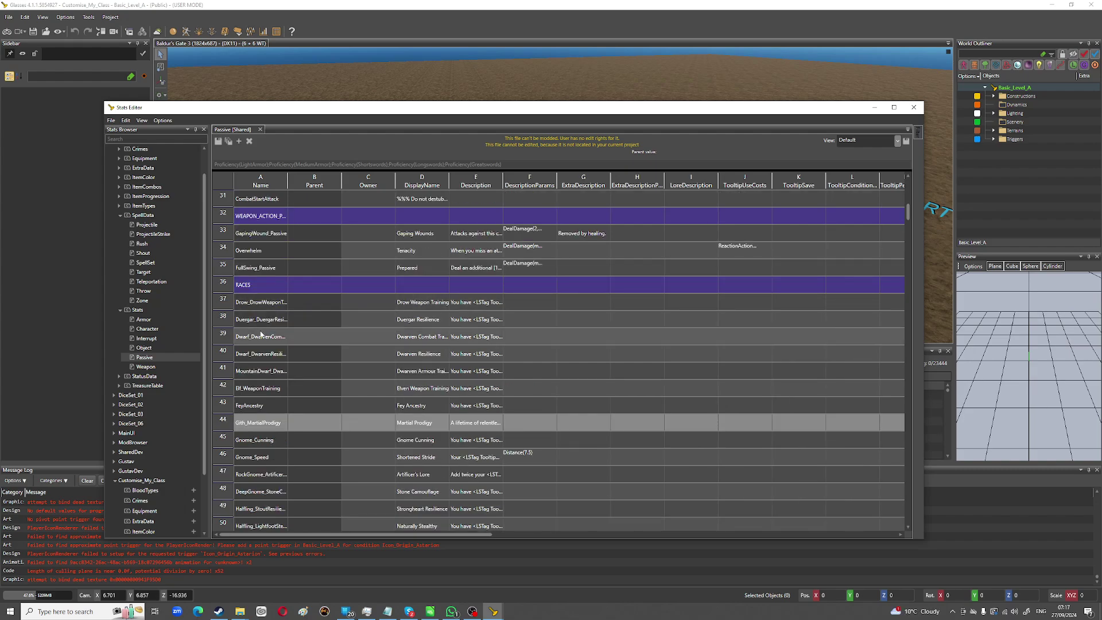
scroll(262, 339, "down", 1)
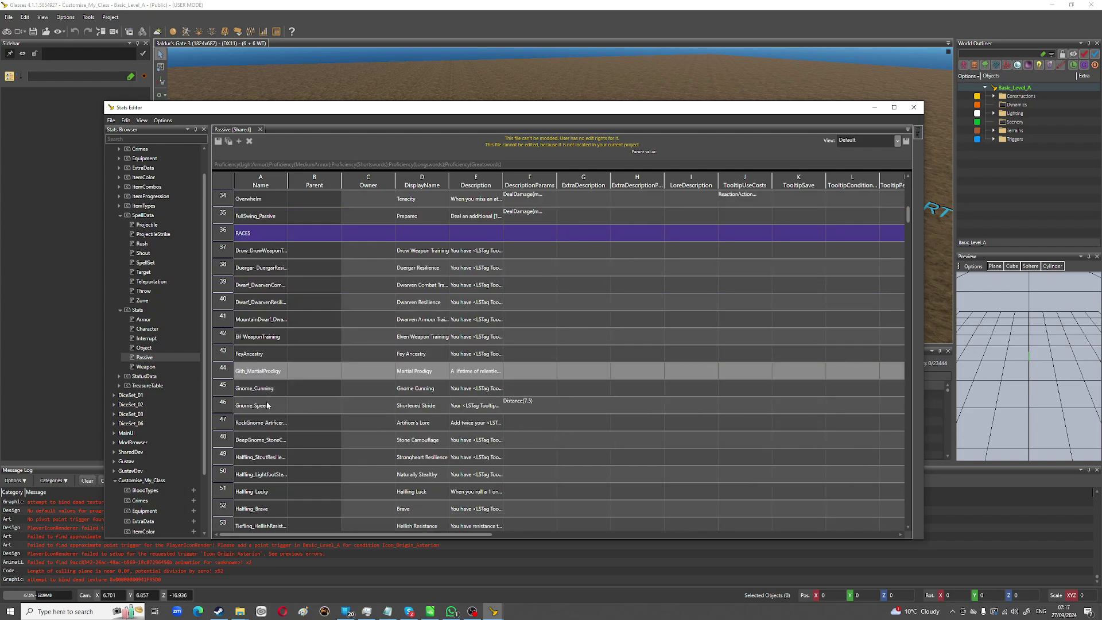
scroll(268, 405, "down", 1)
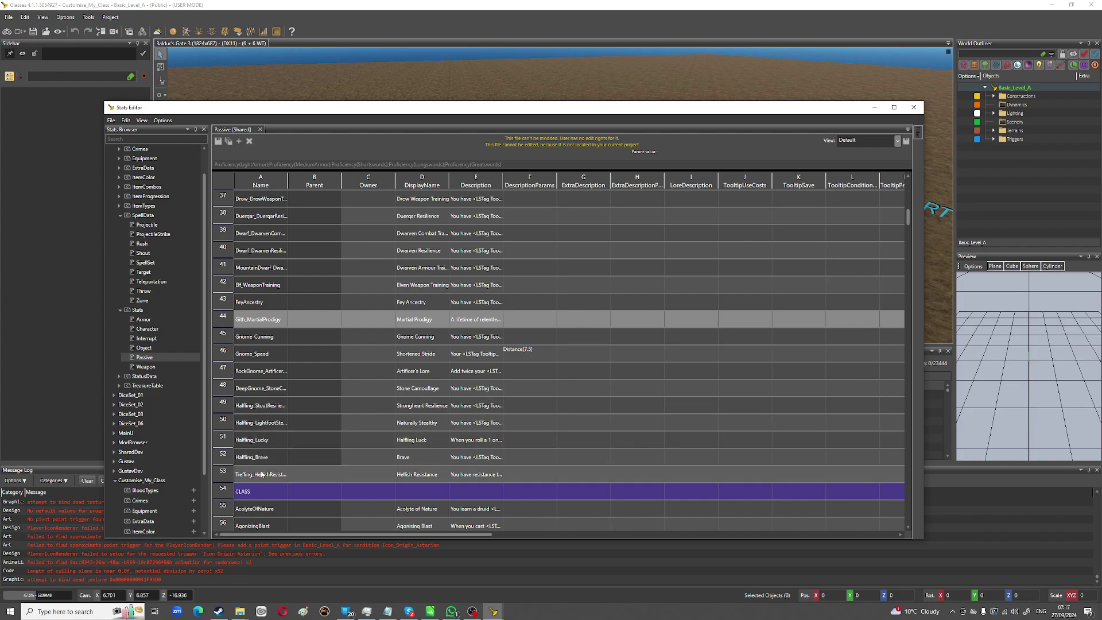
scroll(259, 373, "up", 1)
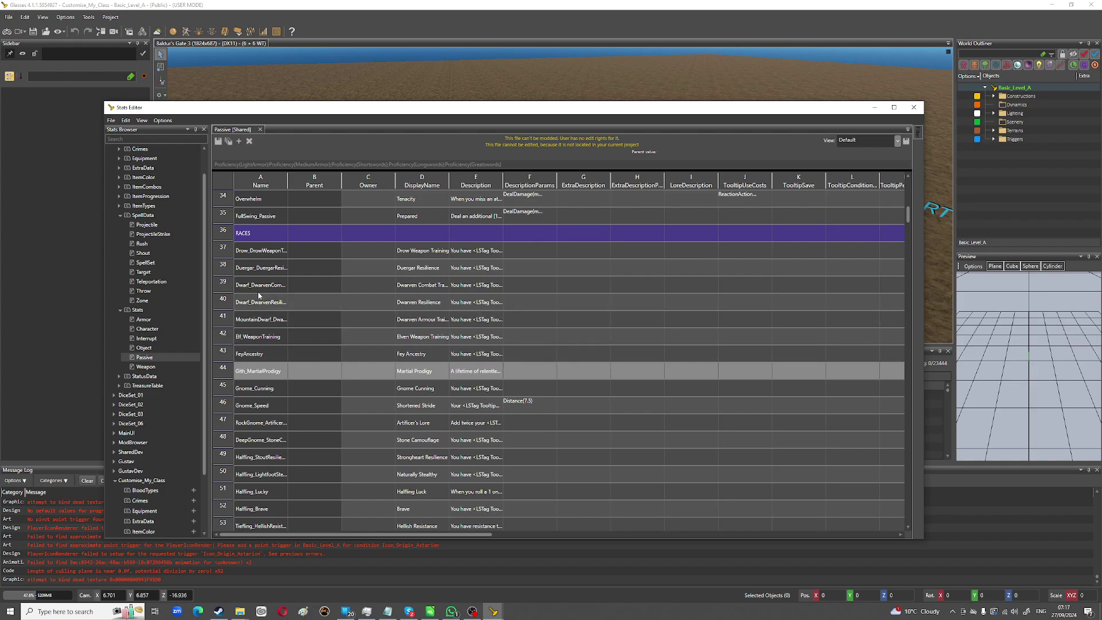
Step: Browse the class section of the shared passives through to the backgrounds section
scroll(268, 367, "down", 4)
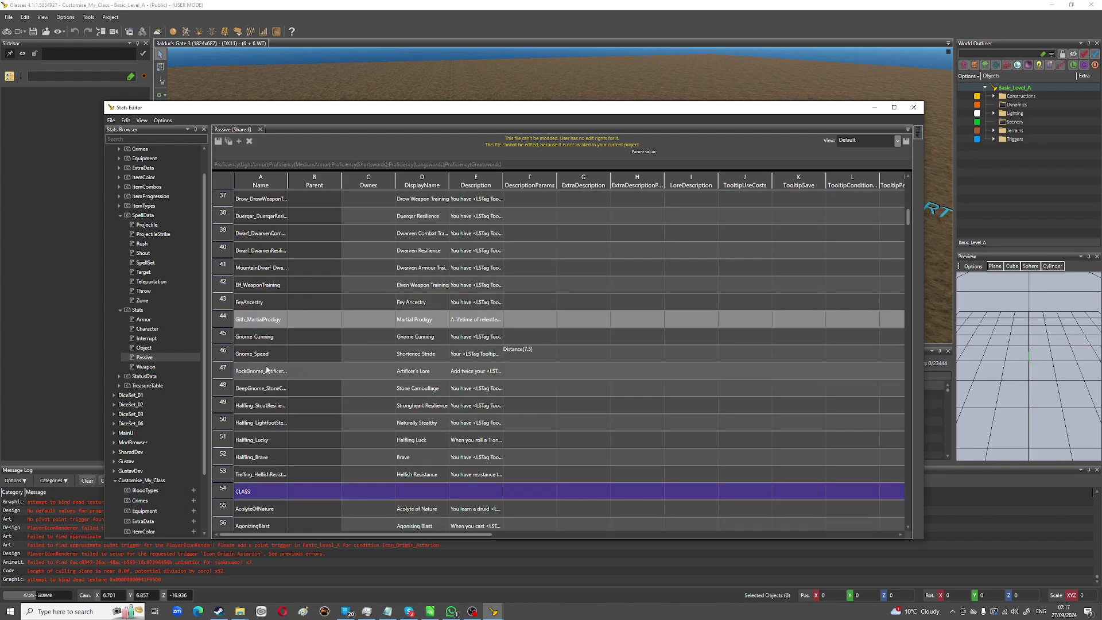
scroll(267, 375, "down", 2)
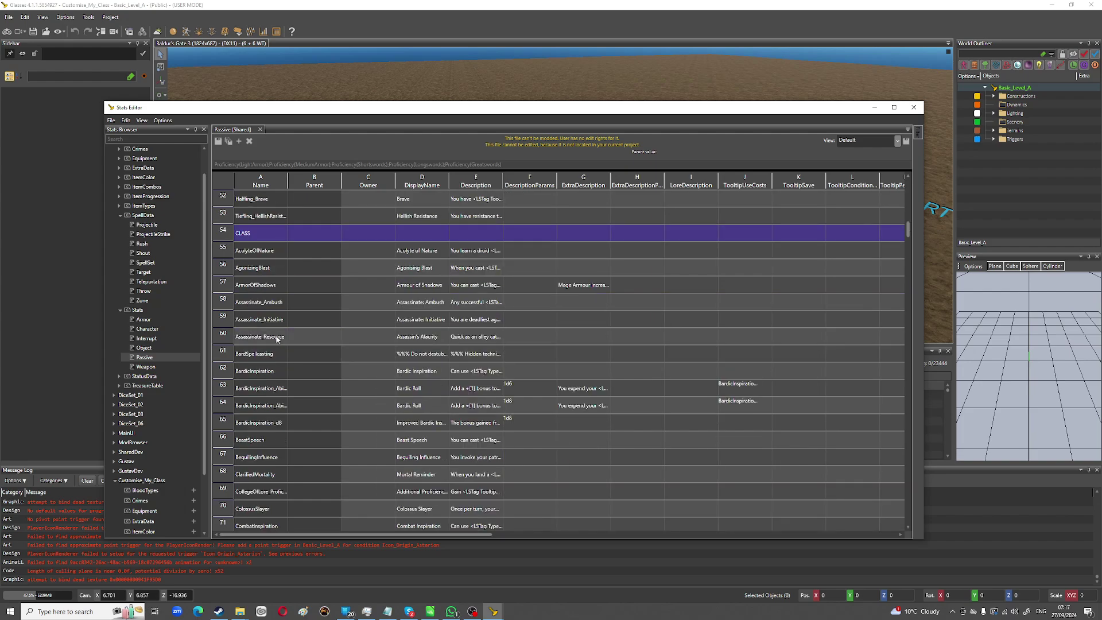
scroll(268, 282, "down", 8)
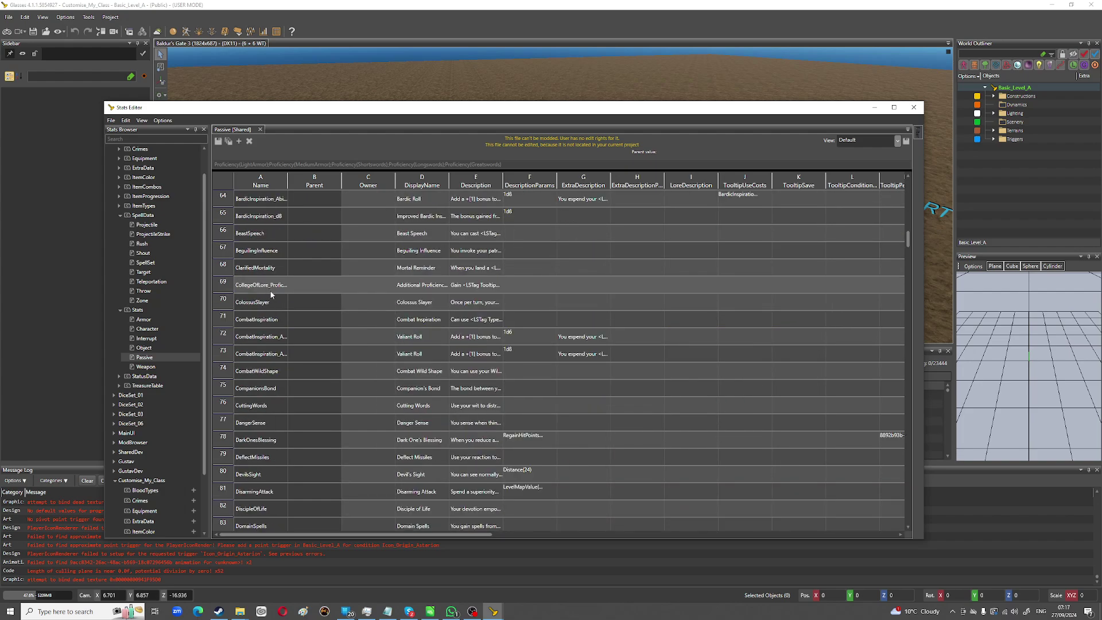
scroll(263, 321, "down", 8)
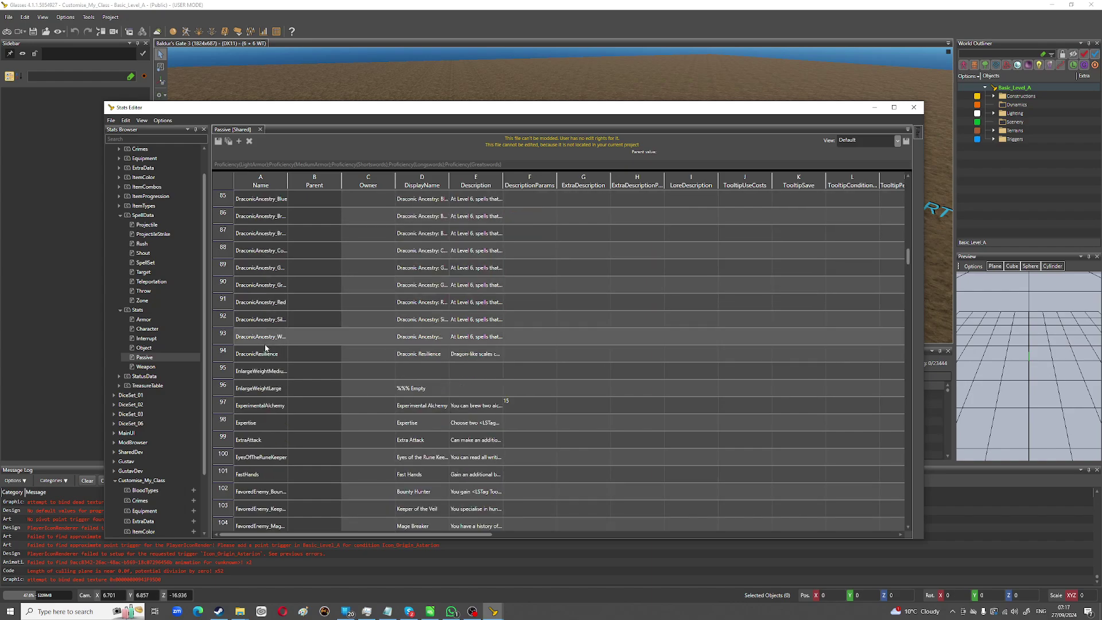
scroll(265, 348, "down", 20)
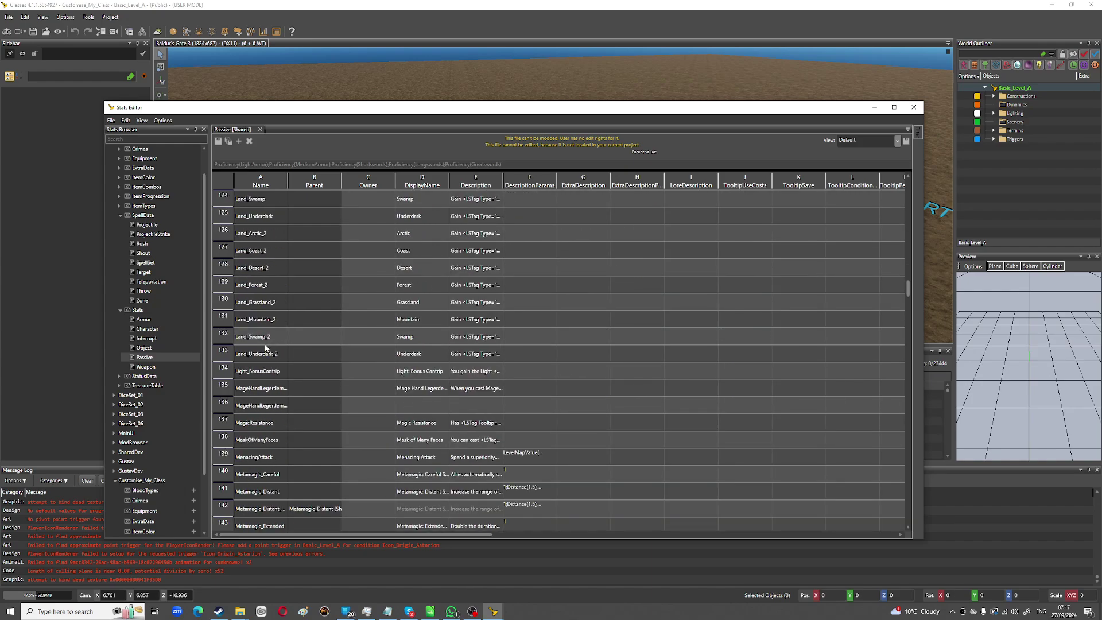
scroll(267, 360, "down", 13)
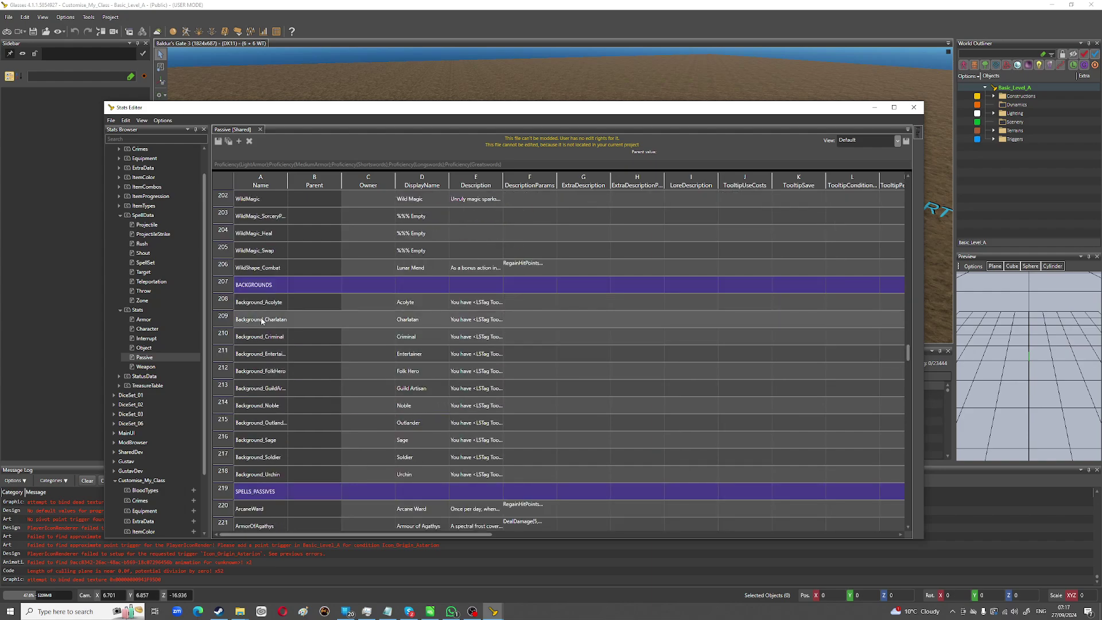
Step: Inspect the Boosts value of the Alert passive in the feats section, then return to the list's first columns
scroll(269, 342, "down", 5)
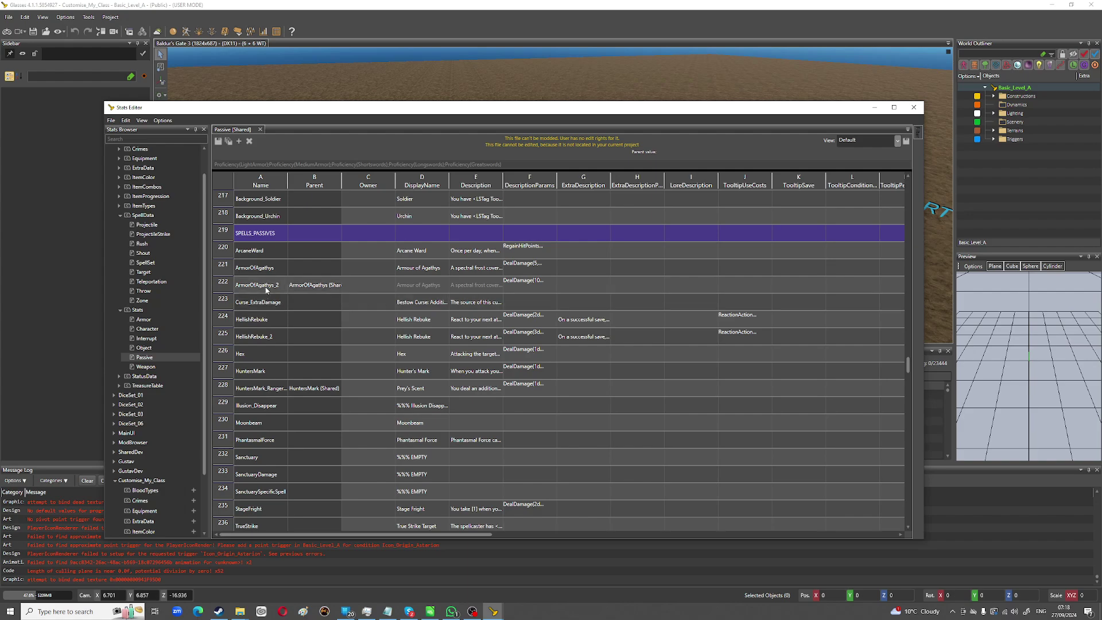
scroll(264, 321, "down", 4)
scroll(261, 314, "down", 3)
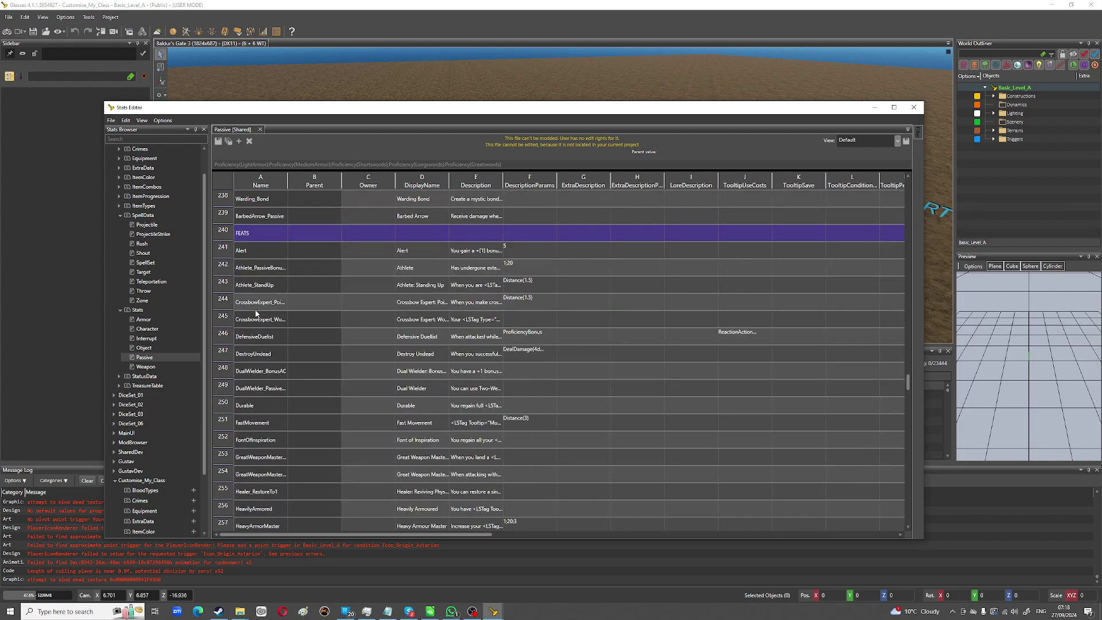
left_click(260, 251)
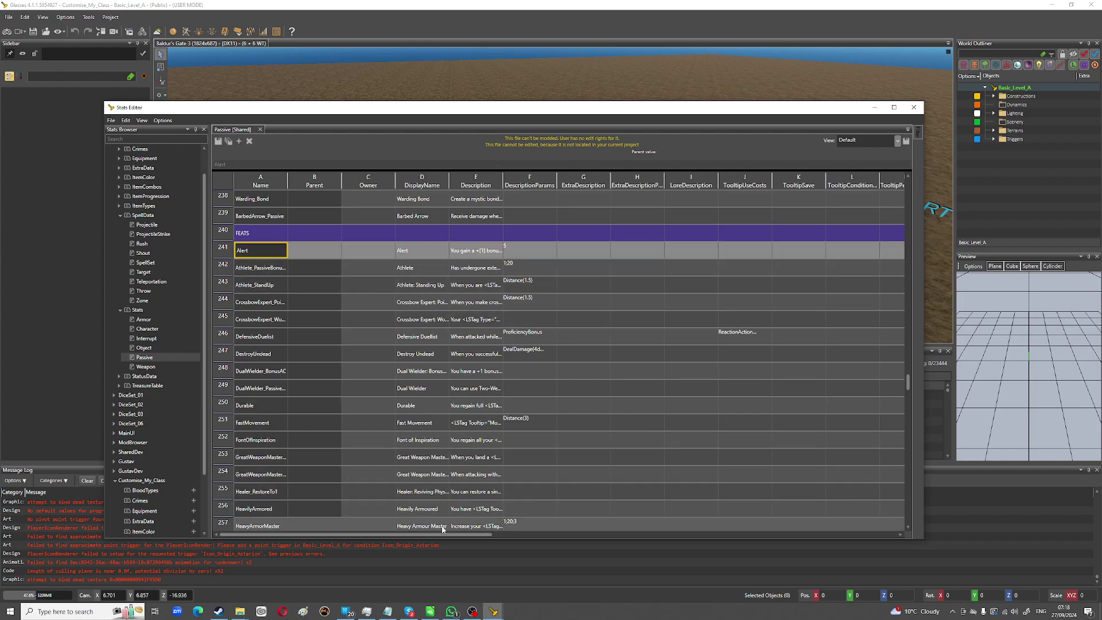
left_click_drag(424, 535, 692, 535)
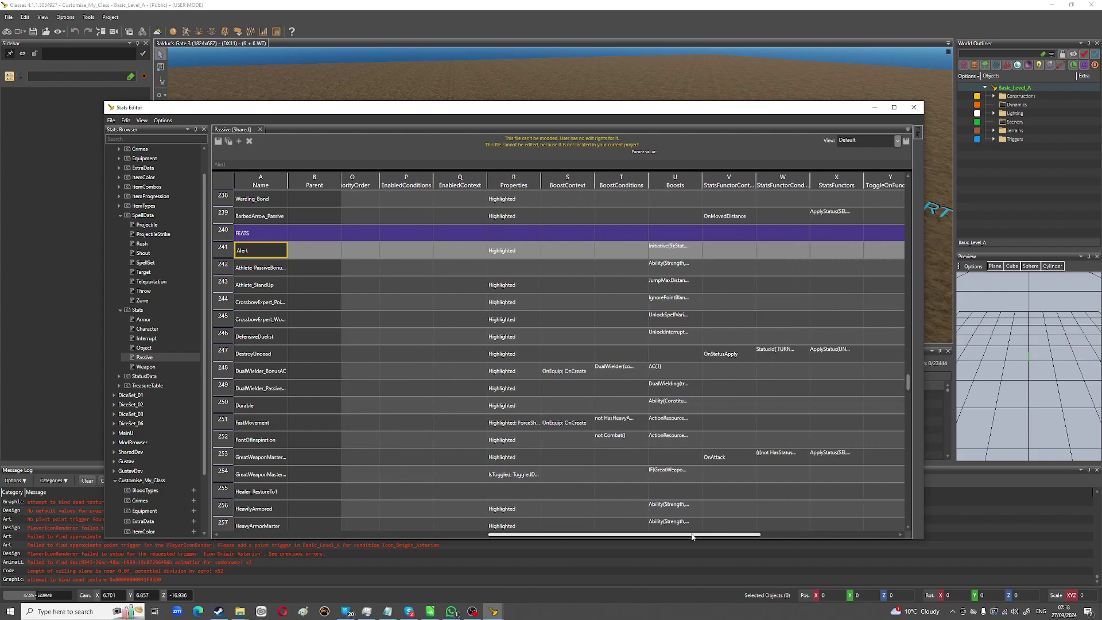
left_click(674, 251)
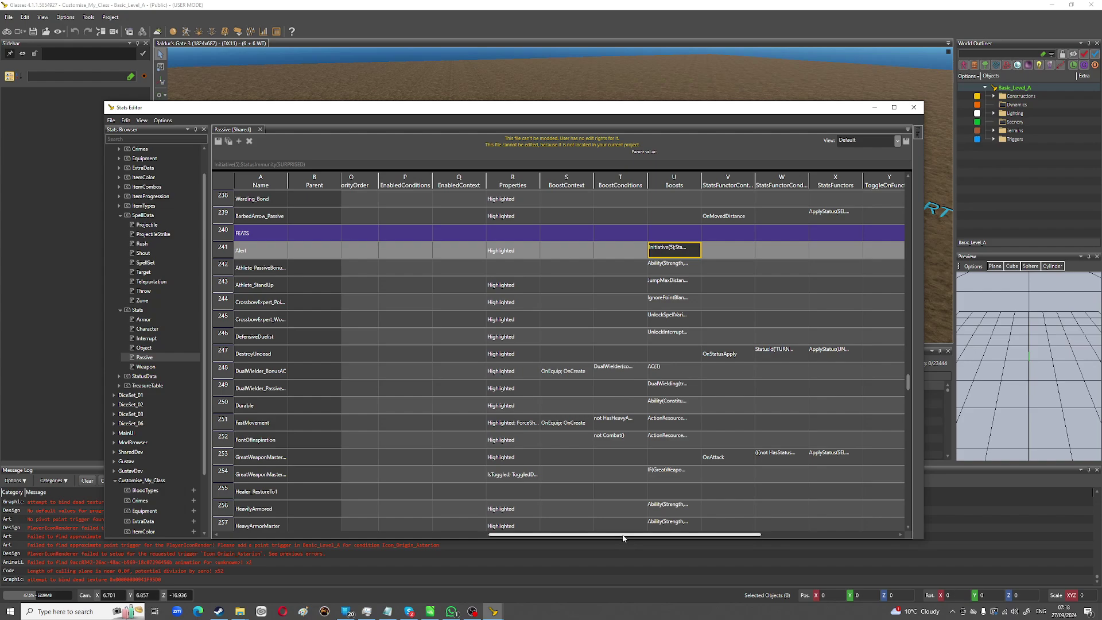
left_click_drag(624, 538, 245, 537)
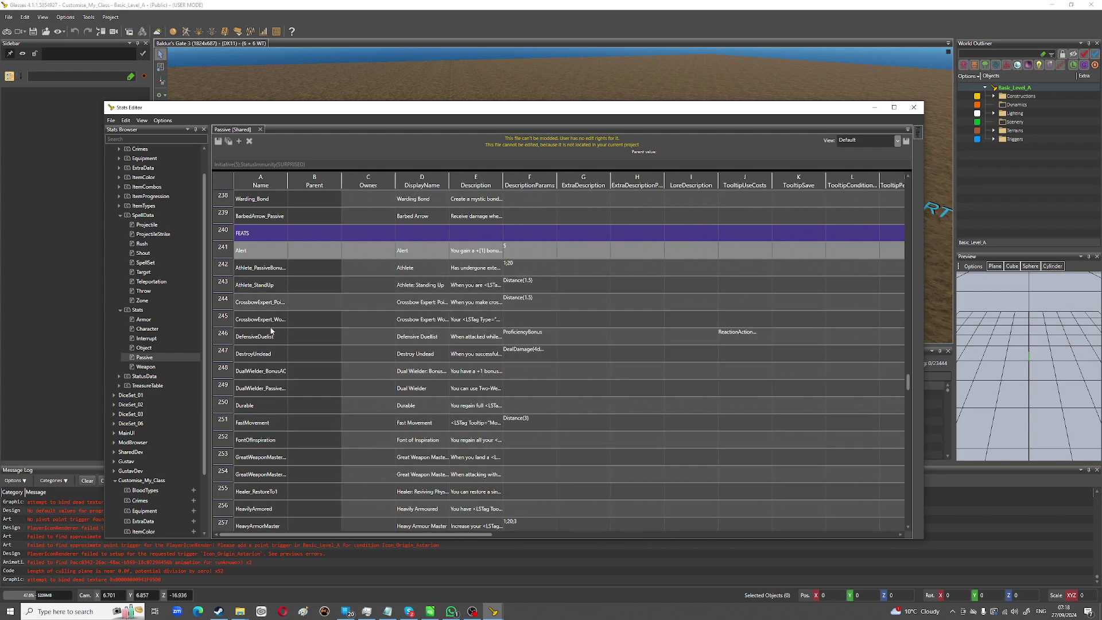
Step: Inspect the Boosts value of the MartialAdept feat passive, then return to the list's first columns
scroll(275, 402, "down", 5)
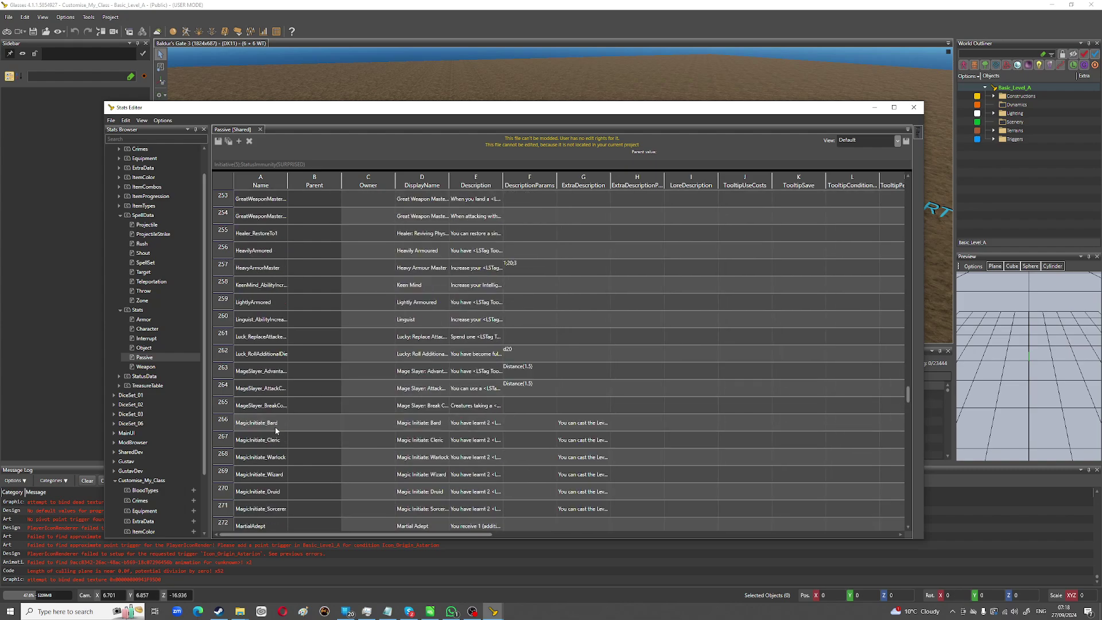
scroll(275, 430, "down", 1)
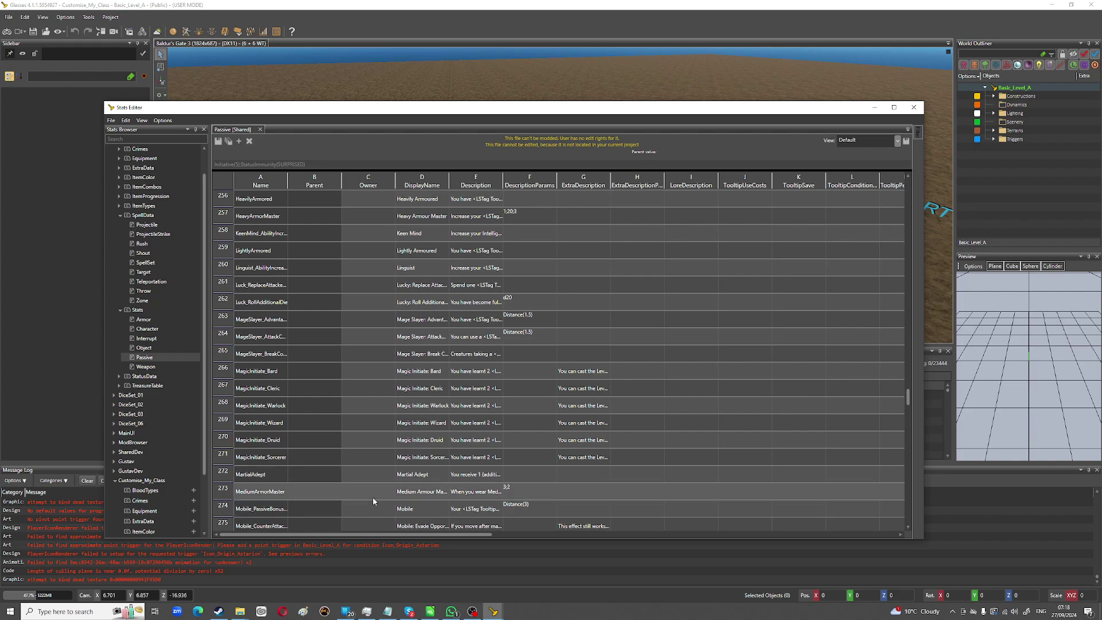
scroll(368, 538, "right", 2)
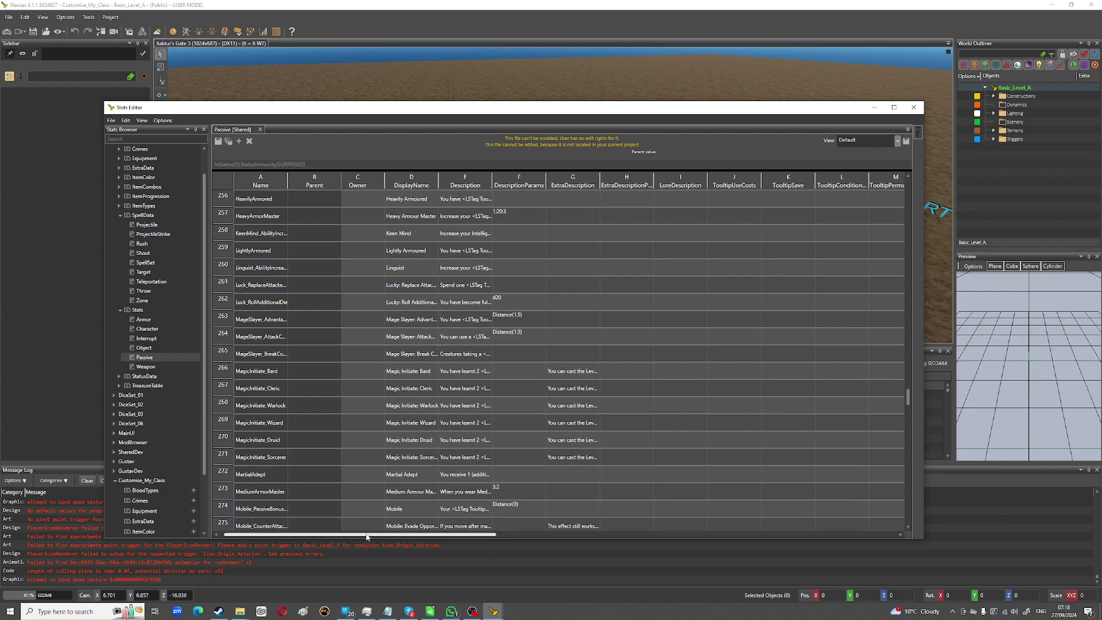
left_click_drag(368, 537, 641, 541)
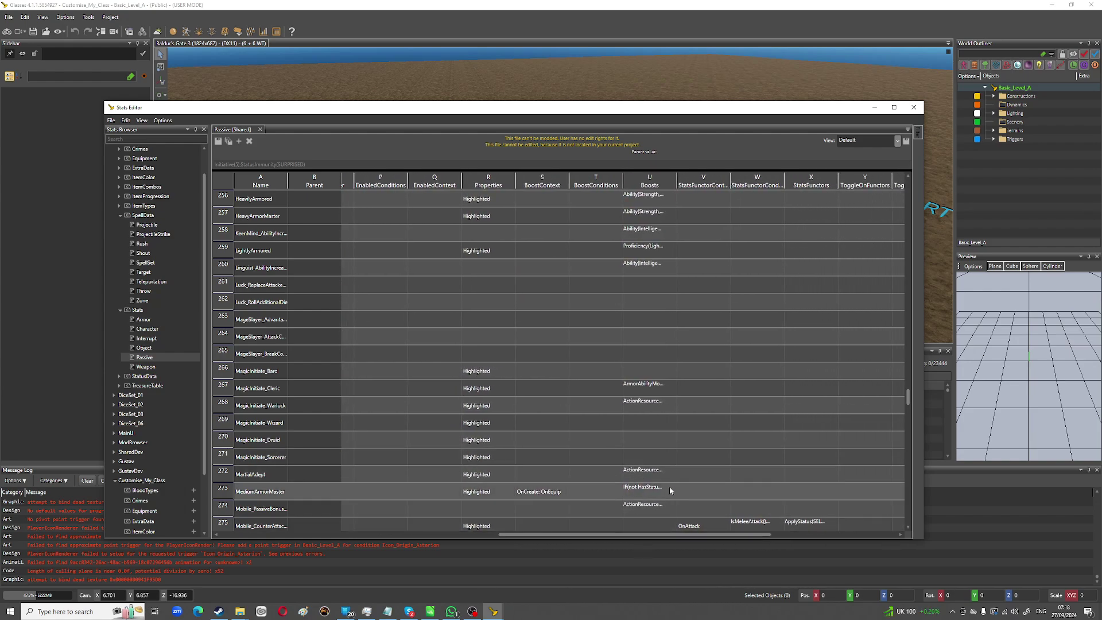
left_click(658, 474)
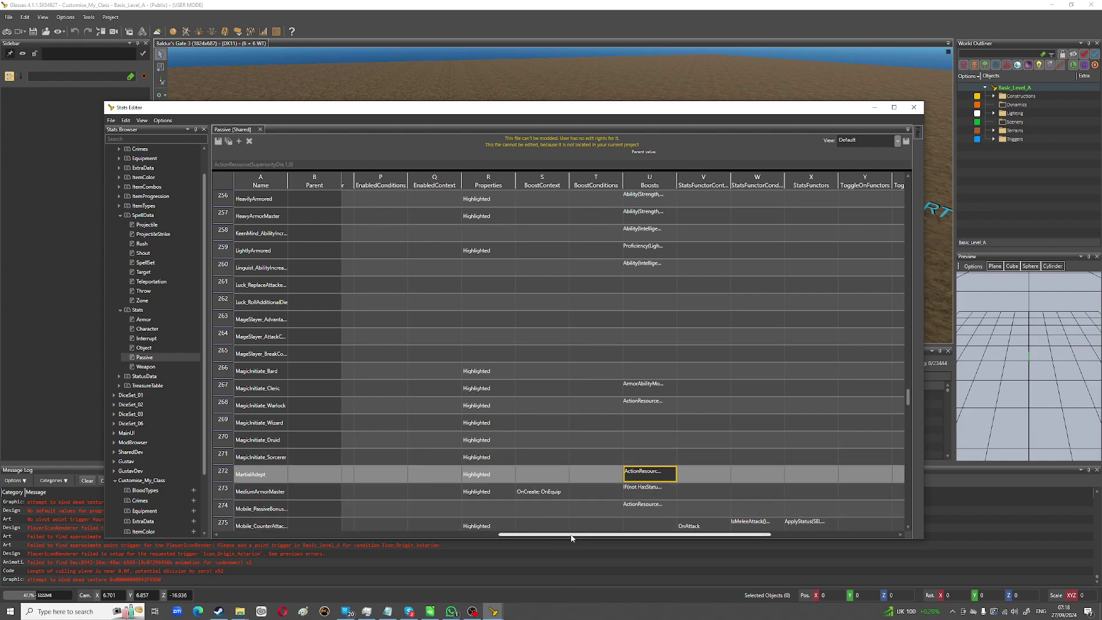
left_click_drag(572, 536, 259, 542)
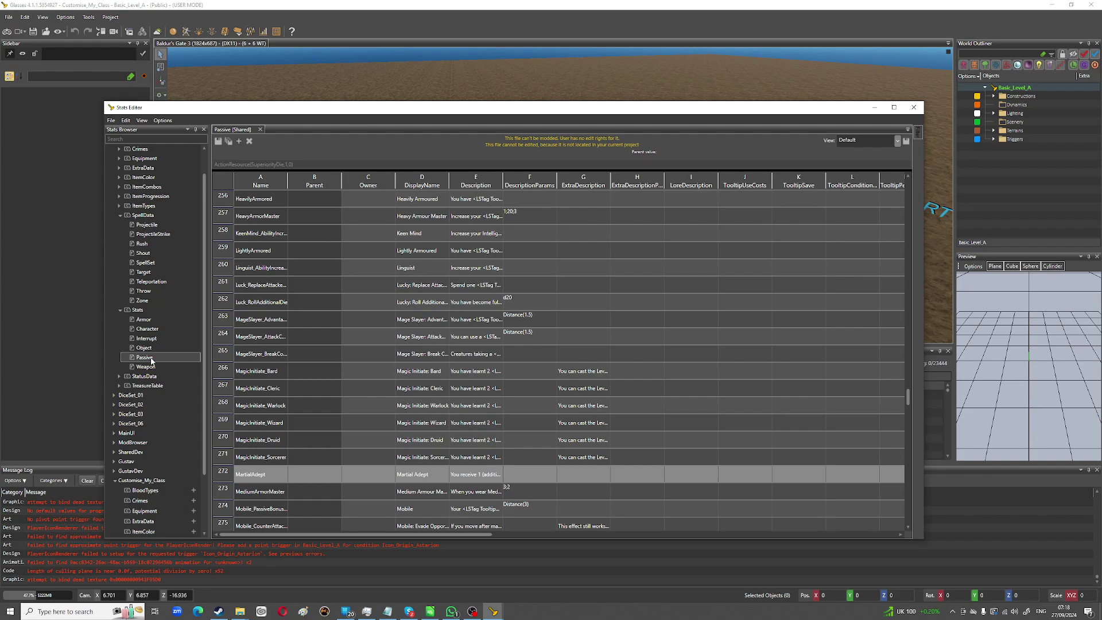
Step: Copy the name of the MartialAdept passive and close the Stats Editor
left_click(264, 474)
right_click(264, 475)
left_click(281, 477)
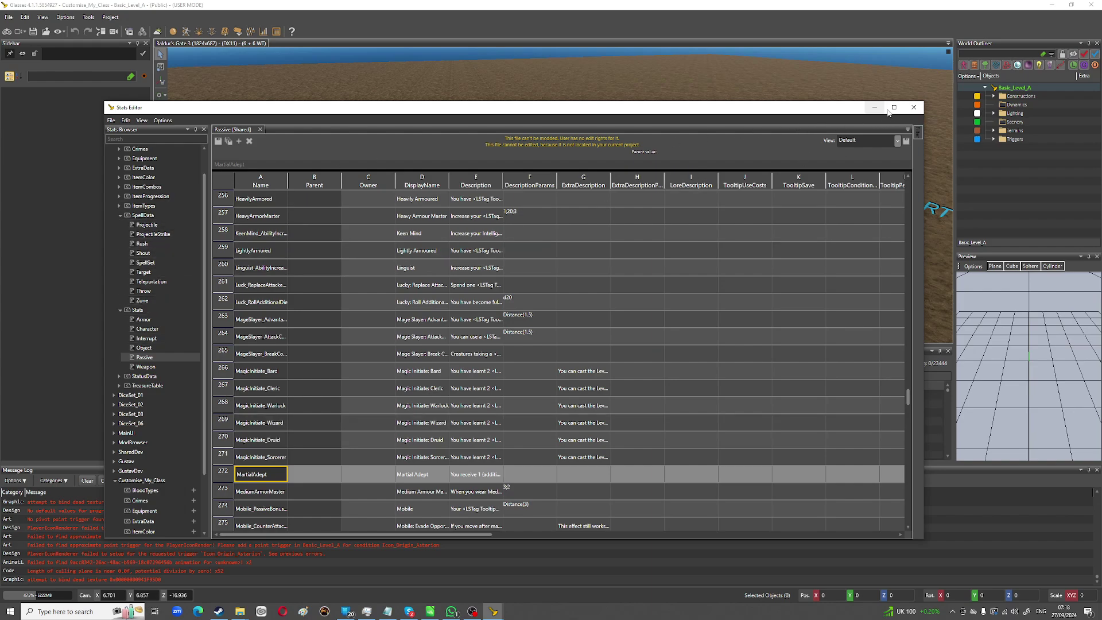
left_click(913, 108)
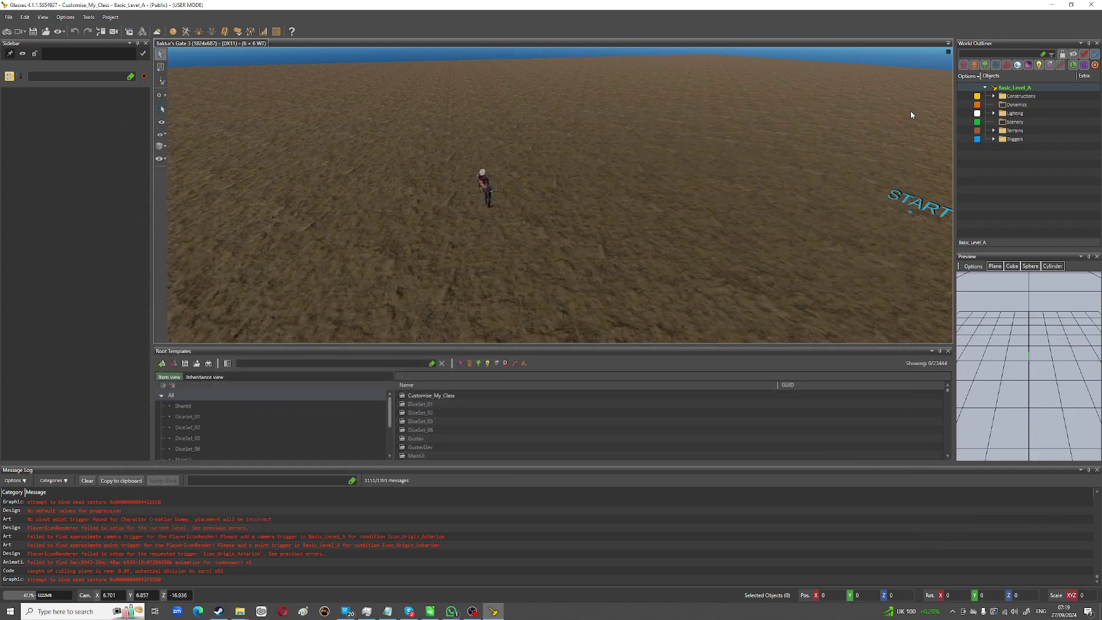
Step: Open the Progressions table of the Customise_My_Class project in the UUID Object Editor
left_click(276, 31)
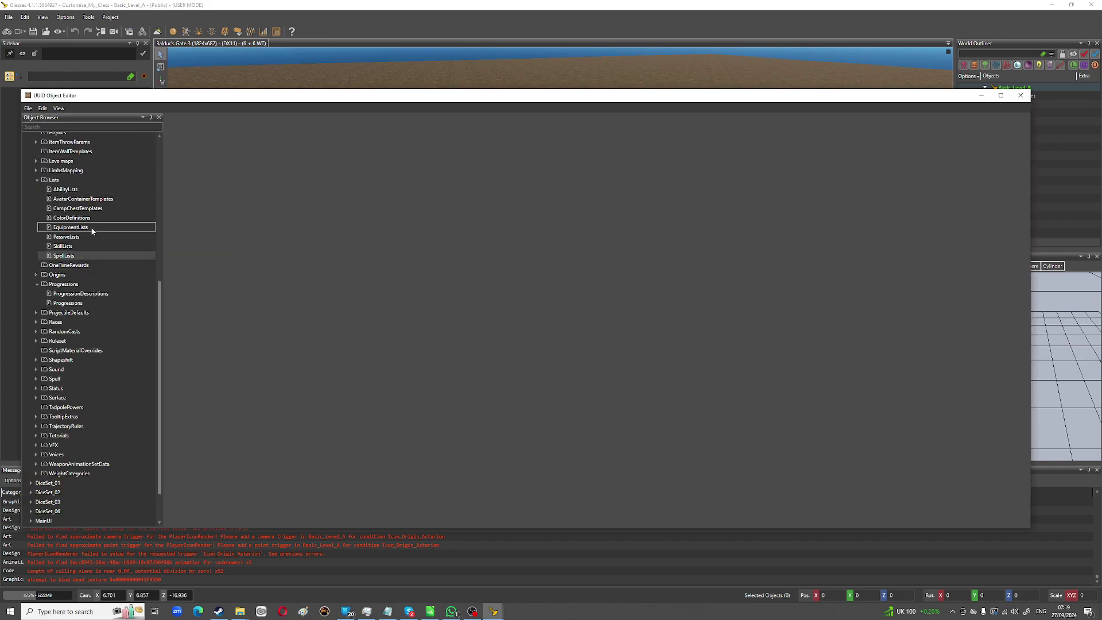
scroll(95, 356, "down", 2)
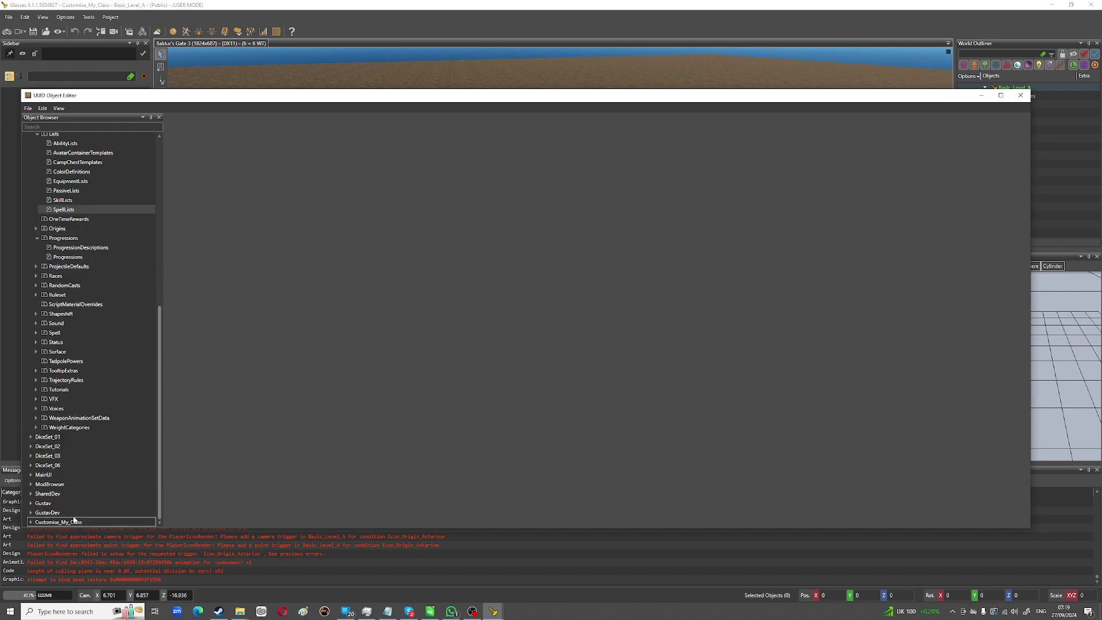
double_click(57, 522)
scroll(103, 466, "down", 5)
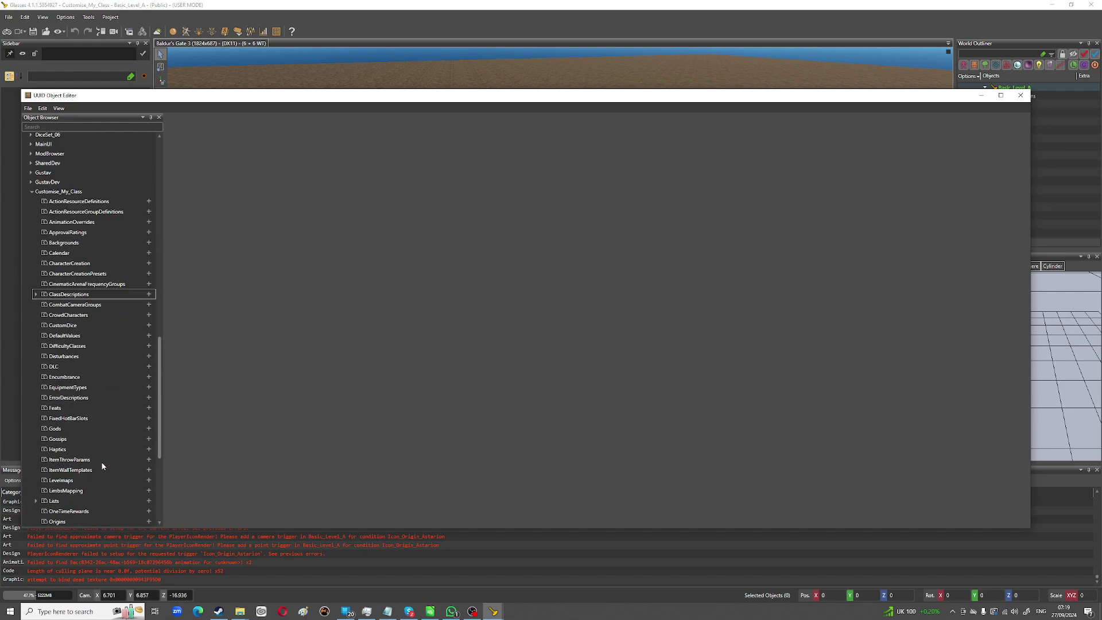
scroll(103, 467, "down", 1)
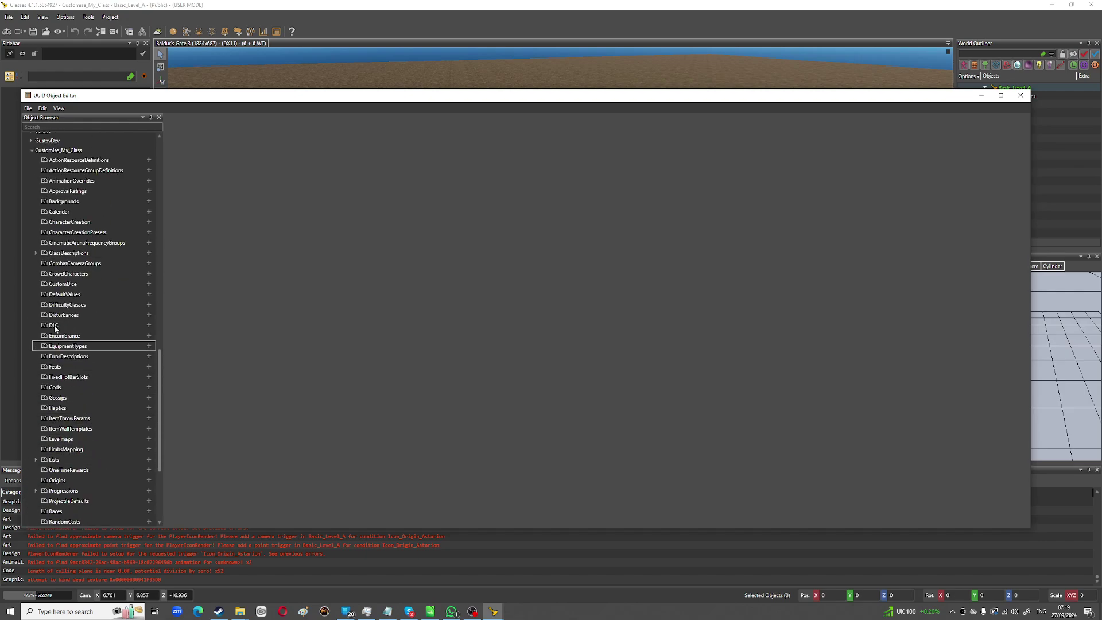
left_click(36, 253)
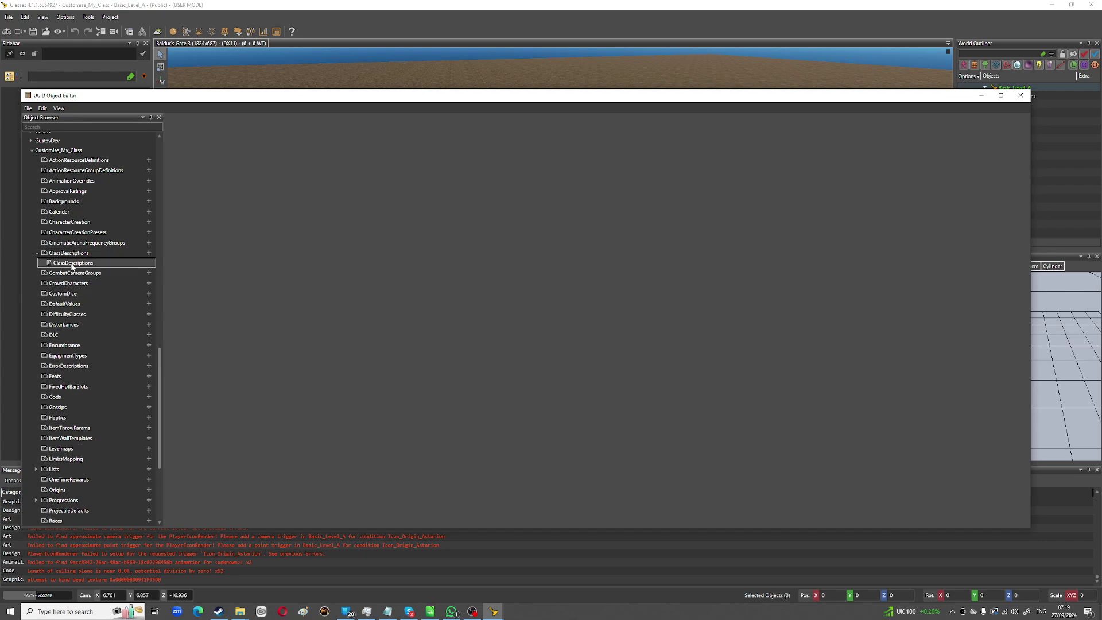
scroll(75, 275, "down", 2)
left_click(36, 438)
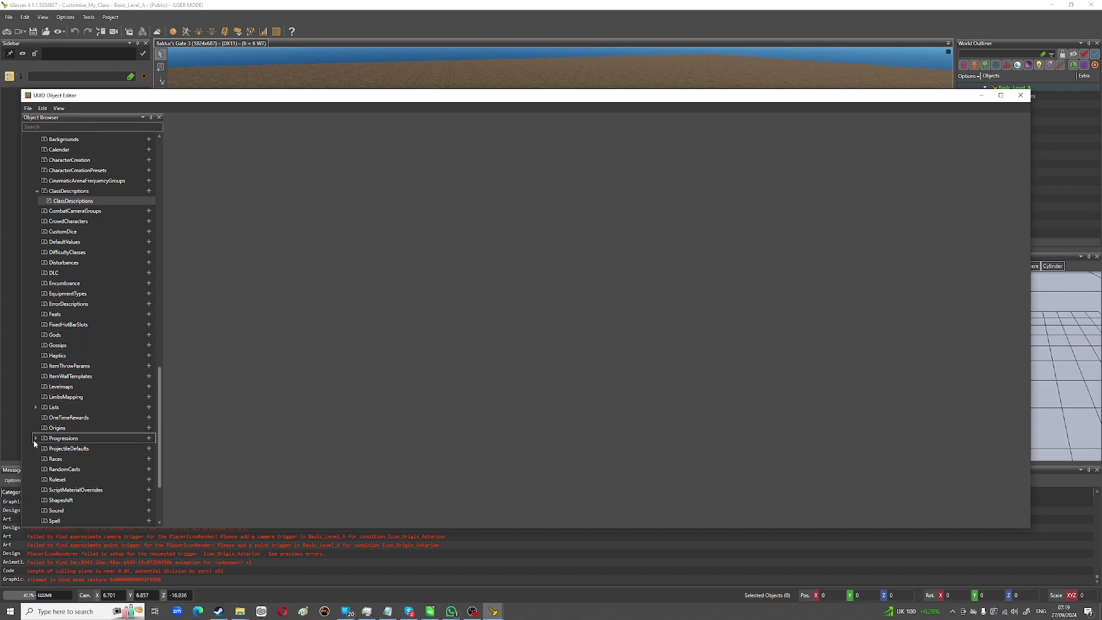
double_click(47, 448)
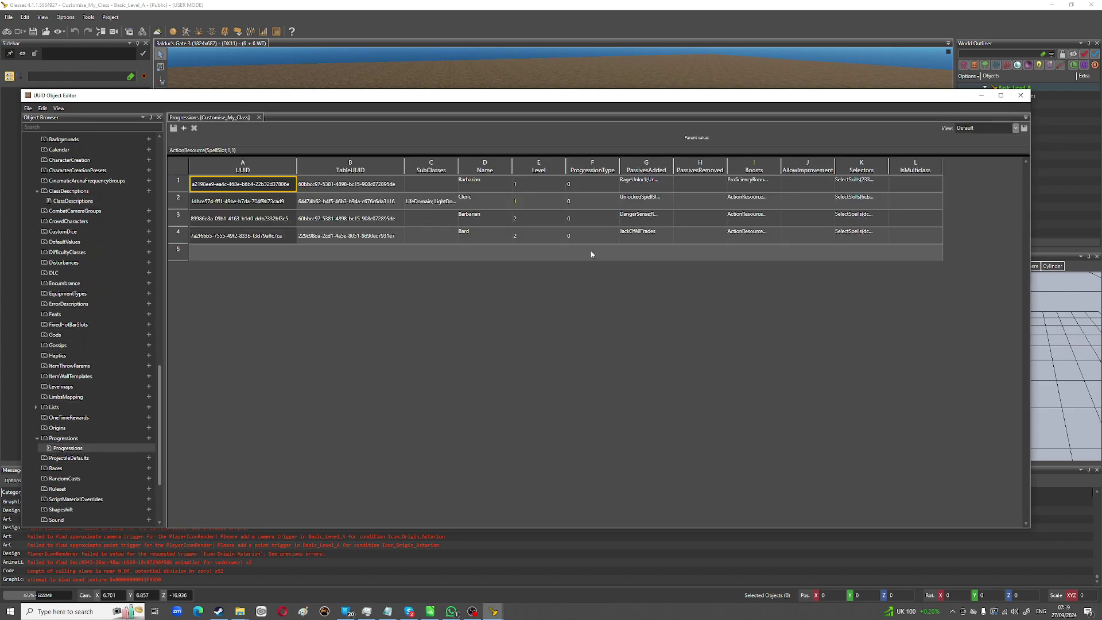
Step: Inspect the PassivesAdded values of the level 1 and level 2 Barbarian progressions and the level 2 Boosts value
left_click(646, 182)
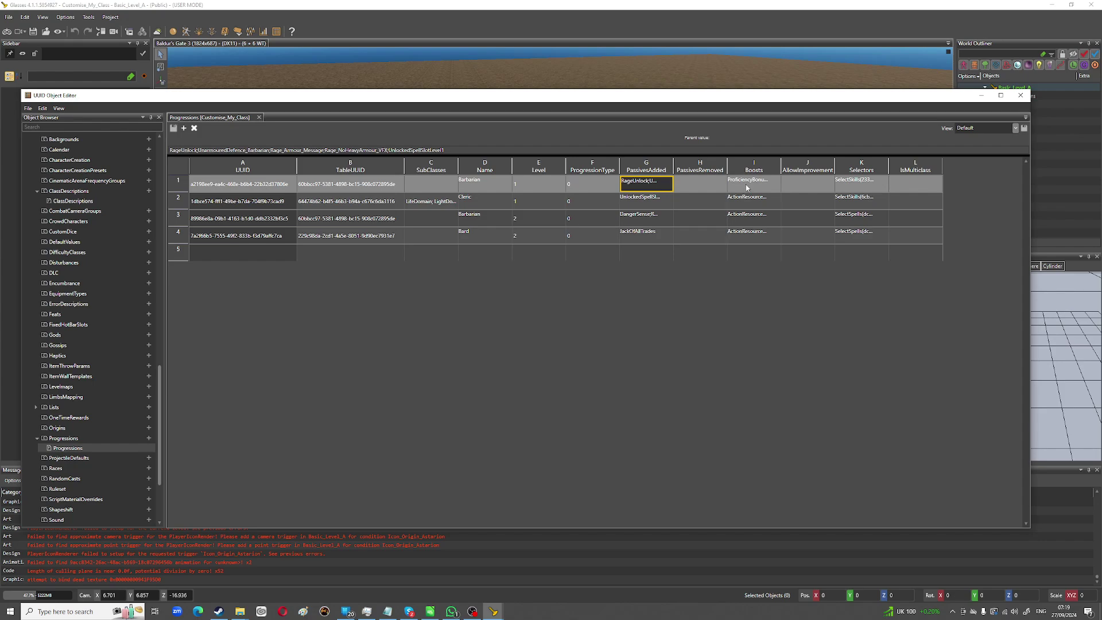
left_click(497, 149)
left_click(642, 217)
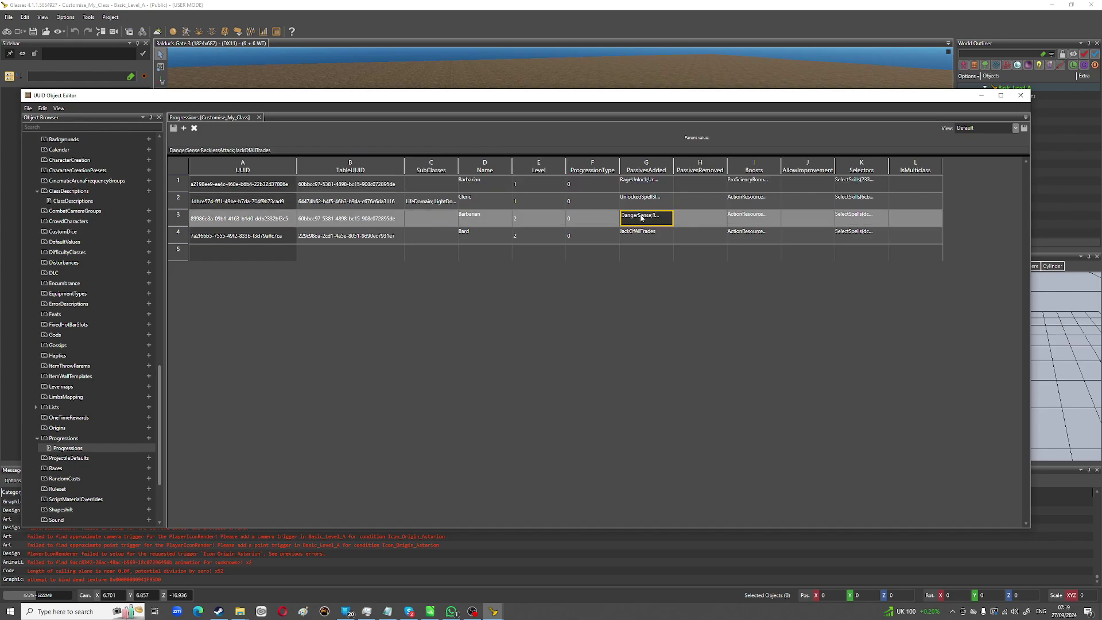
left_click(750, 217)
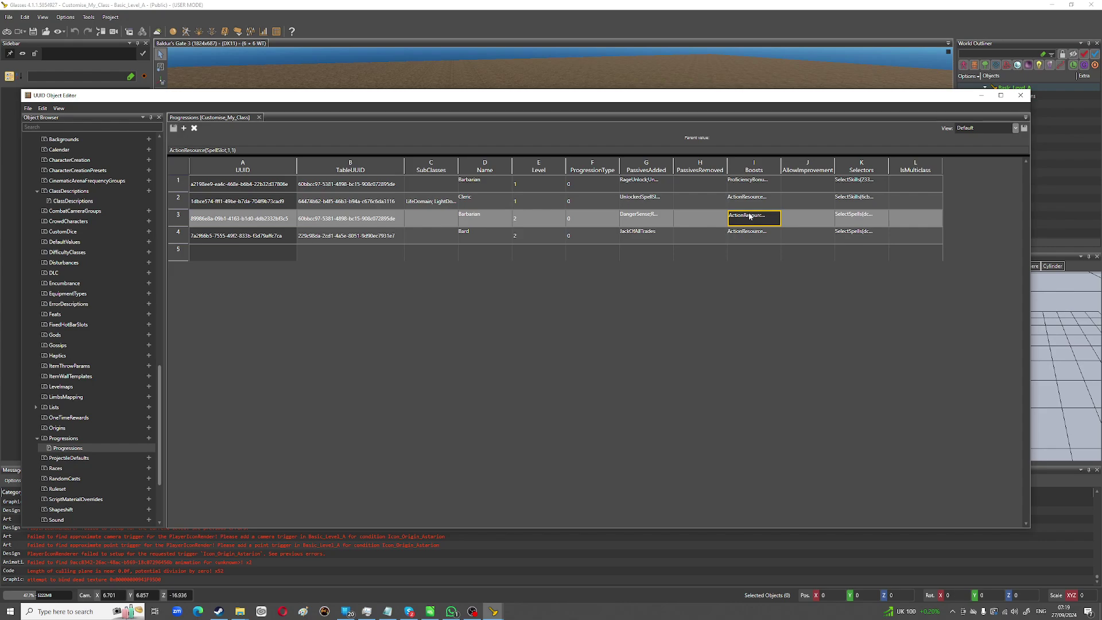
Step: Append MartialAdept after JackOfAllTrades in the level 2 Barbarian's PassivesAdded, separated by a semicolon, save the Progressions table and close the editor
left_click(637, 217)
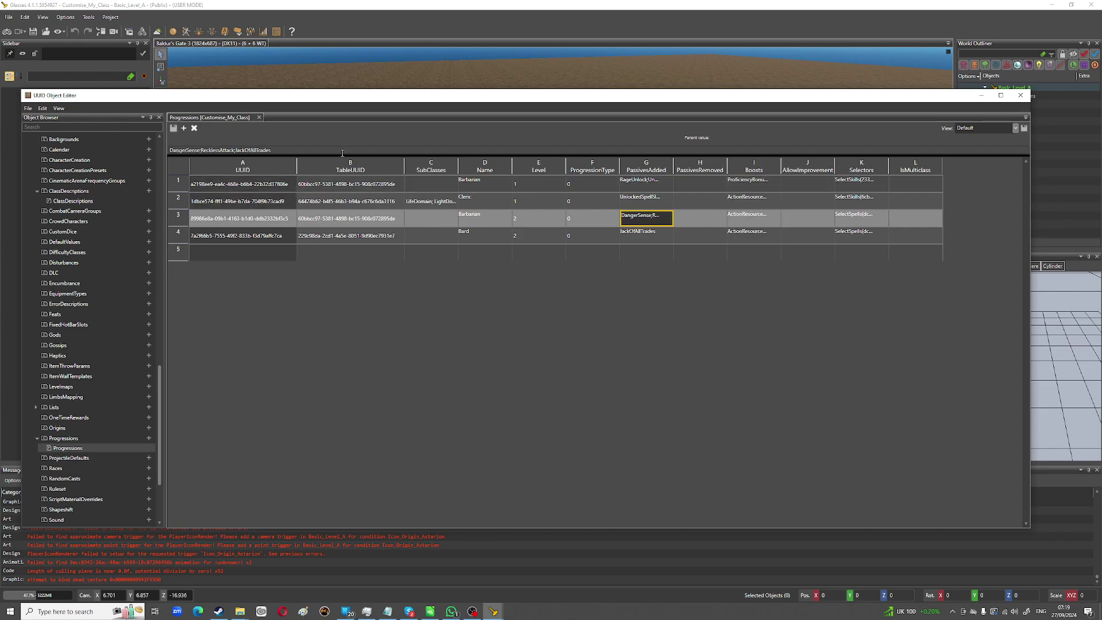
left_click(339, 150)
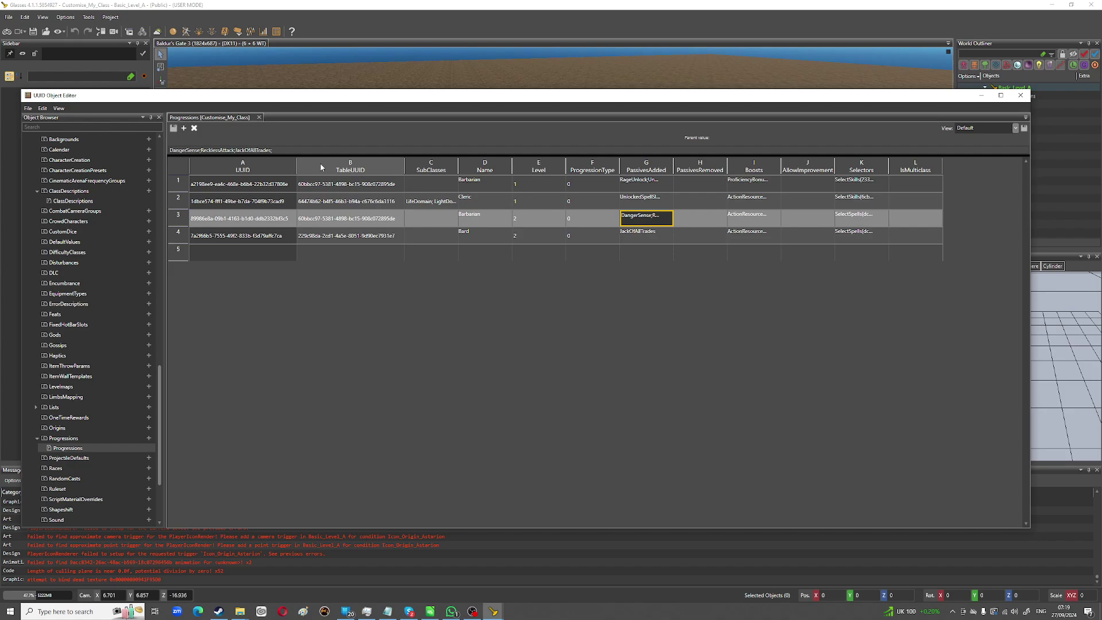
key("ctrl+v")
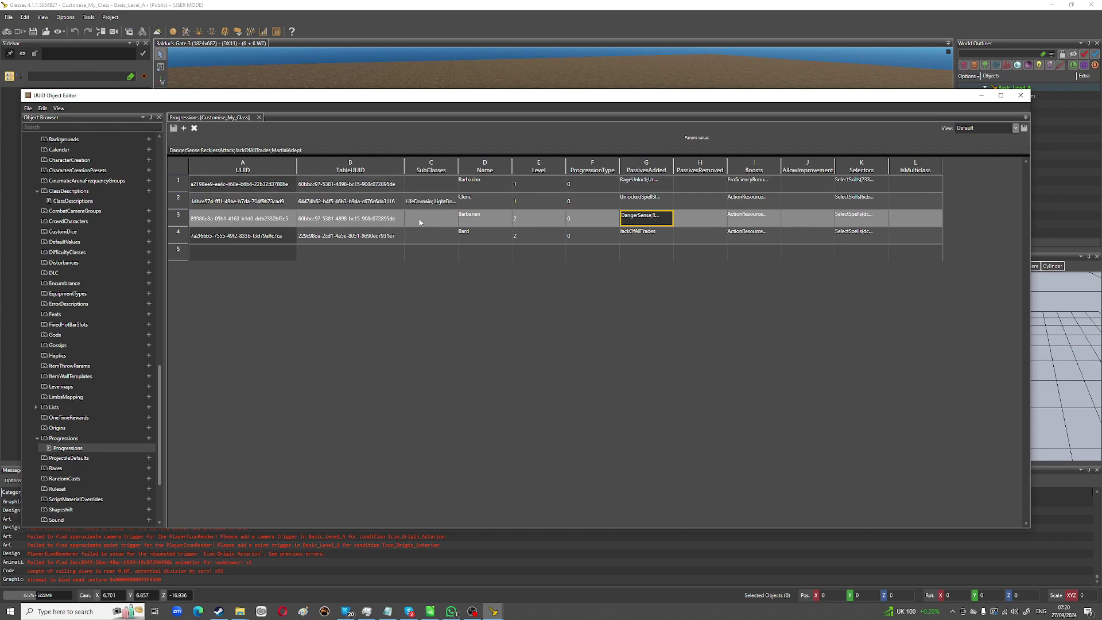
left_click(593, 242)
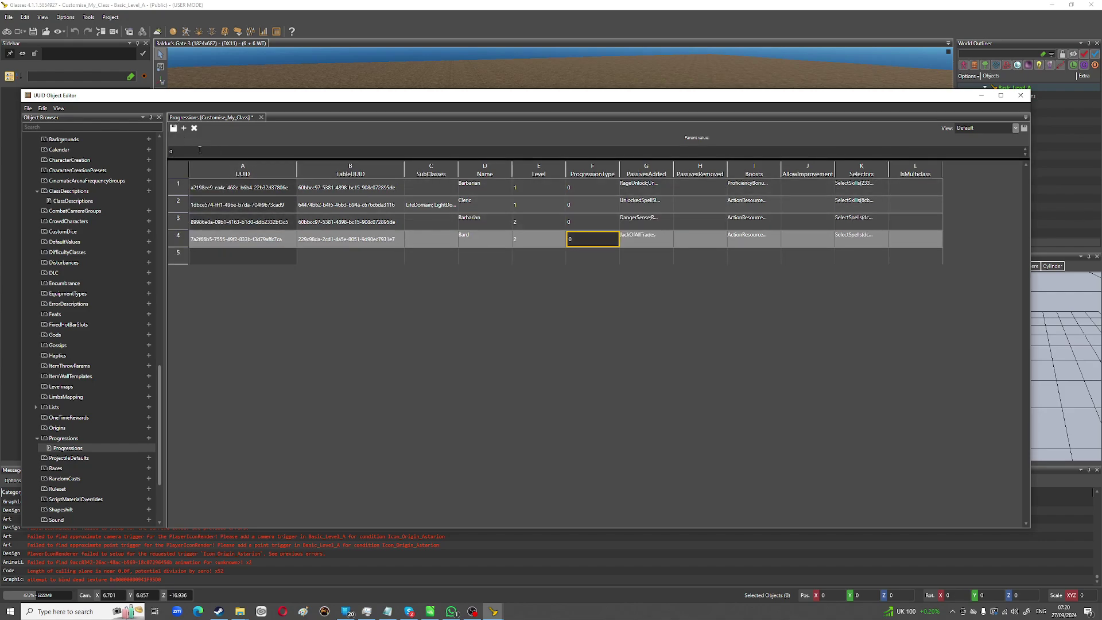
left_click(173, 128)
left_click(1021, 95)
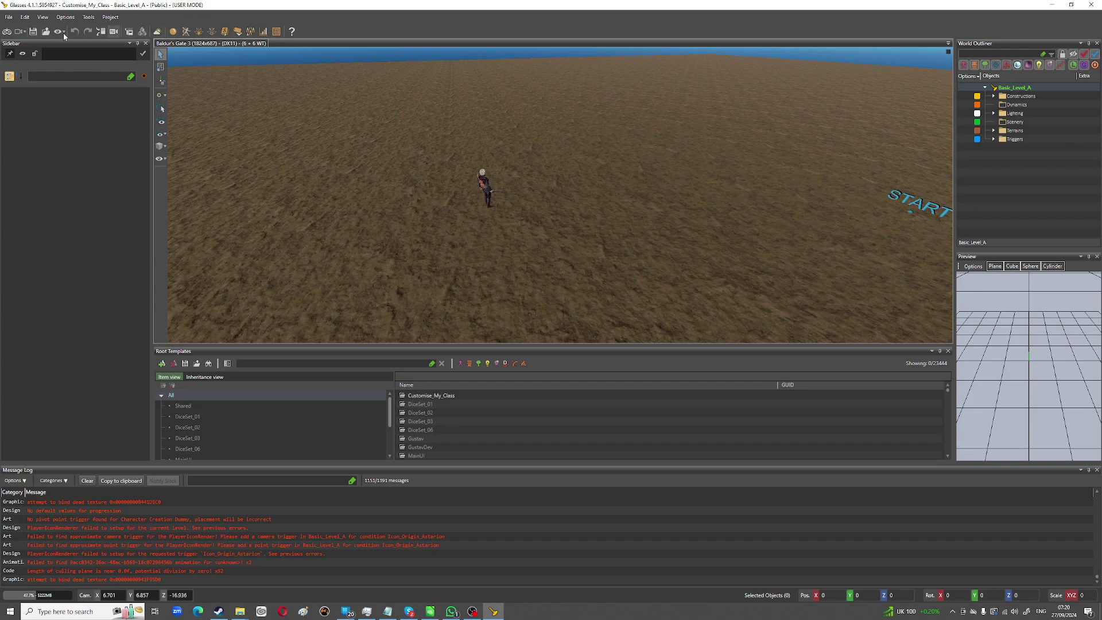
Step: Start game mode in the level, move the character a short way and open the console window
left_click(7, 31)
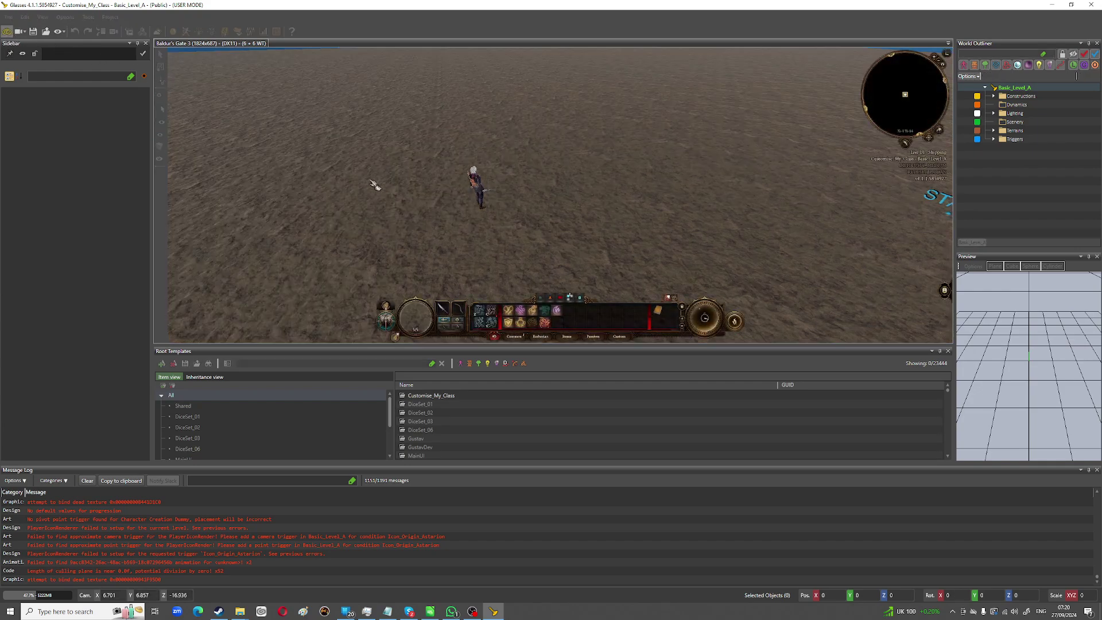
left_click(455, 224)
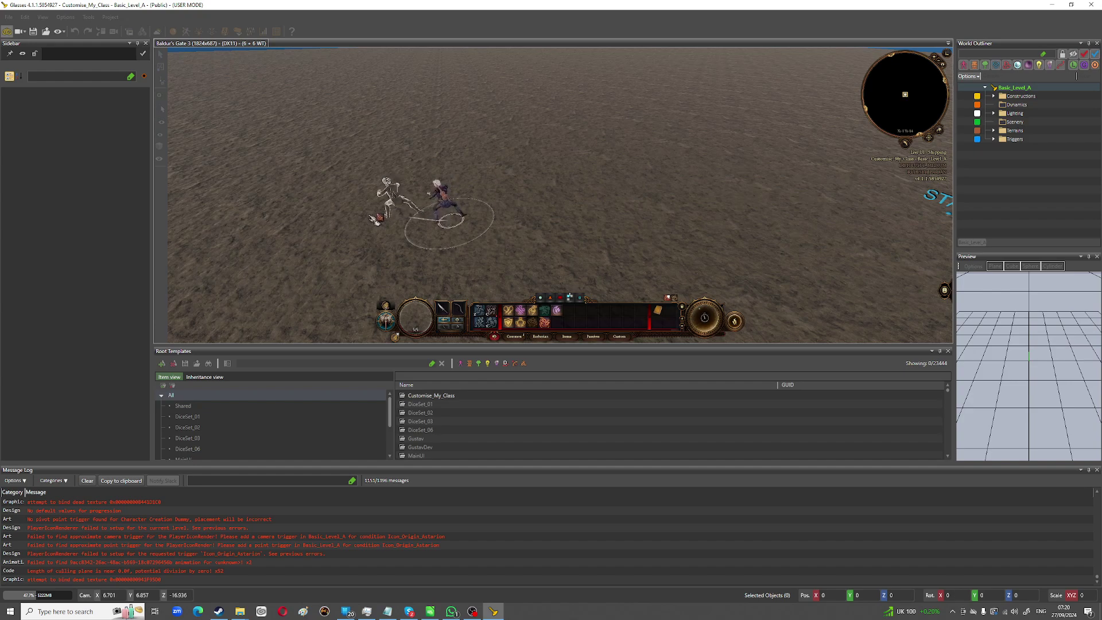
key("grave")
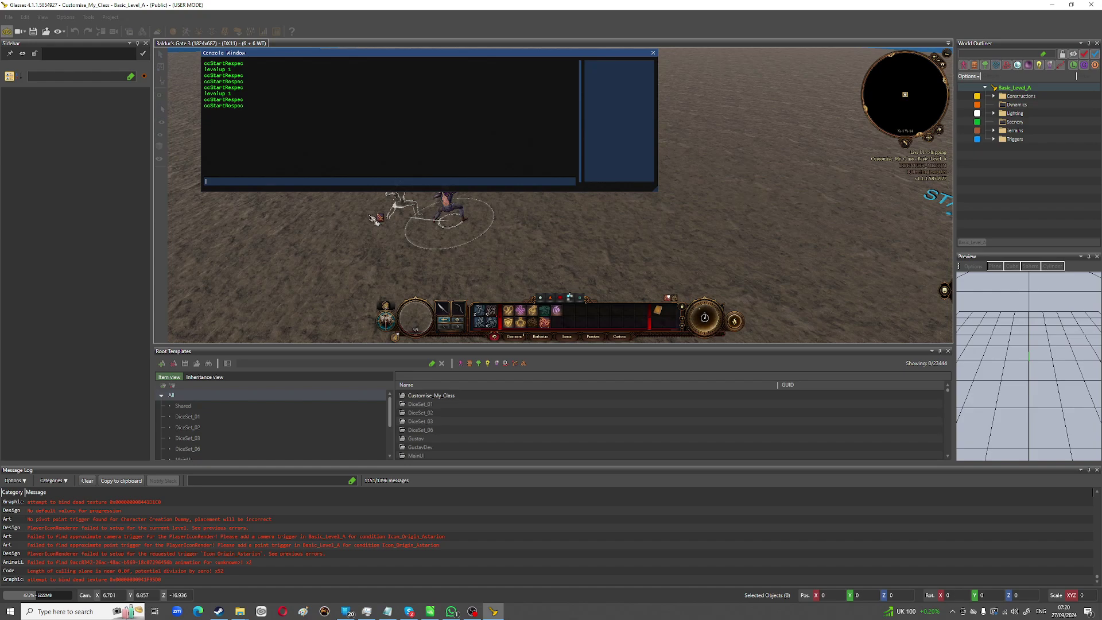
left_click(472, 611)
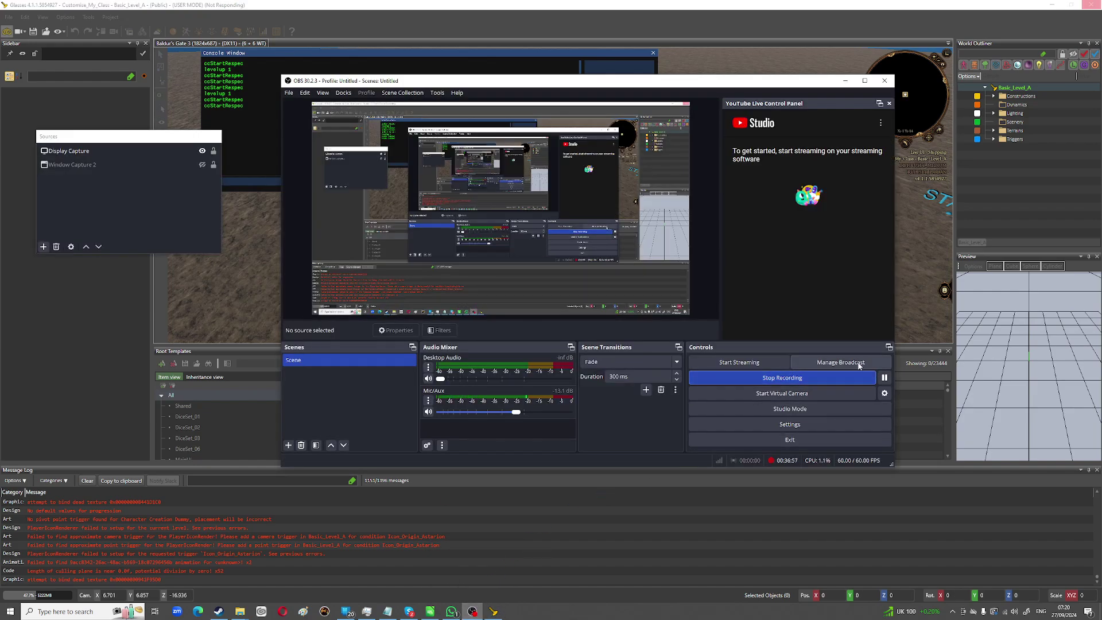